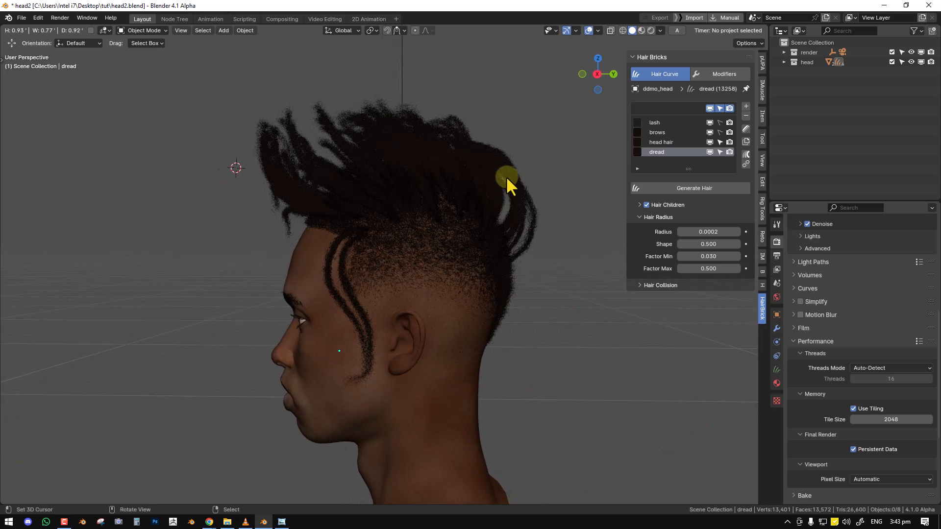
# Hide the dread hair curve in the viewport and examine the short head hair around the head
pyautogui.click(709, 152)
pyautogui.moveTo(693, 160); pyautogui.dragTo(630, 189, button='middle')
pyautogui.moveTo(433, 193); pyautogui.dragTo(283, 212, button='middle')
pyautogui.scroll(5, 451, 193)
pyautogui.scroll(-5, 448, 189)
pyautogui.moveTo(311, 245); pyautogui.dragTo(512, 203, button='middle')
# Make head hair the active hair curve and leave everything deselected in the scene
pyautogui.click(719, 75)
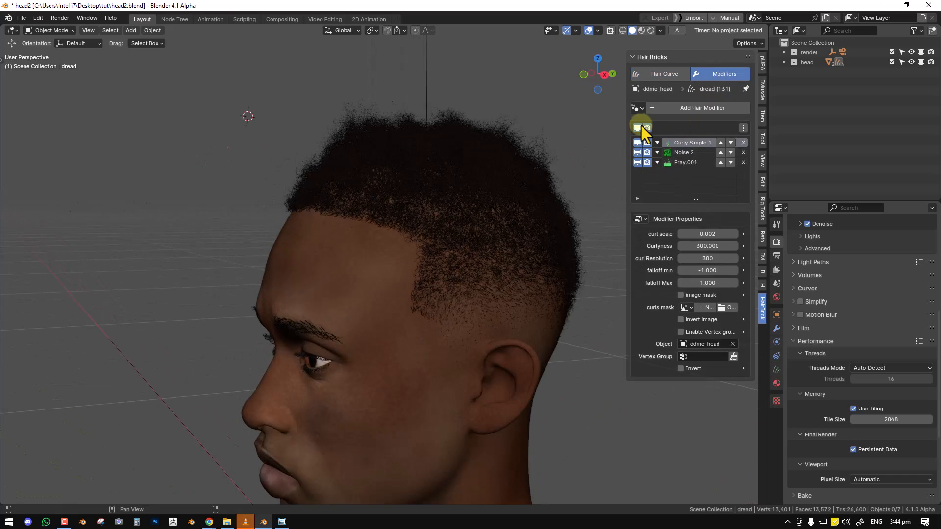
pyautogui.click(664, 74)
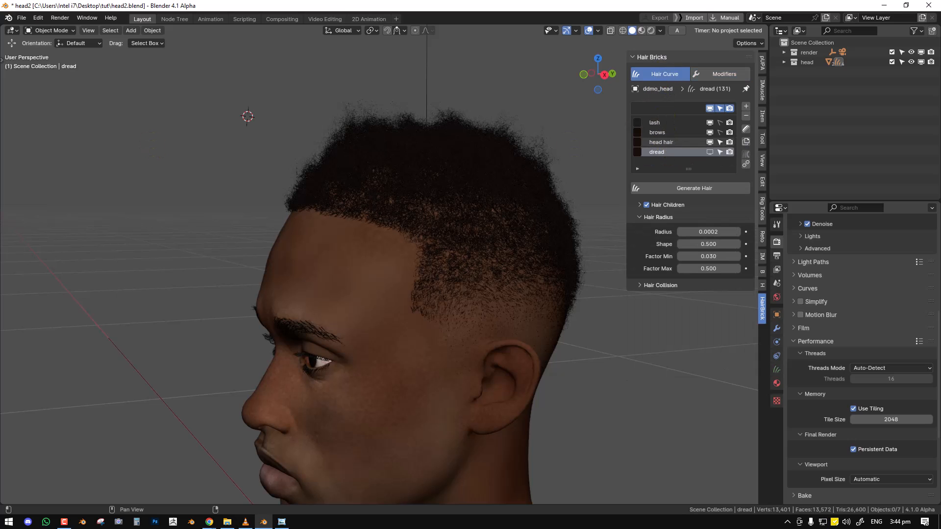
pyautogui.click(661, 142)
pyautogui.moveTo(494, 171); pyautogui.dragTo(428, 172, button='middle')
pyautogui.hotkey('alt', 'a')
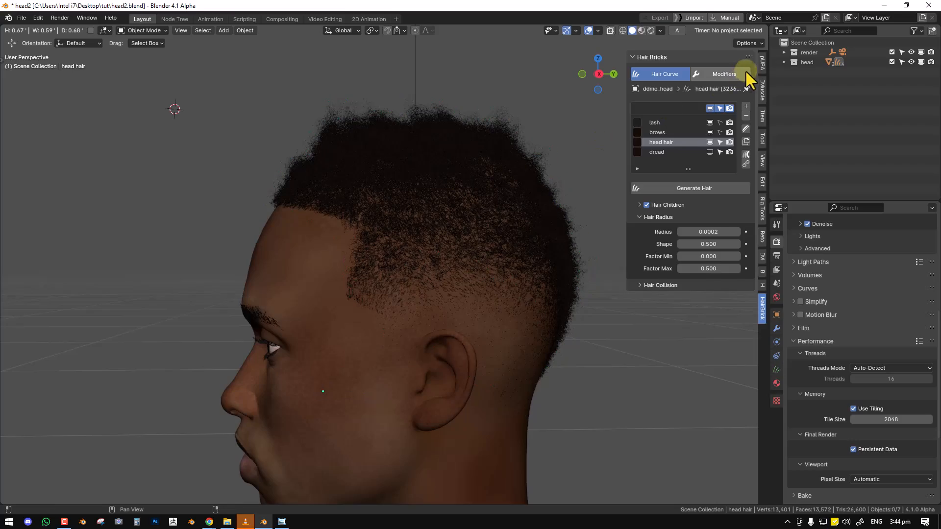
# Turn off the viewport display of all head hair modifiers and select the hair curves on the head
pyautogui.click(747, 76)
pyautogui.click(637, 128)
pyautogui.moveTo(469, 190); pyautogui.dragTo(410, 185, button='middle')
pyautogui.click(423, 147)
pyautogui.moveTo(422, 147); pyautogui.dragTo(376, 176, button='middle')
pyautogui.hotkey('alt', 'a')
pyautogui.click(440, 136)
# Put the head hair in Sculpt Mode and examine its combed strands from several sides
pyautogui.click(671, 76)
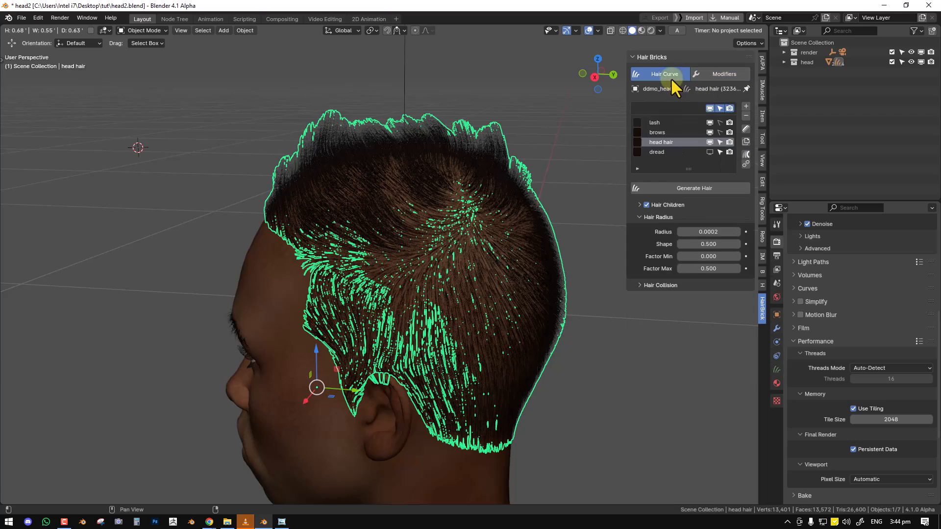
pyautogui.click(131, 31)
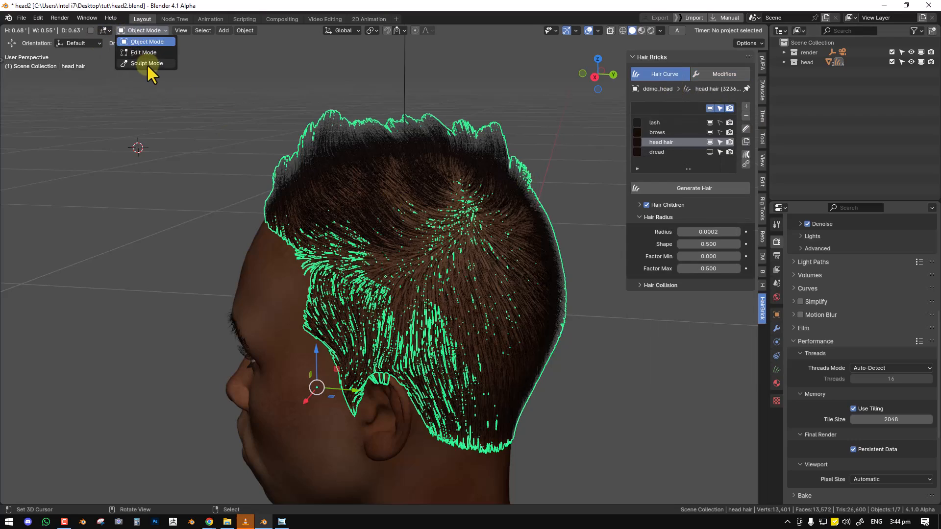
pyautogui.click(147, 63)
pyautogui.moveTo(414, 233); pyautogui.dragTo(505, 227, button='middle')
pyautogui.moveTo(446, 172); pyautogui.dragTo(237, 237, button='middle')
pyautogui.moveTo(401, 159); pyautogui.dragTo(485, 161, button='middle')
pyautogui.moveTo(352, 138)
pyautogui.mouseDown(button='middle')
pyautogui.moveTo(424, 157)
pyautogui.moveTo(463, 153)
pyautogui.moveTo(382, 140)
pyautogui.moveTo(441, 161)
pyautogui.moveTo(425, 143)
pyautogui.mouseUp(button='middle')
pyautogui.scroll(2, 432, 144)
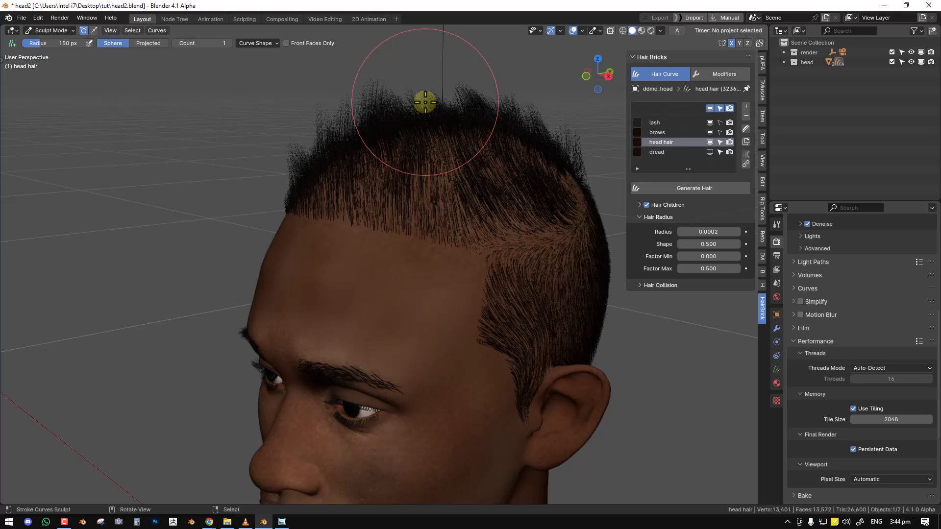
# Return the head hair to Object Mode and deselect it
pyautogui.click(48, 29)
pyautogui.click(51, 42)
pyautogui.moveTo(387, 196); pyautogui.dragTo(429, 187, button='middle')
pyautogui.hotkey('alt', 'a')
# Enable the head hair's Curly Simple modifier in the viewport and examine the curls
pyautogui.click(711, 76)
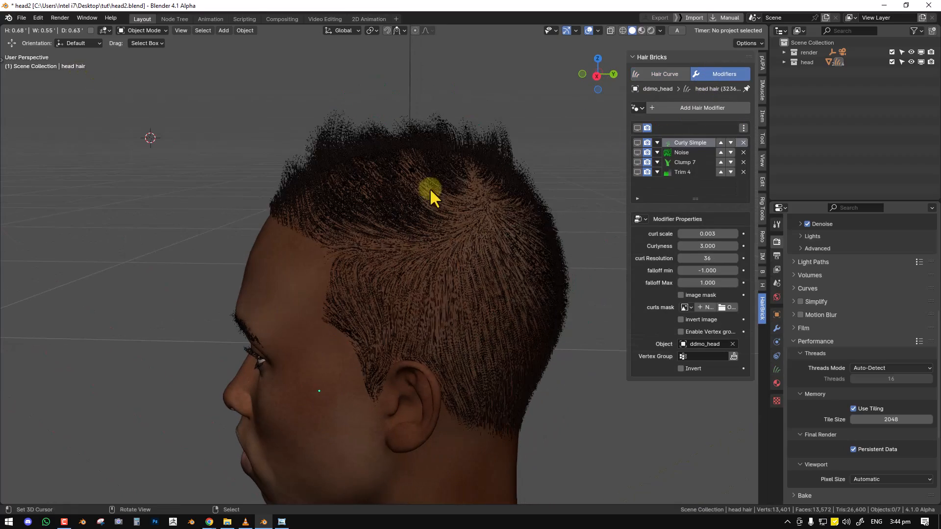
pyautogui.click(637, 142)
pyautogui.moveTo(292, 213); pyautogui.dragTo(386, 208, button='middle')
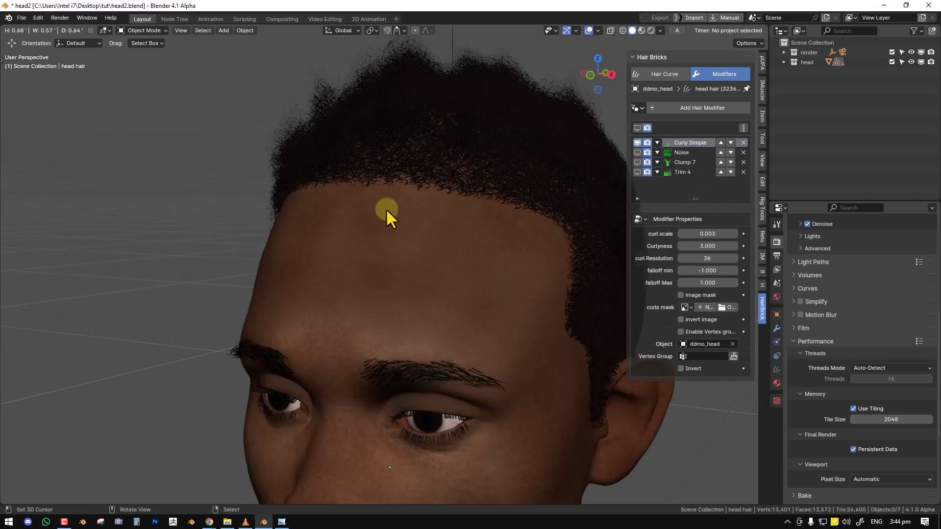
pyautogui.moveTo(442, 180)
pyautogui.mouseDown(button='middle')
pyautogui.moveTo(405, 209)
pyautogui.moveTo(441, 196)
pyautogui.mouseUp(button='middle')
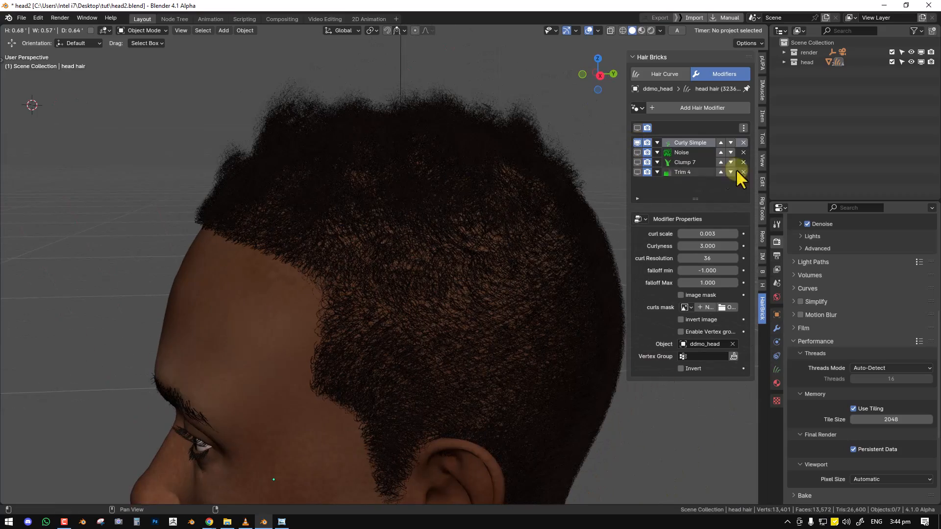
pyautogui.moveTo(407, 232); pyautogui.dragTo(359, 220, button='middle')
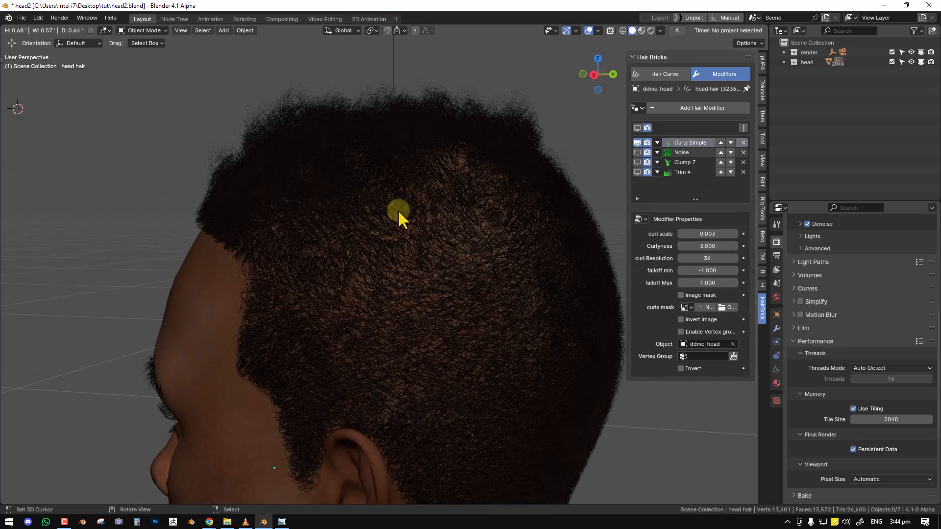
# Enable the head hair's Noise and Clump 7 modifiers in the viewport and examine the hair from the side and back
pyautogui.moveTo(531, 193); pyautogui.dragTo(579, 176, button='middle')
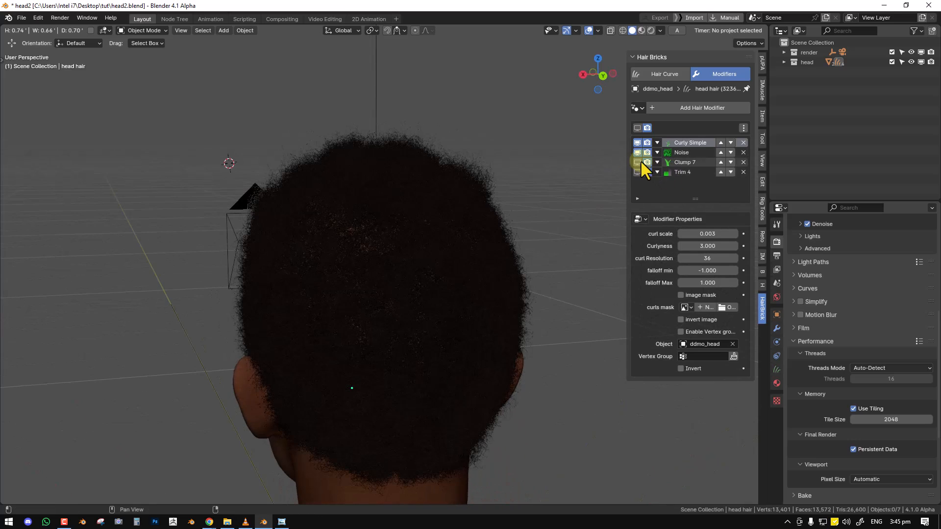
pyautogui.moveTo(499, 214); pyautogui.dragTo(512, 210, button='middle')
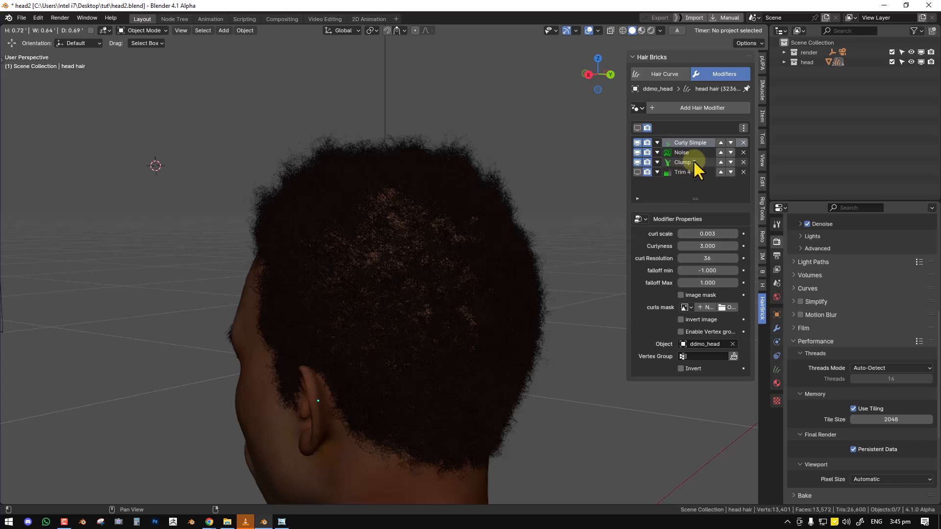
pyautogui.moveTo(422, 241); pyautogui.dragTo(501, 243, button='middle')
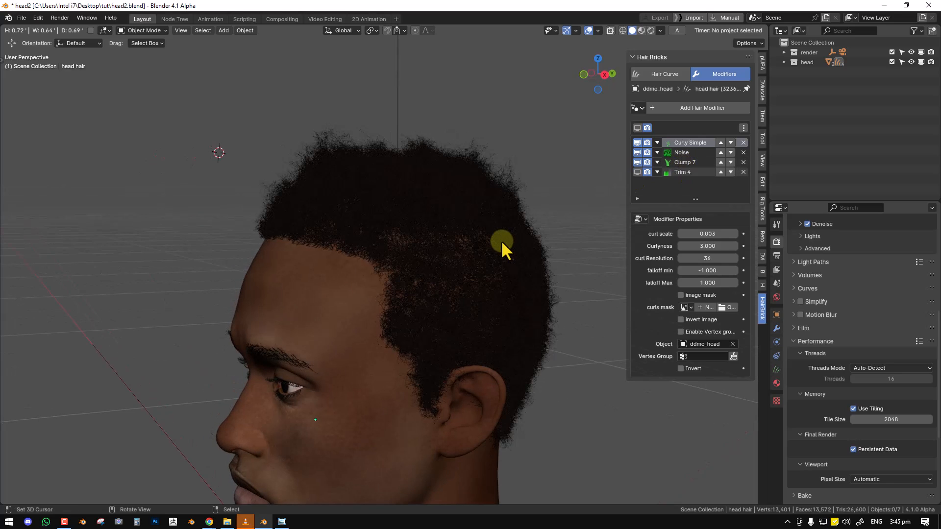
pyautogui.moveTo(522, 237); pyautogui.dragTo(484, 228, button='middle')
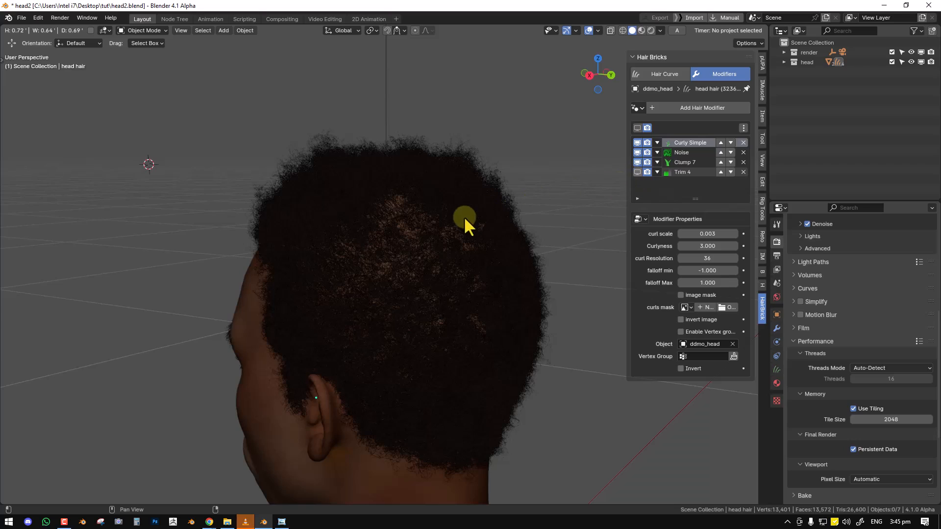
# Enable the head hair's Trim 4 modifier in the viewport and examine the fade around the ears and nape
pyautogui.moveTo(372, 249); pyautogui.dragTo(330, 249, button='middle')
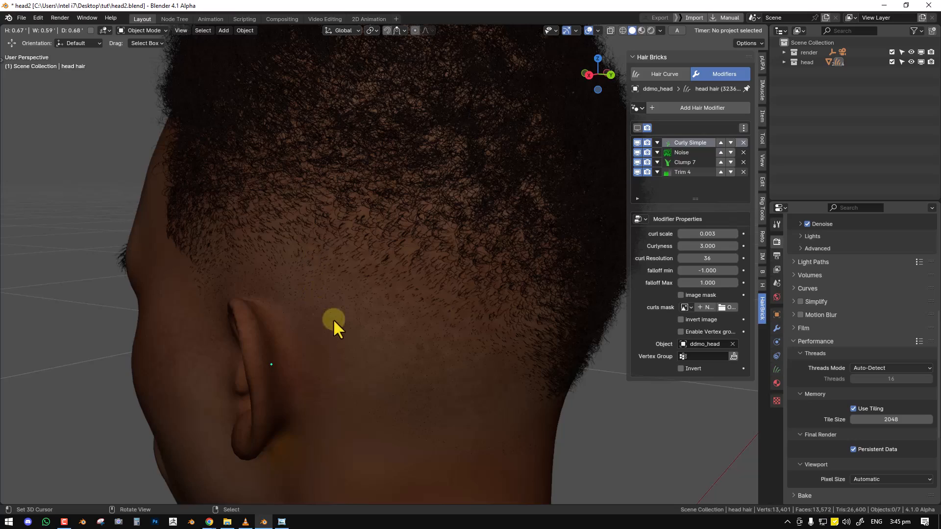
pyautogui.moveTo(392, 300); pyautogui.dragTo(360, 293, button='middle')
pyautogui.scroll(-2, 351, 257)
pyautogui.moveTo(376, 262)
pyautogui.mouseDown(button='middle')
pyautogui.moveTo(354, 264)
pyautogui.moveTo(378, 260)
pyautogui.mouseUp(button='middle')
pyautogui.scroll(2, 333, 235)
pyautogui.scroll(1, 343, 219)
pyautogui.scroll(-3, 366, 243)
pyautogui.scroll(-2, 369, 245)
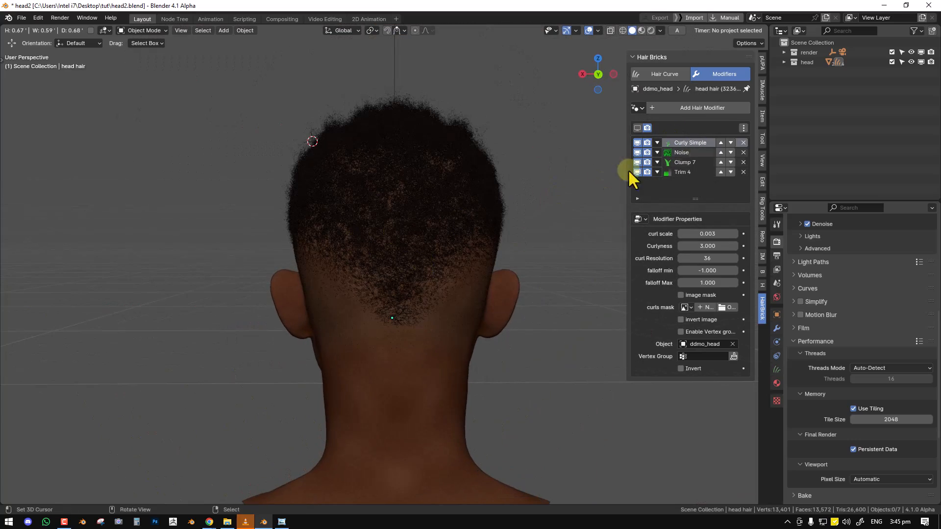
# Reveal the extra modifier options and look at the list of hair presets
pyautogui.click(744, 128)
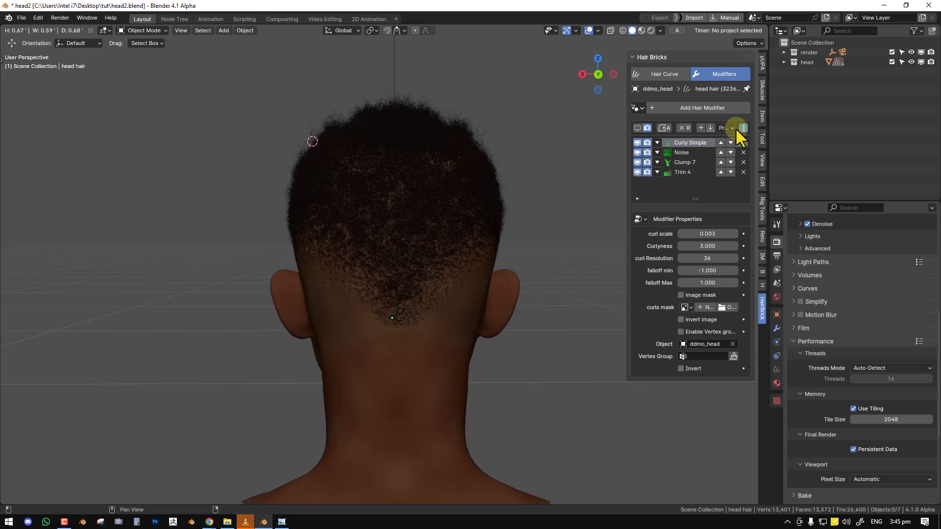
pyautogui.click(728, 128)
pyautogui.click(728, 127)
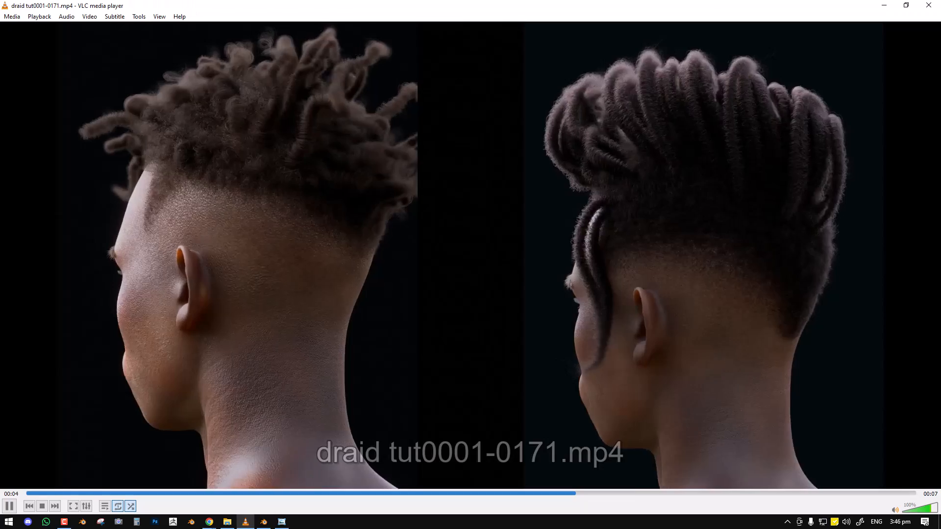
# Review the rendered hairstyles in draid tut0001-0171.mp4 full screen in VLC, and return to Blender
pyautogui.doubleClick(347, 265)
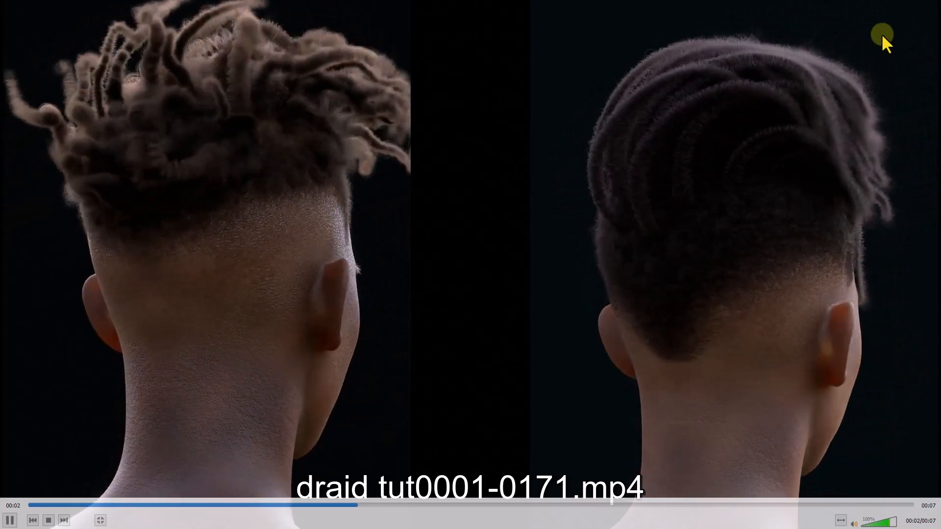
pyautogui.doubleClick(882, 34)
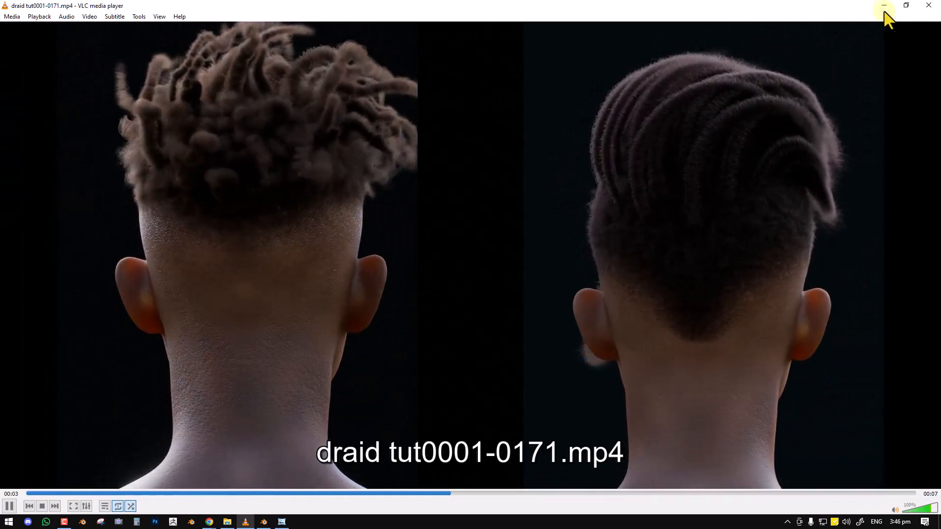
pyautogui.click(882, 6)
# Look through the default dreadlock, braid and afro hair presets, and view the whole head from the side
pyautogui.click(726, 126)
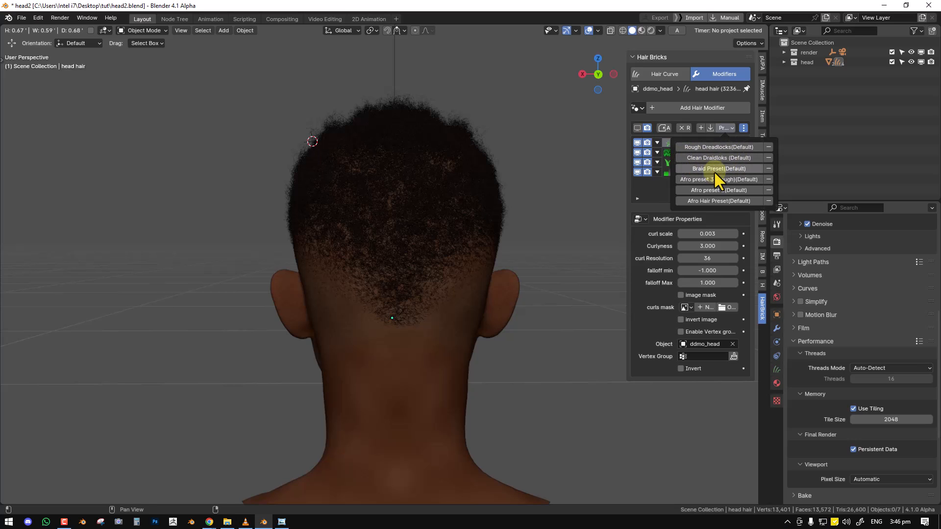
pyautogui.moveTo(372, 199); pyautogui.dragTo(537, 204, button='middle')
pyautogui.scroll(-2, 517, 200)
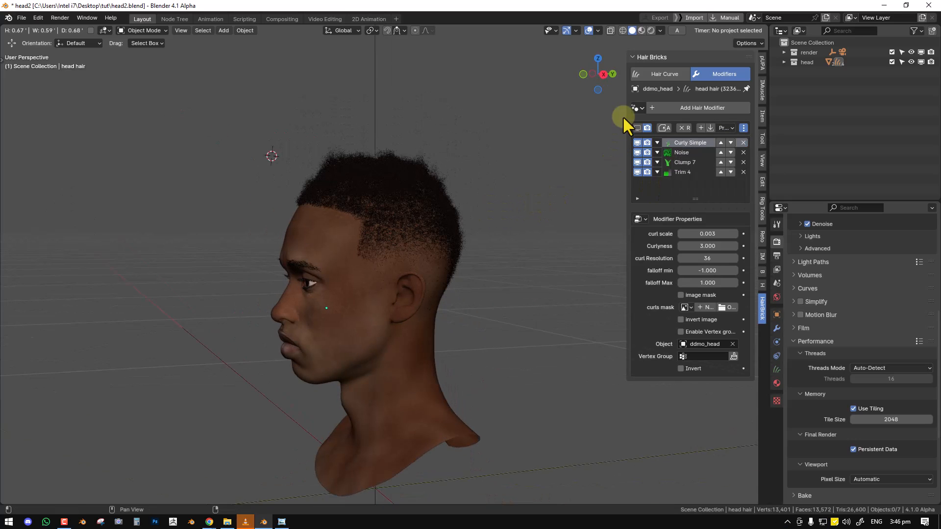
# Show the dread hair curve in the viewport and hide the head hair curve
pyautogui.click(658, 73)
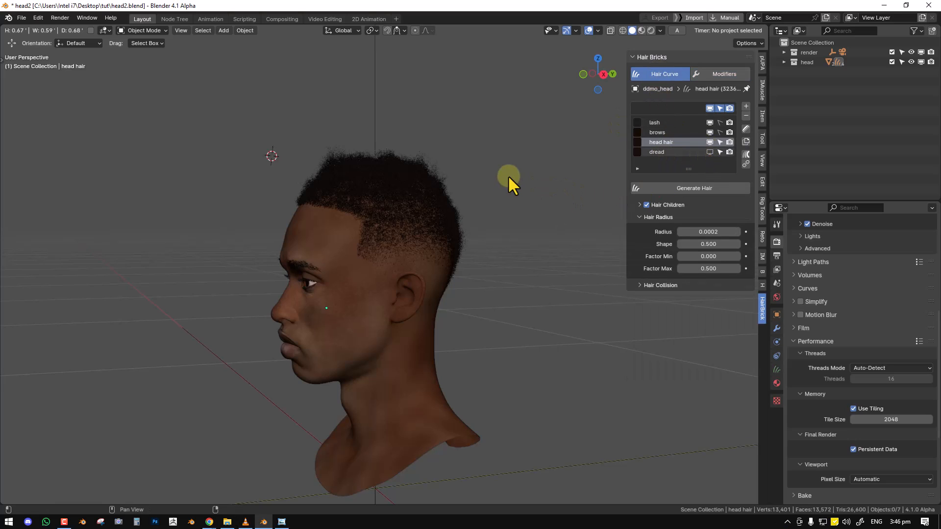
pyautogui.click(710, 152)
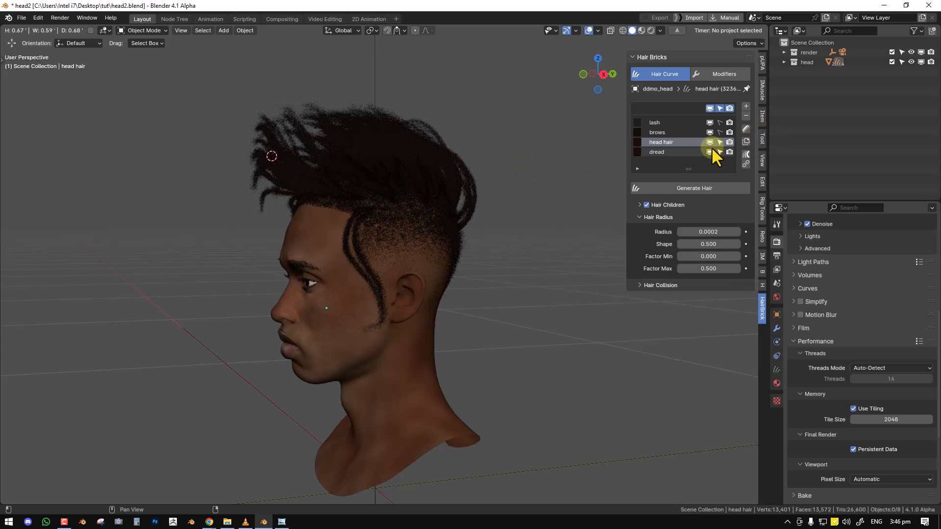
pyautogui.click(710, 142)
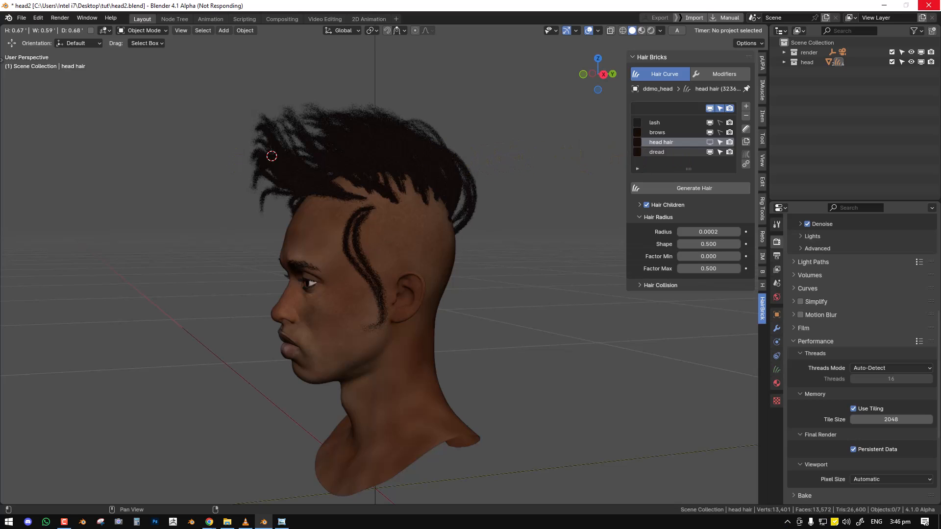
# Make dread the active hair curve and disable its Curly Simple 1, Noise 2 and Fray.001 modifiers in the viewport
pyautogui.scroll(3, 386, 259)
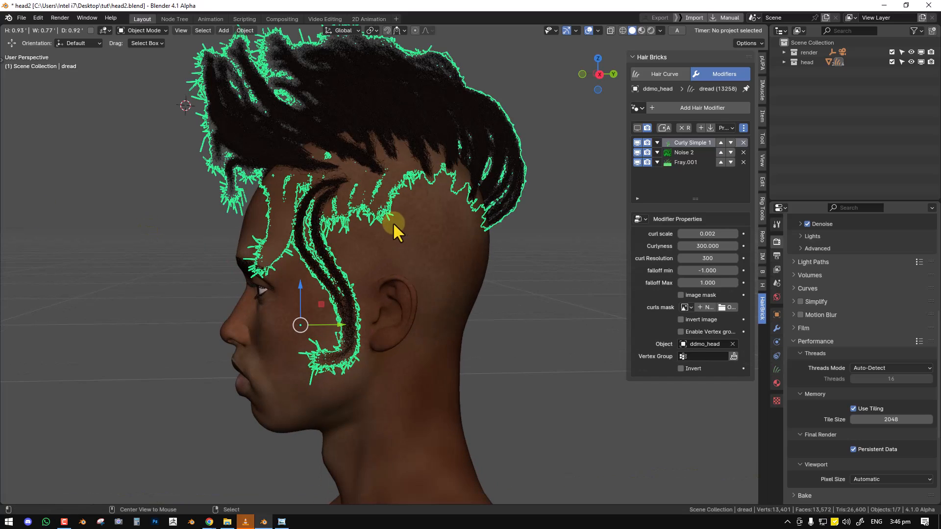
pyautogui.hotkey('alt', 'a')
pyautogui.moveTo(393, 222); pyautogui.dragTo(479, 240, button='middle')
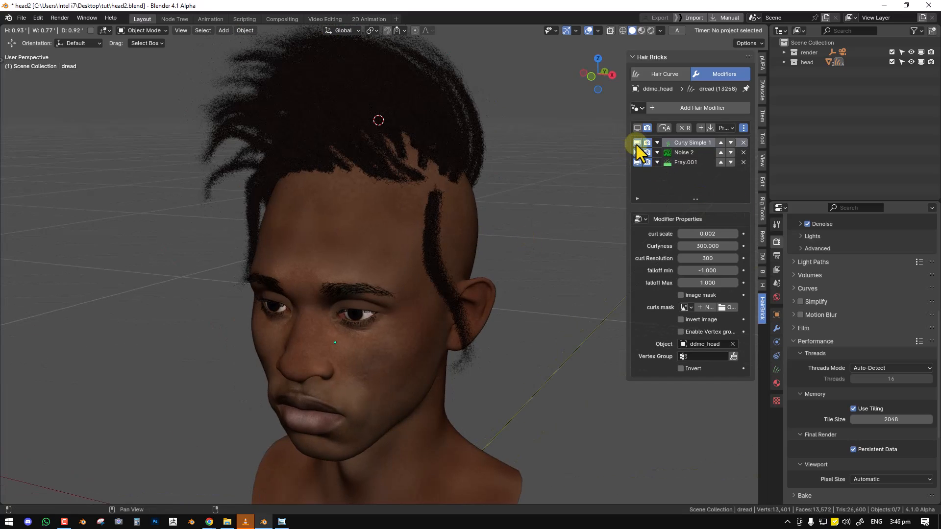
pyautogui.click(637, 143)
pyautogui.click(637, 152)
pyautogui.click(637, 162)
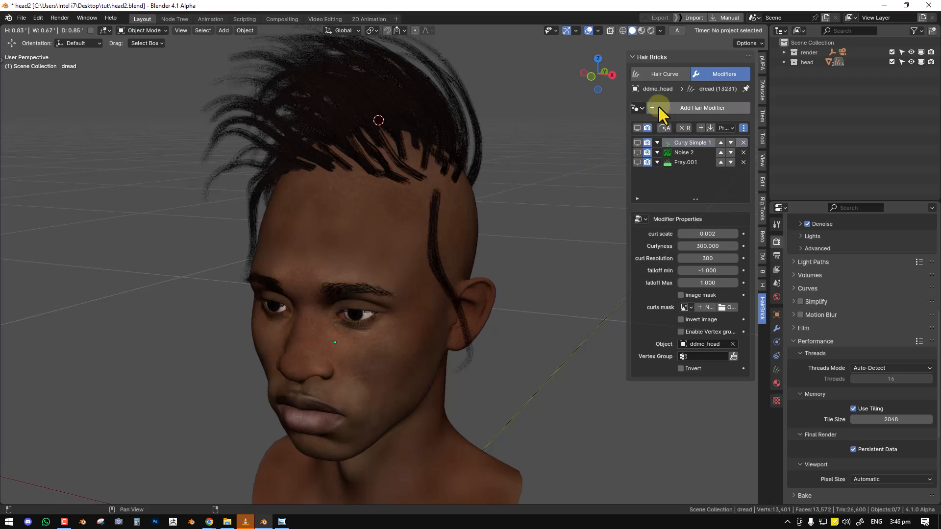
# Compare the dread curve with Hair Children turned off and back on, examining its strands around the head
pyautogui.click(664, 74)
pyautogui.click(646, 204)
pyautogui.moveTo(470, 201); pyautogui.dragTo(405, 92, button='middle')
pyautogui.click(396, 85)
pyautogui.moveTo(336, 122); pyautogui.dragTo(492, 142, button='middle')
pyautogui.hotkey('alt', 'a')
pyautogui.scroll(-2, 319, 190)
pyautogui.moveTo(319, 189); pyautogui.dragTo(525, 174, button='middle')
pyautogui.click(647, 204)
pyautogui.moveTo(371, 189); pyautogui.dragTo(554, 187, button='middle')
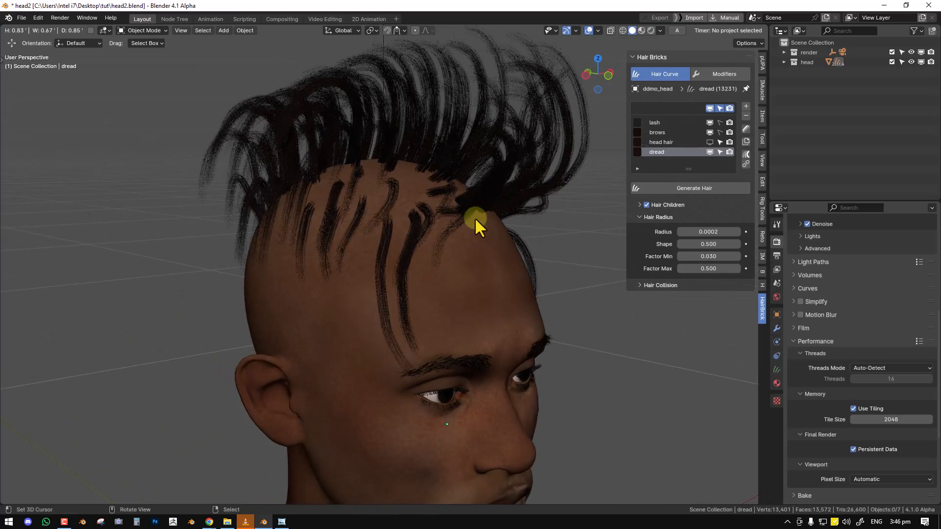
pyautogui.scroll(-5, 495, 206)
pyautogui.moveTo(496, 206); pyautogui.dragTo(687, 119, button='middle')
# Enable the dread curve's Curly Simple 1 modifier in the viewport and examine the curled locks from all sides
pyautogui.click(718, 74)
pyautogui.click(660, 147)
pyautogui.click(637, 143)
pyautogui.moveTo(377, 220); pyautogui.dragTo(471, 214, button='middle')
pyautogui.scroll(3, 434, 229)
pyautogui.scroll(2, 439, 232)
pyautogui.scroll(1, 439, 232)
pyautogui.scroll(-4, 378, 233)
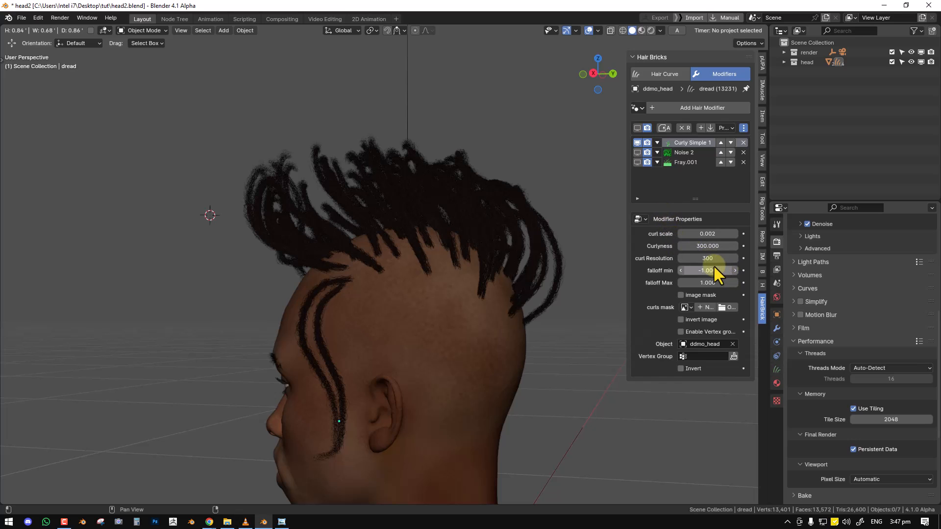
pyautogui.moveTo(376, 205); pyautogui.dragTo(454, 205, button='middle')
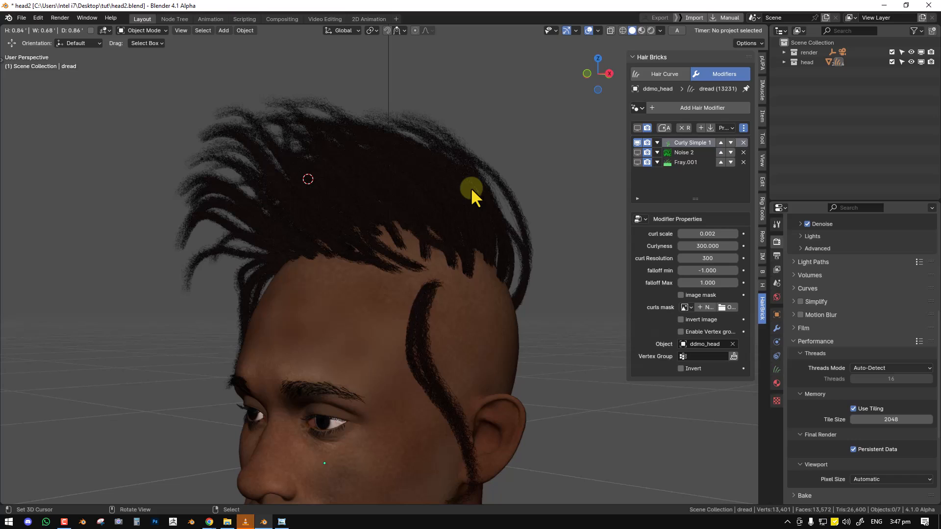
pyautogui.moveTo(370, 153); pyautogui.dragTo(439, 159, button='middle')
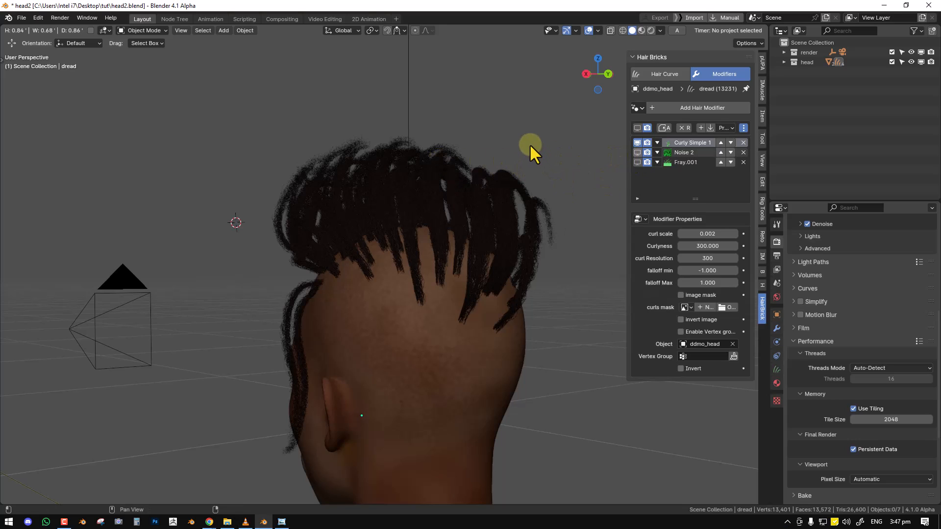
# Enable the dread curve's Noise 2 and Fray.001 modifiers in the viewport and examine the locks up close
pyautogui.moveTo(511, 186); pyautogui.dragTo(639, 172, button='middle')
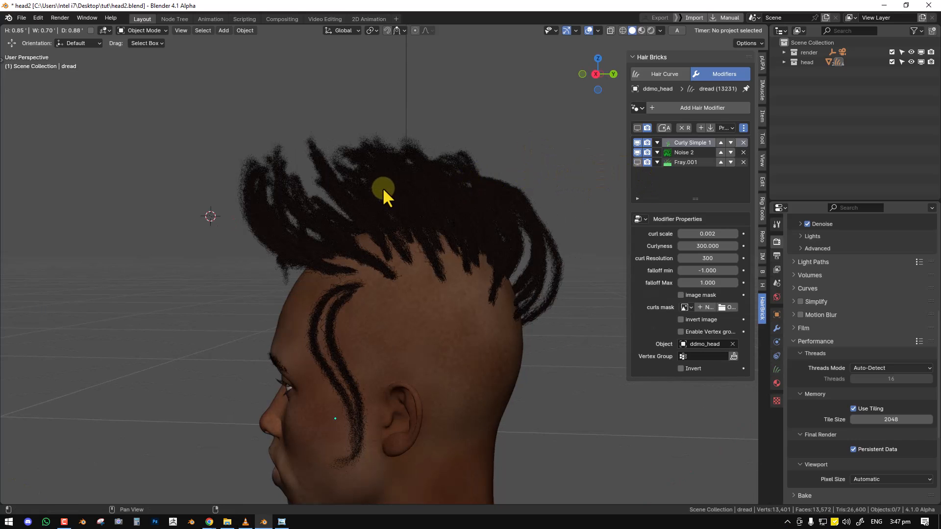
pyautogui.moveTo(354, 188); pyautogui.dragTo(302, 197, button='middle')
pyautogui.scroll(2, 395, 188)
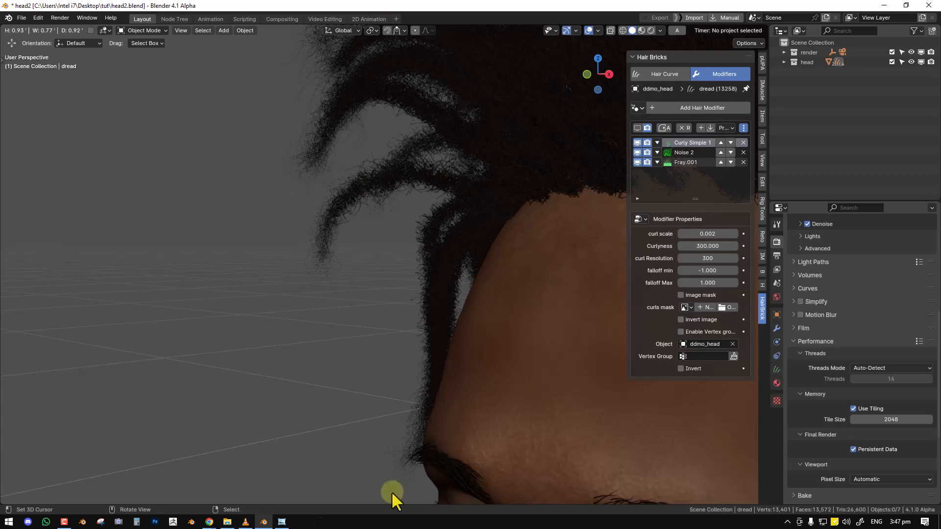
# Switch to VLC and play draid tut0001-0171.mp4 full screen
pyautogui.click(246, 522)
pyautogui.doubleClick(349, 137)
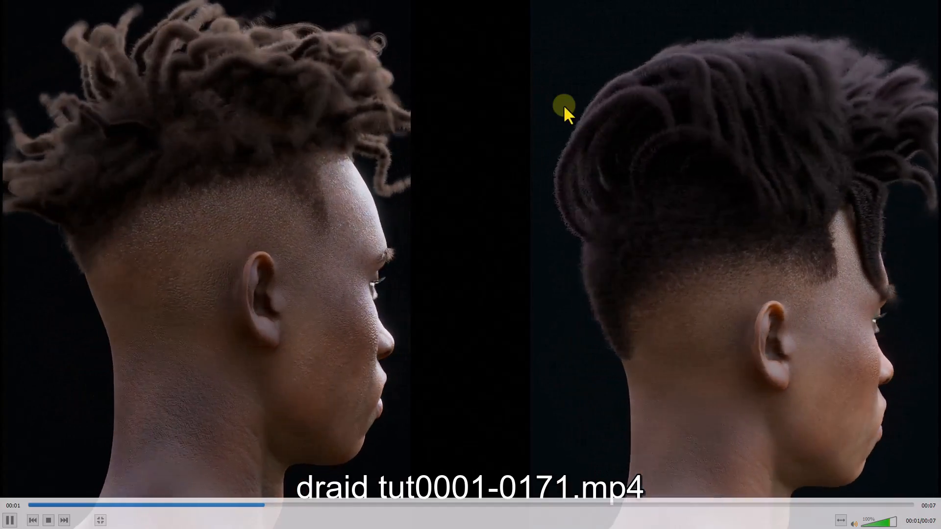
# Close the VLC preview and return to Blender to examine the finished dreadlocks from the side of the head
pyautogui.doubleClick(562, 102)
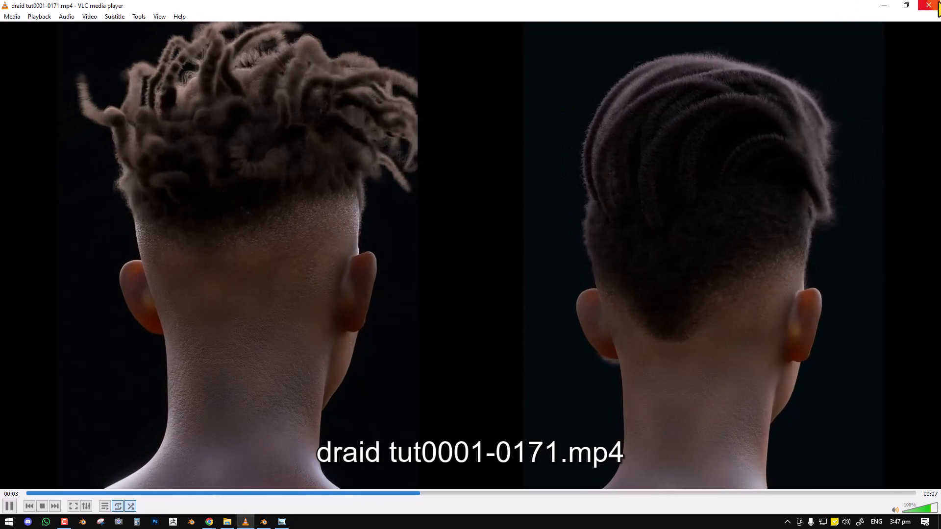
pyautogui.click(940, 2)
pyautogui.scroll(-5, 487, 241)
pyautogui.moveTo(411, 260); pyautogui.dragTo(497, 235, button='middle')
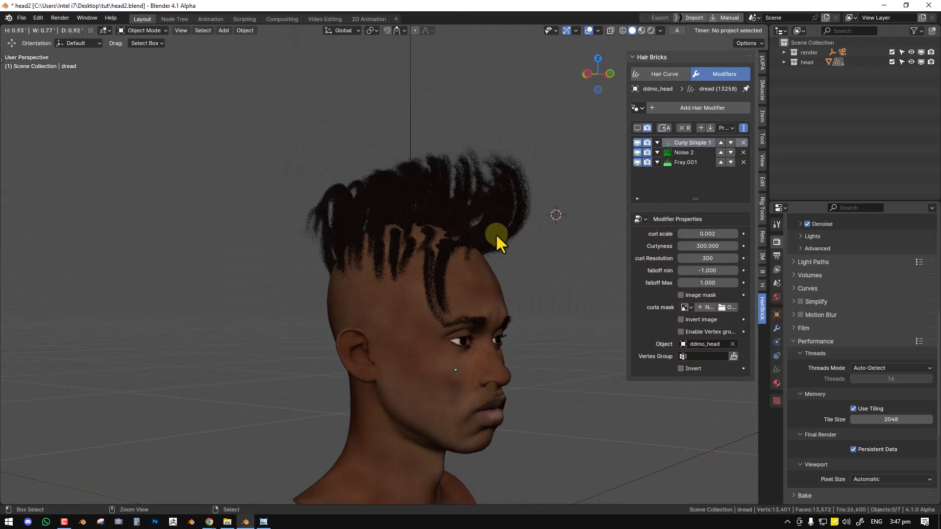
pyautogui.moveTo(379, 179); pyautogui.dragTo(427, 188, button='middle')
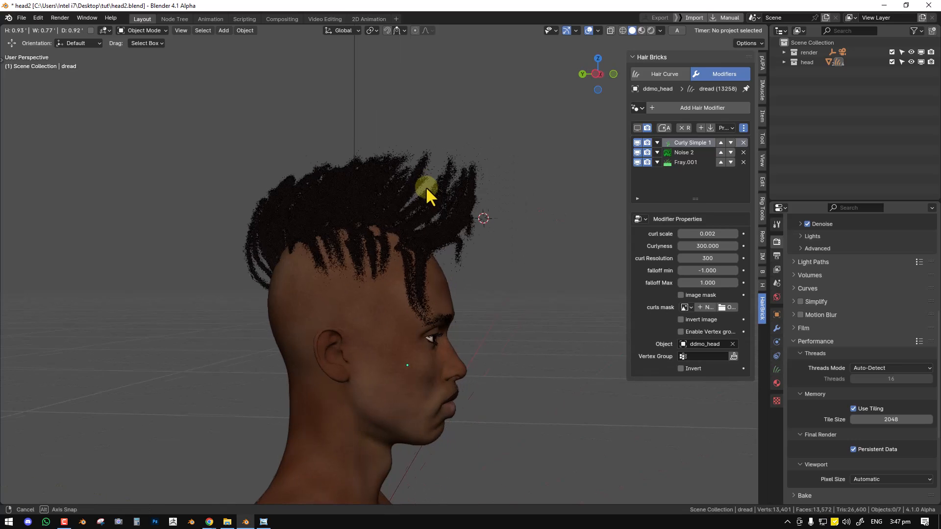
pyautogui.keyDown('shift'); pyautogui.moveTo(374, 201); pyautogui.dragTo(456, 183, button='middle'); pyautogui.keyUp('shift')
pyautogui.scroll(1, 441, 147)
pyautogui.click(437, 97)
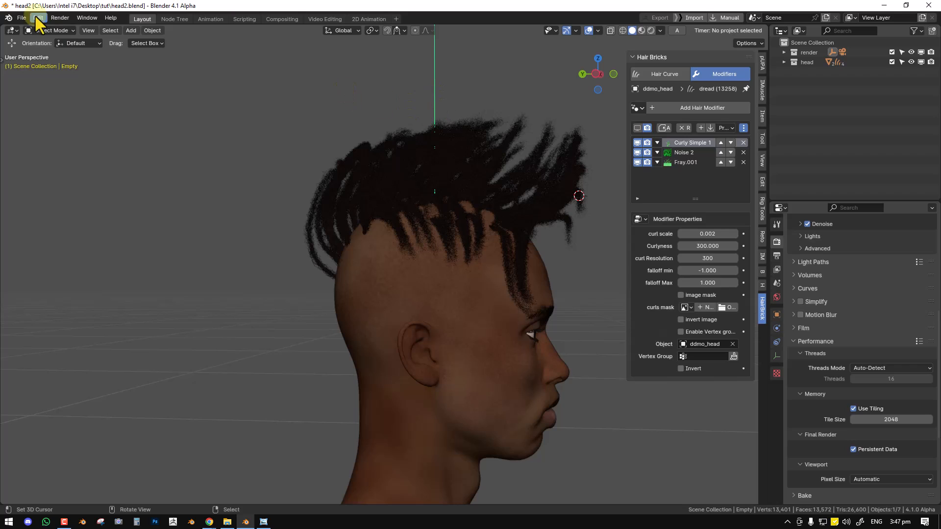
# Open head1.blend without saving the changes to head2.blend
pyautogui.hotkey('ctrl', 'q')
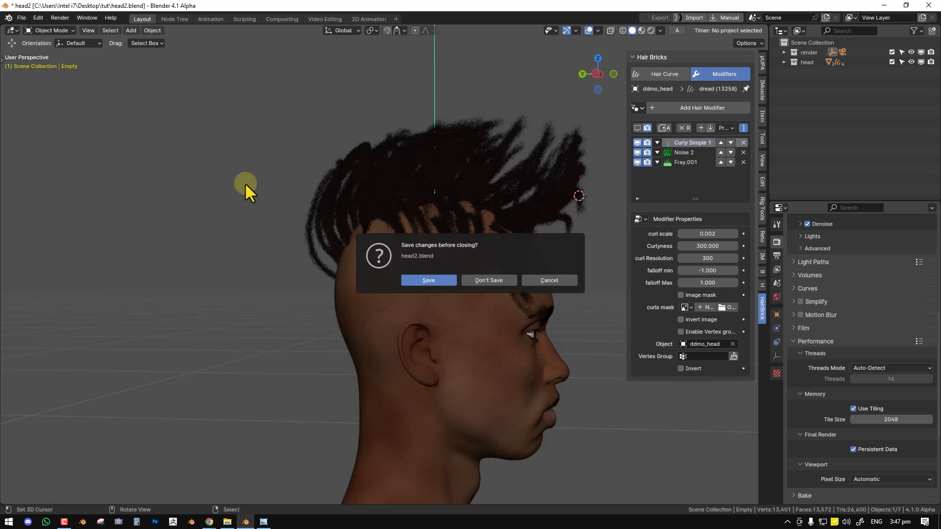
pyautogui.click(495, 280)
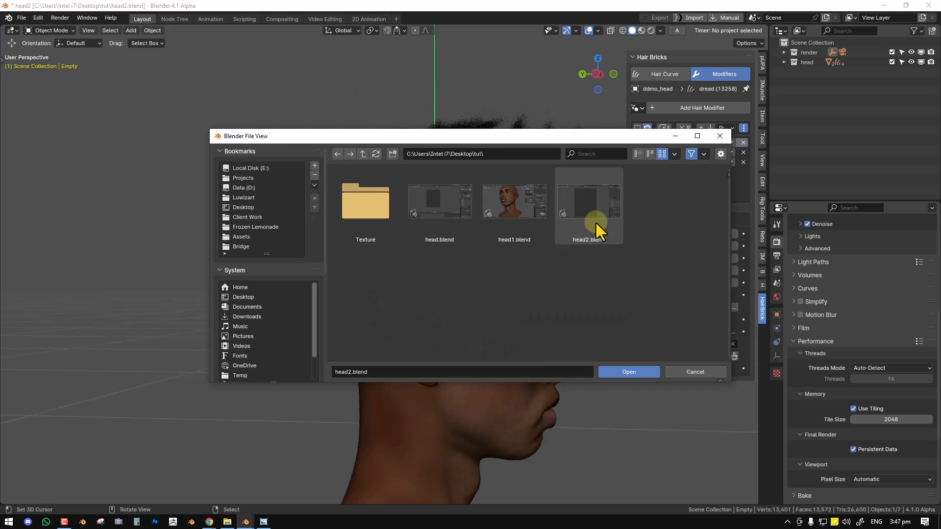
pyautogui.doubleClick(515, 220)
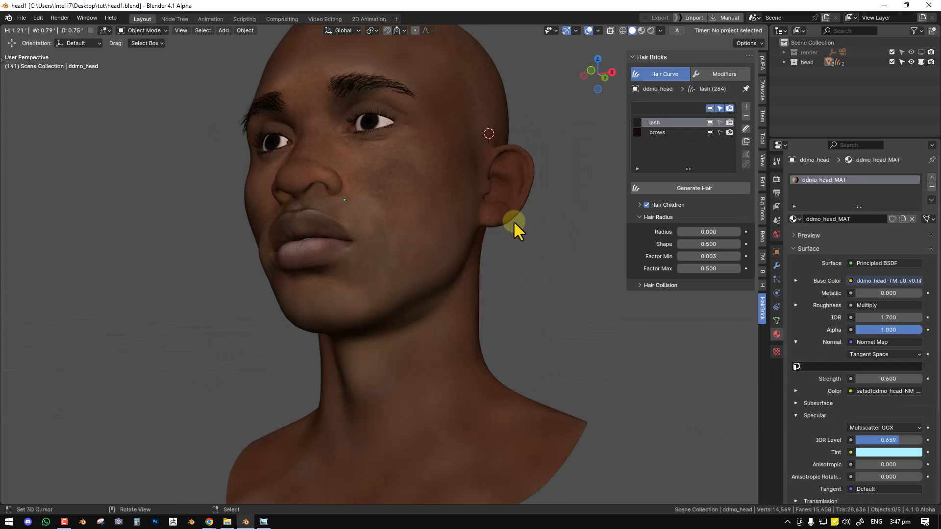
# Examine the bald head with its brows and lashes from several angles and up close
pyautogui.scroll(-4, 513, 223)
pyautogui.moveTo(394, 229); pyautogui.dragTo(475, 261, button='middle')
pyautogui.scroll(4, 475, 261)
pyautogui.rightClick(404, 238)
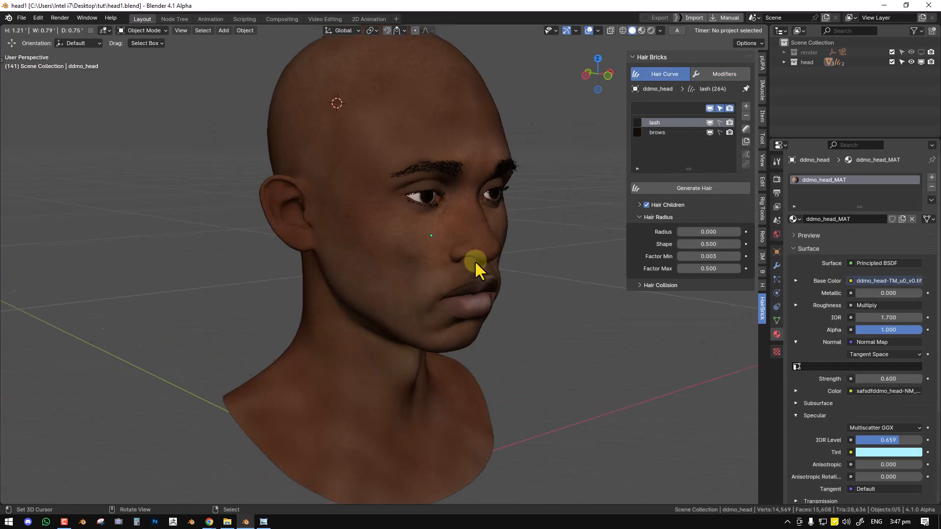
pyautogui.hotkey('alt', 'shift', 'z')
pyautogui.hotkey('alt', 'shift', 'z')
pyautogui.keyDown('alt'); pyautogui.moveTo(493, 218); pyautogui.dragTo(447, 207, button='middle'); pyautogui.keyUp('alt')
pyautogui.hotkey('alt', 'a')
pyautogui.scroll(3, 490, 210)
pyautogui.moveTo(499, 248); pyautogui.dragTo(430, 255, button='middle')
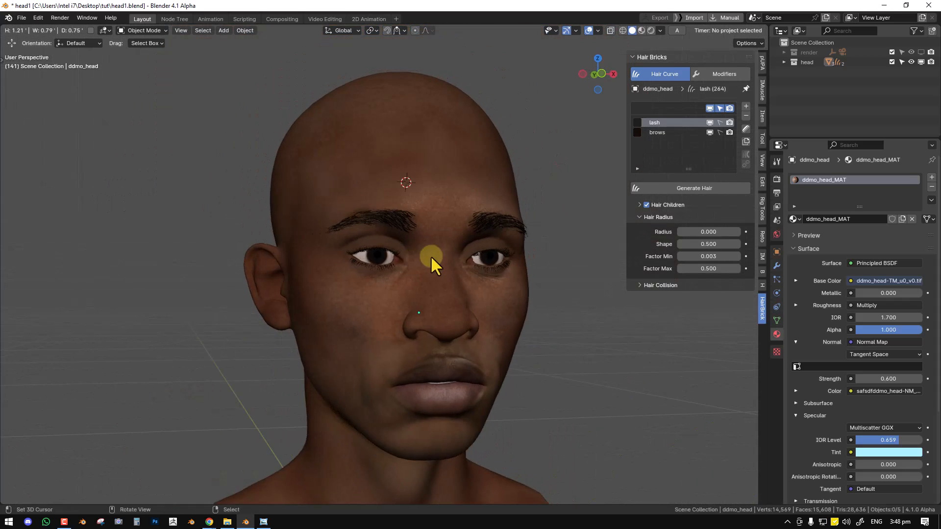
# Add a new hair curve to the ddmo_head mesh and generate its hair over the surface
pyautogui.click(414, 180)
pyautogui.moveTo(475, 189); pyautogui.dragTo(431, 235, button='middle')
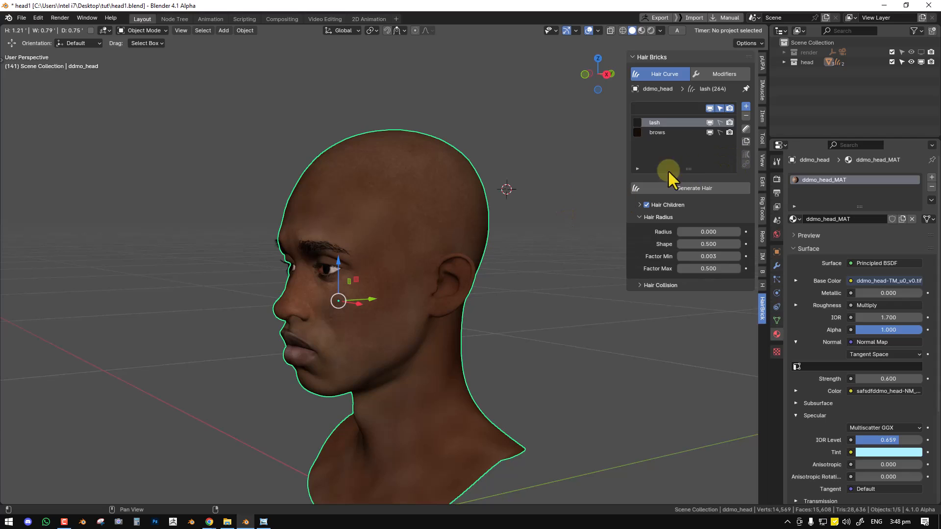
pyautogui.click(784, 62)
pyautogui.click(784, 62)
pyautogui.moveTo(388, 242); pyautogui.dragTo(343, 245, button='middle')
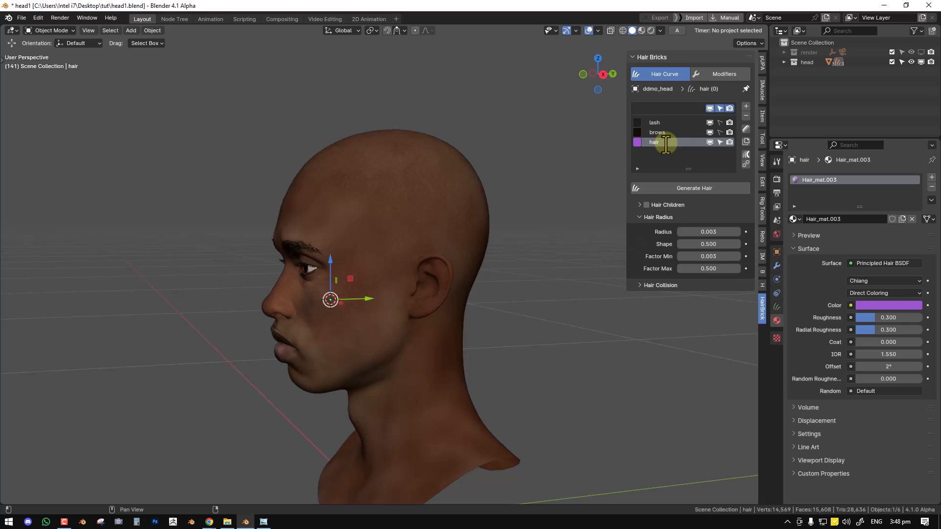
pyautogui.click(669, 186)
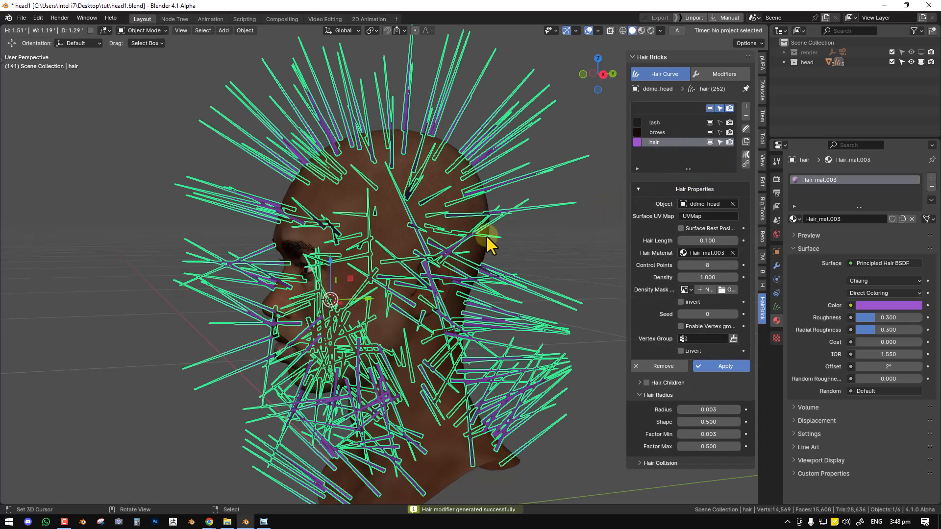
pyautogui.click(704, 290)
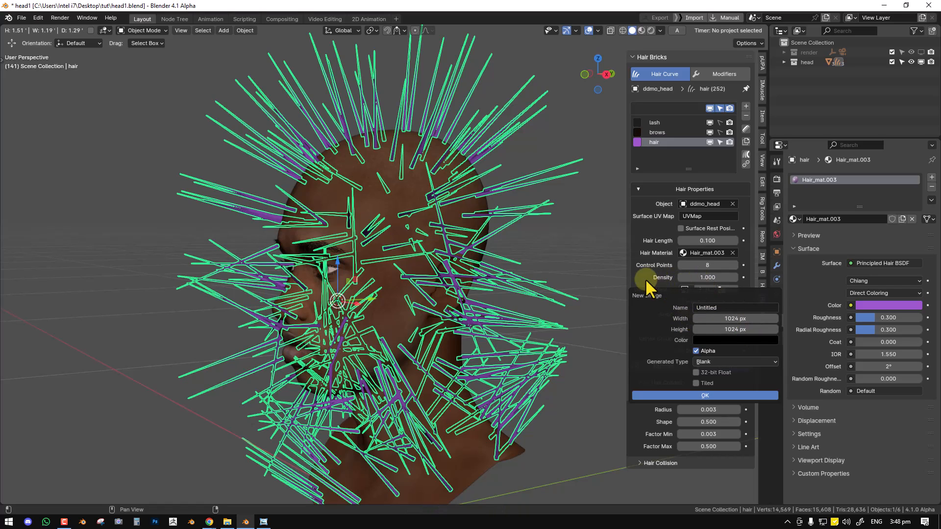
pyautogui.click(685, 290)
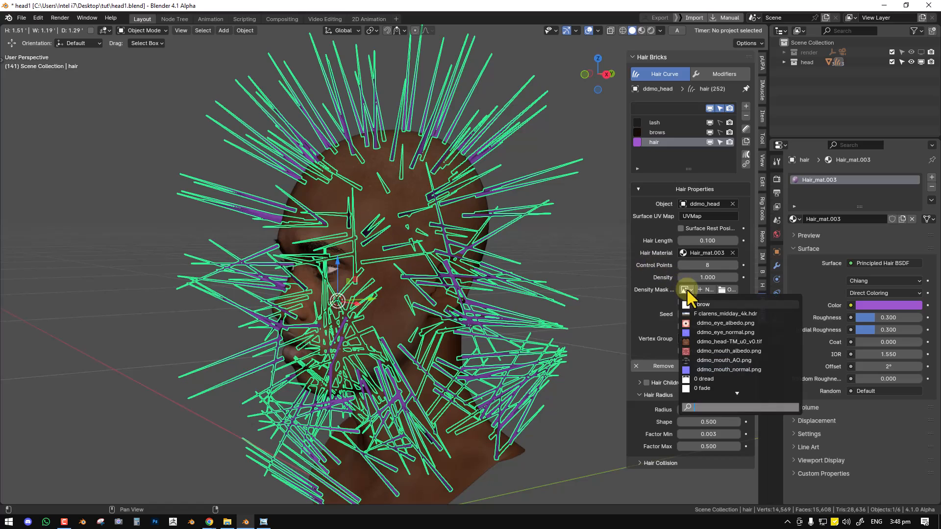
pyautogui.scroll(-3, 733, 392)
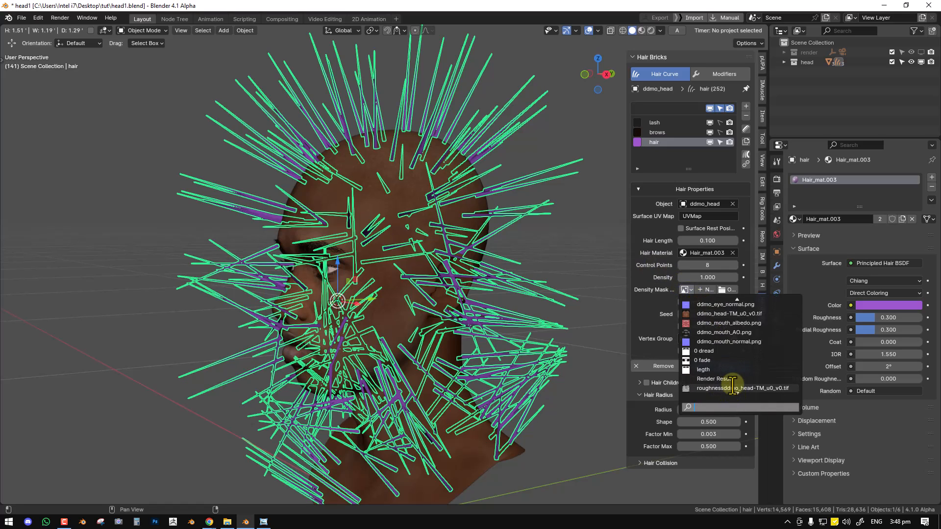
pyautogui.write('h')
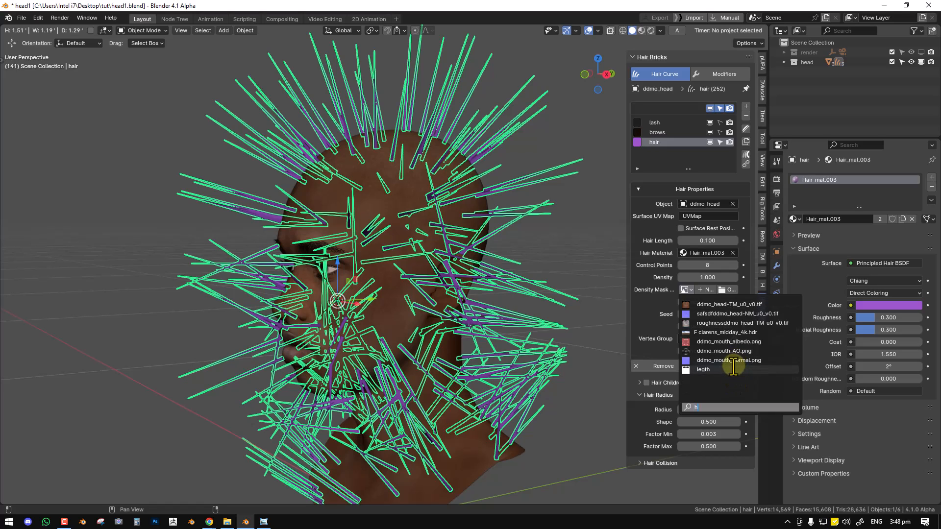
pyautogui.press('BackSpace')
pyautogui.scroll(-2, 731, 380)
pyautogui.scroll(-2, 730, 386)
pyautogui.scroll(-3, 735, 384)
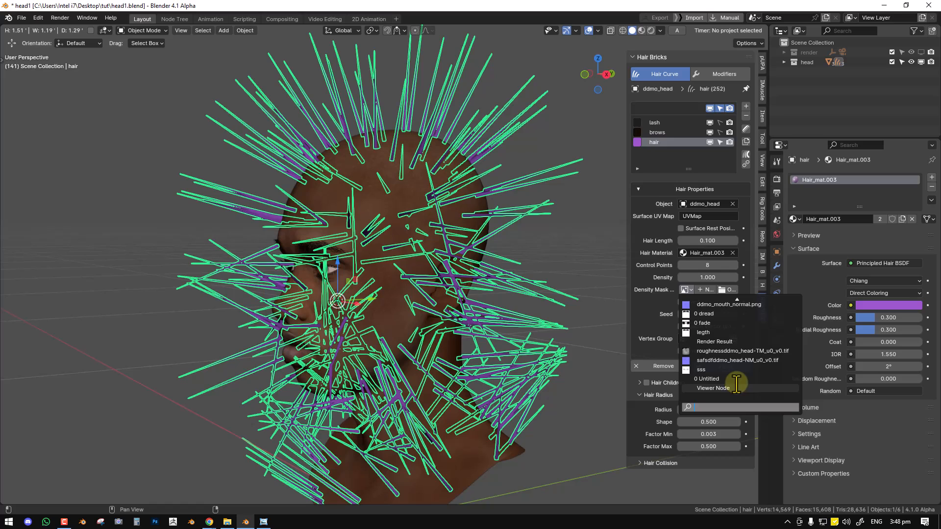
pyautogui.press('Escape')
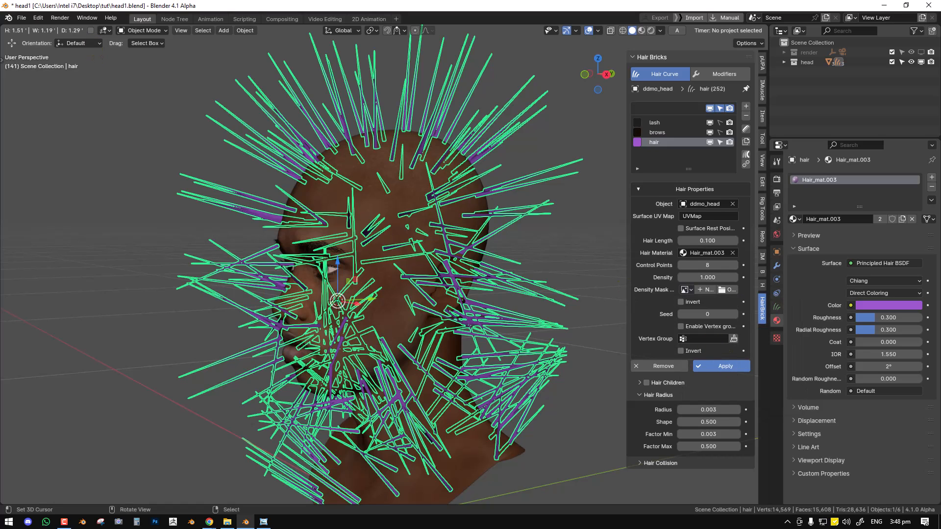
# Create a white 2048 × 2048 px image named "afron hair" as the hair curve's density mask
pyautogui.moveTo(537, 305); pyautogui.dragTo(471, 302, button='middle')
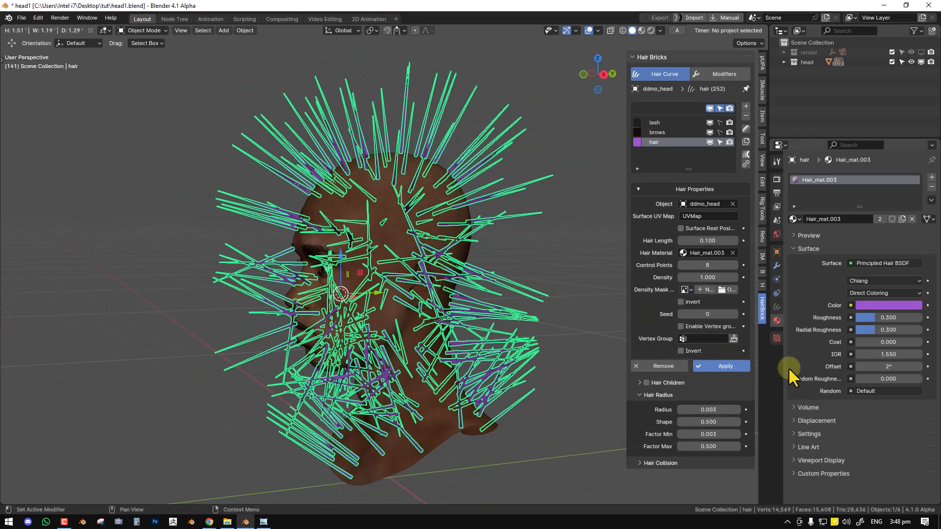
pyautogui.click(701, 290)
pyautogui.click(743, 316)
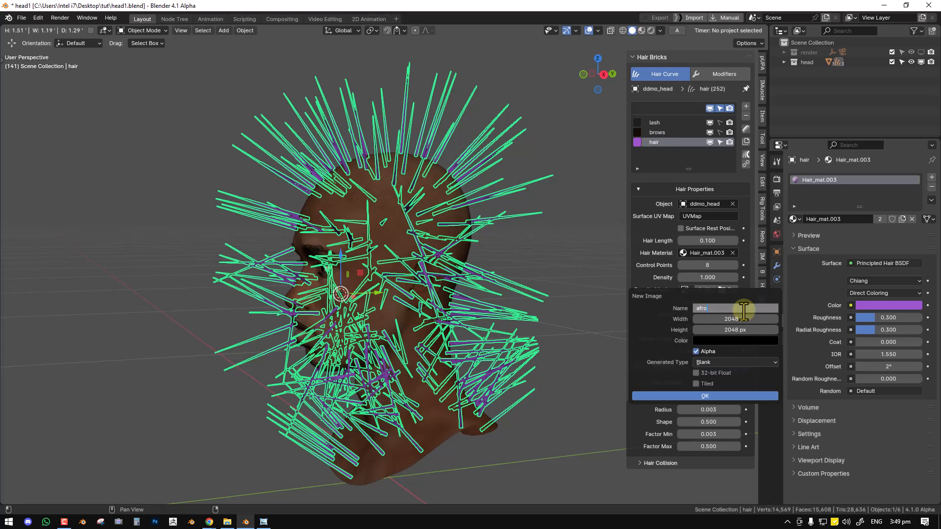
pyautogui.write('r')
pyautogui.press('Return')
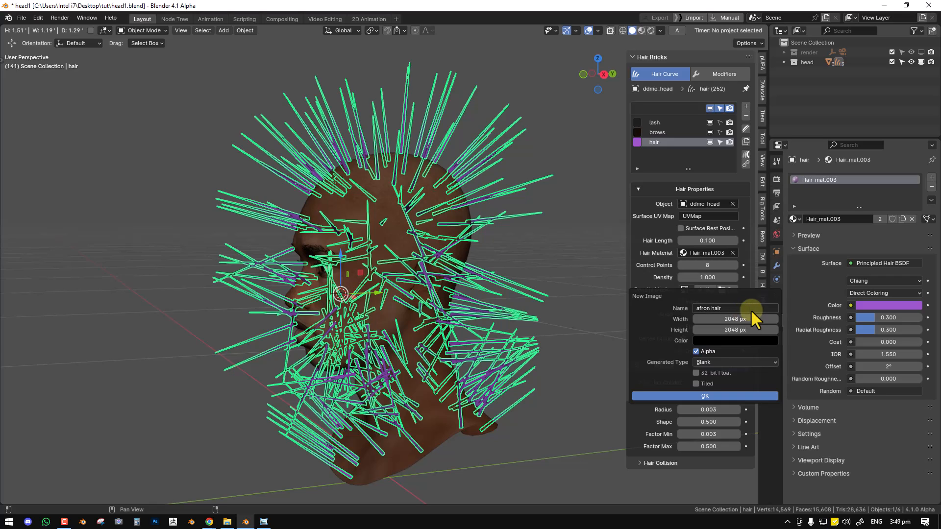
pyautogui.click(746, 340)
pyautogui.moveTo(779, 267); pyautogui.dragTo(792, 231)
pyautogui.click(711, 394)
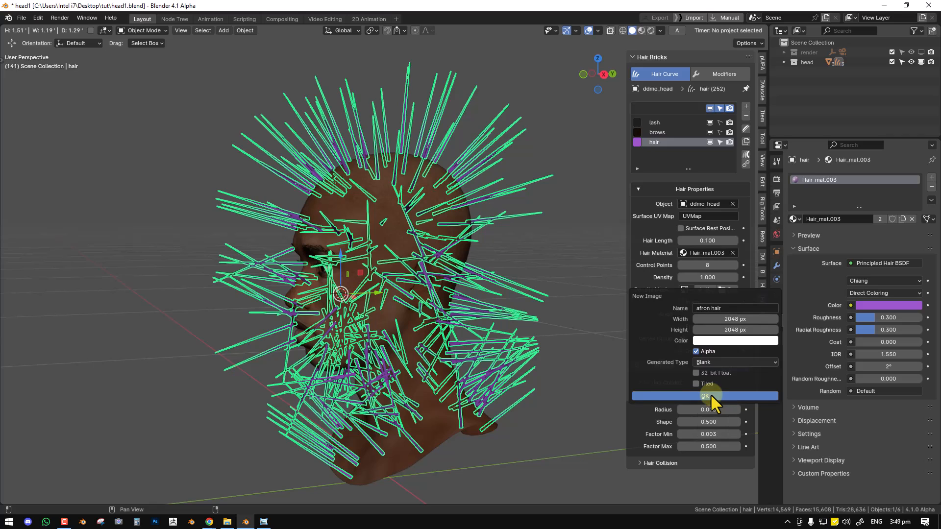
# Start texture painting the density mask on the head and check that afron hair is the canvas image
pyautogui.moveTo(472, 260); pyautogui.dragTo(564, 295, button='middle')
pyautogui.click(695, 302)
pyautogui.click(674, 303)
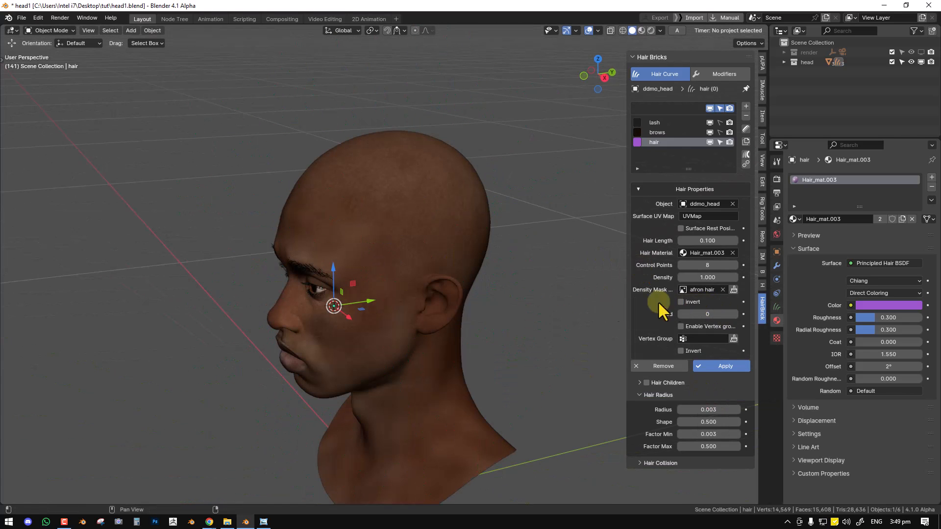
pyautogui.moveTo(387, 298); pyautogui.dragTo(530, 297, button='middle')
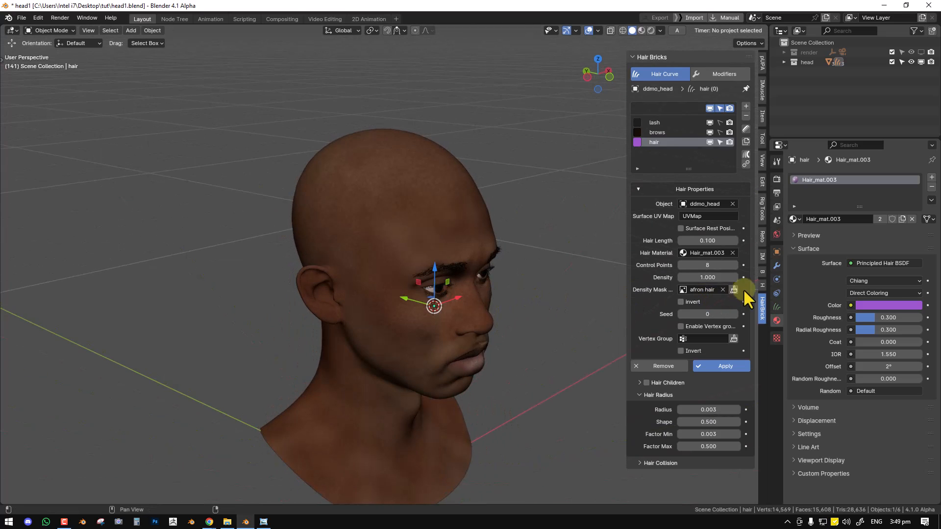
pyautogui.click(734, 290)
pyautogui.moveTo(451, 252)
pyautogui.mouseDown(button='middle')
pyautogui.moveTo(395, 223)
pyautogui.moveTo(378, 231)
pyautogui.moveTo(433, 228)
pyautogui.mouseUp(button='middle')
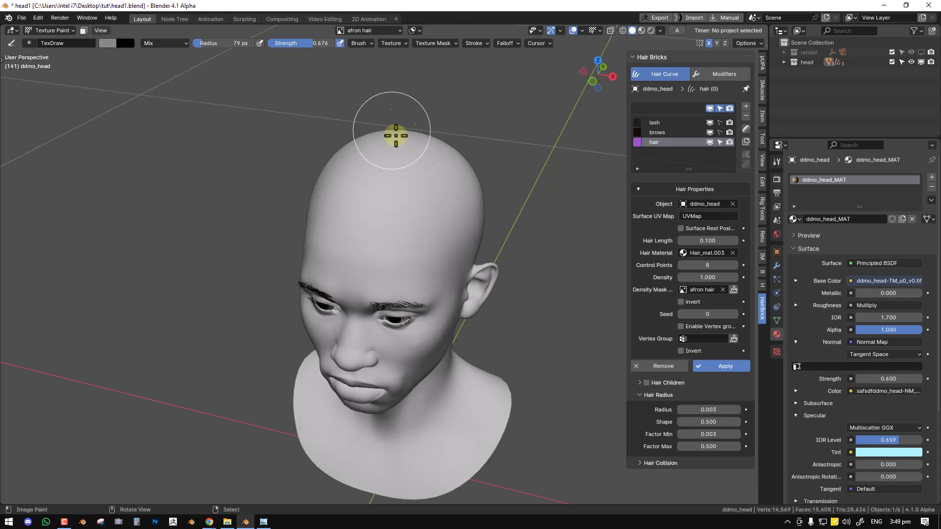
pyautogui.click(373, 30)
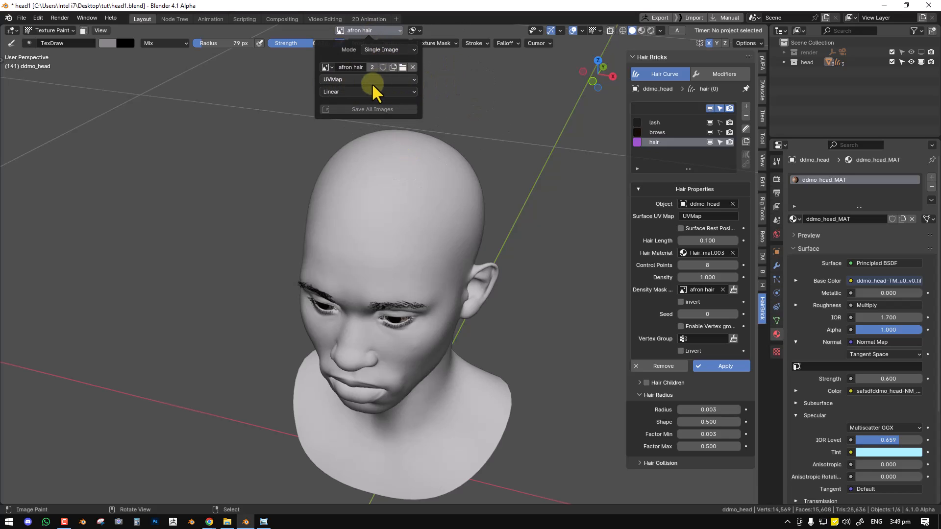
# Configure the paint brush with black colour, strength 1.000 and constant falloff
pyautogui.click(108, 43)
pyautogui.moveTo(196, 66); pyautogui.dragTo(196, 137)
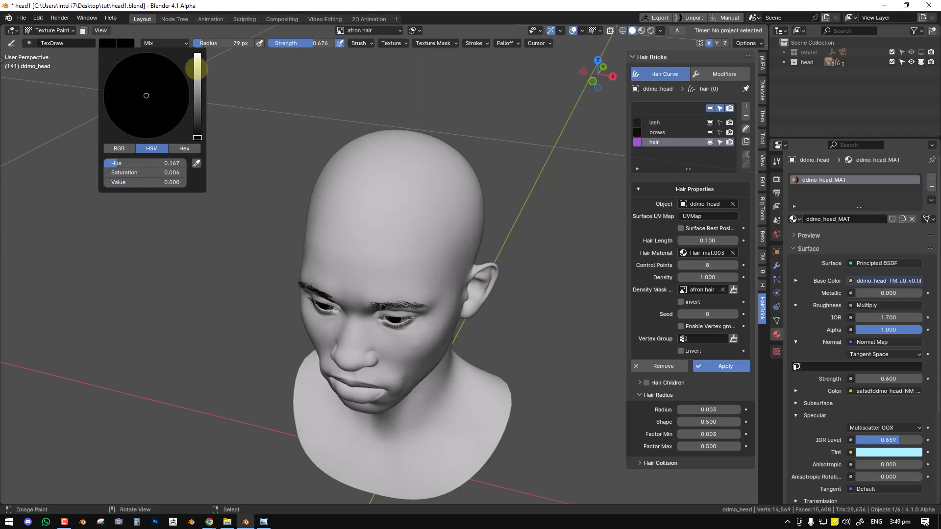
pyautogui.moveTo(312, 44); pyautogui.dragTo(343, 44)
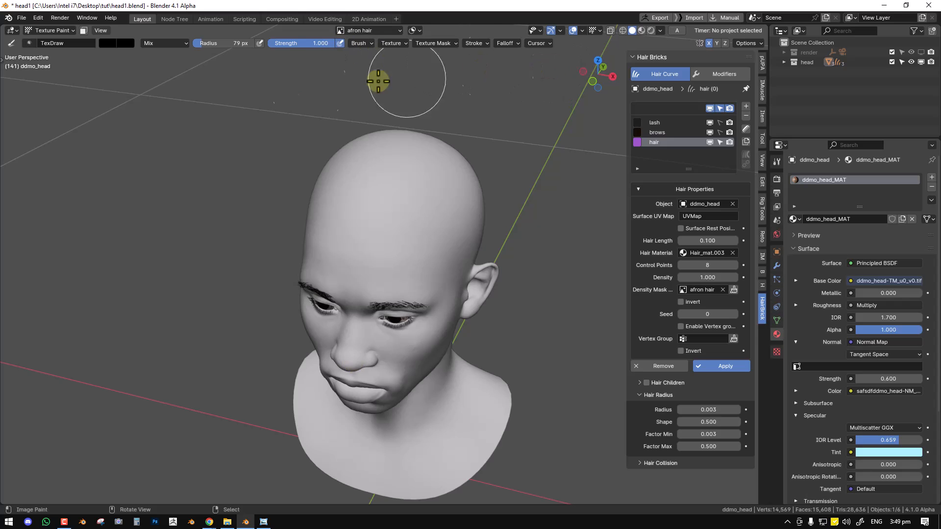
pyautogui.click(509, 44)
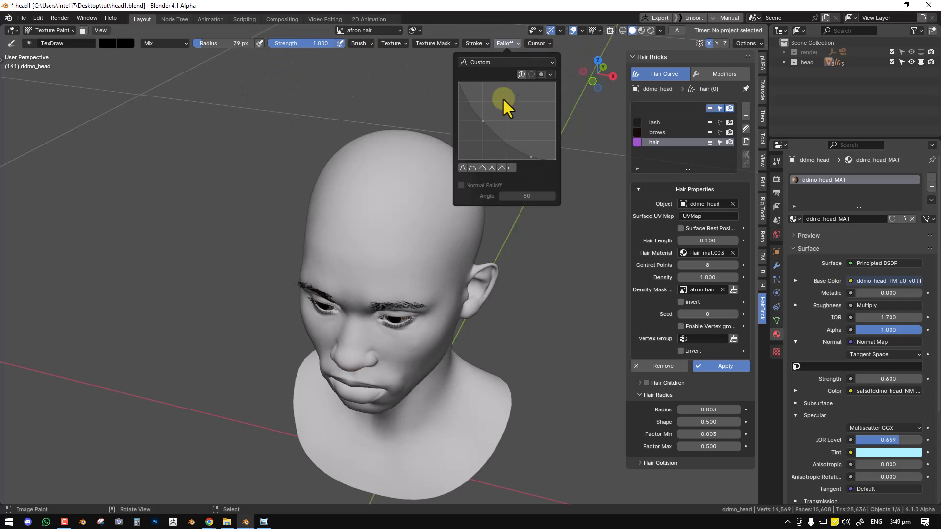
pyautogui.click(512, 168)
# Paint a short black stroke along the upper forehead hairline and adjust the brush radius to 29 px
pyautogui.moveTo(430, 264); pyautogui.dragTo(403, 225, button='middle')
pyautogui.press('f')
pyautogui.click(389, 235)
pyautogui.moveTo(420, 226); pyautogui.dragTo(325, 227)
pyautogui.press('f')
pyautogui.click(373, 235)
# Turn off Occlude and Backface Culling in the paint options, with the head in right orthographic view
pyautogui.press('KP_3')
pyautogui.scroll(3, 400, 189)
pyautogui.scroll(1, 423, 173)
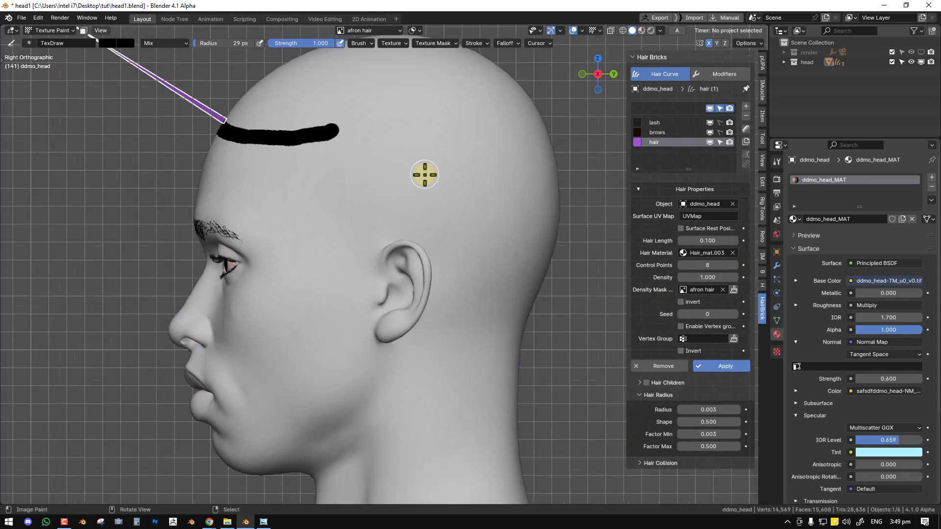
pyautogui.scroll(-2, 424, 173)
pyautogui.click(763, 136)
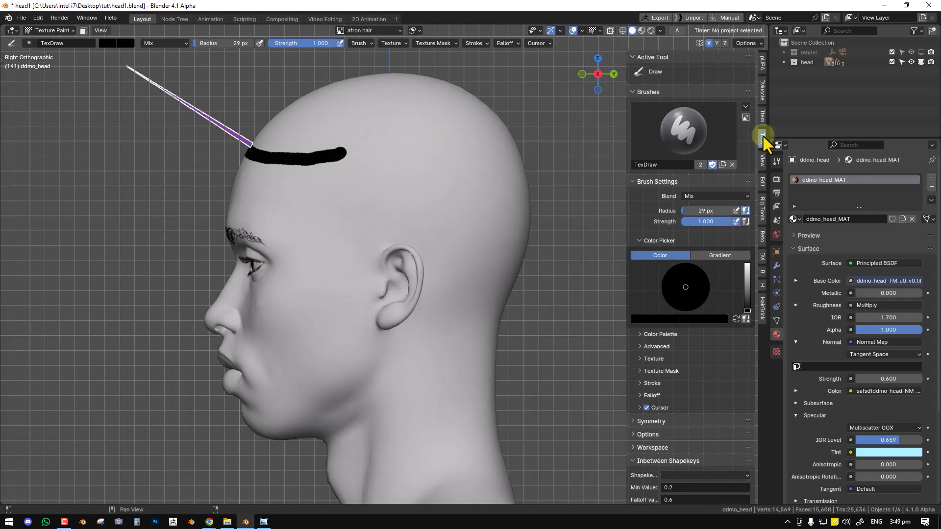
pyautogui.scroll(-5, 680, 439)
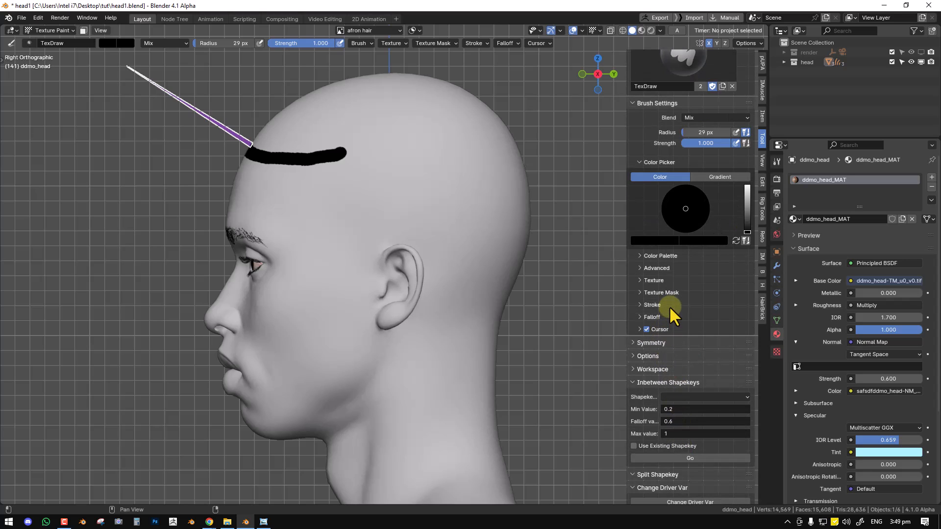
pyautogui.click(667, 292)
pyautogui.click(669, 293)
pyautogui.click(661, 271)
pyautogui.click(661, 271)
pyautogui.click(655, 356)
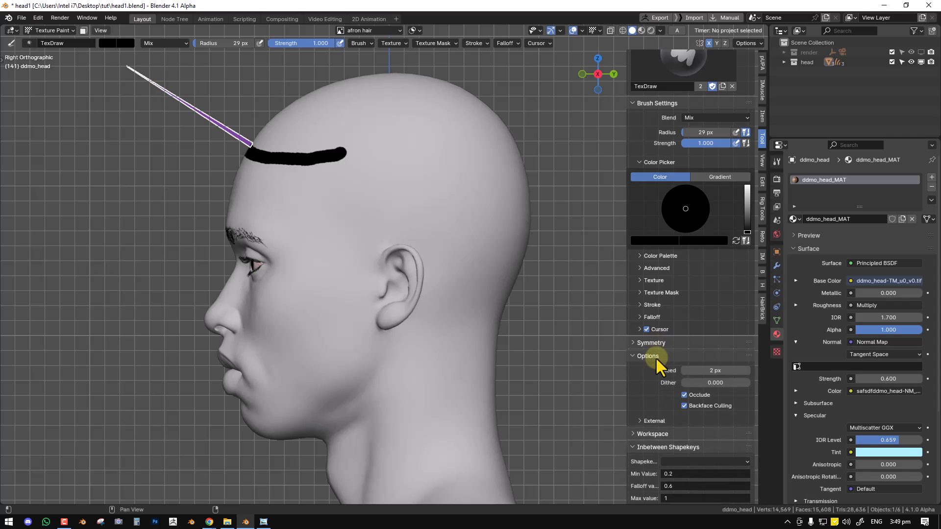
pyautogui.scroll(-1, 704, 398)
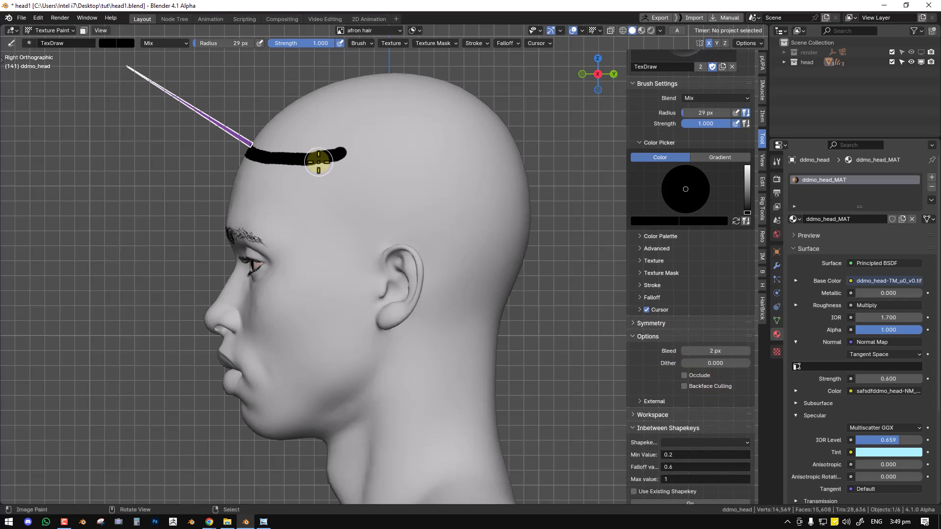
# Try a black stroke down the temple, undo it, and reduce the brush radius to 6 px
pyautogui.moveTo(328, 160)
pyautogui.mouseDown()
pyautogui.moveTo(328, 227)
pyautogui.moveTo(347, 229)
pyautogui.mouseUp()
pyautogui.hotkey('ctrl', 'z')
pyautogui.press('f')
pyautogui.click(332, 168)
pyautogui.click(708, 43)
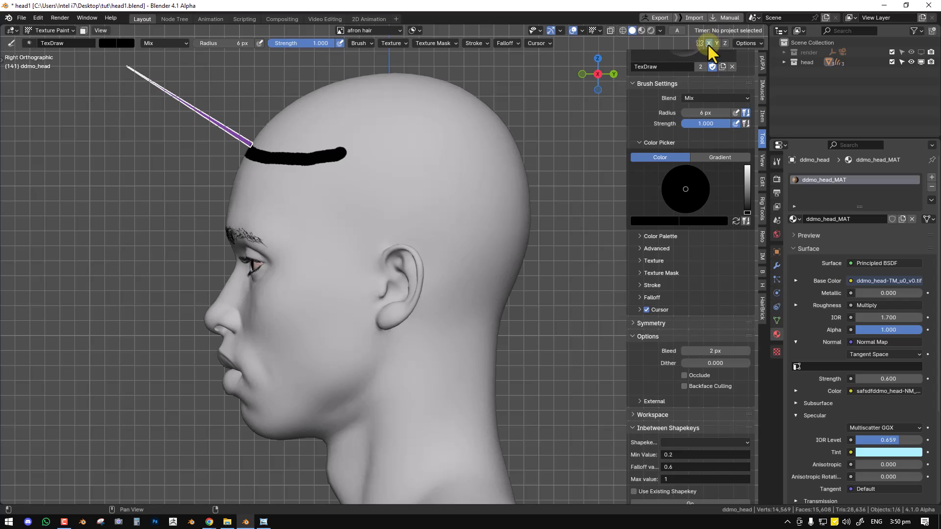
# Outline the side hairline in black from the temple around the ear to the nape, and fill the crown and back with a larger brush
pyautogui.moveTo(319, 210)
pyautogui.mouseDown()
pyautogui.moveTo(343, 228)
pyautogui.moveTo(358, 263)
pyautogui.moveTo(384, 240)
pyautogui.moveTo(412, 241)
pyautogui.moveTo(467, 307)
pyautogui.moveTo(500, 315)
pyautogui.mouseUp()
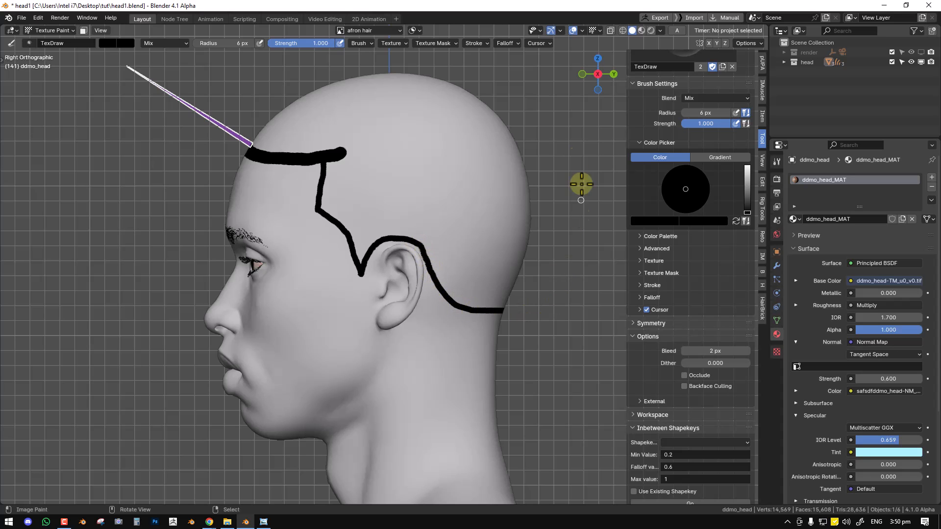
pyautogui.moveTo(481, 61)
pyautogui.mouseDown(button='middle')
pyautogui.moveTo(489, 232)
pyautogui.moveTo(583, 231)
pyautogui.moveTo(472, 244)
pyautogui.moveTo(712, 361)
pyautogui.mouseUp(button='middle')
pyautogui.press('f')
pyautogui.click(427, 225)
pyautogui.moveTo(315, 141)
pyautogui.mouseDown()
pyautogui.moveTo(304, 151)
pyautogui.moveTo(380, 129)
pyautogui.moveTo(483, 143)
pyautogui.moveTo(498, 223)
pyautogui.moveTo(484, 269)
pyautogui.moveTo(471, 274)
pyautogui.moveTo(456, 216)
pyautogui.moveTo(389, 158)
pyautogui.moveTo(361, 153)
pyautogui.mouseUp()
# Fill the temple area inside the outline black, finishing with the brush radius at 39 px
pyautogui.scroll(2, 355, 148)
pyautogui.scroll(1, 349, 143)
pyautogui.scroll(1, 252, 78)
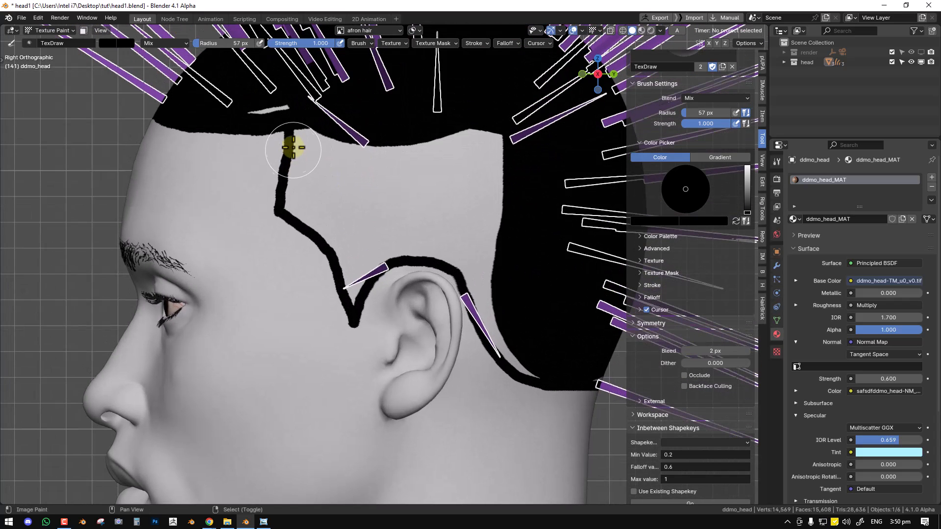
pyautogui.moveTo(324, 102)
pyautogui.mouseDown()
pyautogui.moveTo(306, 200)
pyautogui.moveTo(354, 296)
pyautogui.moveTo(361, 265)
pyautogui.moveTo(338, 185)
pyautogui.moveTo(344, 147)
pyautogui.mouseUp()
pyautogui.press('f')
pyautogui.click(311, 204)
pyautogui.press('f')
pyautogui.click(358, 208)
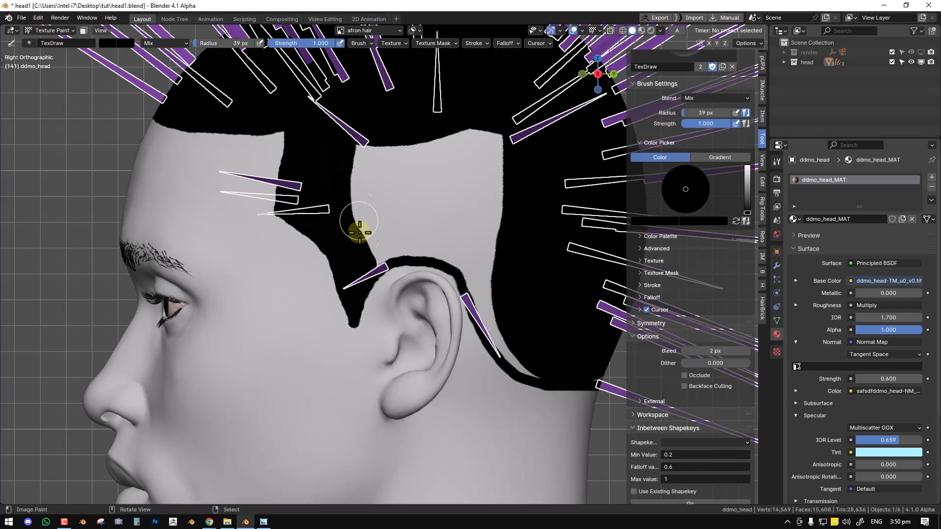
pyautogui.moveTo(368, 253); pyautogui.dragTo(355, 147)
# Turn on the Occlude and Backface Culling paint options
pyautogui.press('q')
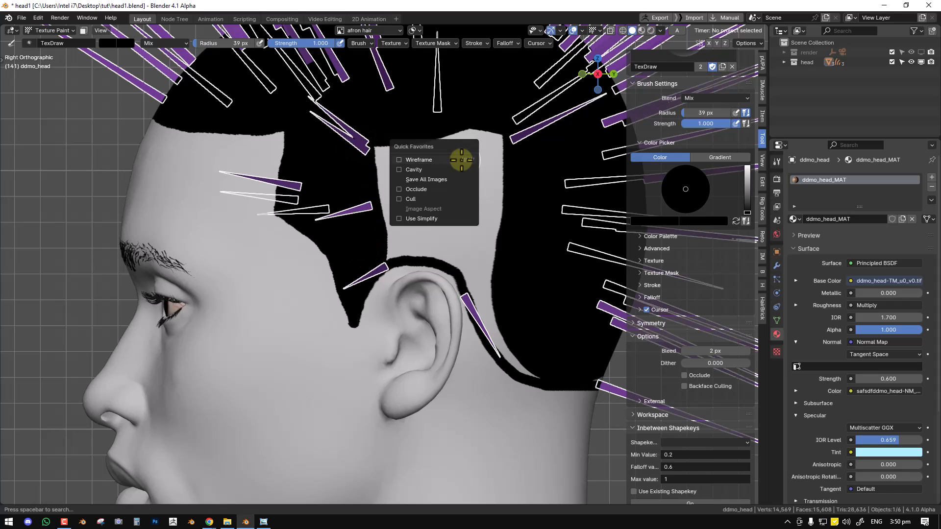
pyautogui.click(431, 189)
pyautogui.press('q')
pyautogui.click(410, 202)
pyautogui.scroll(-4, 407, 191)
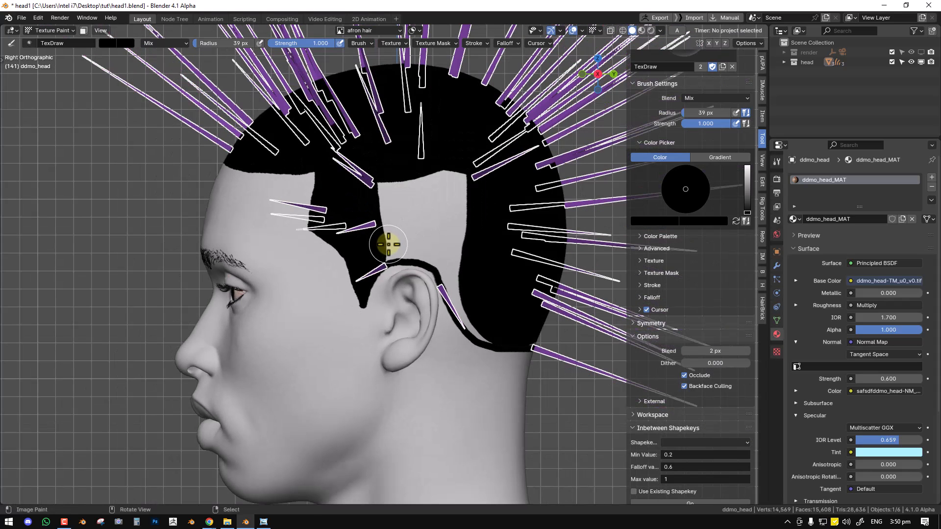
# Fill the remaining unpainted patch above and behind the ear black, in right orthographic view
pyautogui.moveTo(431, 178)
pyautogui.mouseDown()
pyautogui.moveTo(464, 212)
pyautogui.moveTo(462, 231)
pyautogui.moveTo(388, 204)
pyautogui.moveTo(450, 204)
pyautogui.moveTo(427, 242)
pyautogui.moveTo(488, 276)
pyautogui.moveTo(474, 256)
pyautogui.moveTo(504, 344)
pyautogui.moveTo(525, 355)
pyautogui.moveTo(502, 338)
pyautogui.moveTo(485, 278)
pyautogui.mouseUp()
pyautogui.scroll(3, 450, 203)
pyautogui.scroll(-3, 485, 277)
pyautogui.moveTo(483, 245); pyautogui.dragTo(466, 227, button='middle')
pyautogui.scroll(3, 466, 227)
pyautogui.press('KP_3')
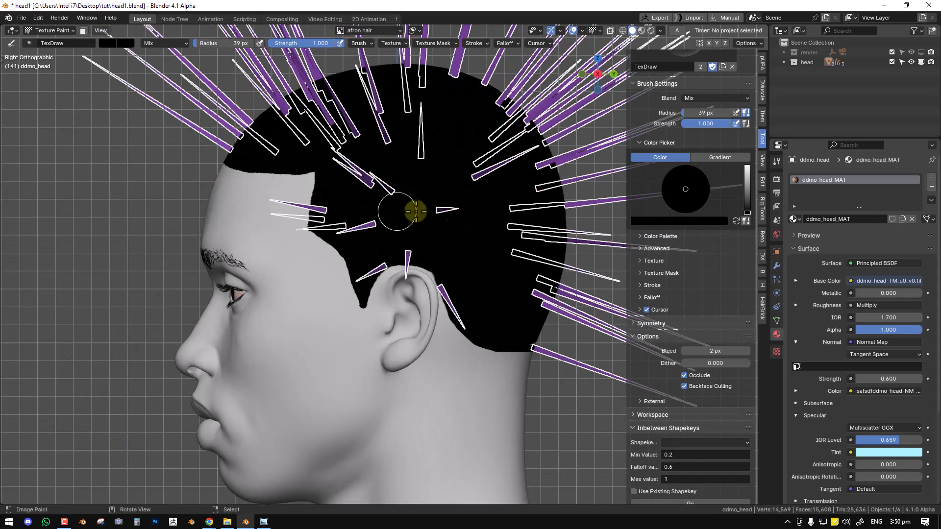
# Enable X mirror painting and turn off Backface Culling and Occlude
pyautogui.rightClick(448, 216)
pyautogui.click(709, 43)
pyautogui.scroll(2, 332, 210)
pyautogui.press('q')
pyautogui.click(320, 234)
pyautogui.press('q')
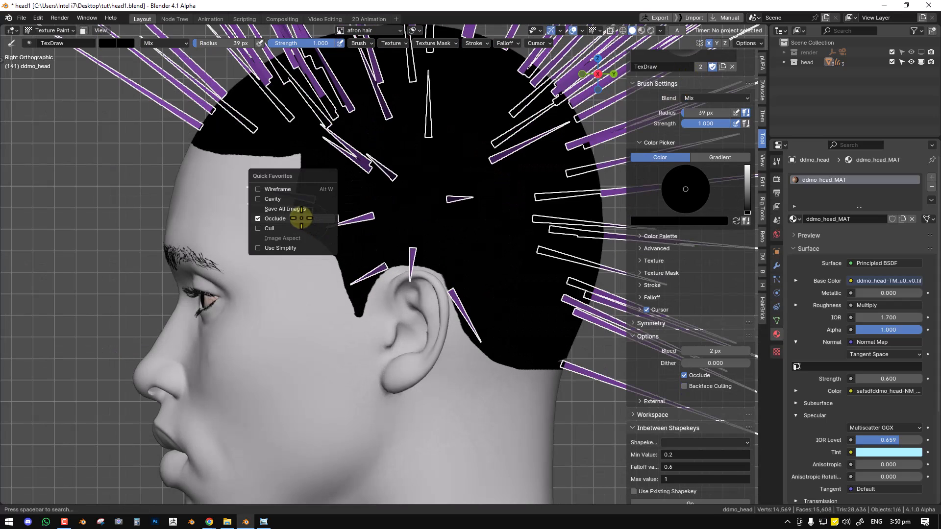
pyautogui.click(301, 218)
# Fill the unpainted gaps above and behind the ear in left orthographic view, using a 47 px brush after undoing a larger stroke
pyautogui.press('f')
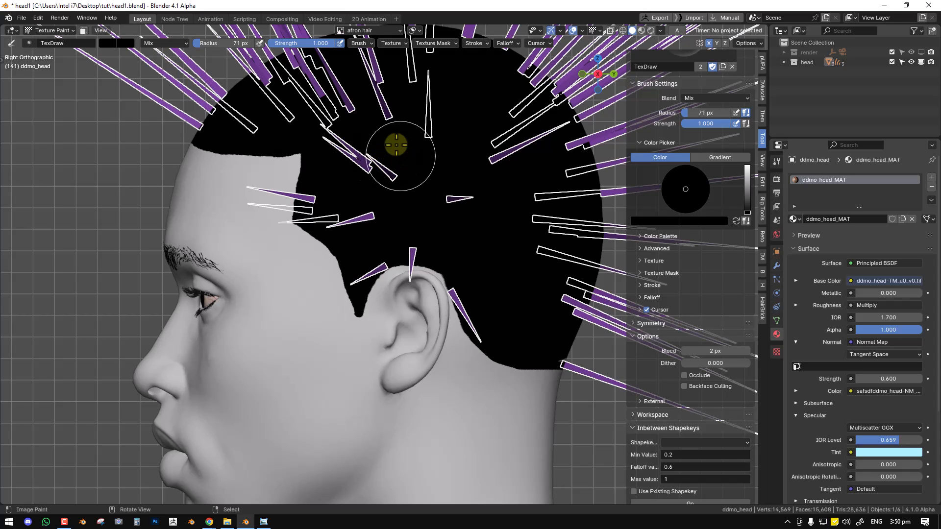
pyautogui.click(466, 213)
pyautogui.press('ctrl+KP_3')
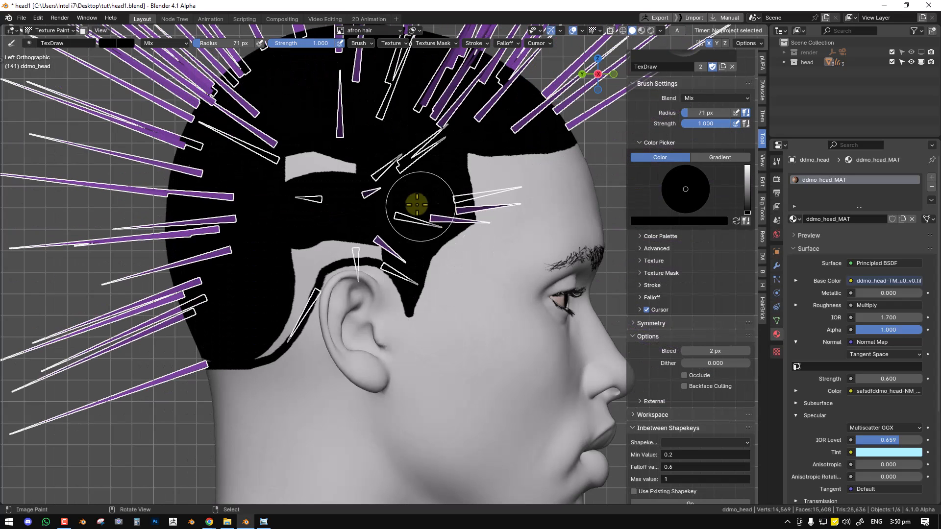
pyautogui.moveTo(366, 223)
pyautogui.mouseDown()
pyautogui.moveTo(377, 226)
pyautogui.moveTo(339, 225)
pyautogui.moveTo(301, 242)
pyautogui.moveTo(246, 330)
pyautogui.moveTo(280, 309)
pyautogui.moveTo(279, 279)
pyautogui.moveTo(319, 242)
pyautogui.moveTo(364, 231)
pyautogui.moveTo(391, 237)
pyautogui.mouseUp()
pyautogui.hotkey('ctrl', 'z')
pyautogui.press('[')
pyautogui.press('[')
pyautogui.press('[')
pyautogui.press('[')
pyautogui.moveTo(308, 189)
pyautogui.mouseDown()
pyautogui.moveTo(351, 161)
pyautogui.moveTo(309, 225)
pyautogui.moveTo(310, 258)
pyautogui.moveTo(278, 314)
pyautogui.mouseUp()
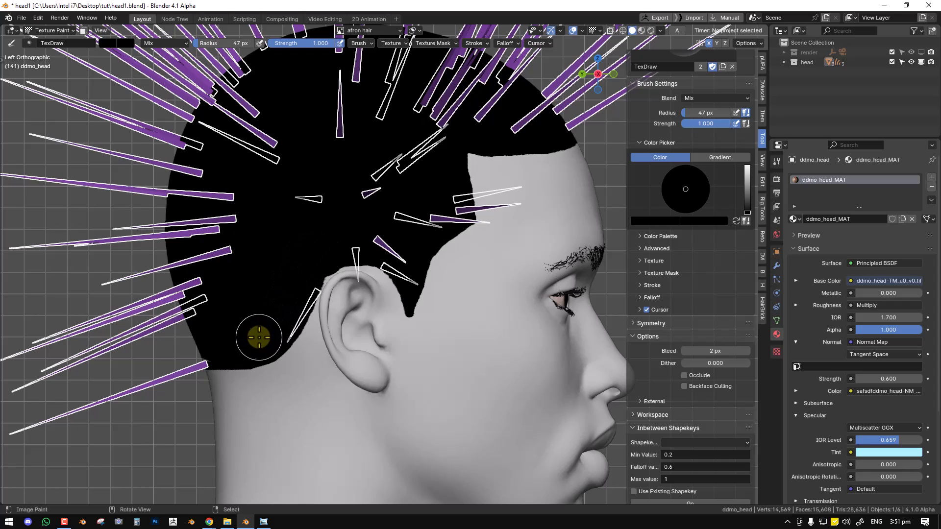
# Save all images from the afron hair texture settings
pyautogui.moveTo(325, 227); pyautogui.dragTo(420, 199, button='middle')
pyautogui.press('q')
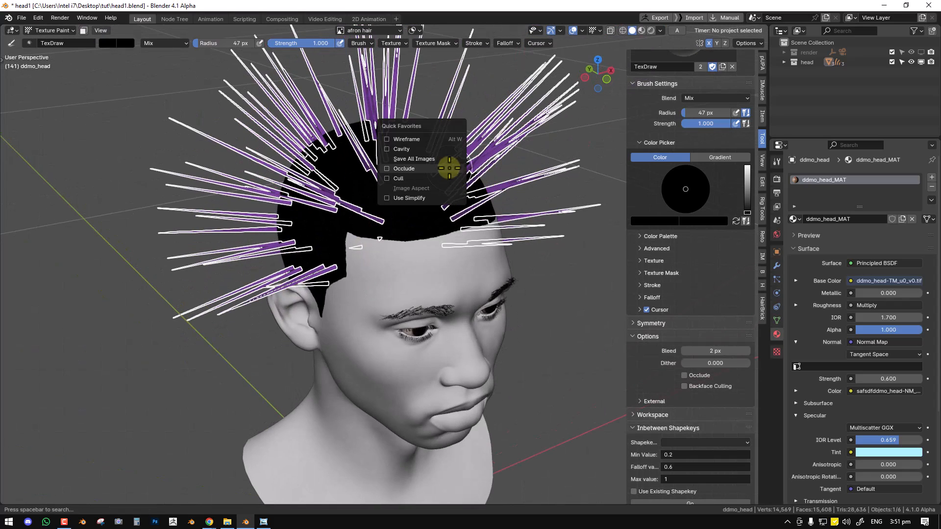
pyautogui.click(358, 30)
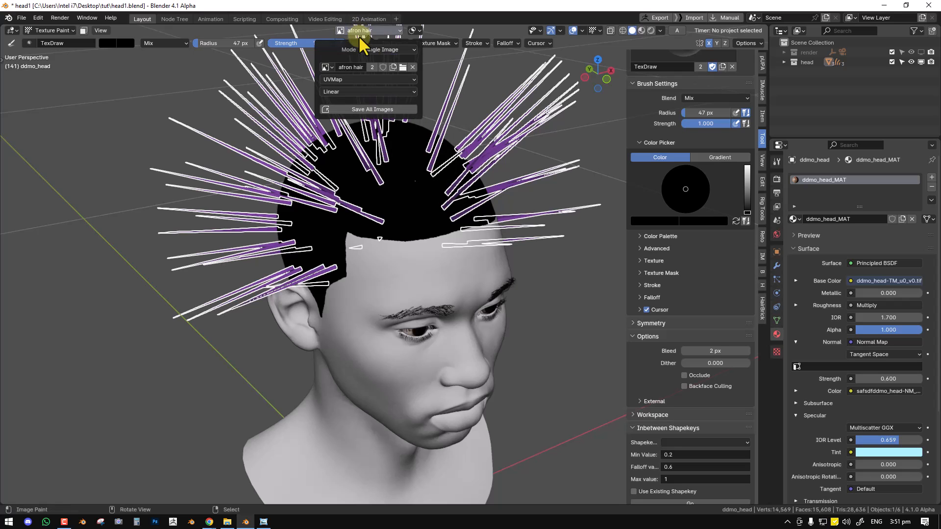
pyautogui.click(359, 110)
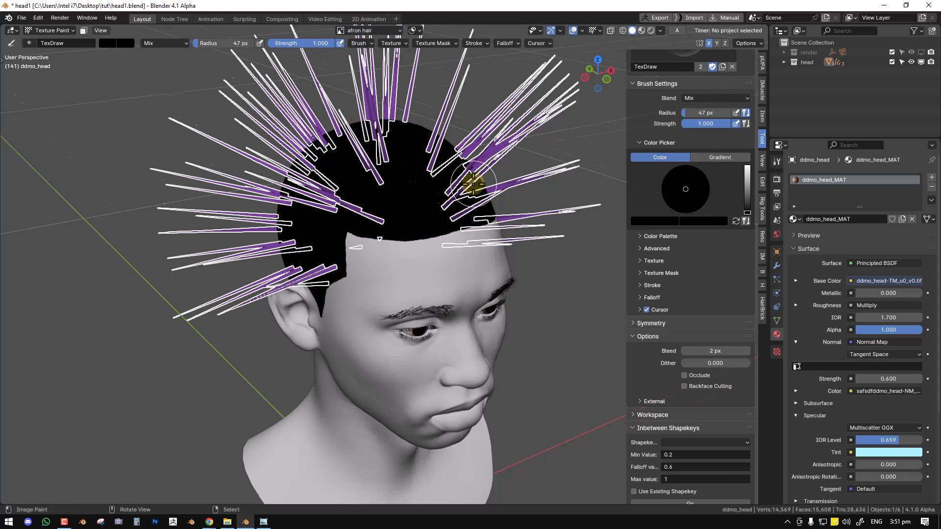
pyautogui.moveTo(509, 185); pyautogui.dragTo(487, 176, button='middle')
pyautogui.hotkey('ctrl', 'Tab')
pyautogui.press('Escape')
# Turn the Occlude and Backface Culling paint options back on
pyautogui.press('q')
pyautogui.moveTo(442, 208)
pyautogui.mouseDown(button='middle')
pyautogui.moveTo(415, 215)
pyautogui.moveTo(427, 230)
pyautogui.moveTo(348, 217)
pyautogui.moveTo(398, 223)
pyautogui.moveTo(389, 223)
pyautogui.mouseUp(button='middle')
pyautogui.click(472, 198)
pyautogui.press('q')
pyautogui.click(461, 213)
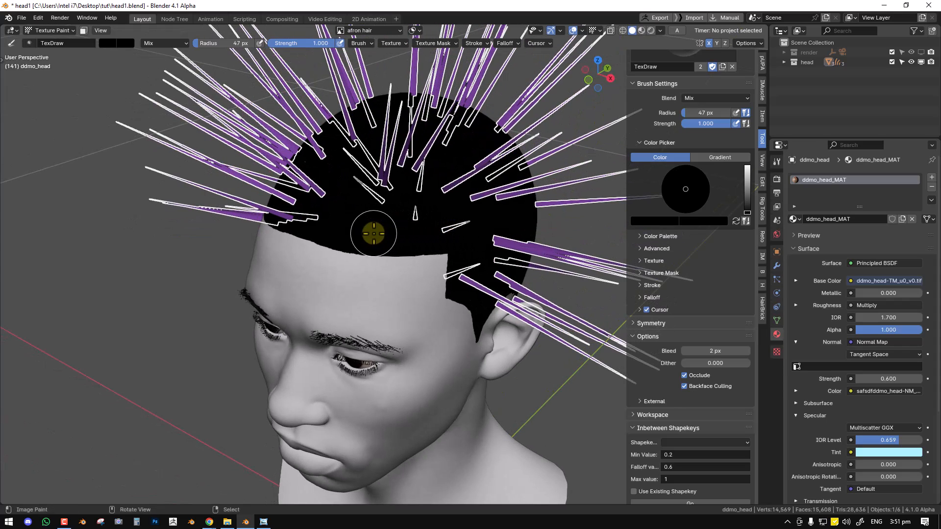
# Save all images again and switch the head to Object Mode
pyautogui.press('KP_1')
pyautogui.press('q')
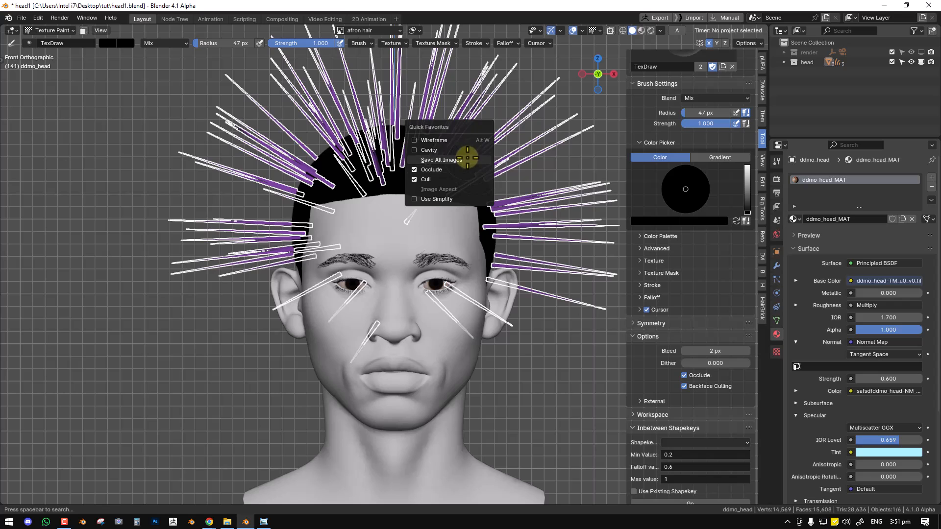
pyautogui.click(468, 158)
pyautogui.hotkey('ctrl', 'Tab')
pyautogui.click(441, 164)
pyautogui.moveTo(490, 178)
pyautogui.mouseDown(button='middle')
pyautogui.moveTo(499, 185)
pyautogui.moveTo(564, 161)
pyautogui.mouseUp(button='middle')
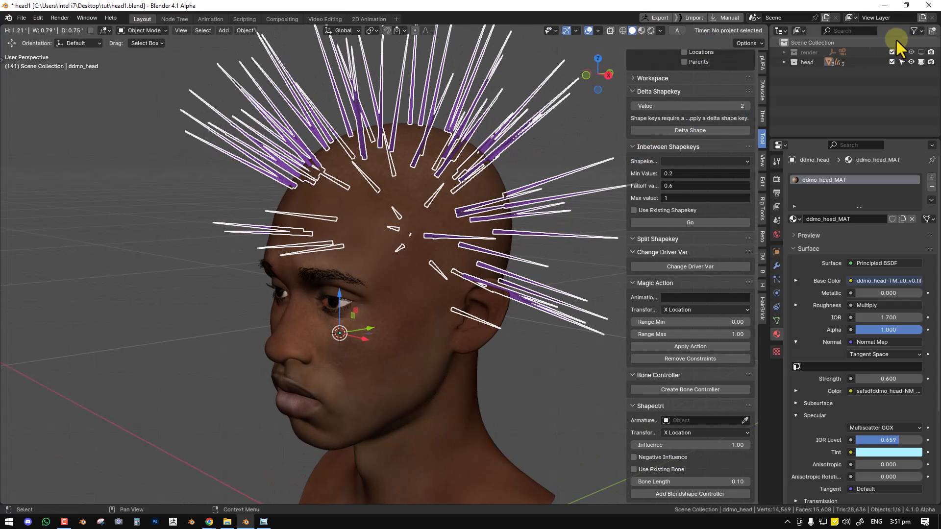
# Examine the painted afron hair mask and its save options in the Image Editor, and restore the Outliner
pyautogui.click(788, 30)
pyautogui.click(779, 30)
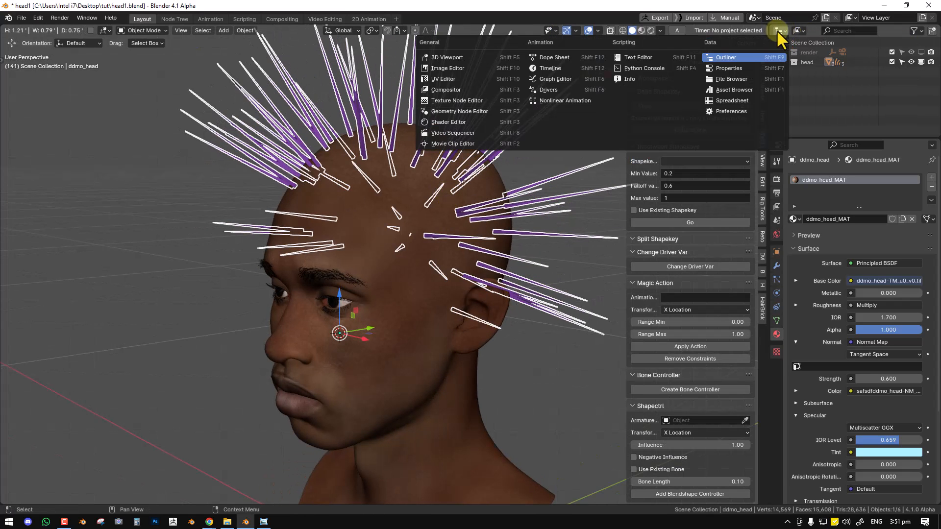
pyautogui.click(450, 68)
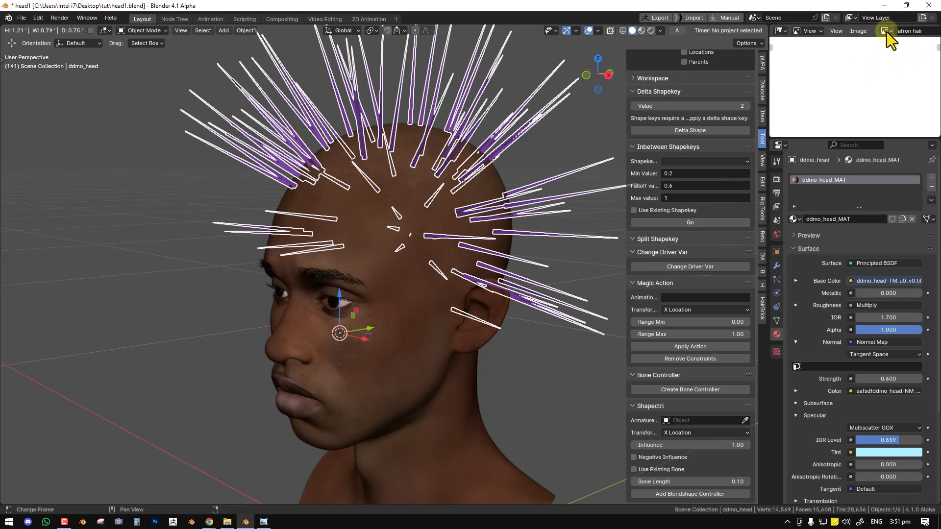
pyautogui.scroll(-2, 908, 30)
pyautogui.scroll(-3, 880, 91)
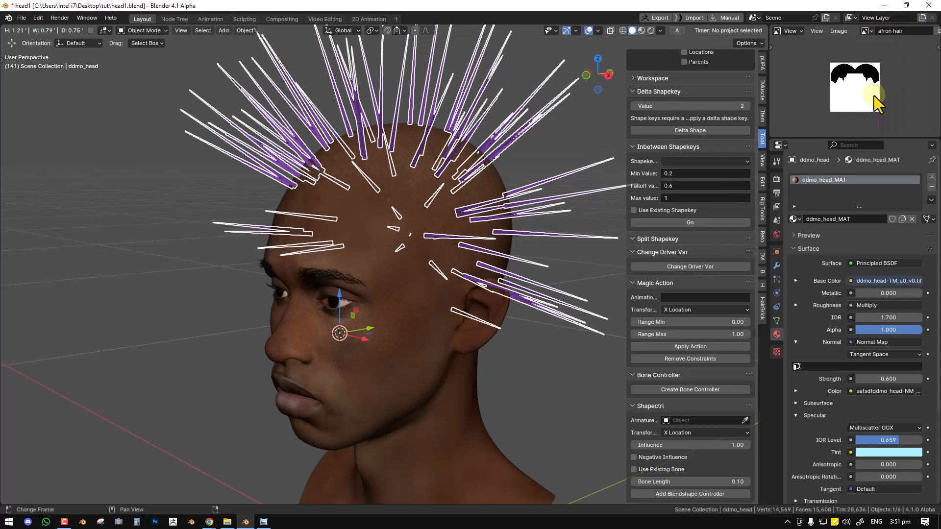
pyautogui.click(836, 30)
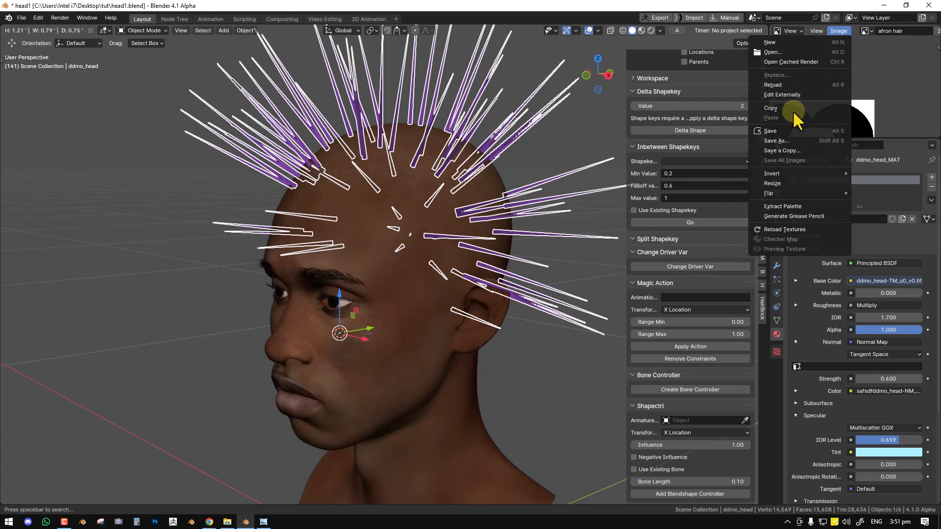
pyautogui.moveTo(843, 62); pyautogui.dragTo(884, 42, button='middle')
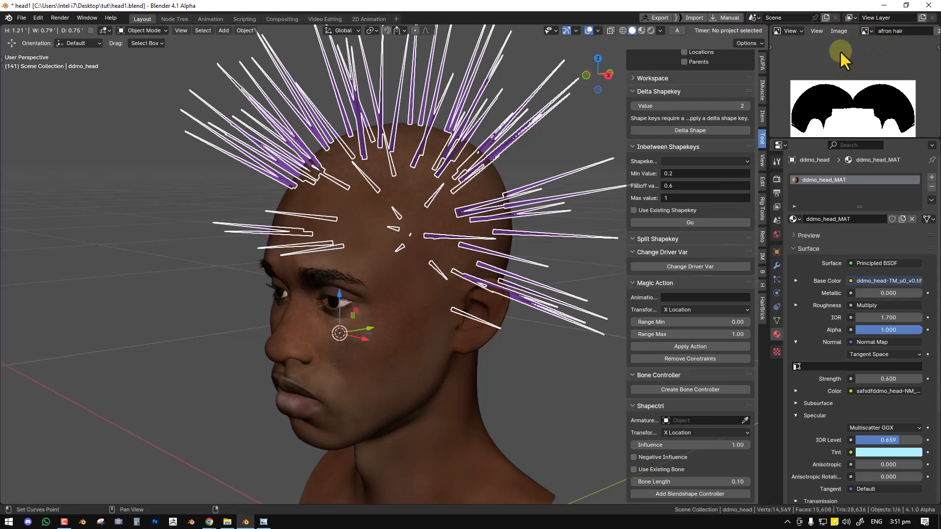
pyautogui.hotkey('shift', 'F9')
# Deselect all objects and set the hair curve's radius to 0.001 in Hair Bricks
pyautogui.moveTo(429, 239)
pyautogui.mouseDown(button='middle')
pyautogui.moveTo(477, 223)
pyautogui.moveTo(435, 240)
pyautogui.mouseUp(button='middle')
pyautogui.press('KP_1')
pyautogui.click(763, 308)
pyautogui.hotkey('alt', 'a')
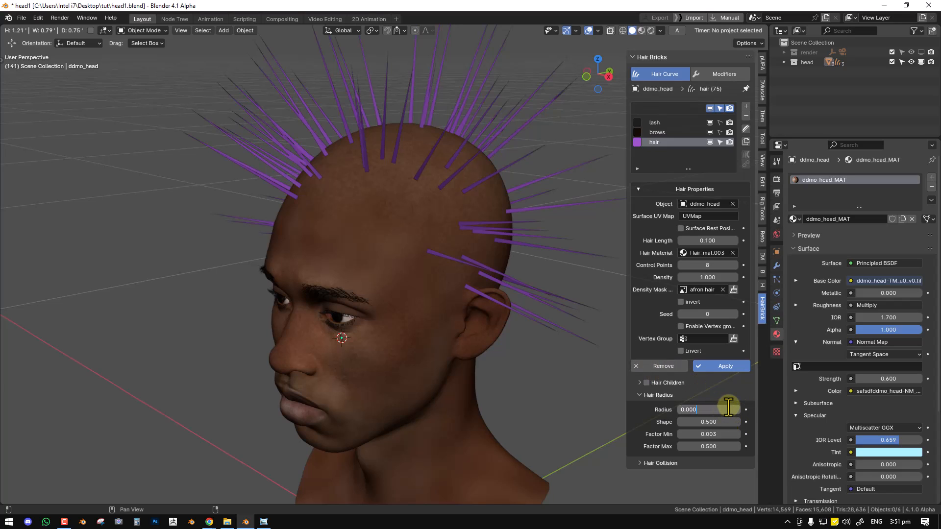
pyautogui.press('Return')
# Shorten the hair length in stages to 0.05, 0.03 and finally 0.02
pyautogui.moveTo(340, 267); pyautogui.dragTo(427, 208, button='middle')
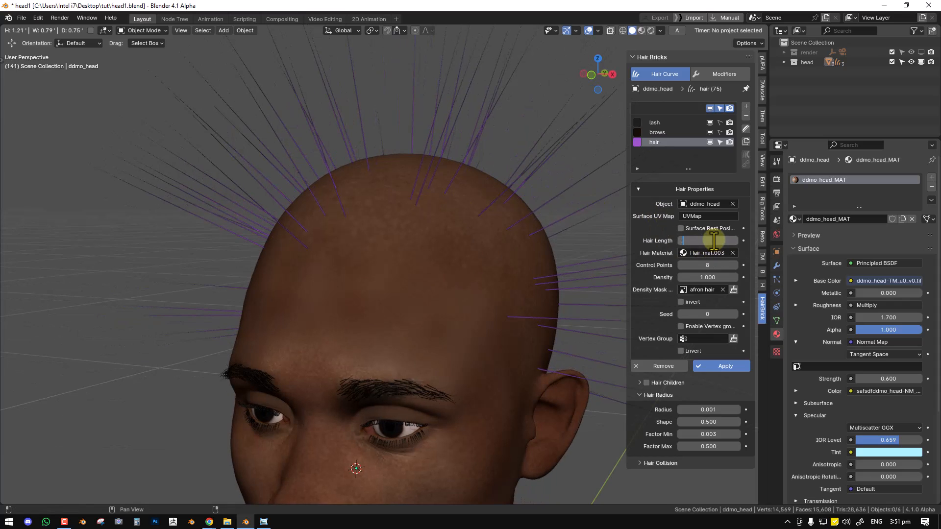
pyautogui.write('5')
pyautogui.press('Return')
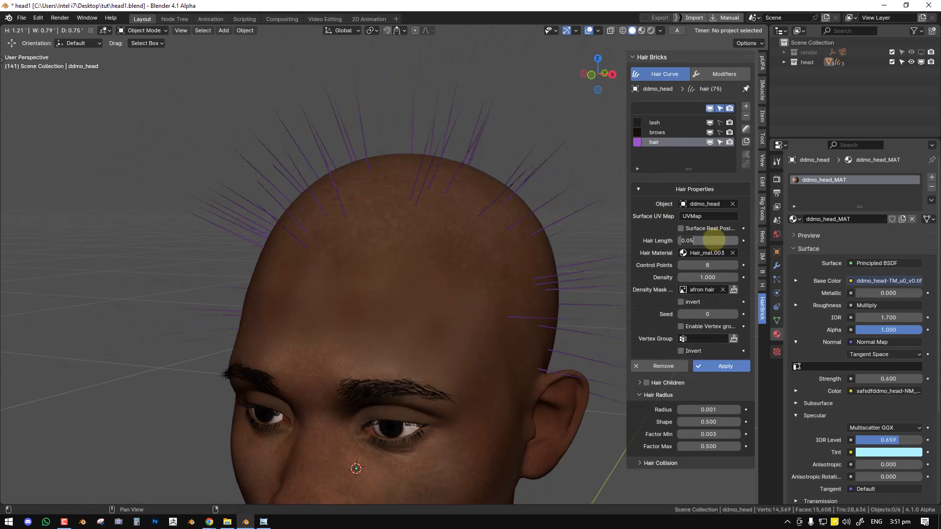
pyautogui.moveTo(441, 246); pyautogui.dragTo(392, 209, button='middle')
pyautogui.doubleClick(719, 239)
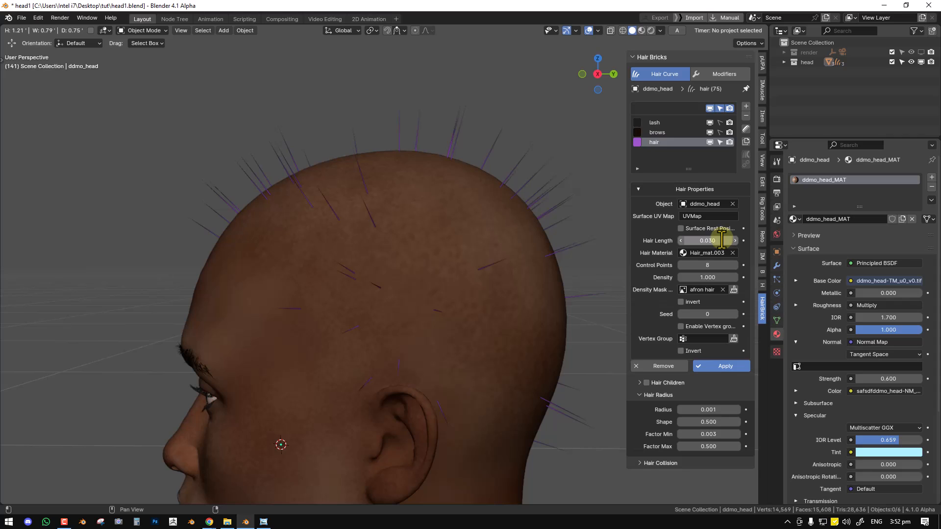
pyautogui.doubleClick(718, 242)
pyautogui.write('0.02')
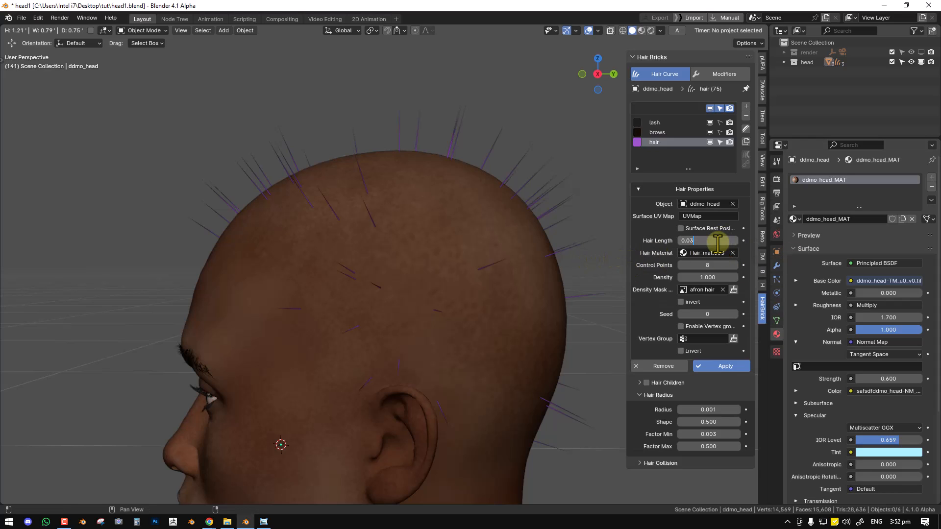
# Set the hair density to 300 and apply the hair curve's generation modifier
pyautogui.moveTo(704, 278)
pyautogui.mouseDown()
pyautogui.moveTo(378, 273)
pyautogui.moveTo(693, 278)
pyautogui.mouseUp()
pyautogui.doubleClick(714, 278)
pyautogui.write('300')
pyautogui.press('Return')
pyautogui.moveTo(431, 276); pyautogui.dragTo(495, 245, button='middle')
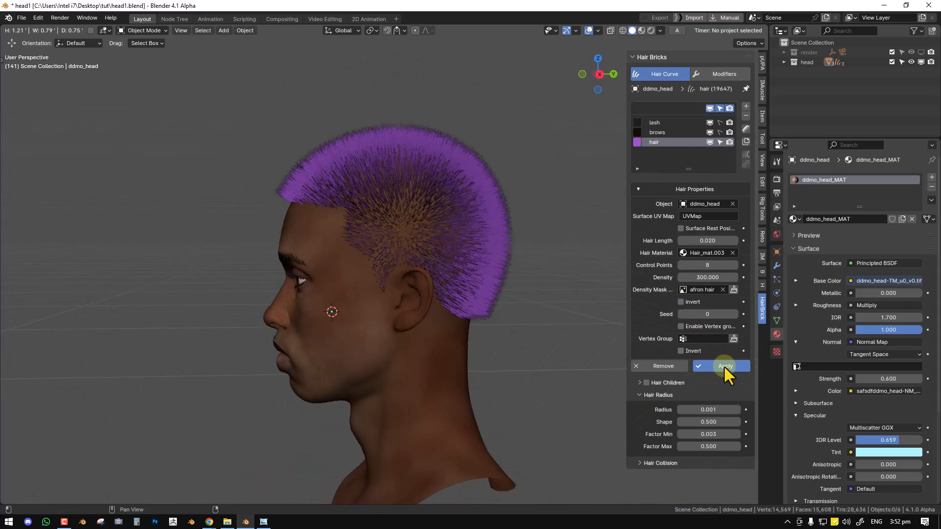
pyautogui.click(725, 366)
pyautogui.moveTo(514, 275); pyautogui.dragTo(522, 240, button='middle')
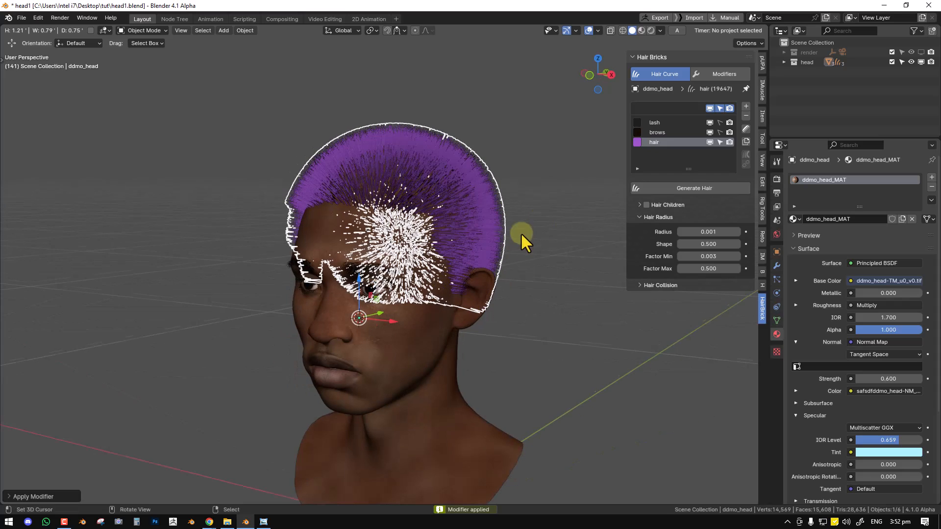
# Change the hair curve's colour to light blue
pyautogui.click(638, 143)
pyautogui.moveTo(733, 164)
pyautogui.mouseDown()
pyautogui.moveTo(732, 153)
pyautogui.moveTo(650, 225)
pyautogui.moveTo(646, 193)
pyautogui.moveTo(693, 179)
pyautogui.mouseUp()
pyautogui.click(536, 166)
pyautogui.moveTo(536, 167); pyautogui.dragTo(436, 181, button='middle')
pyautogui.scroll(3, 435, 181)
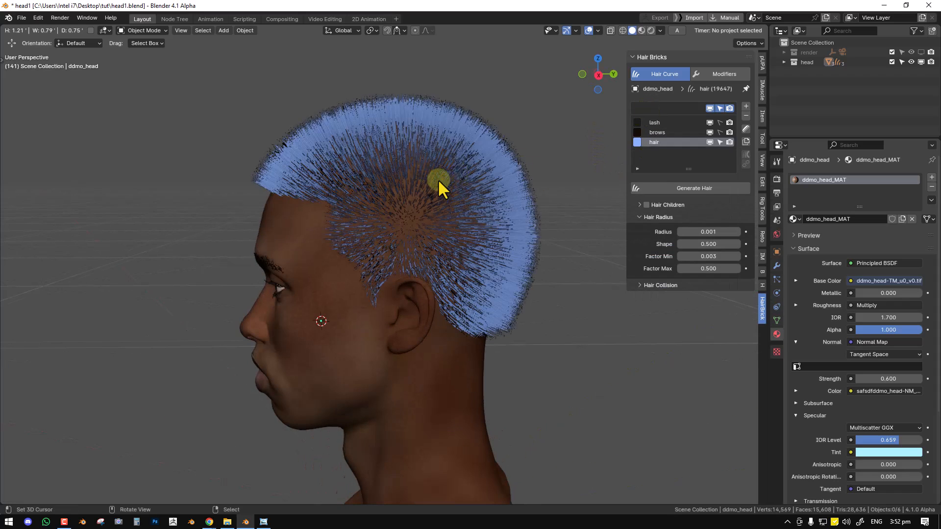
pyautogui.click(746, 128)
pyautogui.moveTo(551, 185)
pyautogui.mouseDown(button='middle')
pyautogui.moveTo(462, 211)
pyautogui.moveTo(461, 176)
pyautogui.mouseUp(button='middle')
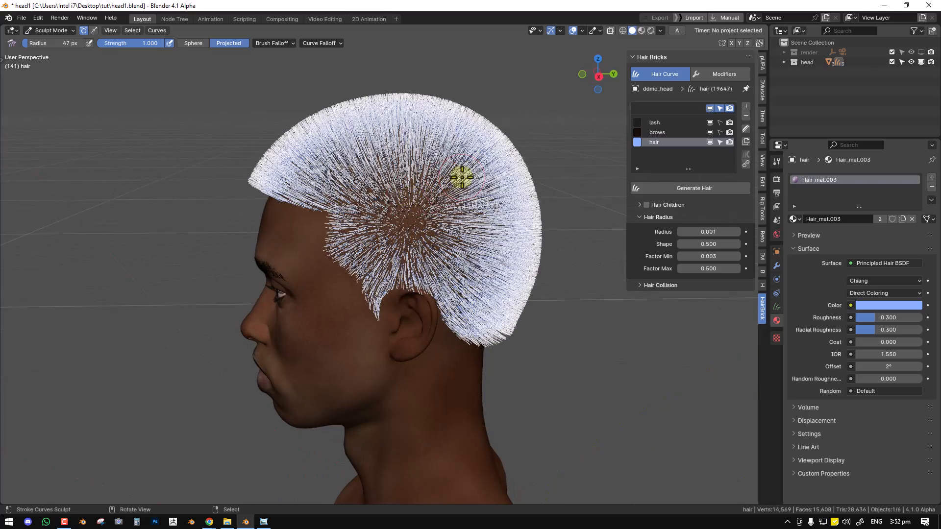
pyautogui.hotkey('ctrl', 'Tab')
pyautogui.click(279, 227)
pyautogui.moveTo(276, 226); pyautogui.dragTo(319, 202, button='middle')
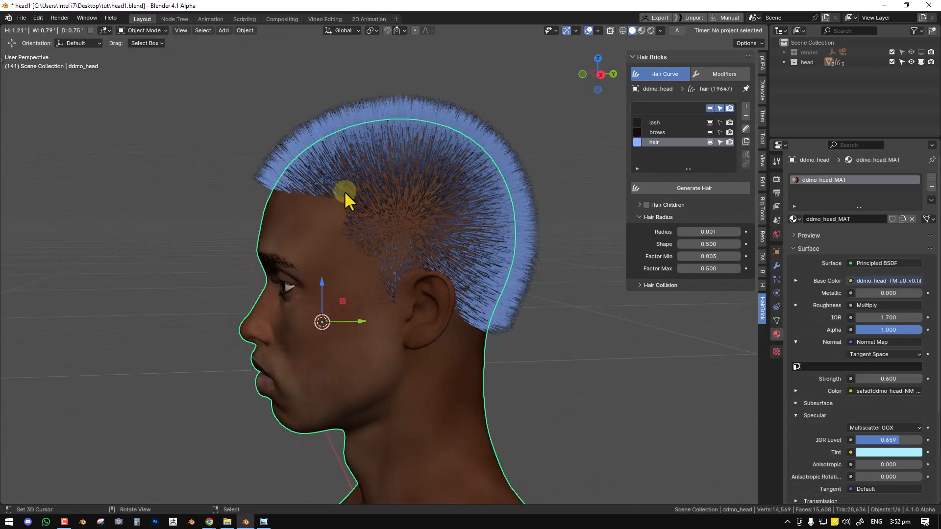
# Enter Sculpt Mode on the hair curve and enlarge the brush radius to 166 px
pyautogui.click(746, 129)
pyautogui.press('f')
pyautogui.click(393, 156)
pyautogui.hotkey('shift', 'space')
pyautogui.click(394, 155)
# Hide the tool settings bar and show it again
pyautogui.moveTo(275, 121); pyautogui.dragTo(193, 105, button='middle')
pyautogui.hotkey('alt', 't')
pyautogui.hotkey('alt', 't')
pyautogui.hotkey('alt', 't')
pyautogui.rightClick(574, 31)
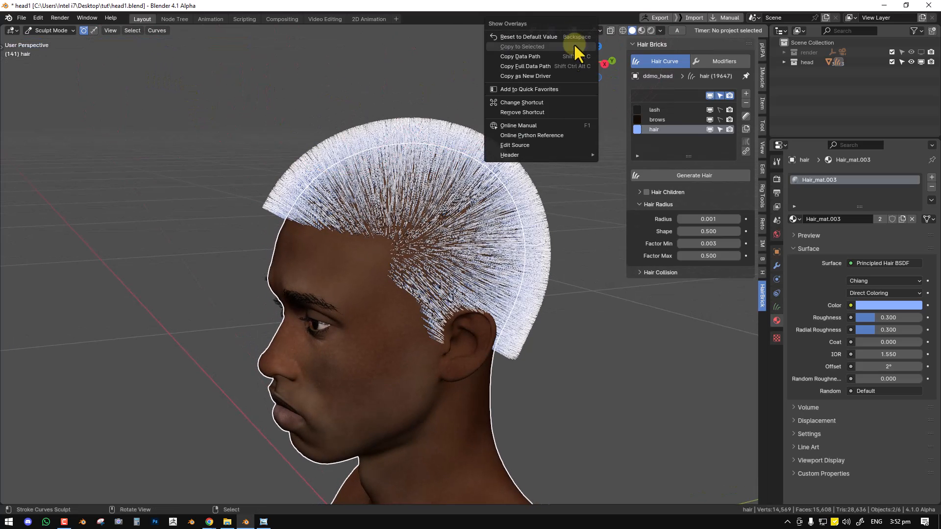
pyautogui.moveTo(544, 154)
pyautogui.click(625, 164)
pyautogui.moveTo(297, 91)
pyautogui.mouseDown(button='middle')
pyautogui.moveTo(250, 84)
pyautogui.moveTo(308, 101)
pyautogui.mouseUp(button='middle')
pyautogui.scroll(-1, 454, 81)
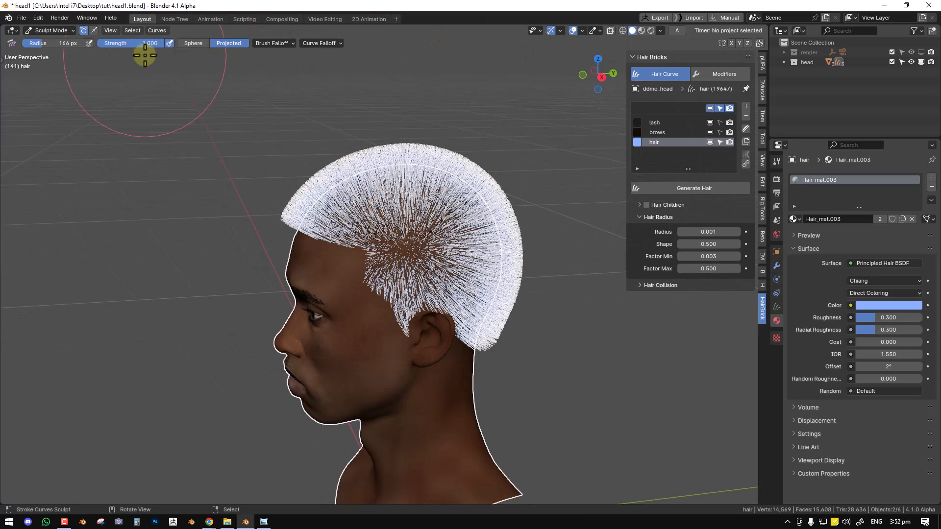
# Choose the Comb tool with the Projected brush shape and hide the viewport overlays
pyautogui.hotkey('shift', 'space')
pyautogui.click(308, 144)
pyautogui.moveTo(372, 165); pyautogui.dragTo(325, 127, button='middle')
pyautogui.scroll(1, 325, 127)
pyautogui.click(202, 43)
pyautogui.click(229, 43)
pyautogui.scroll(-1, 421, 143)
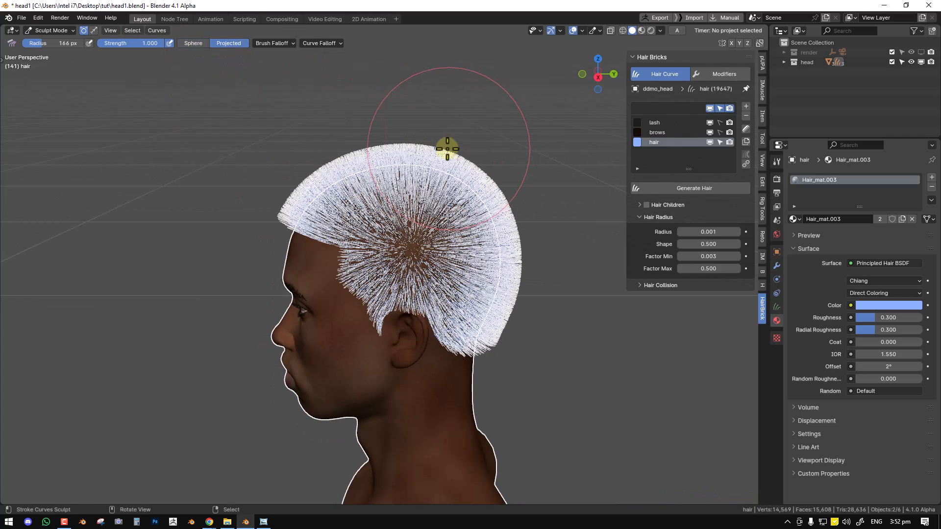
pyautogui.hotkey('shift', 'alt', 'z')
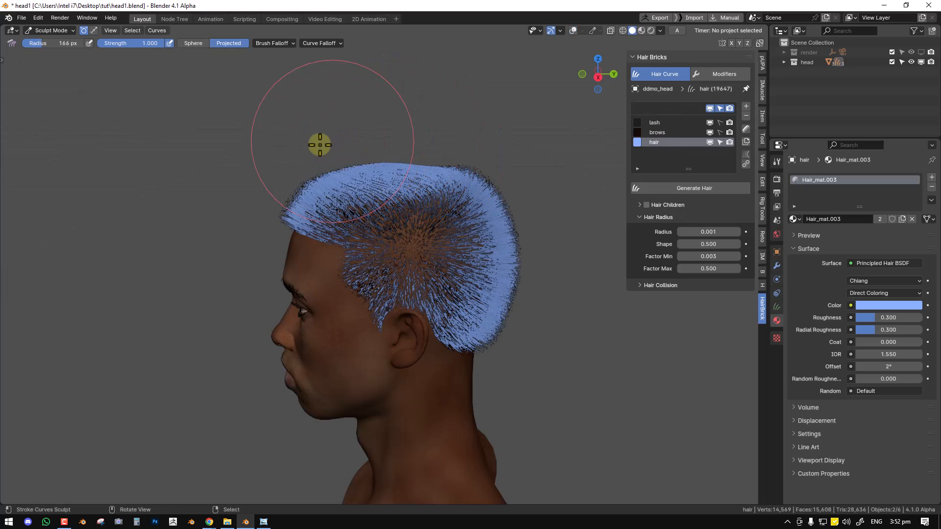
# Turn on X-axis symmetry and comb the hair on top and at the back of the head down towards the nape
pyautogui.scroll(1, 427, 154)
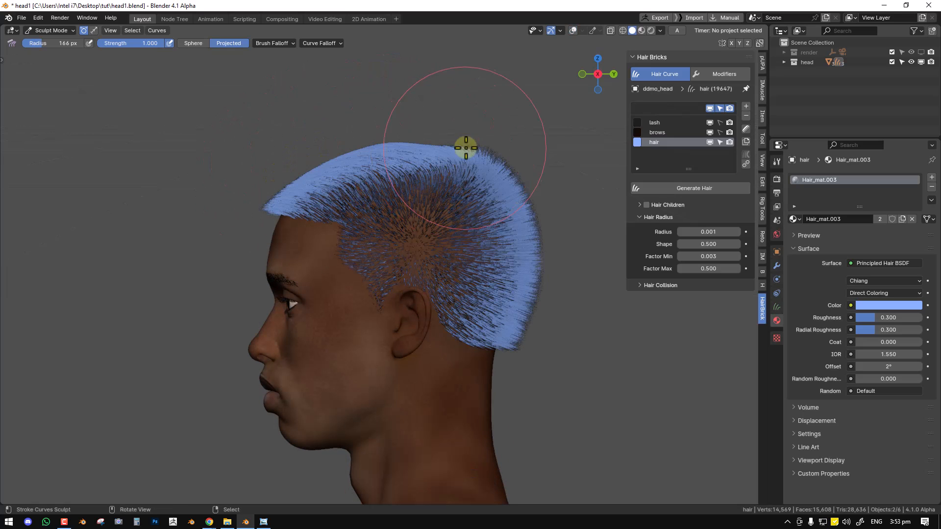
pyautogui.click(731, 43)
pyautogui.moveTo(367, 143)
pyautogui.mouseDown()
pyautogui.moveTo(322, 150)
pyautogui.moveTo(502, 145)
pyautogui.moveTo(553, 190)
pyautogui.moveTo(561, 261)
pyautogui.moveTo(528, 311)
pyautogui.moveTo(540, 311)
pyautogui.moveTo(523, 249)
pyautogui.mouseUp()
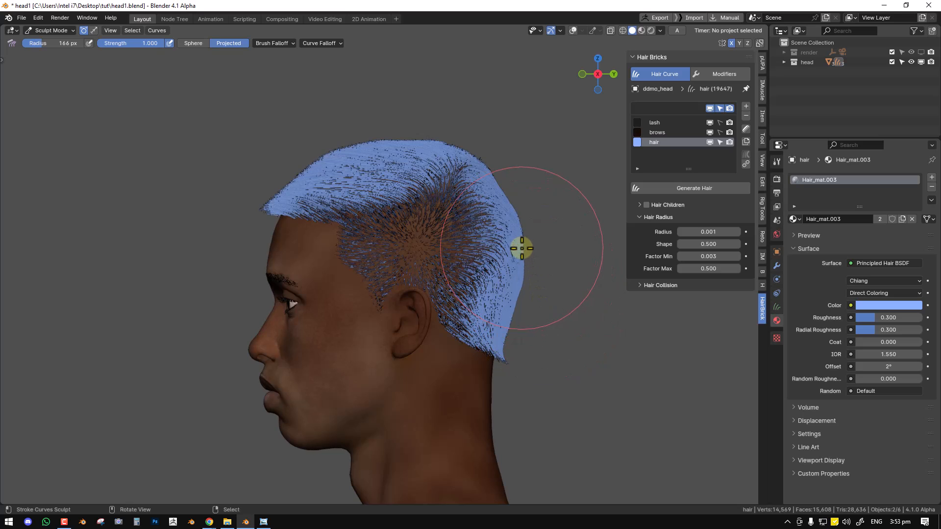
# Add a hair collision that uses ddmo_head as the collision object and comb the side hair down over the head
pyautogui.click(672, 285)
pyautogui.moveTo(319, 236); pyautogui.dragTo(728, 307, button='middle')
pyautogui.click(746, 299)
pyautogui.moveTo(472, 227); pyautogui.dragTo(574, 225, button='middle')
pyautogui.press('KP_1')
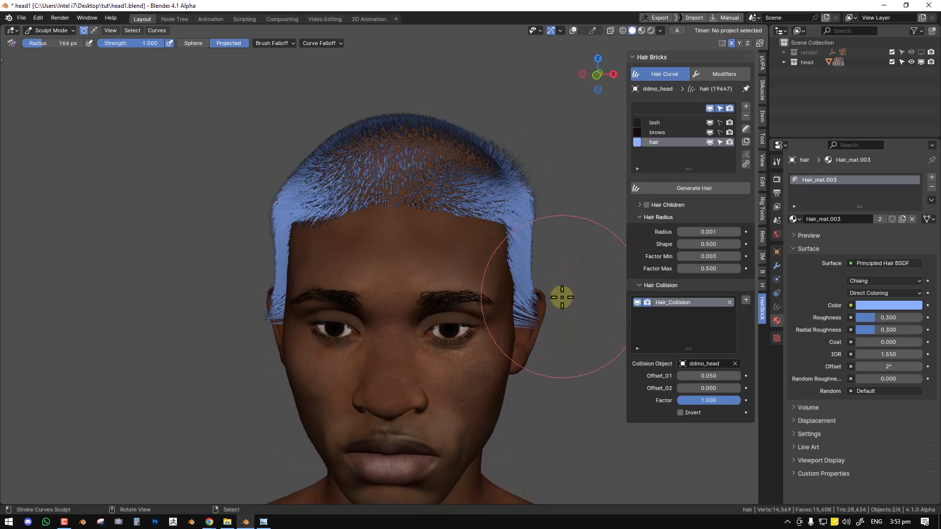
# Reduce the brush radius to 141 px and comb the temple hair back from the forehead
pyautogui.press('KP_3')
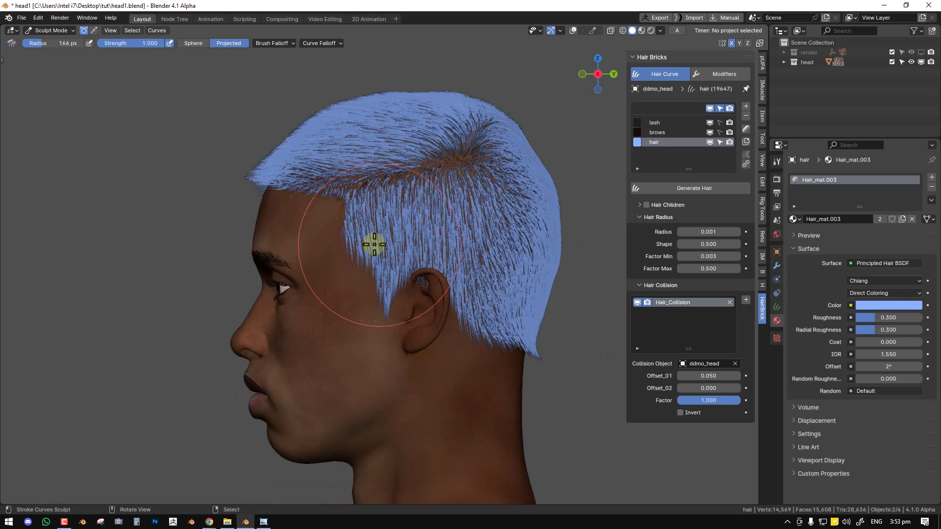
pyautogui.scroll(1, 399, 252)
pyautogui.press('f')
pyautogui.click(320, 237)
pyautogui.moveTo(391, 221)
pyautogui.mouseDown()
pyautogui.moveTo(353, 248)
pyautogui.moveTo(375, 233)
pyautogui.mouseUp()
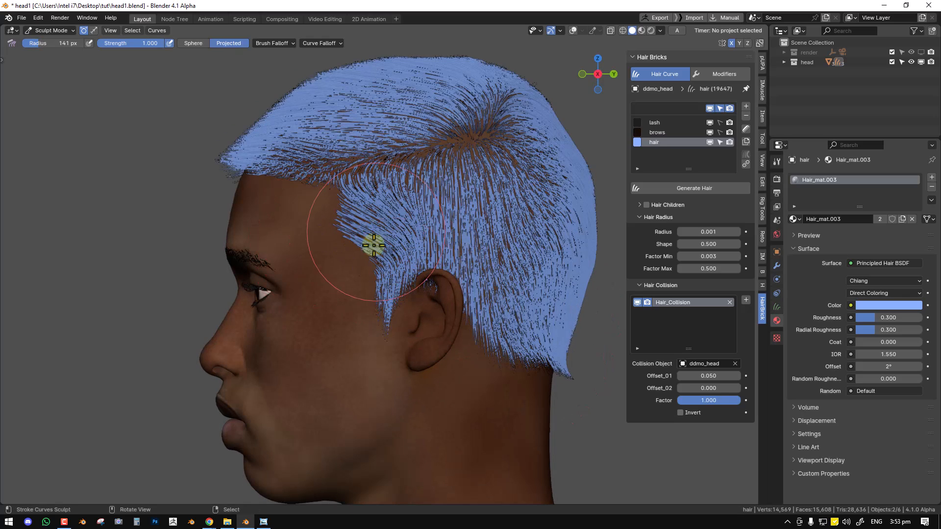
# Comb the sideburn and nape hair around the ear to follow the hairline
pyautogui.moveTo(402, 312); pyautogui.dragTo(373, 302, button='middle')
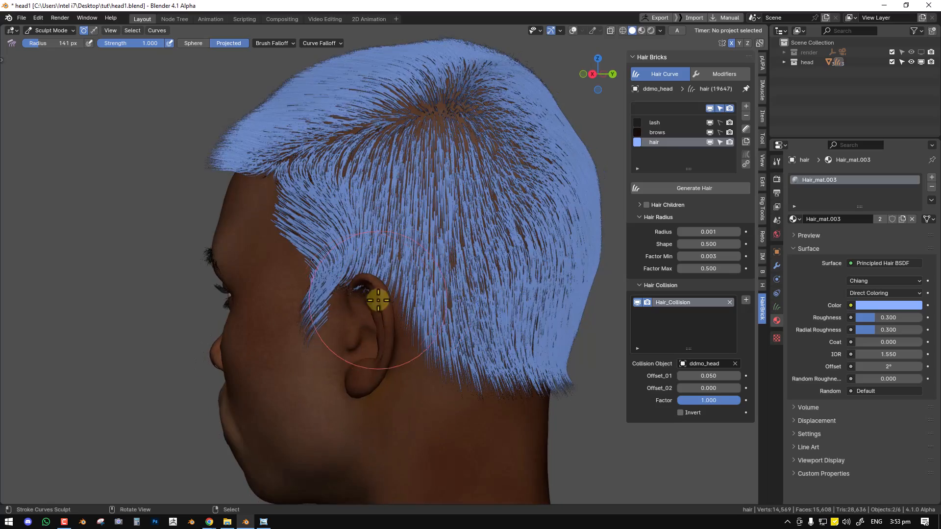
pyautogui.moveTo(500, 357); pyautogui.dragTo(540, 331, button='middle')
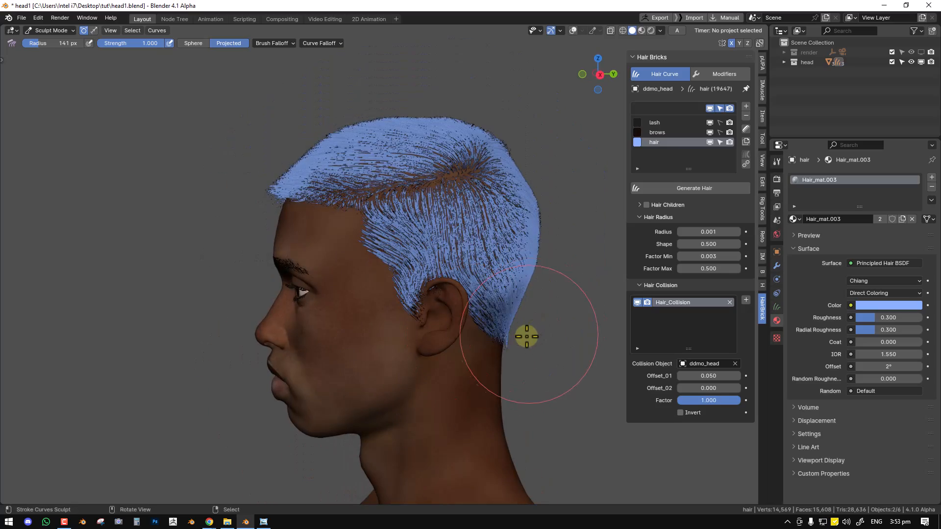
pyautogui.scroll(2, 421, 295)
pyautogui.moveTo(398, 253); pyautogui.dragTo(354, 231)
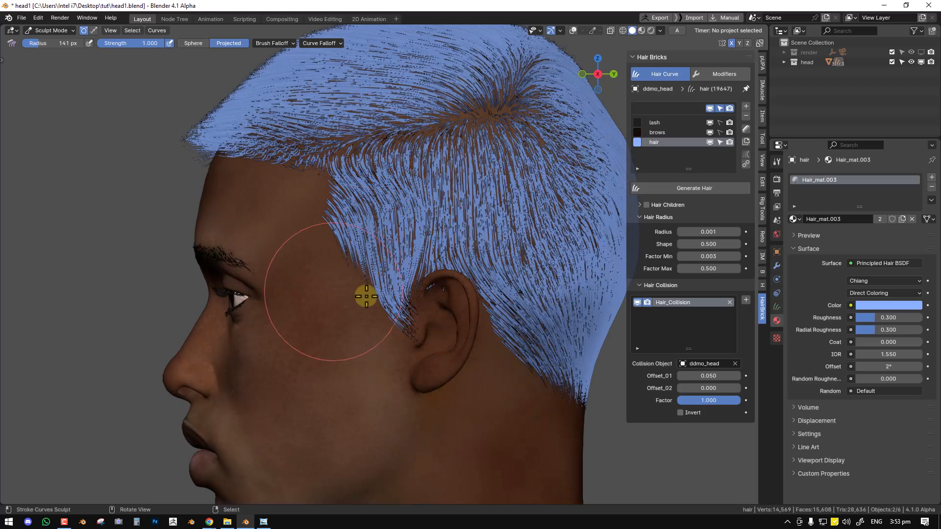
# Resize the comb brush as needed and smooth the hair behind the ear, at the nape and across the back of the head
pyautogui.moveTo(382, 304); pyautogui.dragTo(457, 295, button='middle')
pyautogui.press('f')
pyautogui.click(516, 291)
pyautogui.moveTo(547, 302); pyautogui.dragTo(526, 320)
pyautogui.scroll(-2, 528, 316)
pyautogui.moveTo(530, 315)
pyautogui.mouseDown(button='middle')
pyautogui.moveTo(492, 287)
pyautogui.moveTo(422, 275)
pyautogui.mouseUp(button='middle')
pyautogui.press('f')
pyautogui.click(458, 284)
pyautogui.press('f')
pyautogui.click(413, 294)
pyautogui.moveTo(328, 291)
pyautogui.mouseDown(button='middle')
pyautogui.moveTo(437, 307)
pyautogui.moveTo(486, 284)
pyautogui.moveTo(495, 199)
pyautogui.moveTo(479, 211)
pyautogui.moveTo(496, 150)
pyautogui.moveTo(597, 119)
pyautogui.moveTo(561, 150)
pyautogui.mouseUp(button='middle')
# Set the brush radius to 194 px, turn off X-axis symmetry and comb the front top hair over to one side
pyautogui.press('f')
pyautogui.click(504, 167)
pyautogui.click(731, 43)
pyautogui.moveTo(515, 187); pyautogui.dragTo(513, 154, button='middle')
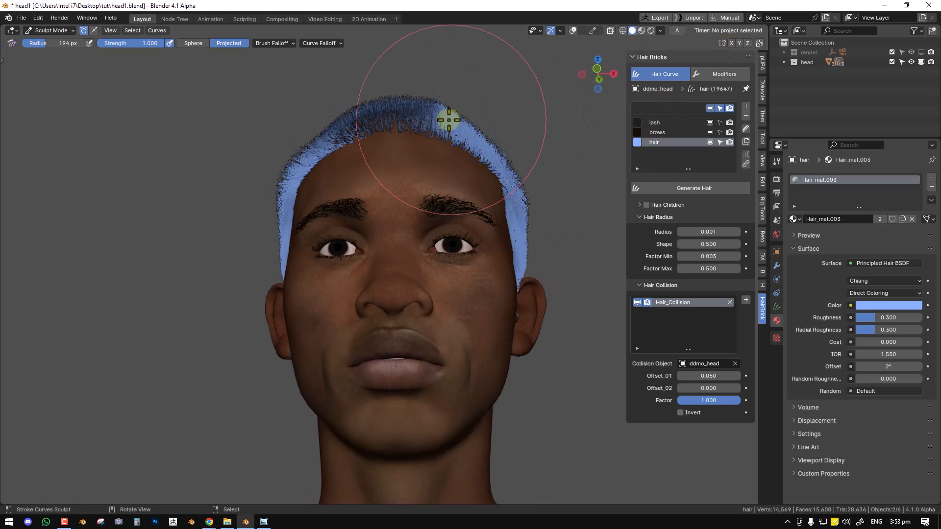
pyautogui.moveTo(465, 114); pyautogui.dragTo(468, 129, button='middle')
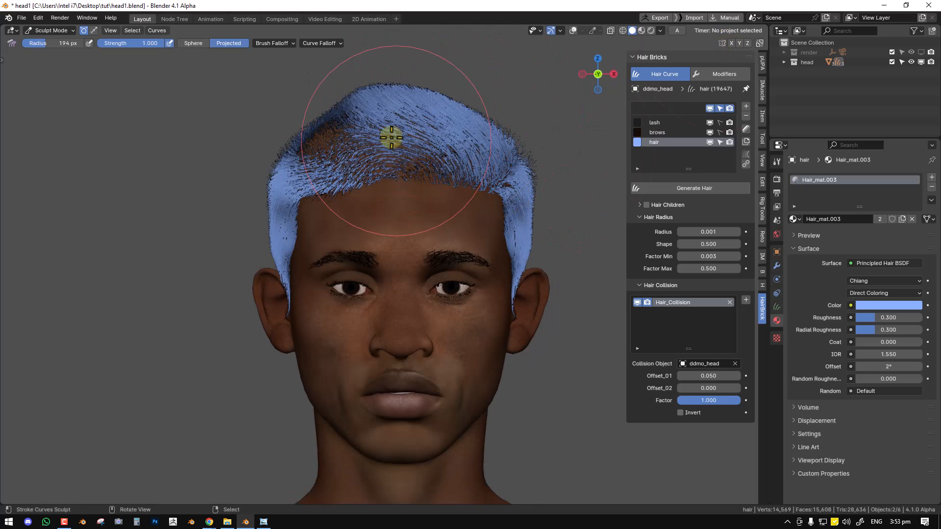
pyautogui.moveTo(319, 144); pyautogui.dragTo(536, 158, button='middle')
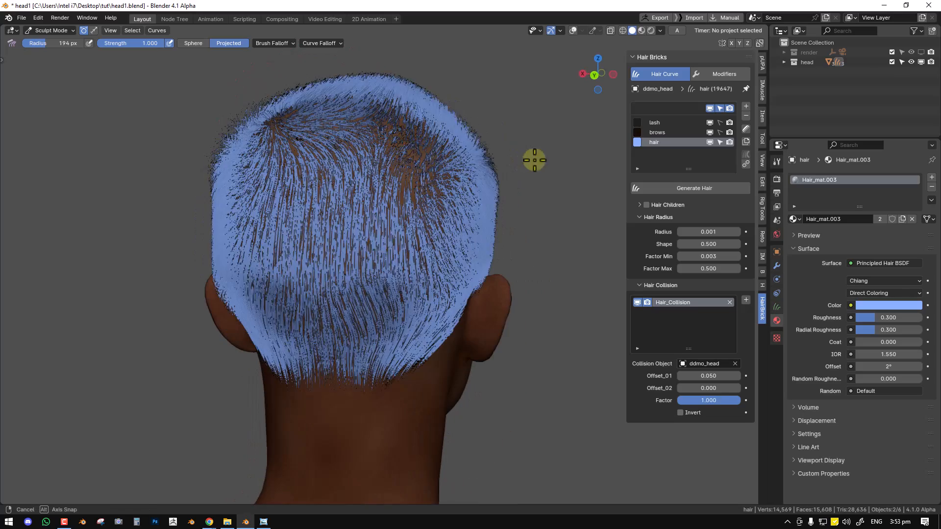
# Switch the comb brush to the Sphere shape, turn X-axis symmetry back on and comb the hair at the back of the head
pyautogui.click(197, 43)
pyautogui.moveTo(426, 162)
pyautogui.mouseDown(button='middle')
pyautogui.moveTo(458, 143)
pyautogui.moveTo(480, 194)
pyautogui.moveTo(521, 168)
pyautogui.moveTo(361, 157)
pyautogui.moveTo(399, 148)
pyautogui.moveTo(384, 215)
pyautogui.moveTo(436, 219)
pyautogui.mouseUp(button='middle')
pyautogui.moveTo(397, 185); pyautogui.dragTo(467, 171, button='middle')
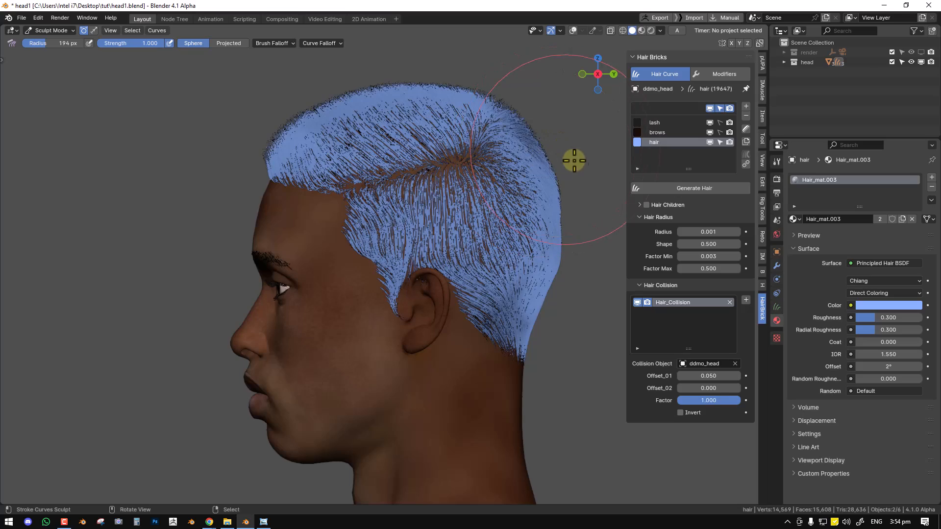
pyautogui.click(731, 43)
pyautogui.moveTo(603, 186); pyautogui.dragTo(526, 225, button='middle')
pyautogui.press('KP_3')
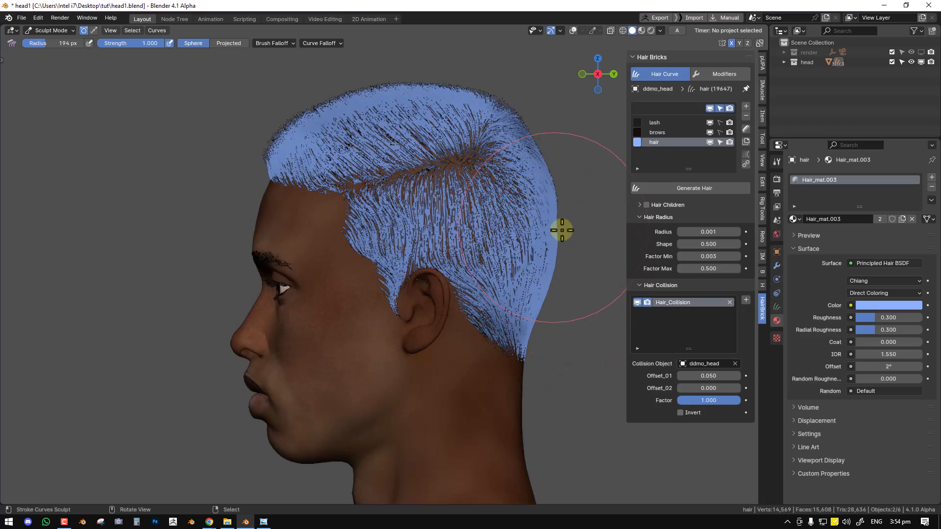
# Enlarge the brush radius to 256 px and comb the back, crown and front of the hair into a smooth overall shape
pyautogui.moveTo(550, 221)
pyautogui.mouseDown(button='middle')
pyautogui.moveTo(483, 242)
pyautogui.moveTo(405, 242)
pyautogui.moveTo(505, 268)
pyautogui.moveTo(504, 250)
pyautogui.moveTo(404, 153)
pyautogui.moveTo(382, 169)
pyautogui.moveTo(486, 172)
pyautogui.moveTo(459, 155)
pyautogui.moveTo(279, 160)
pyautogui.moveTo(311, 154)
pyautogui.mouseUp(button='middle')
pyautogui.scroll(-3, 504, 268)
pyautogui.press('f')
pyautogui.click(427, 170)
pyautogui.moveTo(358, 175); pyautogui.dragTo(484, 167, button='middle')
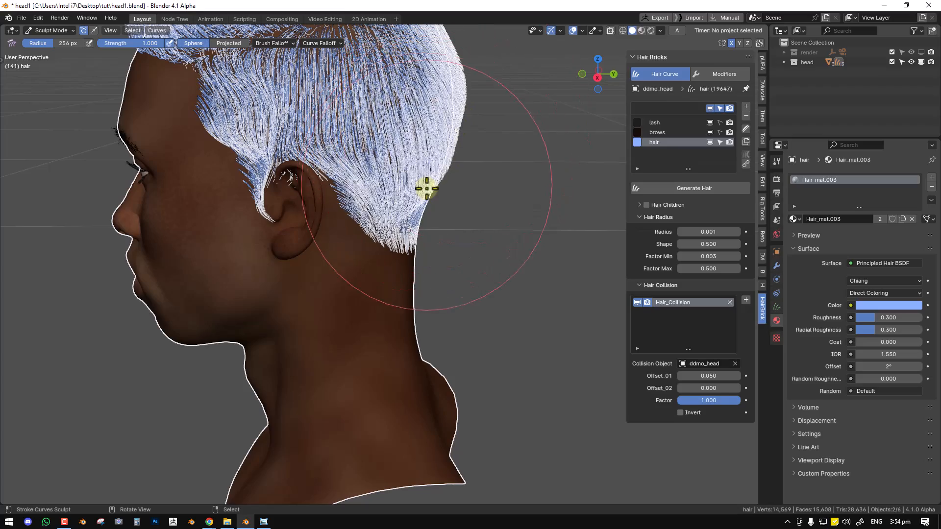
pyautogui.moveTo(423, 227); pyautogui.dragTo(475, 261, button='middle')
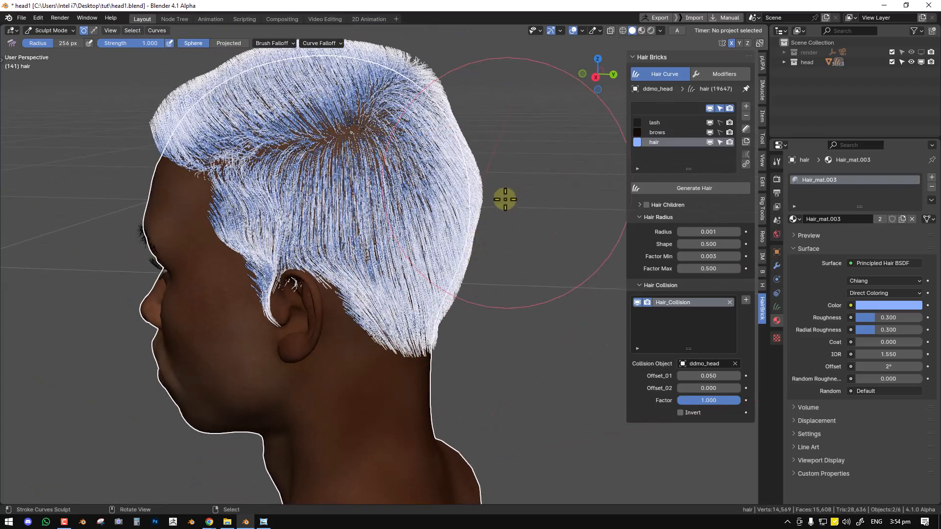
pyautogui.moveTo(479, 177)
pyautogui.mouseDown(button='middle')
pyautogui.moveTo(437, 158)
pyautogui.moveTo(410, 160)
pyautogui.moveTo(478, 171)
pyautogui.mouseUp(button='middle')
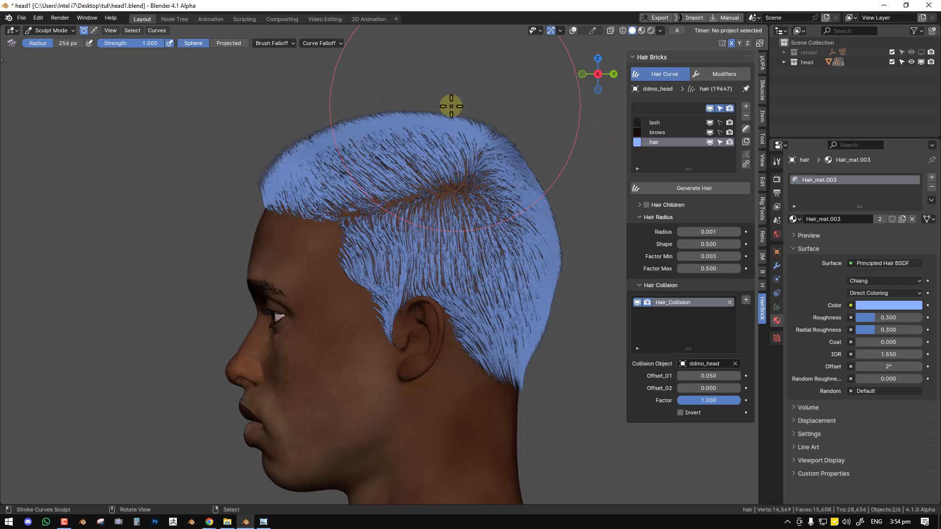
pyautogui.moveTo(447, 103); pyautogui.dragTo(477, 162, button='middle')
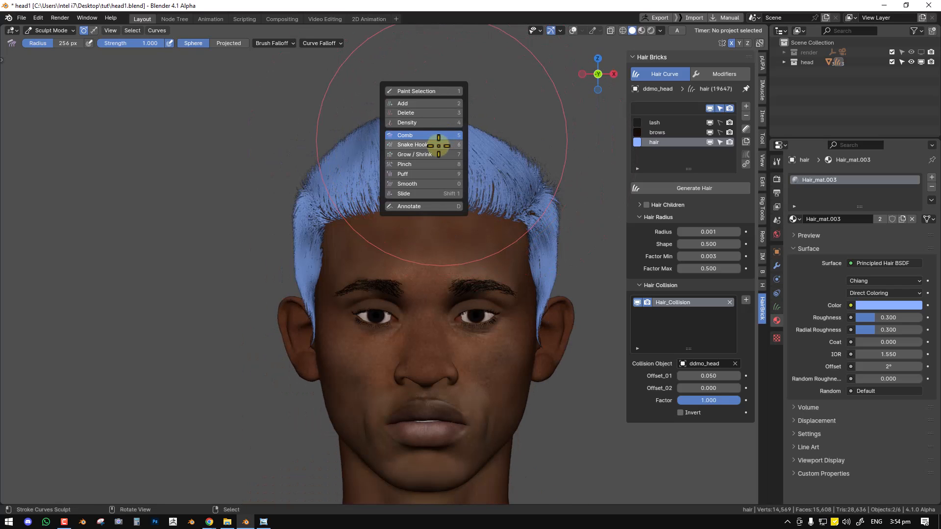
# Choose the Snake Hook tool and reduce its brush radius to 66 px
pyautogui.click(431, 155)
pyautogui.click(423, 138)
pyautogui.press('f')
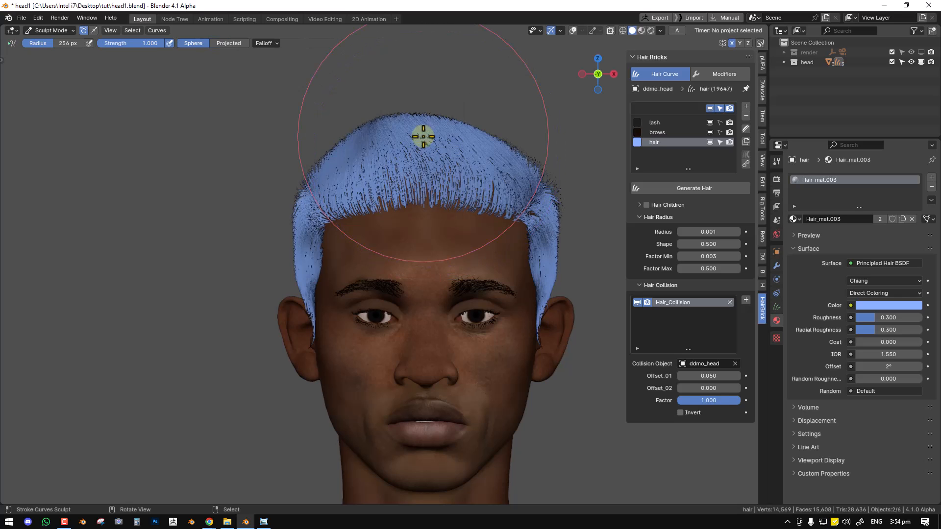
pyautogui.click(406, 129)
pyautogui.moveTo(486, 141)
pyautogui.mouseDown(button='middle')
pyautogui.moveTo(483, 155)
pyautogui.moveTo(396, 107)
pyautogui.mouseUp(button='middle')
pyautogui.press('f')
pyautogui.click(490, 160)
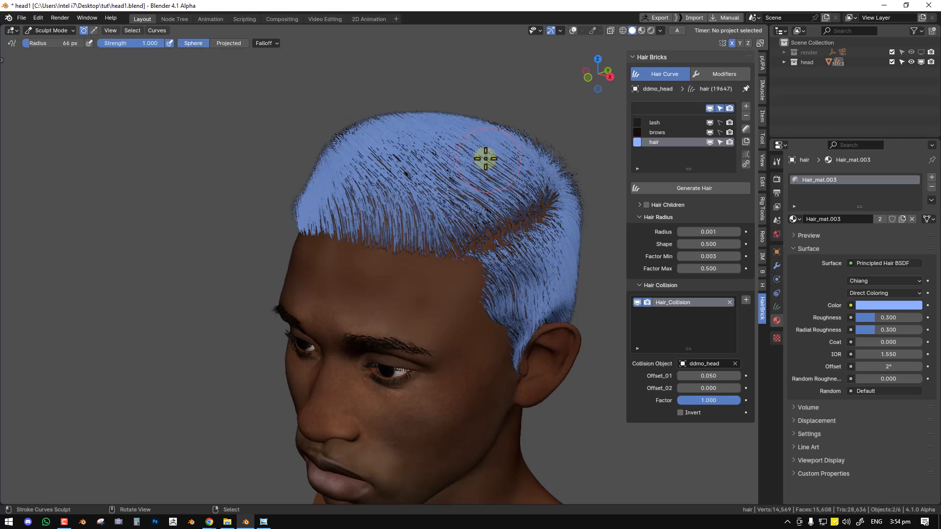
# Pull several upright spikes out of the hair along the top of the head with Snake Hook
pyautogui.moveTo(467, 121)
pyautogui.mouseDown(button='middle')
pyautogui.moveTo(502, 122)
pyautogui.moveTo(361, 154)
pyautogui.mouseUp(button='middle')
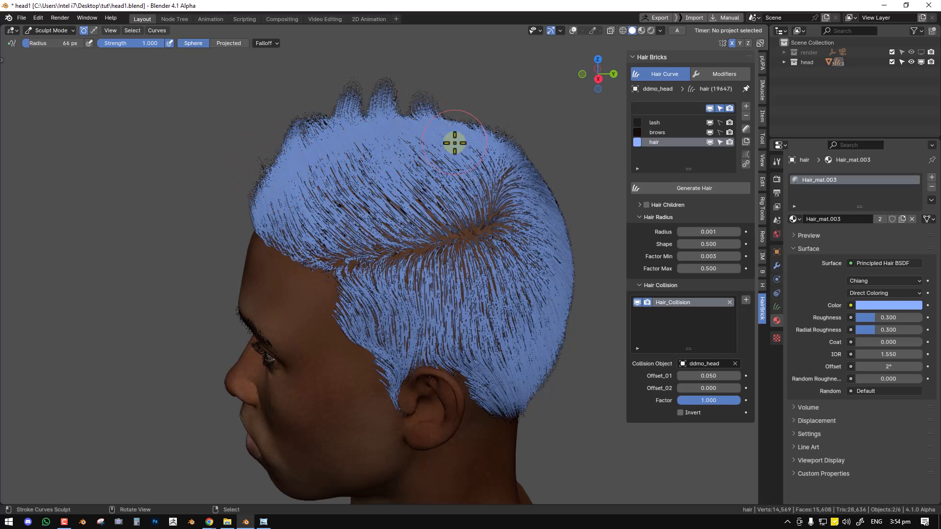
pyautogui.moveTo(446, 135); pyautogui.dragTo(454, 116, button='middle')
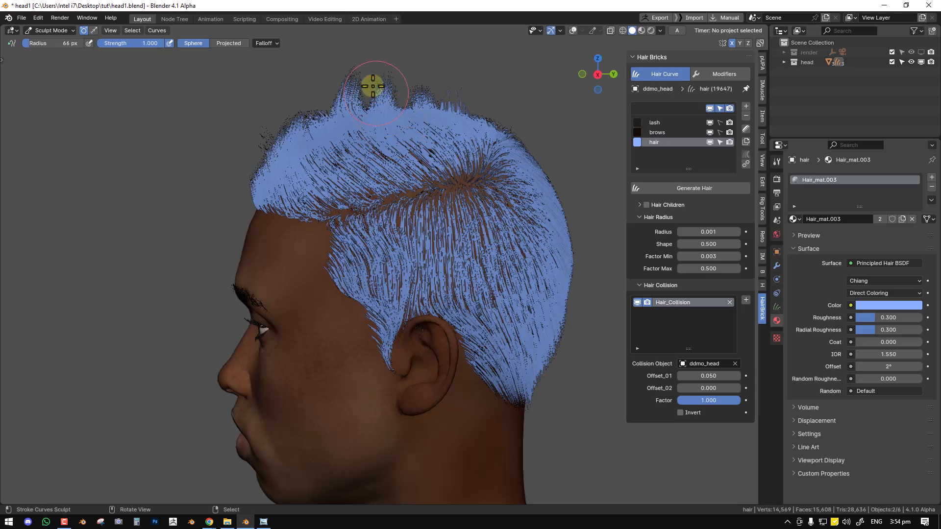
pyautogui.moveTo(395, 137); pyautogui.dragTo(499, 151, button='middle')
pyautogui.moveTo(476, 117)
pyautogui.mouseDown(button='middle')
pyautogui.moveTo(434, 151)
pyautogui.moveTo(348, 134)
pyautogui.mouseUp(button='middle')
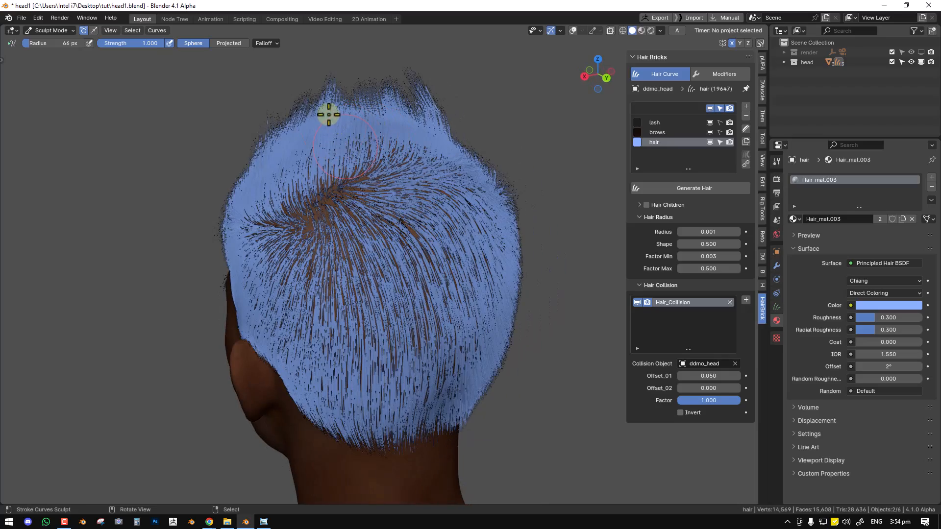
# Pull up more tufts around the crown and front hairline to give the top an uneven, spiky outline
pyautogui.moveTo(293, 165); pyautogui.dragTo(484, 160, button='middle')
pyautogui.moveTo(549, 133); pyautogui.dragTo(482, 192, button='middle')
pyautogui.moveTo(495, 148); pyautogui.dragTo(531, 200, button='middle')
pyautogui.scroll(4, 478, 113)
pyautogui.moveTo(478, 114); pyautogui.dragTo(405, 149, button='middle')
pyautogui.moveTo(393, 101); pyautogui.dragTo(386, 201, button='middle')
pyautogui.moveTo(352, 157)
pyautogui.mouseDown(button='middle')
pyautogui.moveTo(546, 152)
pyautogui.moveTo(515, 188)
pyautogui.moveTo(483, 172)
pyautogui.mouseUp(button='middle')
# Return to the Comb tool with a 190 px radius and comb the spiky top hair
pyautogui.hotkey('shift', 'space')
pyautogui.click(499, 168)
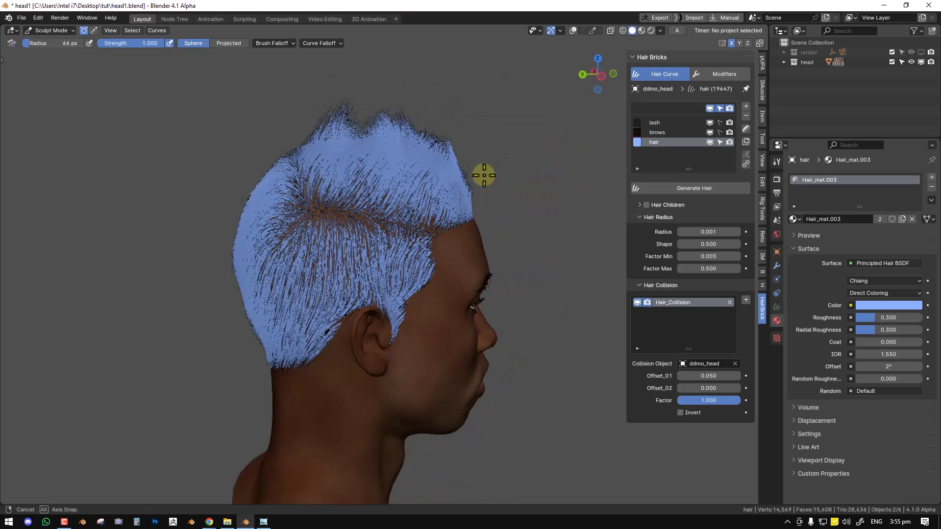
pyautogui.scroll(2, 329, 118)
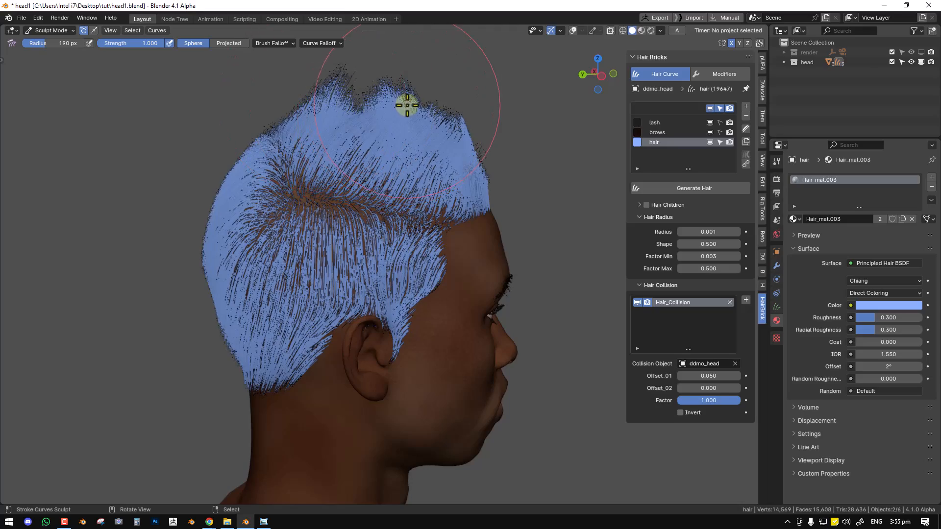
pyautogui.moveTo(475, 164)
pyautogui.mouseDown(button='middle')
pyautogui.moveTo(289, 181)
pyautogui.moveTo(503, 156)
pyautogui.moveTo(372, 178)
pyautogui.moveTo(515, 242)
pyautogui.moveTo(474, 234)
pyautogui.moveTo(345, 247)
pyautogui.moveTo(447, 243)
pyautogui.moveTo(515, 277)
pyautogui.moveTo(519, 269)
pyautogui.mouseUp(button='middle')
# Go back to Object Mode and reframe the camera on the head with Lock Camera to View, unlocking it when done
pyautogui.hotkey('ctrl', 'Tab')
pyautogui.click(343, 248)
pyautogui.press('KP_1')
pyautogui.hotkey('alt', 'a')
pyautogui.scroll(-2, 469, 239)
pyautogui.press('KP_0')
pyautogui.scroll(-2, 463, 185)
pyautogui.press('q')
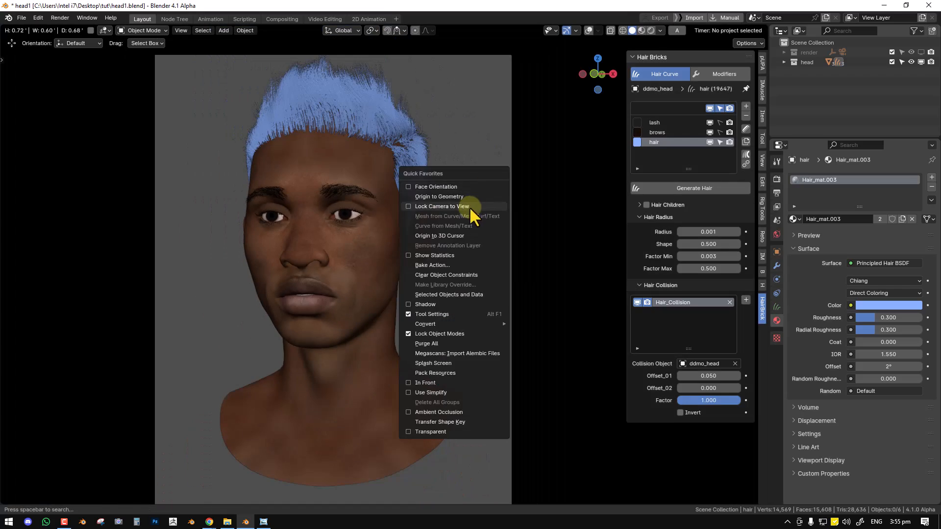
pyautogui.click(469, 207)
pyautogui.moveTo(449, 208); pyautogui.dragTo(461, 184, button='middle')
pyautogui.press('q')
pyautogui.click(463, 181)
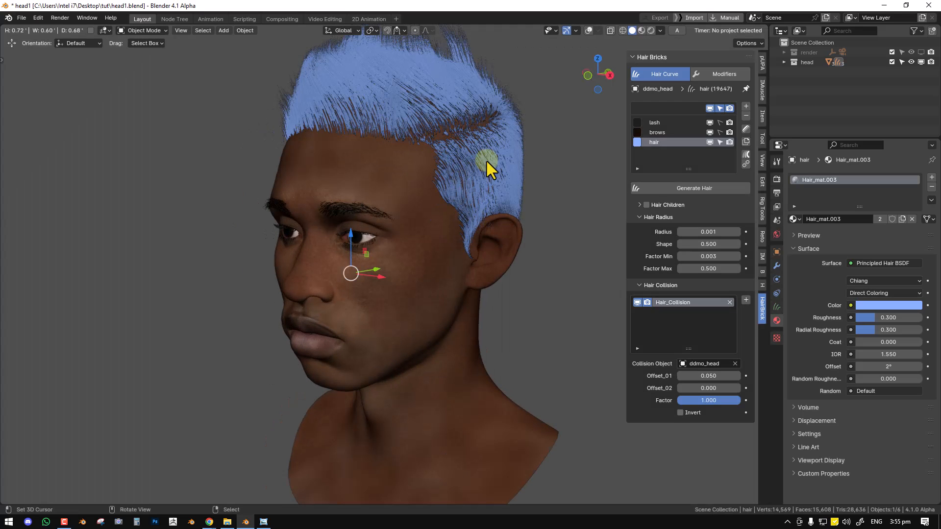
# Re-enter hair sculpting, set the brush radius to 140 px and comb the hair along the front hairline
pyautogui.click(746, 129)
pyautogui.moveTo(498, 151)
pyautogui.mouseDown(button='middle')
pyautogui.moveTo(475, 177)
pyautogui.moveTo(490, 164)
pyautogui.moveTo(480, 152)
pyautogui.moveTo(439, 189)
pyautogui.moveTo(418, 177)
pyautogui.moveTo(359, 183)
pyautogui.moveTo(377, 179)
pyautogui.moveTo(349, 191)
pyautogui.moveTo(369, 212)
pyautogui.moveTo(372, 199)
pyautogui.moveTo(360, 210)
pyautogui.moveTo(448, 170)
pyautogui.moveTo(343, 181)
pyautogui.moveTo(490, 147)
pyautogui.moveTo(534, 153)
pyautogui.moveTo(481, 197)
pyautogui.mouseUp(button='middle')
pyautogui.press('f')
pyautogui.click(422, 174)
# Switch to Object Mode, render the camera view and examine the hair parting up close
pyautogui.hotkey('ctrl', 'Tab')
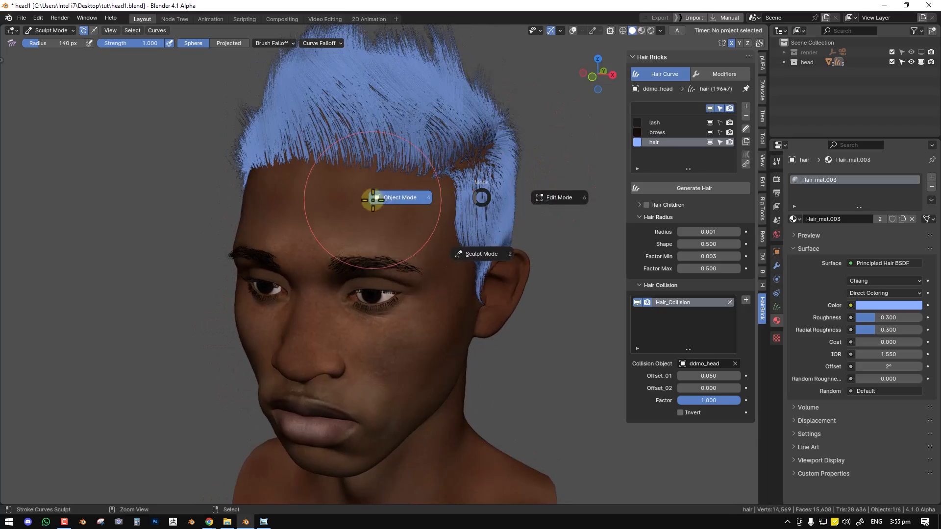
pyautogui.click(373, 199)
pyautogui.press('KP_0')
pyautogui.press('F12')
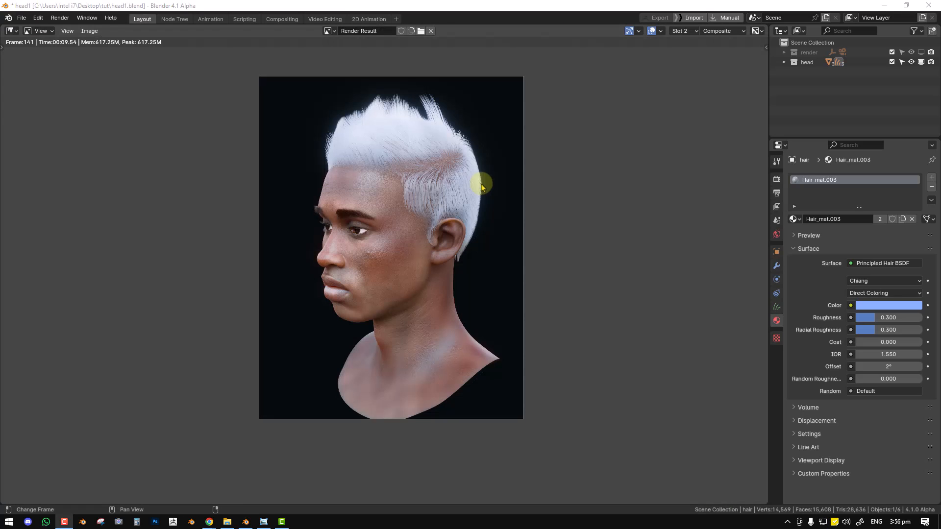
pyautogui.scroll(3, 420, 149)
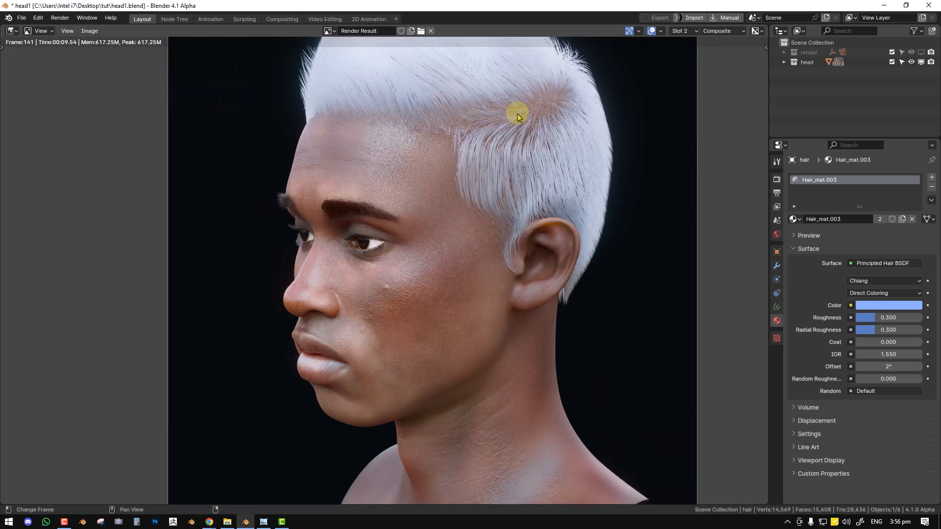
pyautogui.moveTo(517, 116); pyautogui.dragTo(490, 200, button='middle')
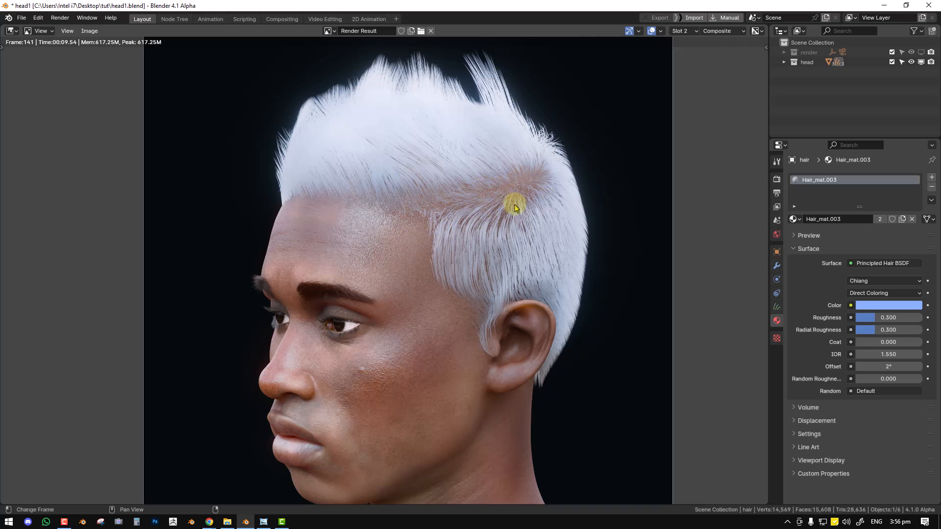
# Close the render, resume sculpting the hair and comb over the bare parting near the crown with a 91 px brush
pyautogui.press('Escape')
pyautogui.moveTo(418, 170); pyautogui.dragTo(382, 190, button='middle')
pyautogui.scroll(1, 377, 192)
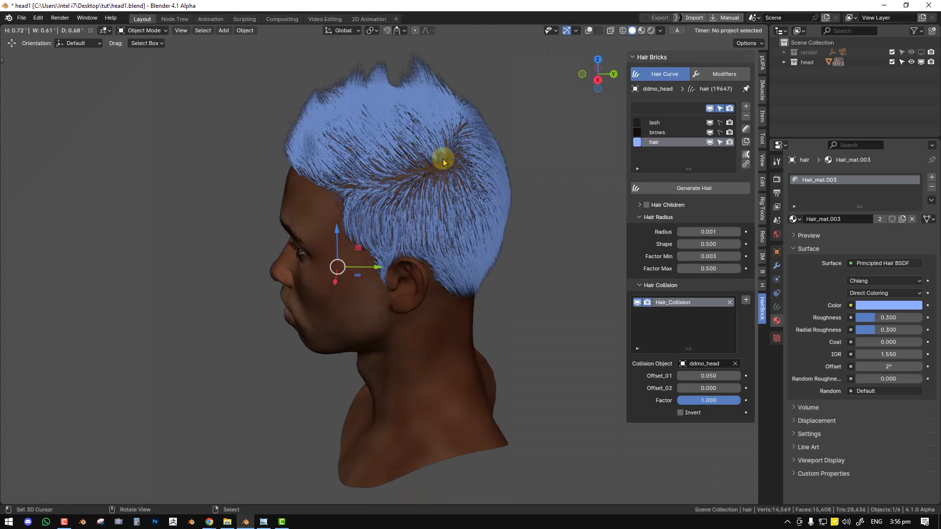
pyautogui.keyDown('shift'); pyautogui.moveTo(443, 160); pyautogui.dragTo(442, 177, button='middle'); pyautogui.keyUp('shift')
pyautogui.click(745, 130)
pyautogui.moveTo(510, 181); pyautogui.dragTo(458, 207, button='middle')
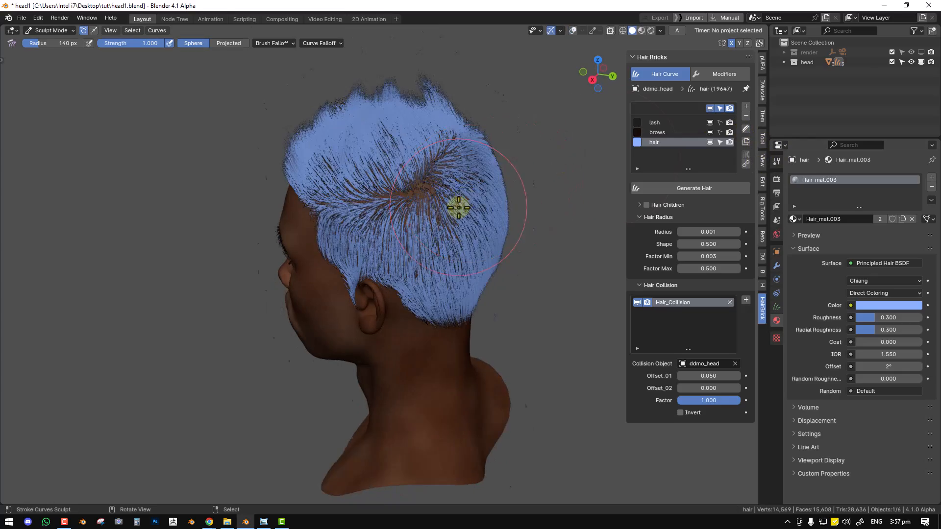
pyautogui.scroll(3, 426, 200)
pyautogui.press('f')
pyautogui.click(422, 170)
pyautogui.moveTo(422, 170)
pyautogui.mouseDown(button='middle')
pyautogui.moveTo(485, 145)
pyautogui.moveTo(352, 157)
pyautogui.moveTo(384, 172)
pyautogui.moveTo(406, 152)
pyautogui.mouseUp(button='middle')
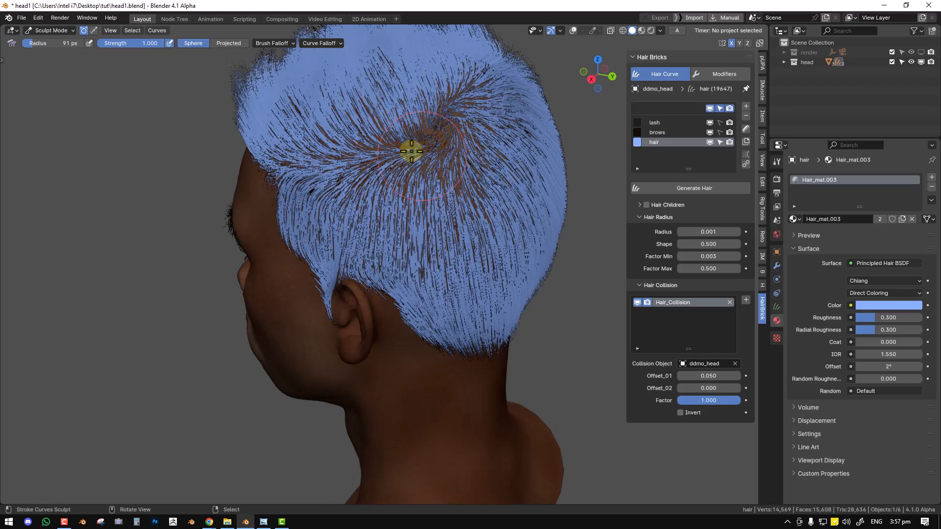
# Set the brush radius to 127 px, comb the hair over the thin patch at the back crown and return to the camera view
pyautogui.moveTo(422, 172)
pyautogui.mouseDown(button='middle')
pyautogui.moveTo(475, 137)
pyautogui.moveTo(389, 139)
pyautogui.mouseUp(button='middle')
pyautogui.press('f')
pyautogui.click(484, 139)
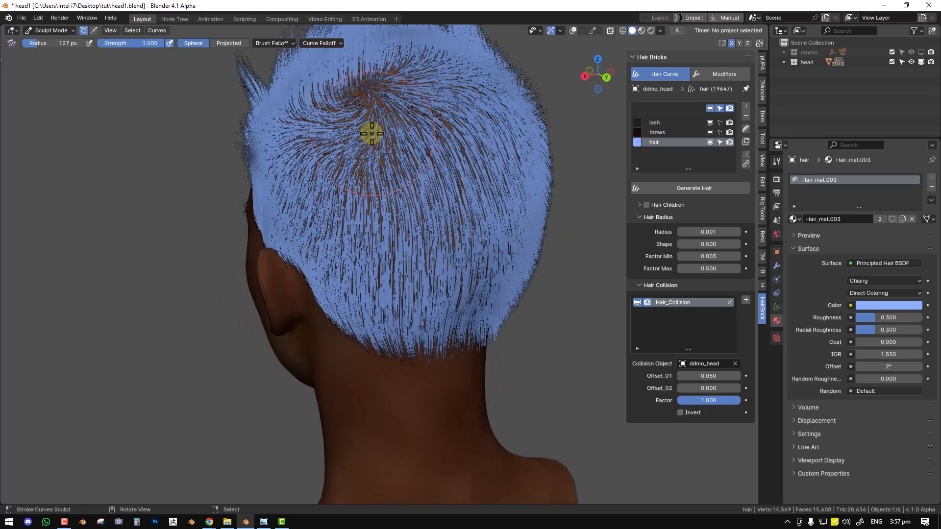
pyautogui.moveTo(352, 109); pyautogui.dragTo(397, 198, button='middle')
pyautogui.press('KP_0')
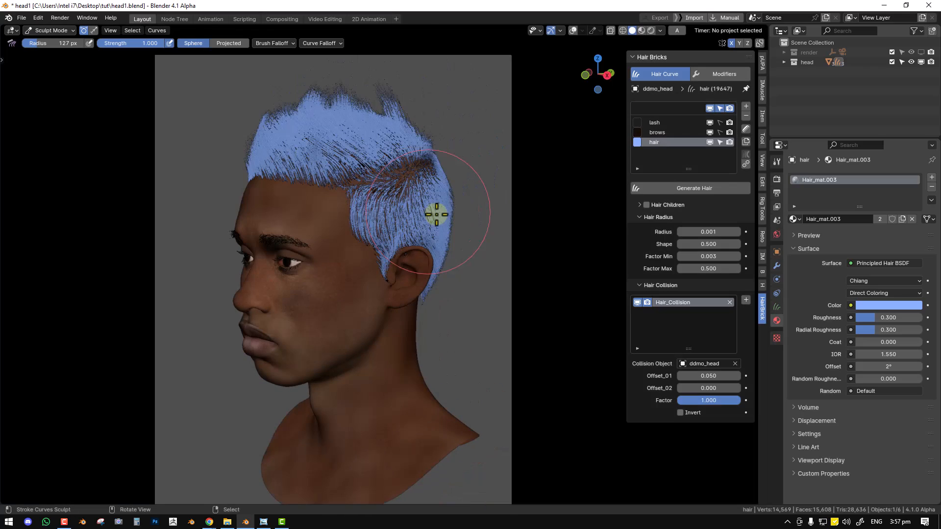
# Switch to Object Mode, render the camera view, examine the combed hair up close and close the render
pyautogui.hotkey('ctrl', 'Tab')
pyautogui.click(363, 213)
pyautogui.press('F12')
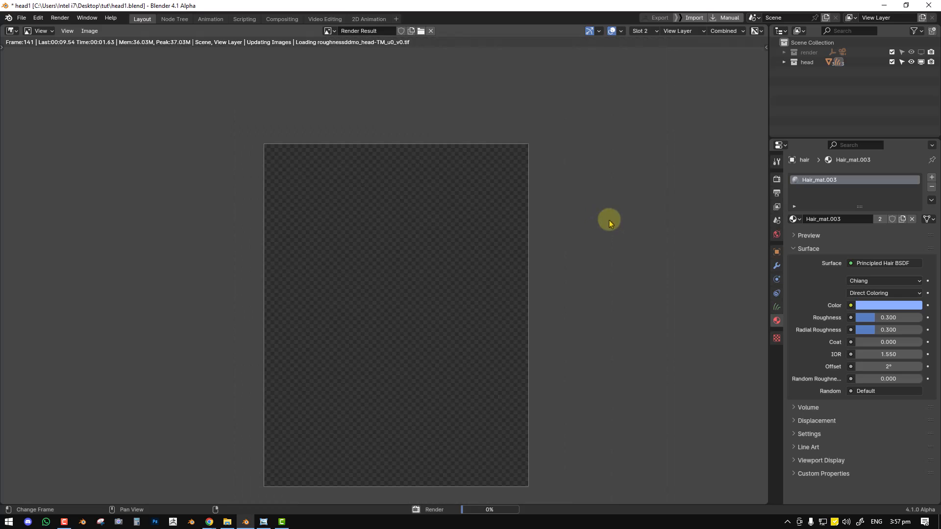
pyautogui.scroll(2, 584, 226)
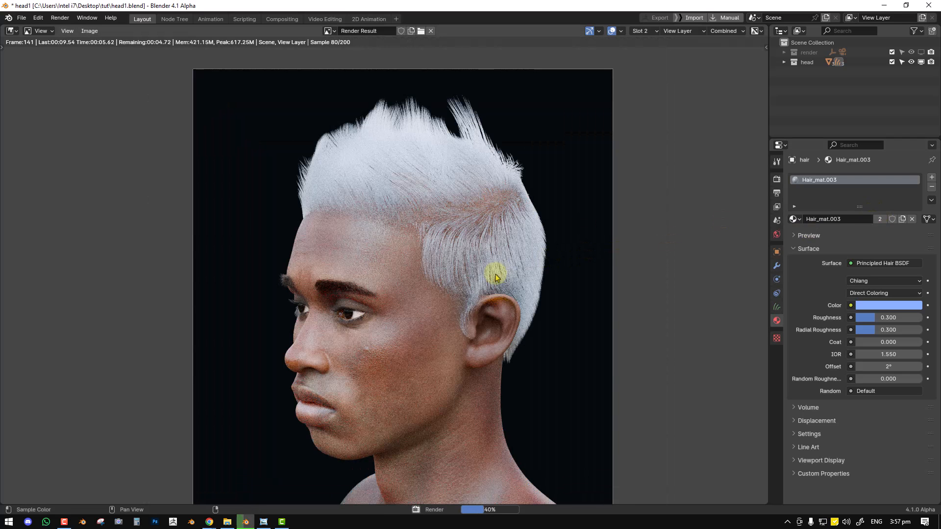
pyautogui.moveTo(496, 278); pyautogui.dragTo(568, 240, button='middle')
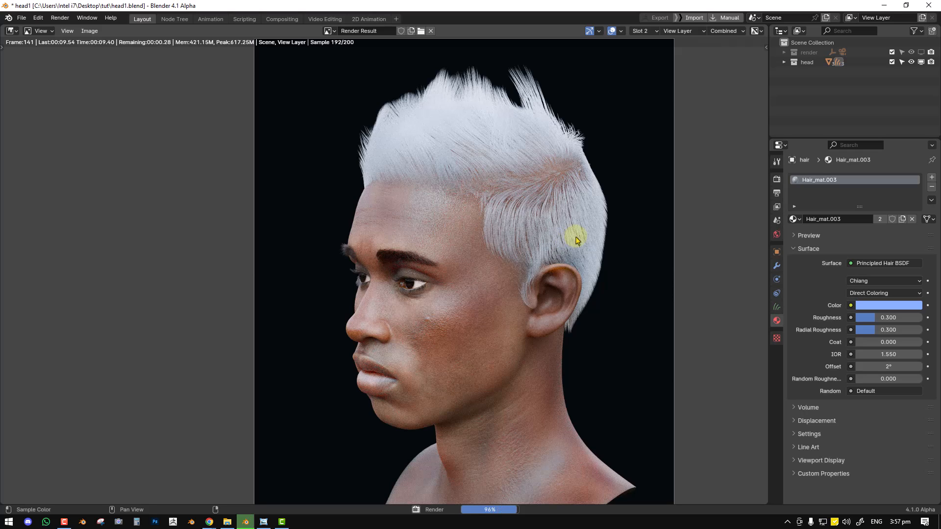
pyautogui.scroll(-1, 576, 240)
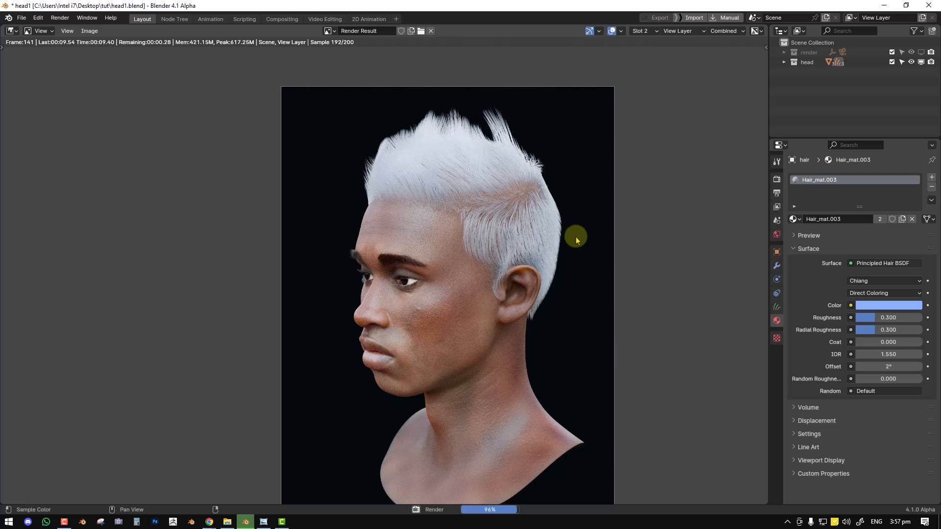
pyautogui.scroll(1, 576, 237)
pyautogui.press('Escape')
# Collapse the hair radius settings and enable hair children on the hair curves
pyautogui.moveTo(575, 238); pyautogui.dragTo(483, 216, button='middle')
pyautogui.scroll(4, 466, 267)
pyautogui.click(647, 218)
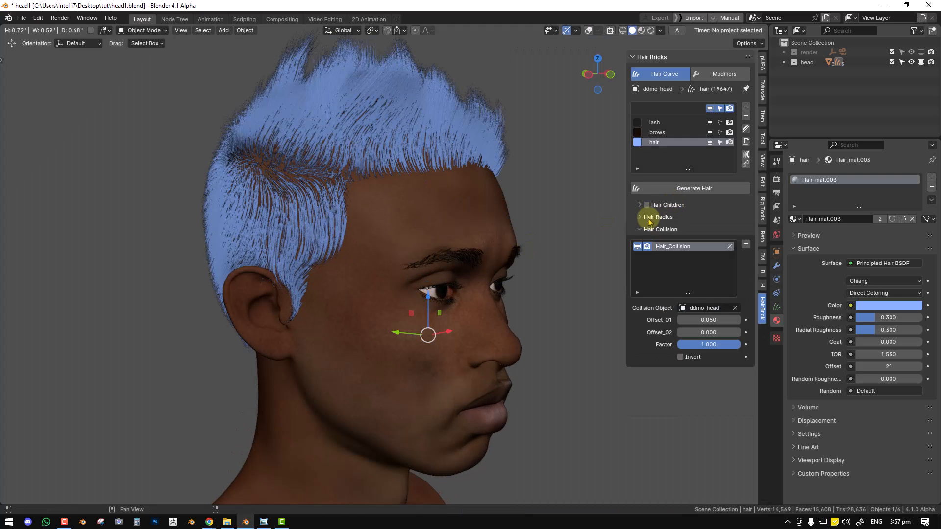
pyautogui.click(646, 205)
pyautogui.moveTo(524, 231); pyautogui.dragTo(546, 234, button='middle')
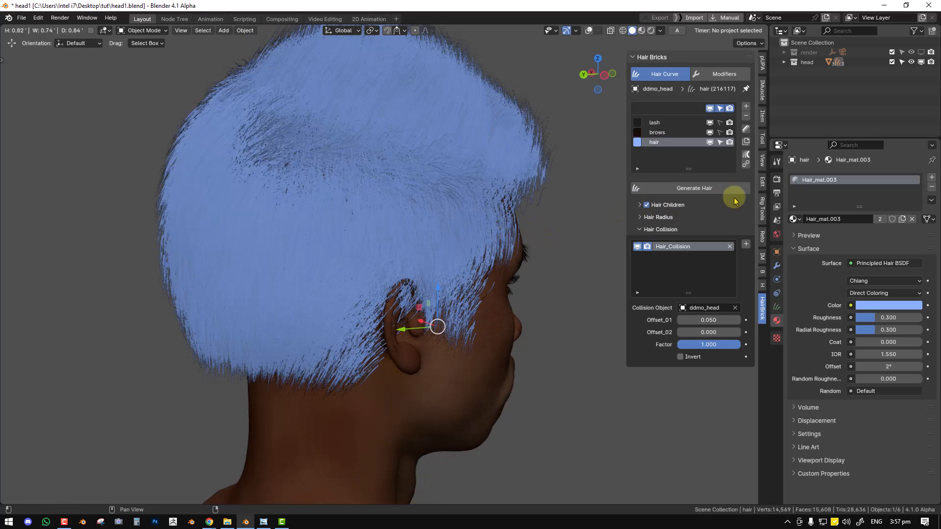
# Switch the hair children to Interpolated Hair and assign the afron hair image as the density mask texture
pyautogui.click(639, 230)
pyautogui.click(640, 205)
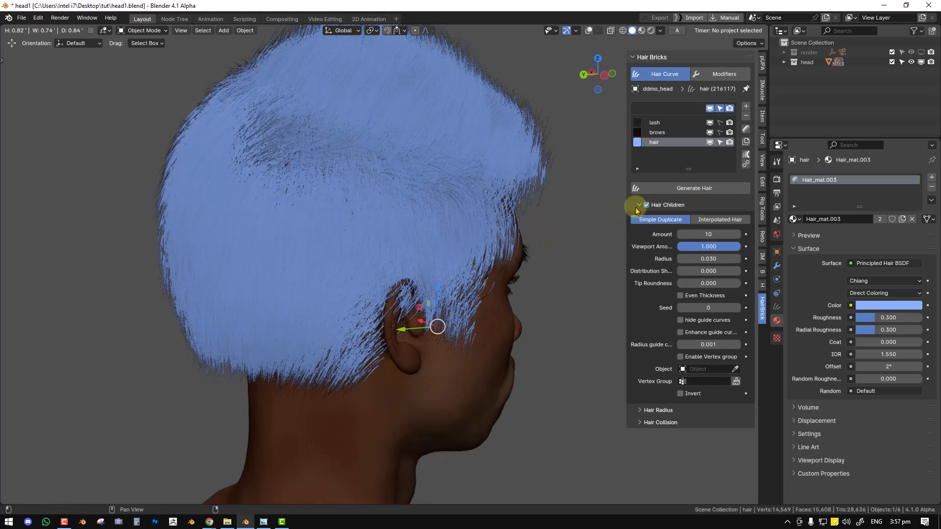
pyautogui.click(708, 221)
pyautogui.moveTo(479, 256); pyautogui.dragTo(402, 258, button='middle')
pyautogui.click(686, 357)
pyautogui.write('af')
pyautogui.click(696, 371)
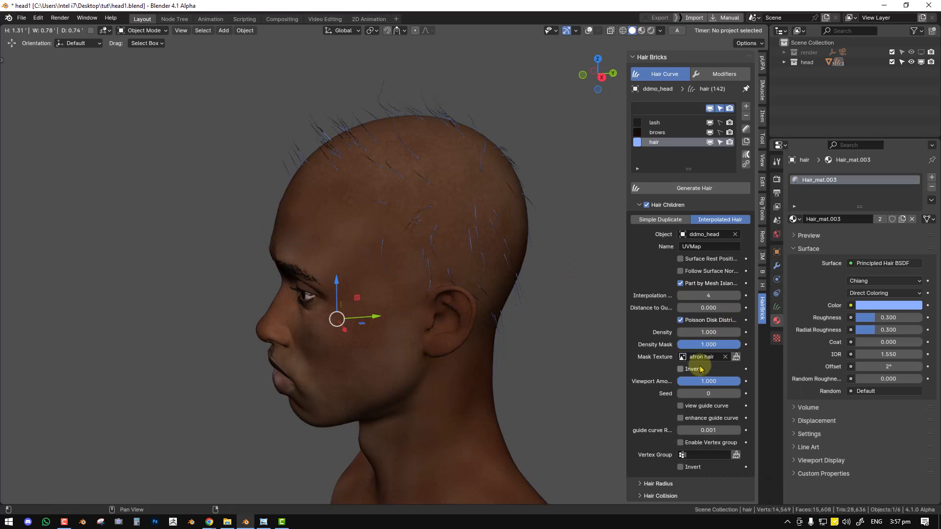
# Turn on the display of the guide curves for the interpolated hair and check it from the front
pyautogui.moveTo(449, 248); pyautogui.dragTo(542, 248, button='middle')
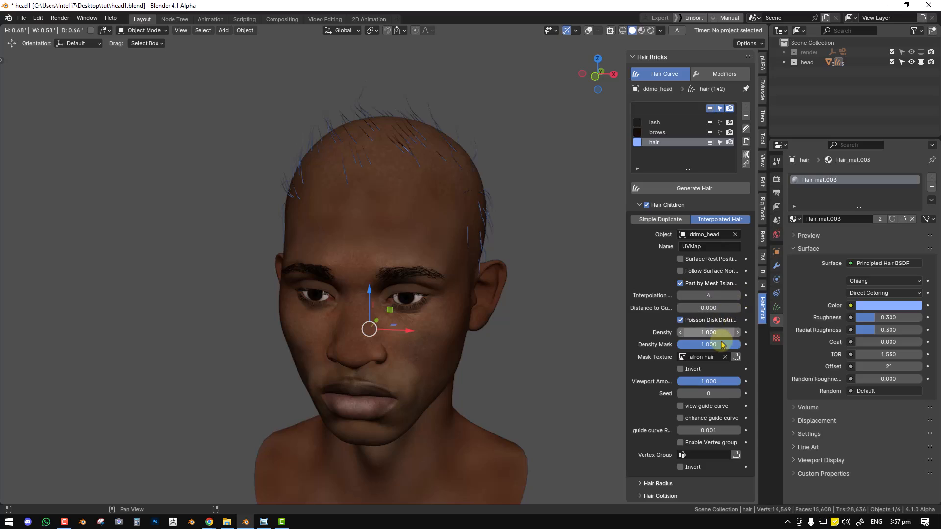
pyautogui.click(704, 406)
pyautogui.moveTo(475, 353); pyautogui.dragTo(597, 324, button='middle')
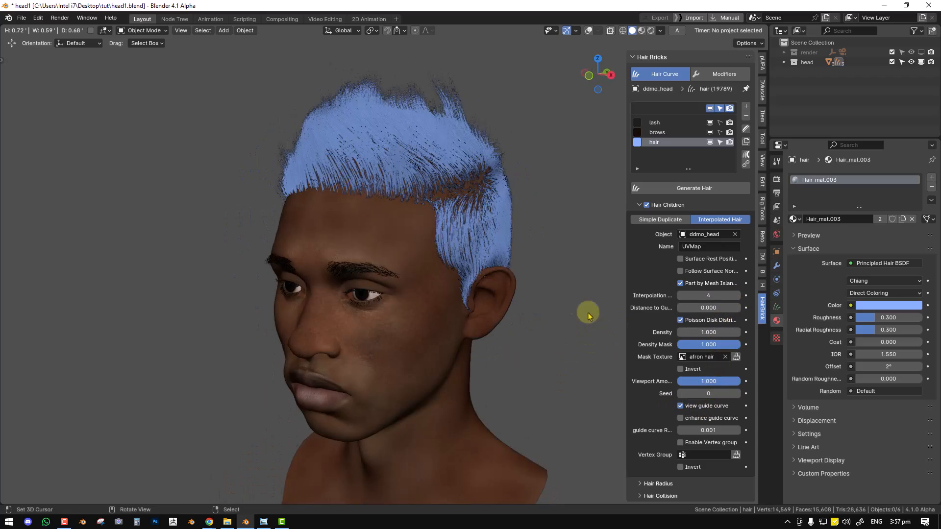
# Try an interpolated hair density of 500 and a lower one, checking the scalp coverage around the head
pyautogui.moveTo(472, 216); pyautogui.dragTo(447, 214, button='middle')
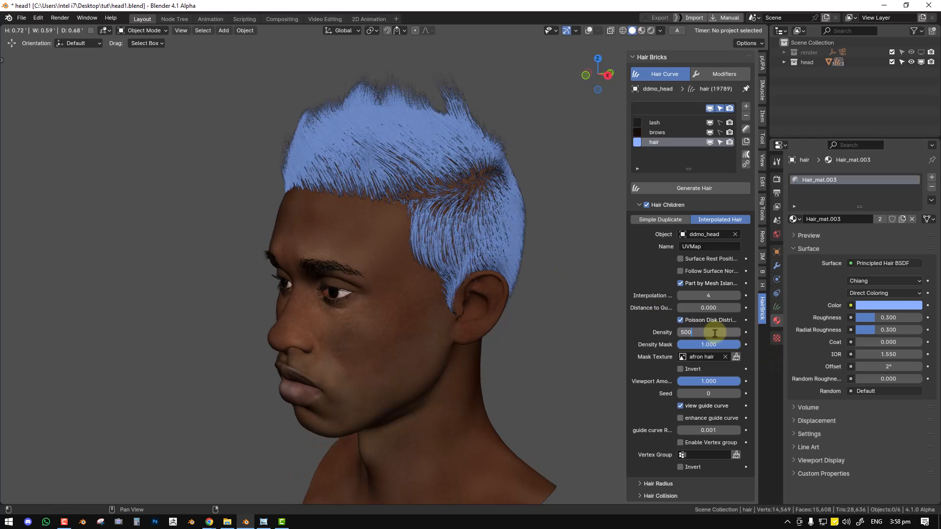
pyautogui.press('Return')
pyautogui.moveTo(343, 211); pyautogui.dragTo(734, 327, button='middle')
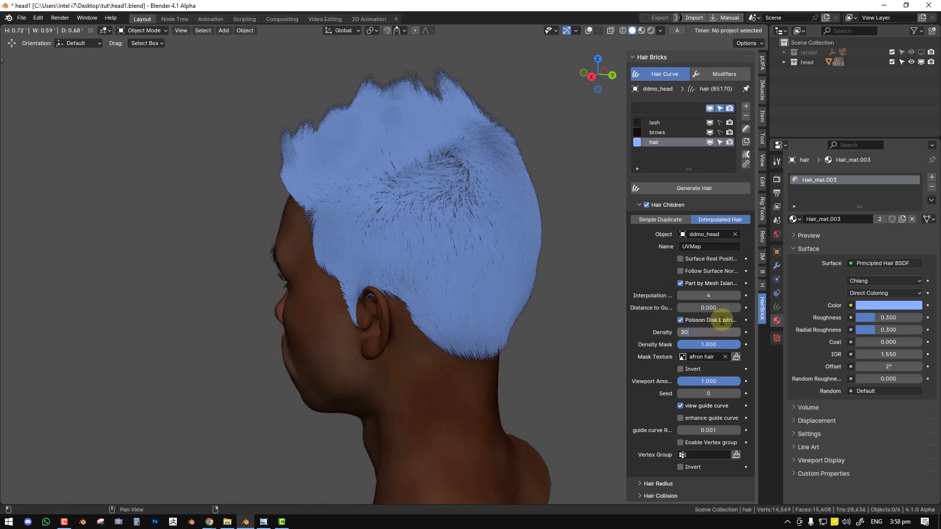
pyautogui.press('Return')
pyautogui.moveTo(476, 248); pyautogui.dragTo(568, 253, button='middle')
pyautogui.scroll(-3, 510, 248)
pyautogui.moveTo(444, 255); pyautogui.dragTo(480, 207, button='middle')
pyautogui.scroll(3, 519, 246)
pyautogui.scroll(2, 437, 227)
pyautogui.moveTo(487, 212); pyautogui.dragTo(531, 221, button='middle')
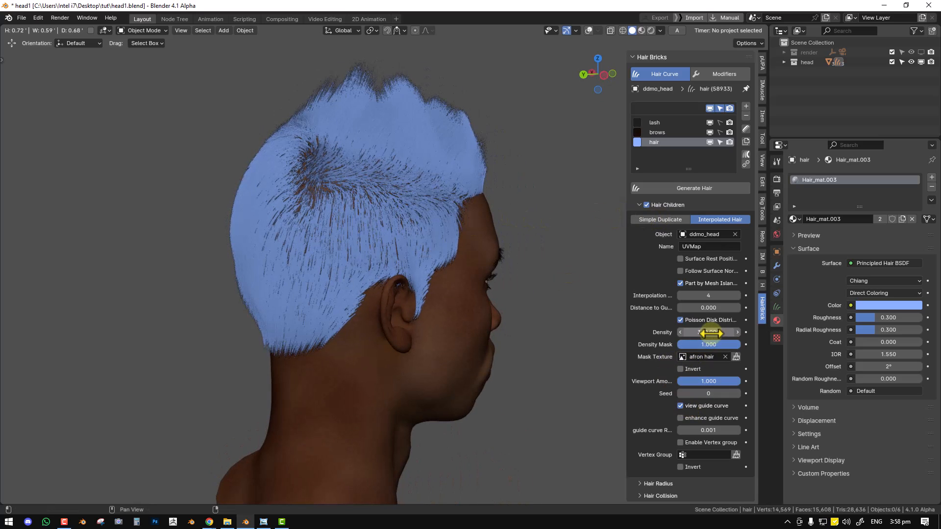
# Set the interpolated hair density to 200 and check the coverage from the front
pyautogui.press('Return')
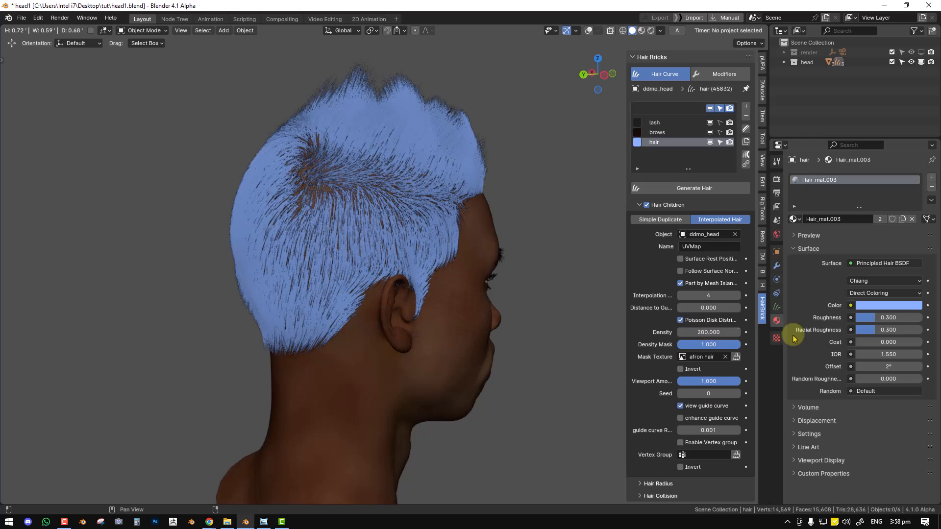
pyautogui.click(705, 408)
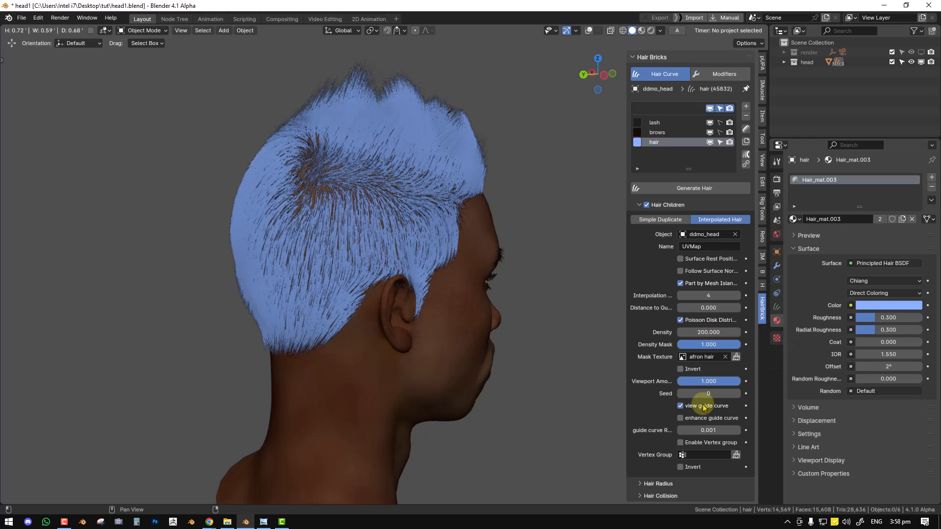
pyautogui.moveTo(431, 295); pyautogui.dragTo(480, 244, button='middle')
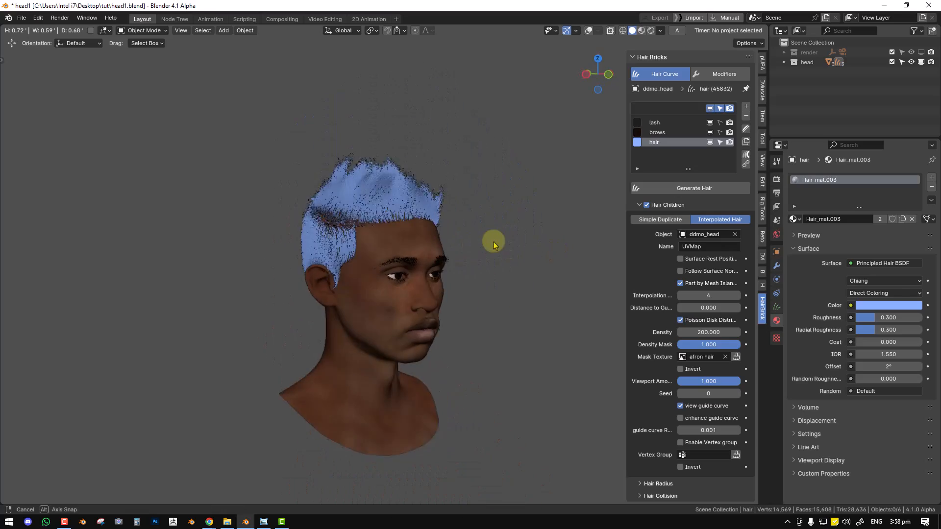
pyautogui.scroll(3, 404, 225)
pyautogui.moveTo(403, 225); pyautogui.dragTo(385, 204, button='middle')
# Bring up the hair modifier settings, render the camera view to examine the denser hair and close the render
pyautogui.click(725, 74)
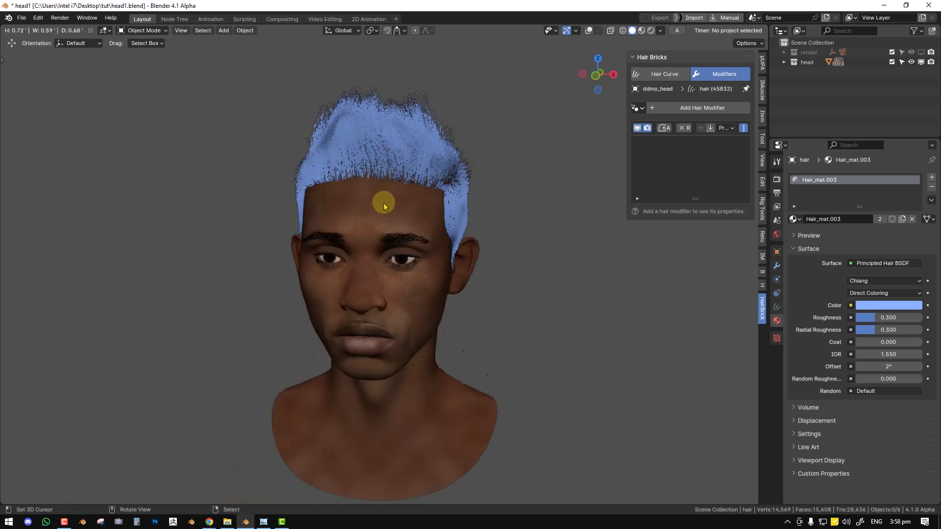
pyautogui.press('F12')
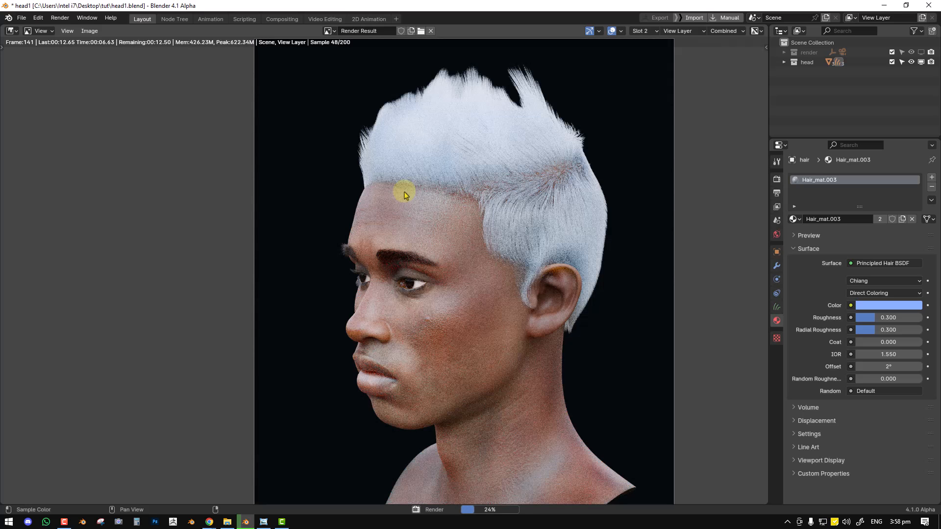
pyautogui.press('Escape')
# Widen the Hair Bricks settings and load one of the default Afro modifier presets onto the hair
pyautogui.moveTo(488, 172); pyautogui.dragTo(519, 181, button='middle')
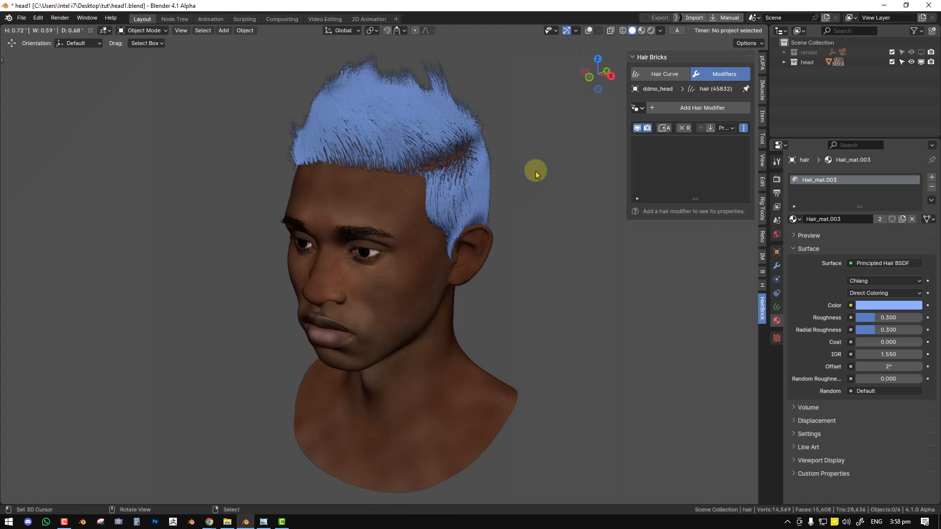
pyautogui.click(725, 128)
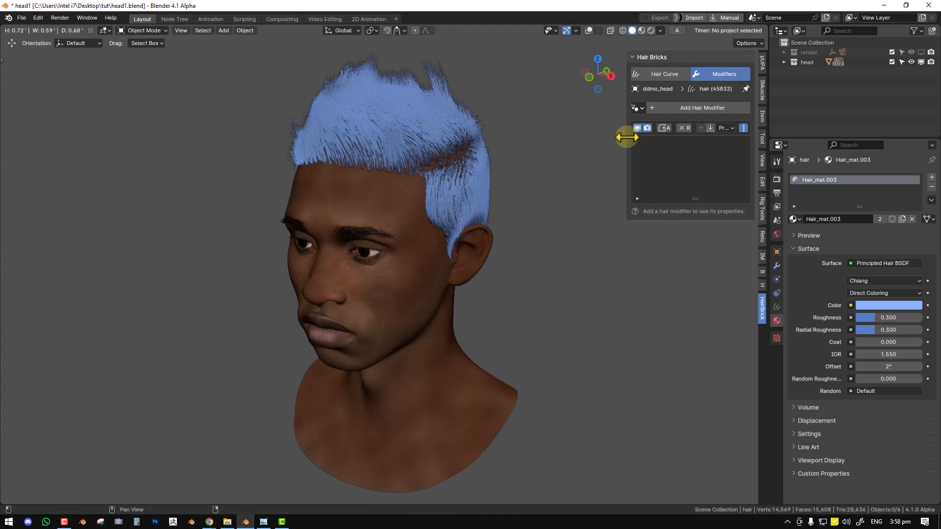
pyautogui.moveTo(628, 142); pyautogui.dragTo(603, 139)
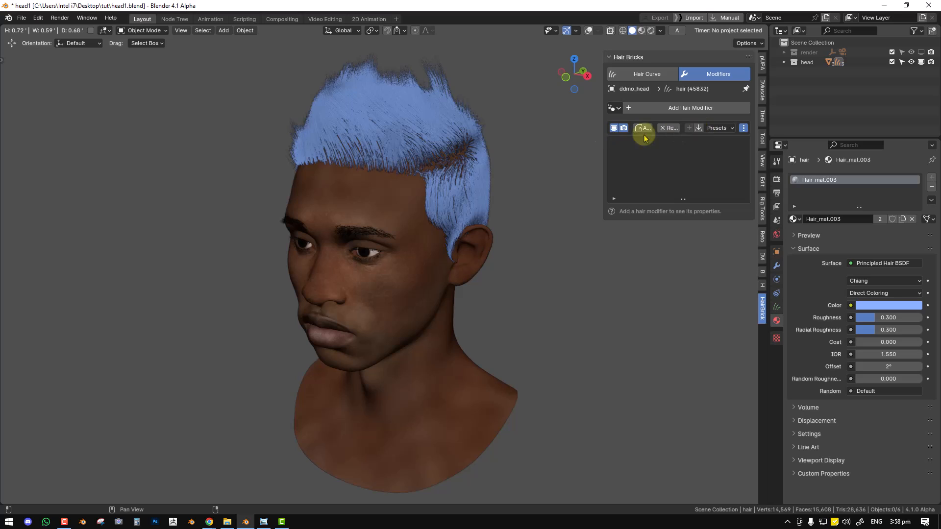
pyautogui.click(721, 128)
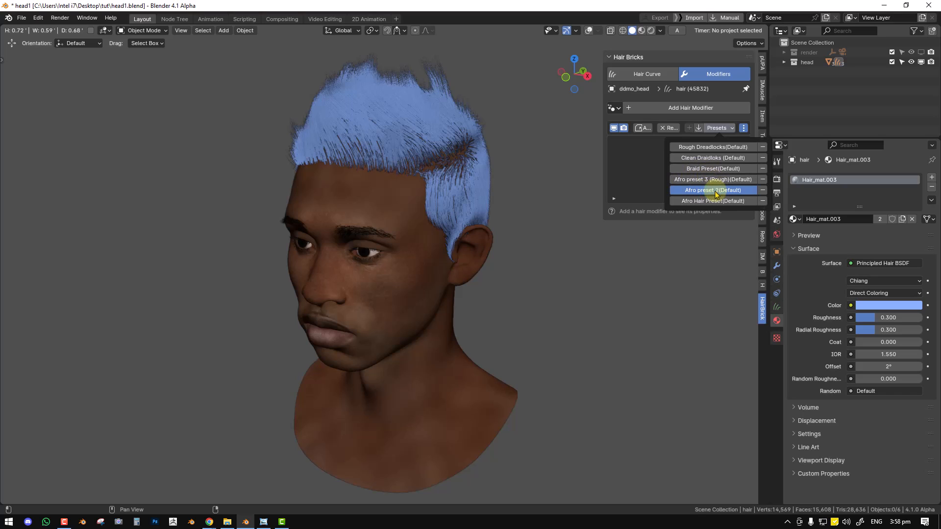
pyautogui.click(693, 197)
pyautogui.moveTo(506, 183); pyautogui.dragTo(495, 219, button='middle')
pyautogui.scroll(3, 500, 175)
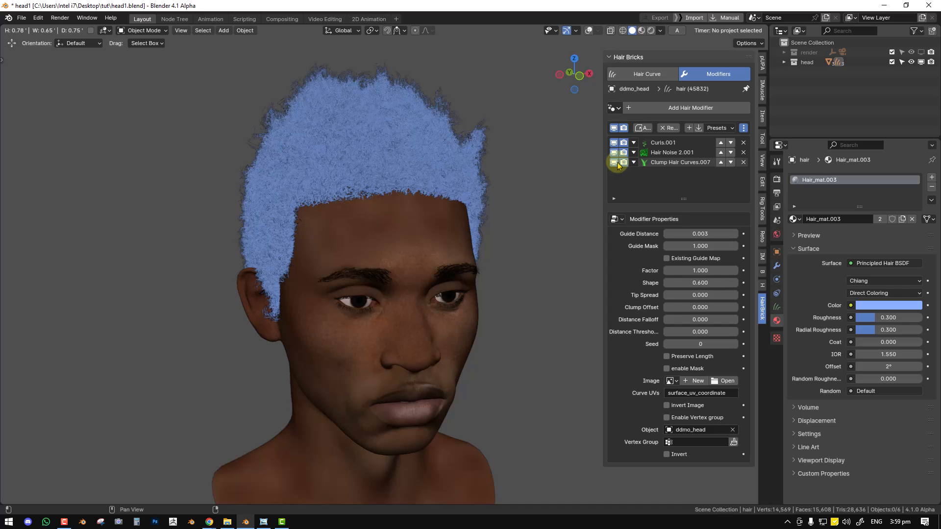
# Disable the Clump Hair Curves and Hair Noise 2 modifiers in the viewport to isolate the curls
pyautogui.click(613, 163)
pyautogui.click(614, 152)
pyautogui.moveTo(359, 198); pyautogui.dragTo(461, 188, button='middle')
pyautogui.scroll(2, 460, 186)
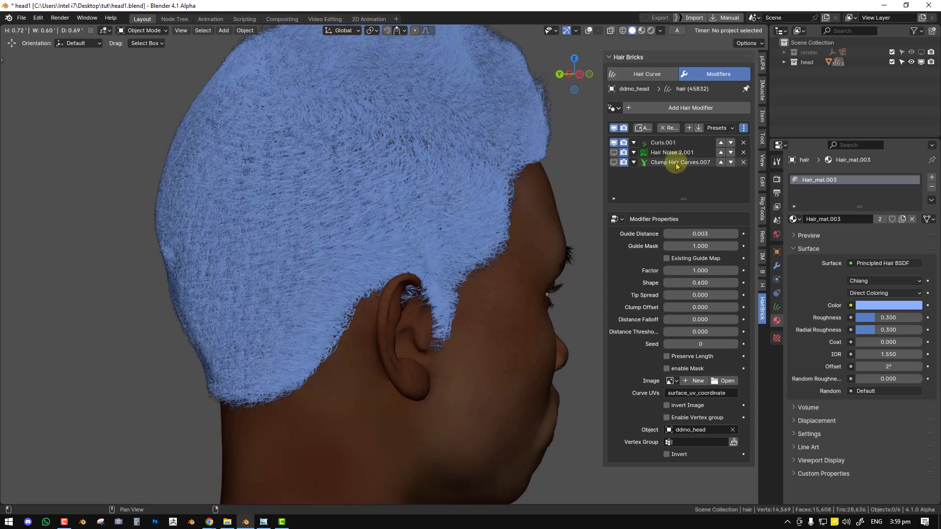
# Select the Curls modifier and set its curl scale to 0.001
pyautogui.click(667, 143)
pyautogui.moveTo(523, 174); pyautogui.dragTo(485, 258, button='middle')
pyautogui.scroll(2, 498, 250)
pyautogui.scroll(2, 498, 250)
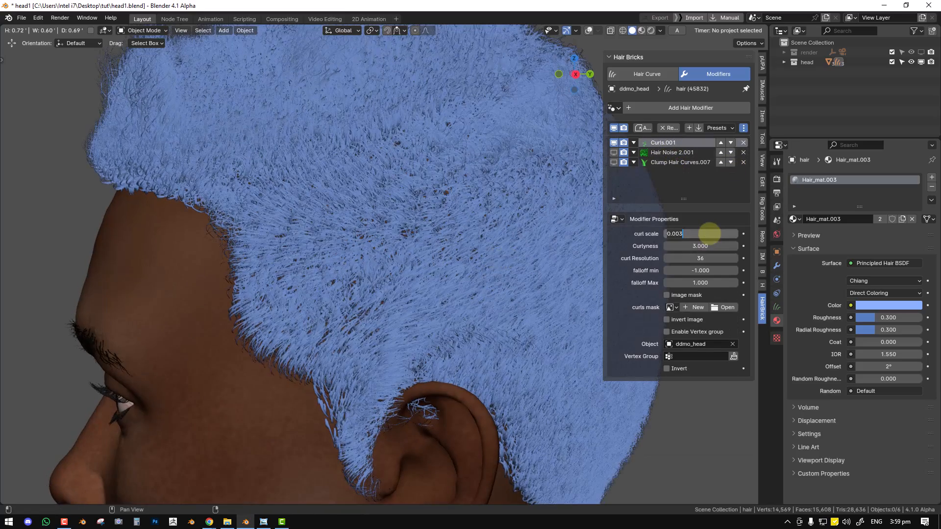
pyautogui.press('Return')
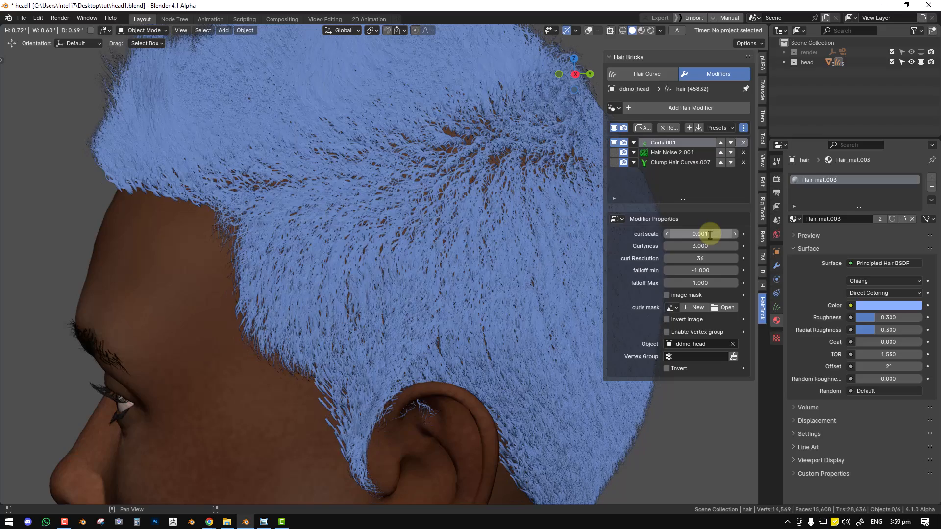
pyautogui.moveTo(510, 250); pyautogui.dragTo(496, 274, button='middle')
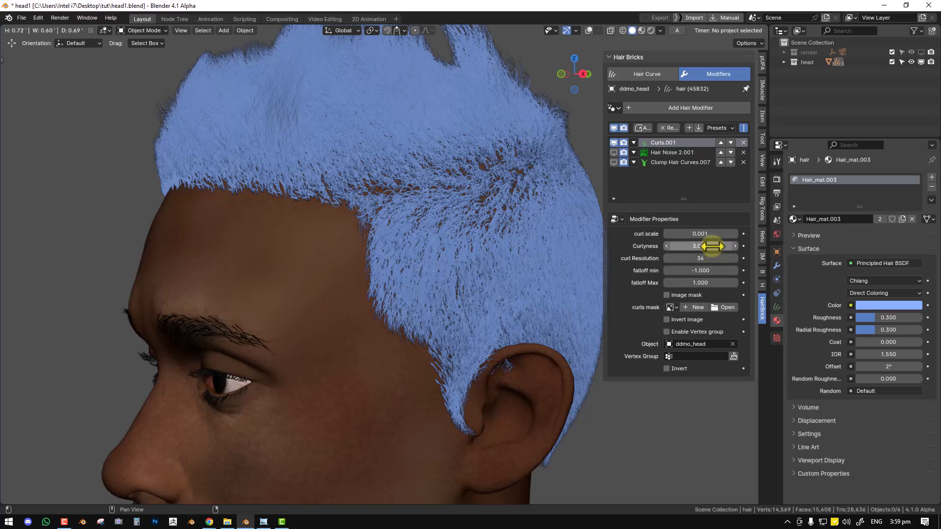
# Try curlyness values of 8 and 2 on the Curls modifier and set it back to 3
pyautogui.write('8')
pyautogui.press('Return')
pyautogui.moveTo(443, 260)
pyautogui.mouseDown(button='middle')
pyautogui.moveTo(422, 265)
pyautogui.moveTo(432, 264)
pyautogui.mouseUp(button='middle')
pyautogui.click(699, 246)
pyautogui.write('2')
pyautogui.press('Return')
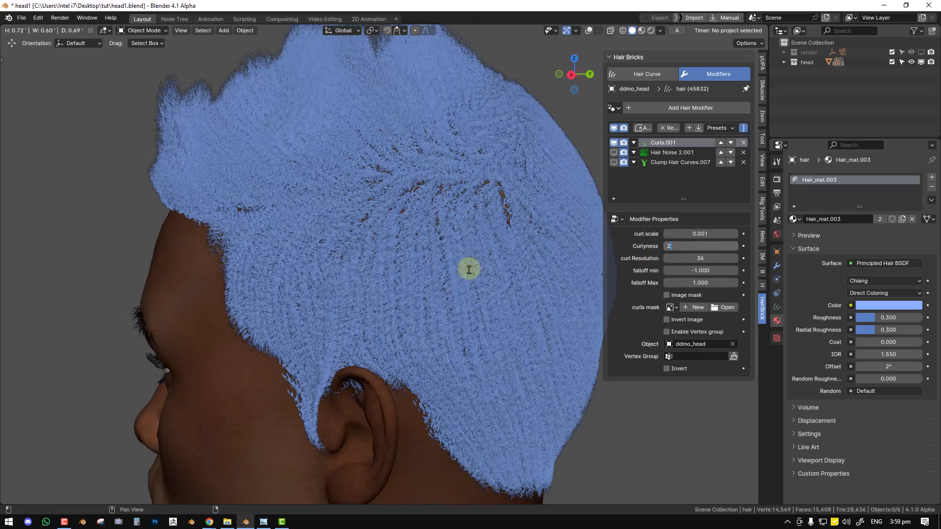
pyautogui.click(706, 246)
pyautogui.write('3')
pyautogui.press('Return')
# Set the curl scale of the Curls modifier to 0.0015 and check the curls from the front
pyautogui.moveTo(481, 254); pyautogui.dragTo(579, 257, button='middle')
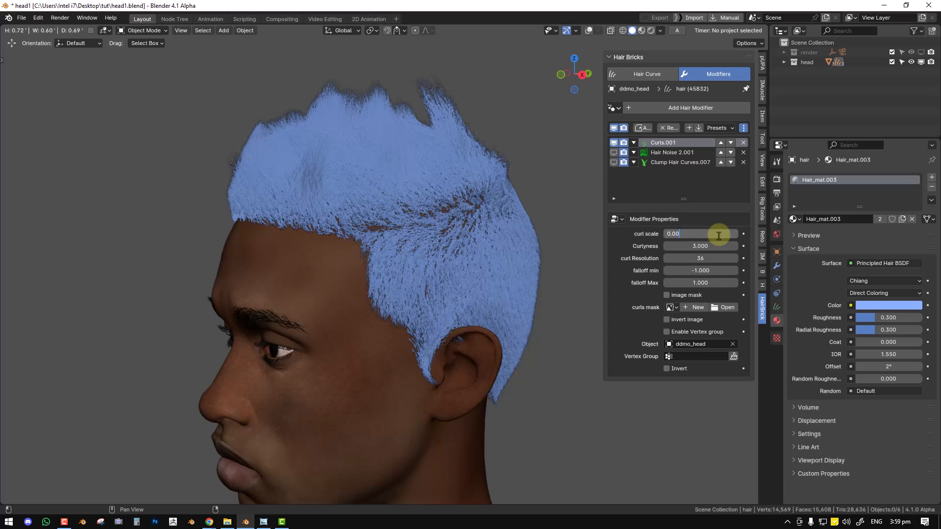
pyautogui.press('Return')
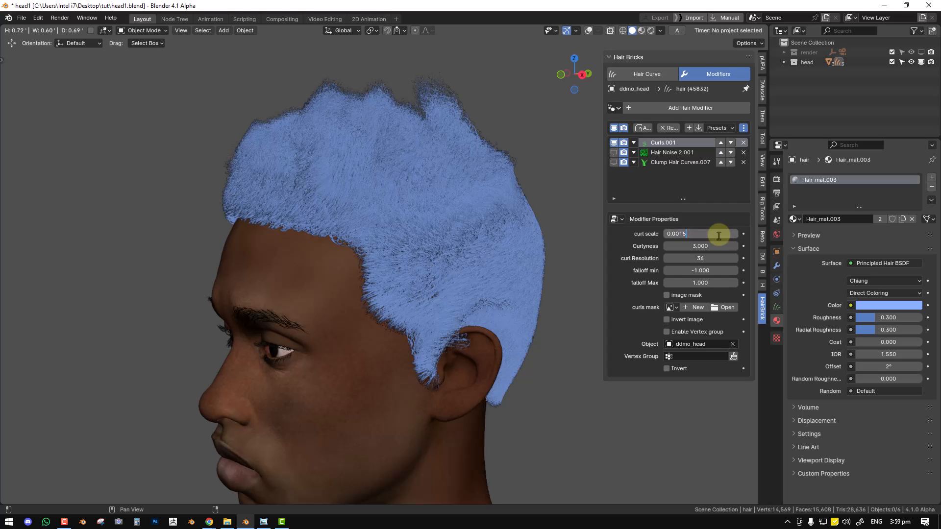
pyautogui.press('Return')
pyautogui.moveTo(305, 257); pyautogui.dragTo(398, 265, button='middle')
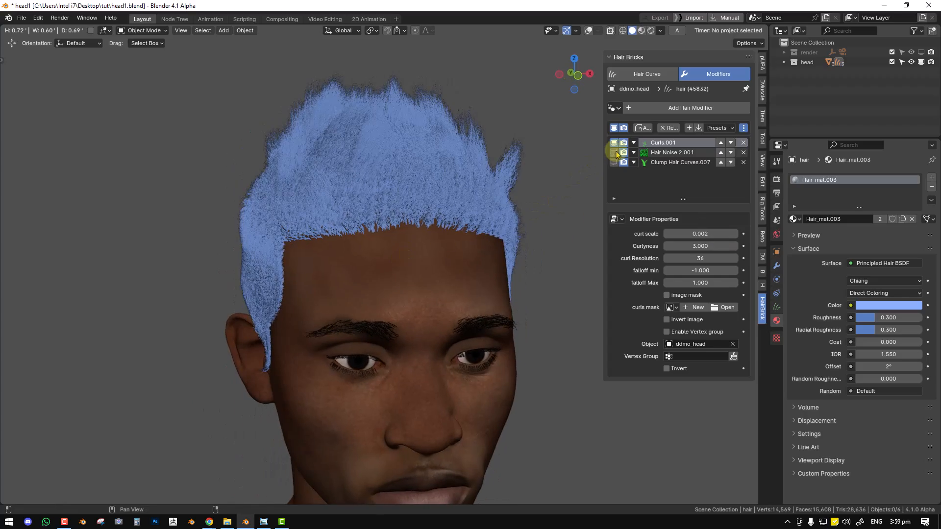
# Re-enable the Hair Noise 2 modifier in the viewport and set its factor to 0.01
pyautogui.moveTo(410, 236); pyautogui.dragTo(579, 230, button='middle')
pyautogui.click(679, 153)
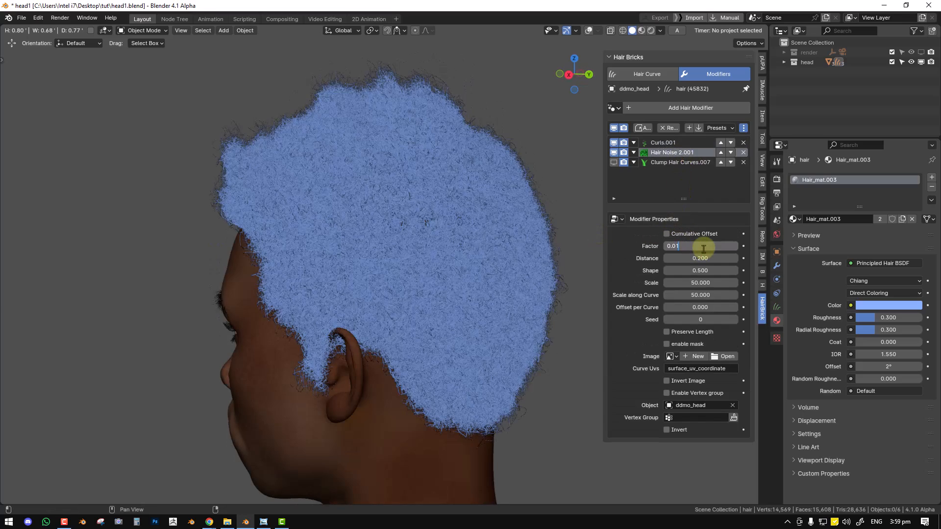
pyautogui.press('Return')
pyautogui.moveTo(471, 282); pyautogui.dragTo(545, 294, button='middle')
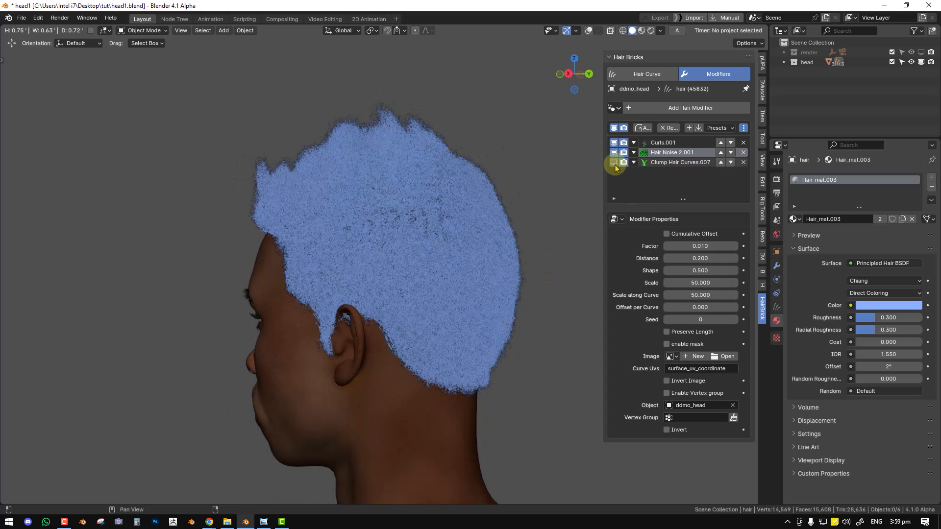
# Re-enable the Clump Hair Curves modifier in the viewport, set its guide distance to 0.008 and check the clumping around the head
pyautogui.moveTo(479, 196); pyautogui.dragTo(412, 211, button='middle')
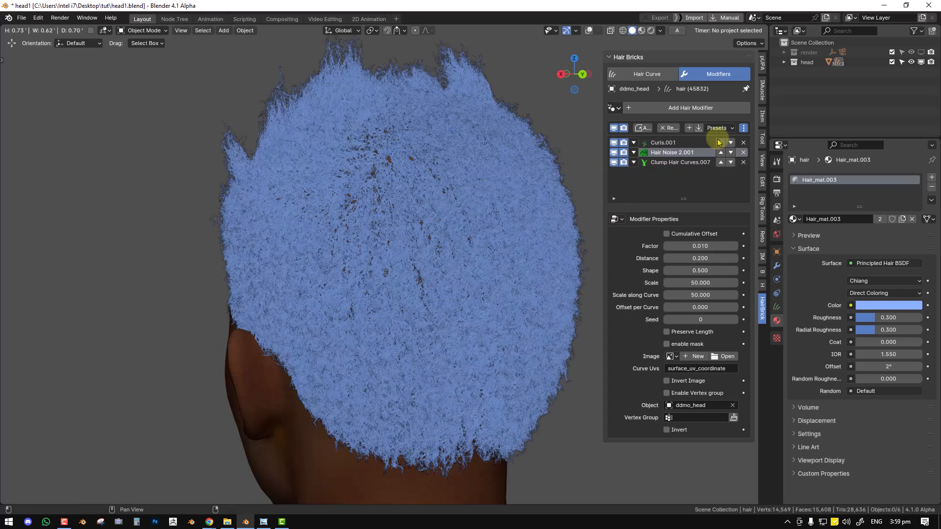
pyautogui.click(671, 163)
pyautogui.click(709, 235)
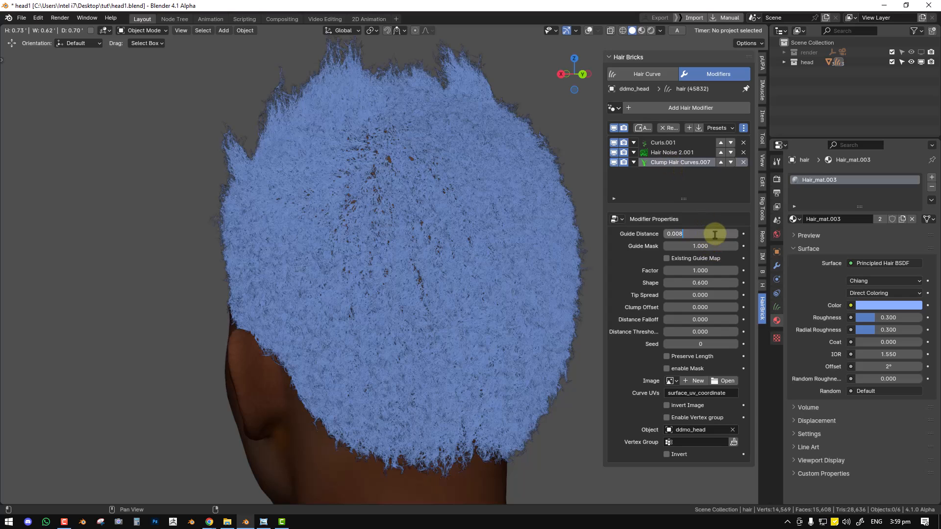
pyautogui.press('Return')
pyautogui.scroll(-4, 448, 252)
pyautogui.moveTo(447, 251); pyautogui.dragTo(517, 222, button='middle')
pyautogui.scroll(2, 381, 271)
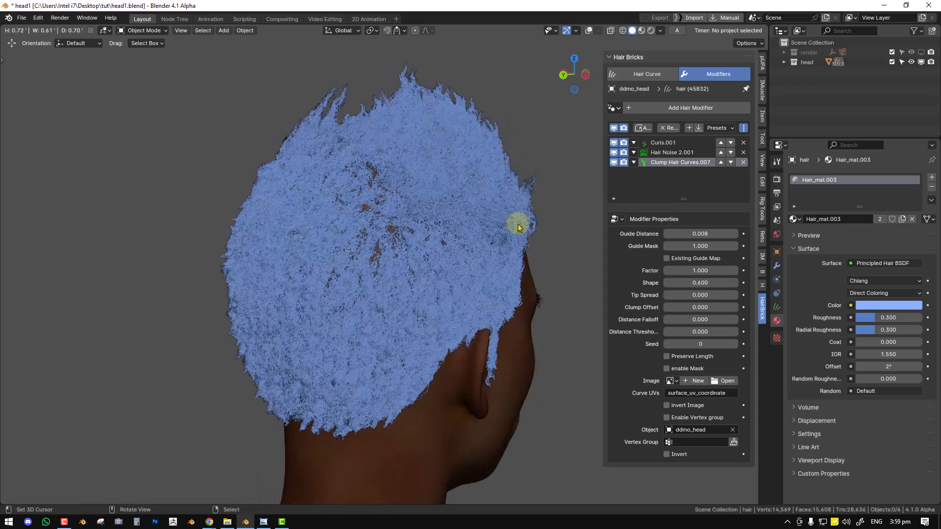
pyautogui.scroll(3, 434, 256)
pyautogui.moveTo(434, 256); pyautogui.dragTo(578, 233, button='middle')
# Set the Clump Hair Curves modifier's guide distance to 0.003 and inspect the smaller clumps from the side
pyautogui.click(722, 235)
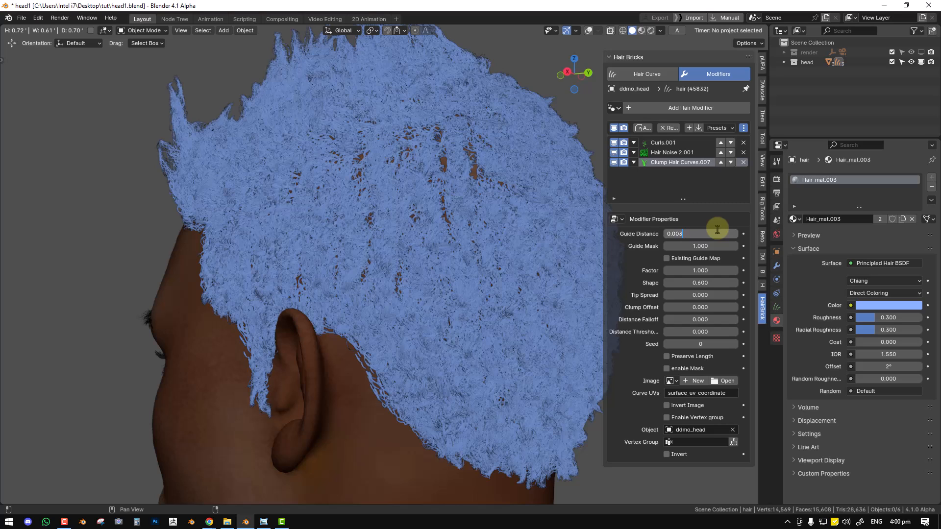
pyautogui.press('Return')
pyautogui.moveTo(496, 242); pyautogui.dragTo(582, 207, button='middle')
pyautogui.scroll(-3, 501, 246)
pyautogui.scroll(5, 581, 207)
# Open the hair curve's radius settings and set the minimum radius factor to 0
pyautogui.click(655, 74)
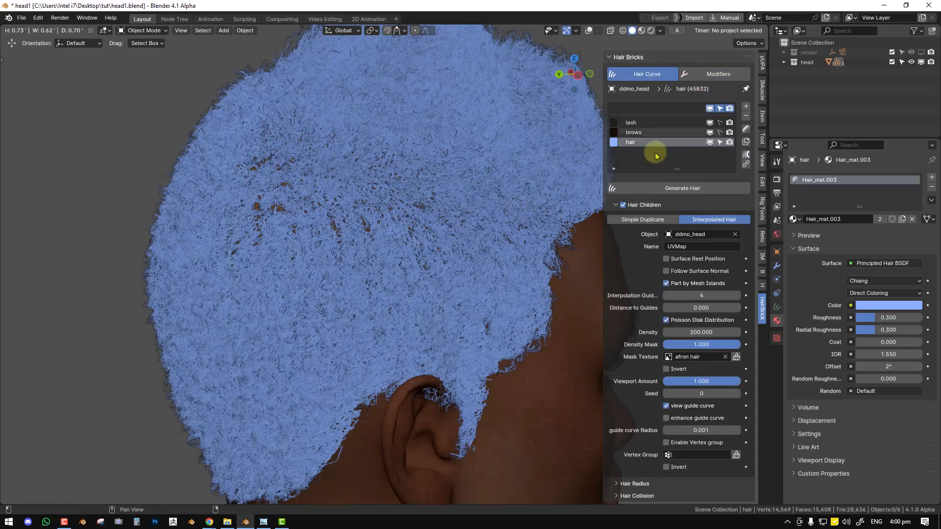
pyautogui.click(613, 205)
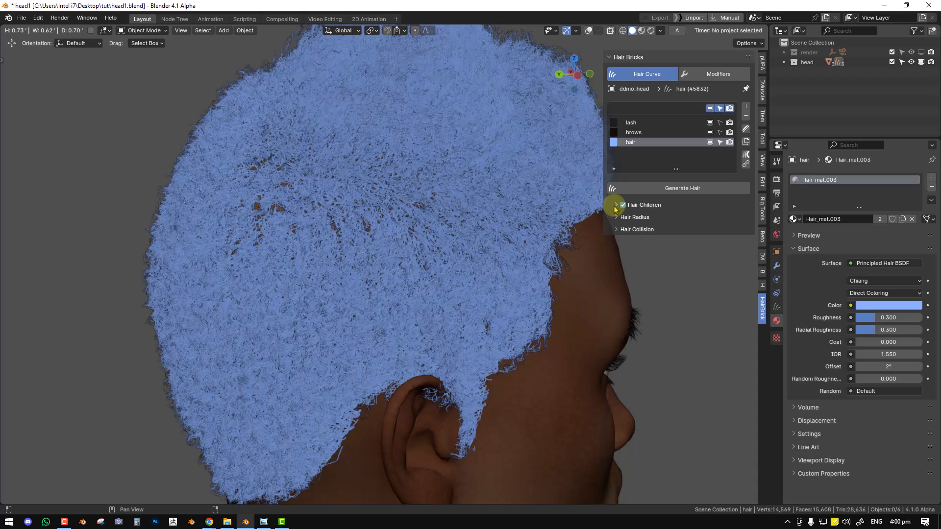
pyautogui.click(637, 217)
pyautogui.press('BackSpace')
pyautogui.press('BackSpace')
pyautogui.press('BackSpace')
pyautogui.press('BackSpace')
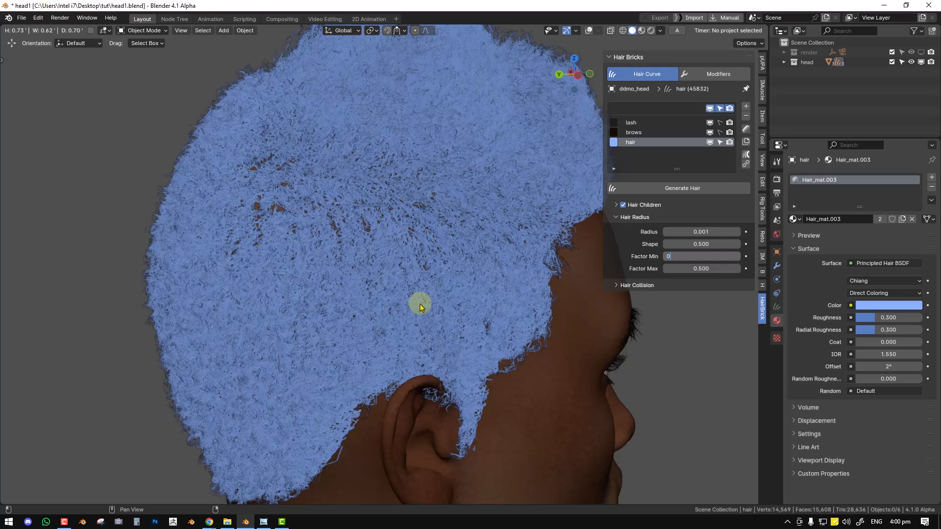
pyautogui.keyDown('alt'); pyautogui.moveTo(420, 304); pyautogui.dragTo(423, 300, button='middle'); pyautogui.keyUp('alt')
pyautogui.scroll(-4, 422, 300)
pyautogui.scroll(2, 490, 274)
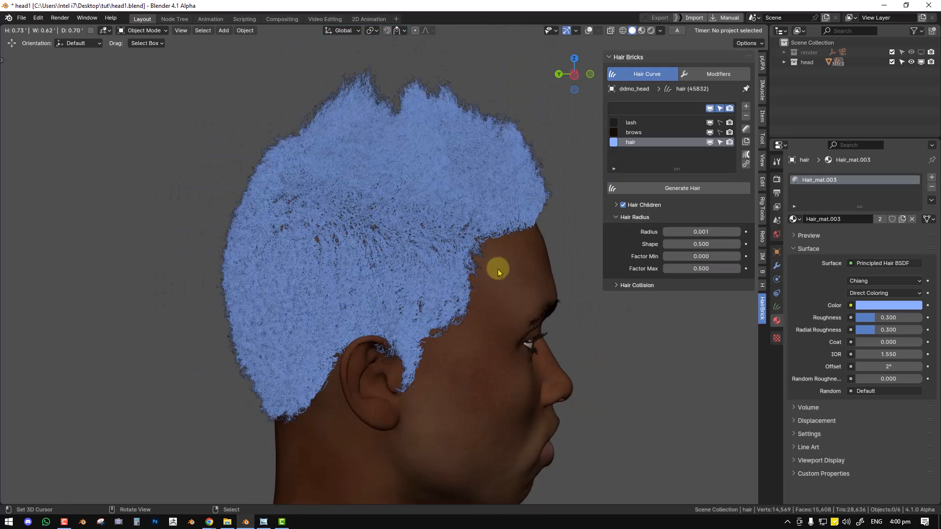
# Try a hair radius of 0.0001, set it to 0.0003 and check the strands from the side
pyautogui.keyDown('shift'); pyautogui.moveTo(512, 249); pyautogui.dragTo(515, 281, button='middle'); pyautogui.keyUp('shift')
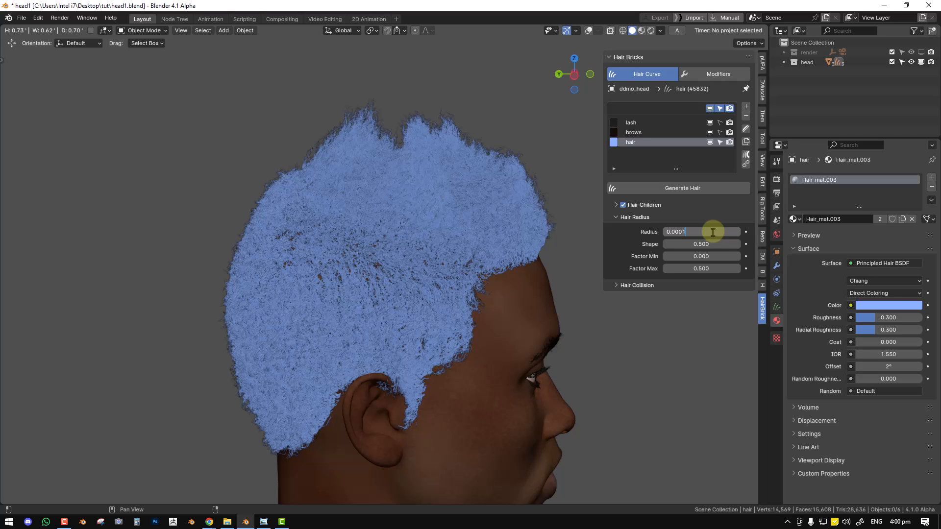
pyautogui.press('Return')
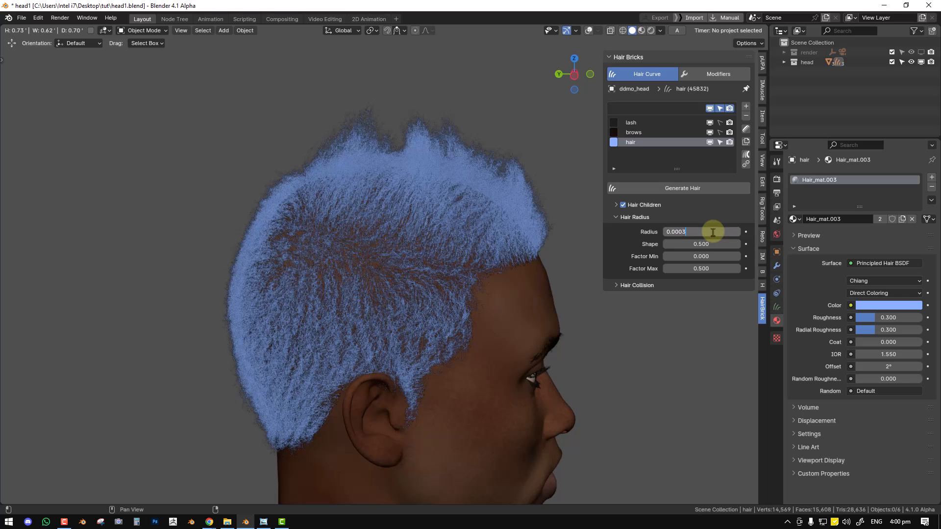
pyautogui.press('Return')
pyautogui.moveTo(539, 275); pyautogui.dragTo(405, 235, button='middle')
pyautogui.press('KP_3')
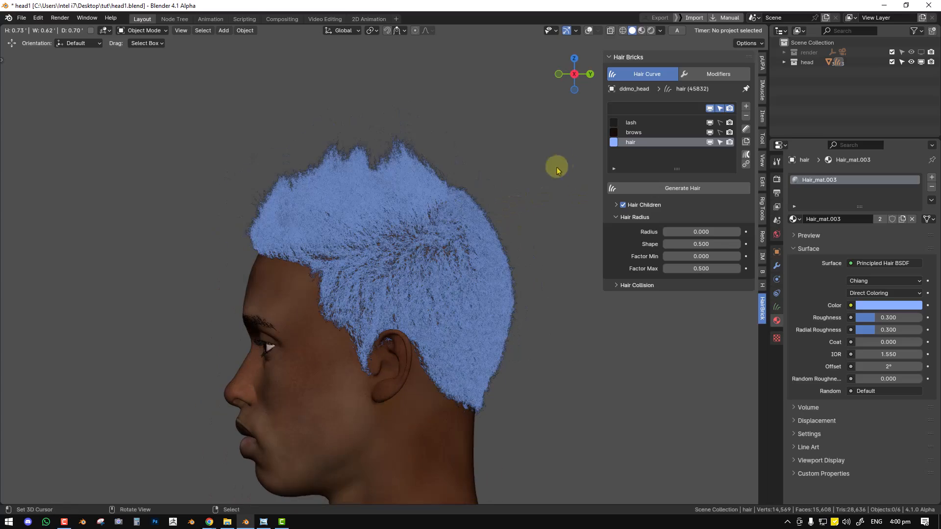
# Add a Trim effect modifier to the hair and collapse all entries in the object's modifier stack
pyautogui.click(719, 74)
pyautogui.keyDown('shift'); pyautogui.moveTo(351, 265); pyautogui.dragTo(393, 226, button='middle'); pyautogui.keyUp('shift')
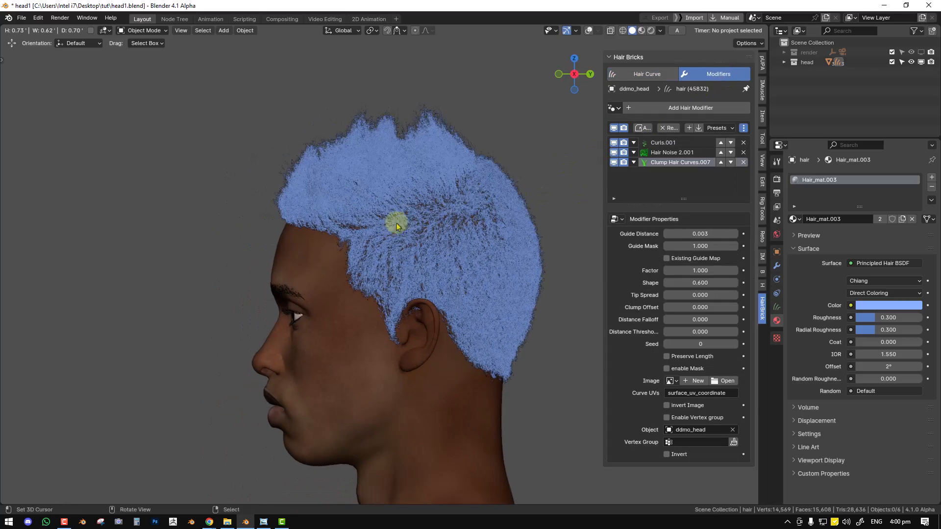
pyautogui.click(671, 108)
pyautogui.click(807, 200)
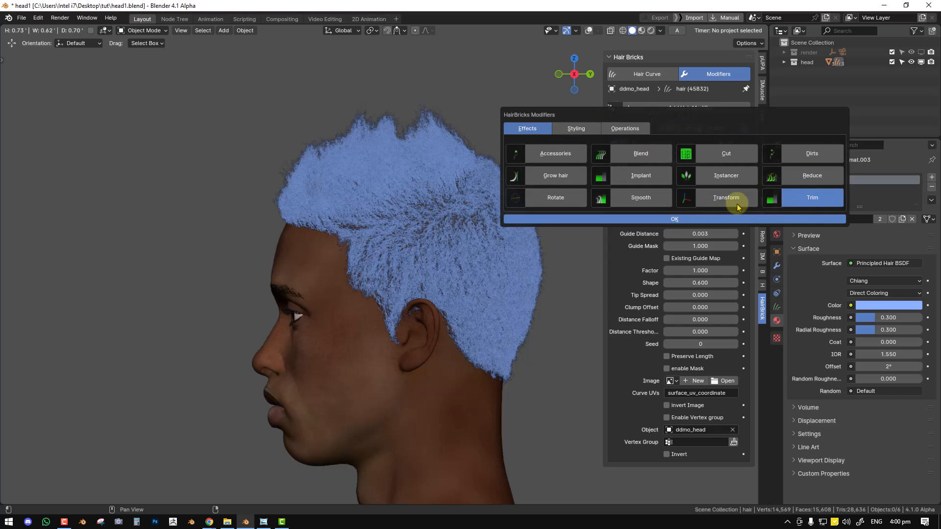
pyautogui.click(729, 220)
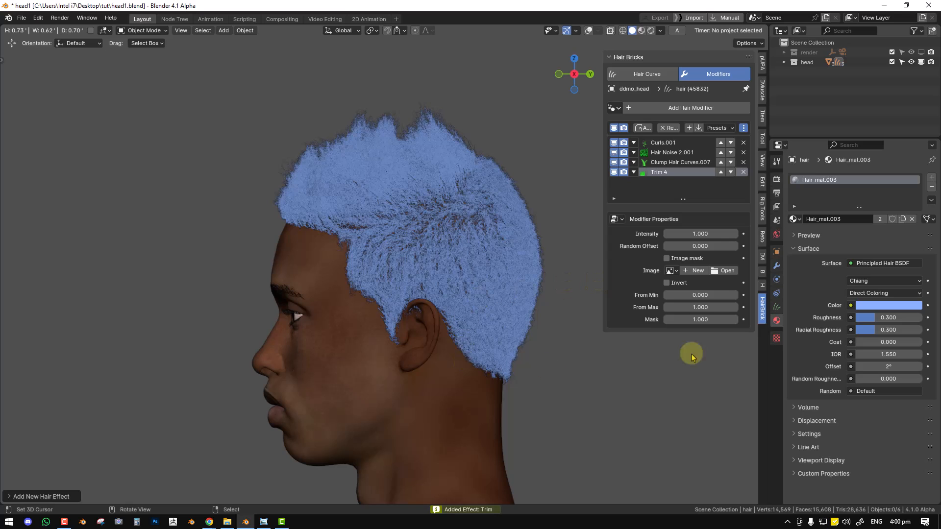
pyautogui.click(777, 266)
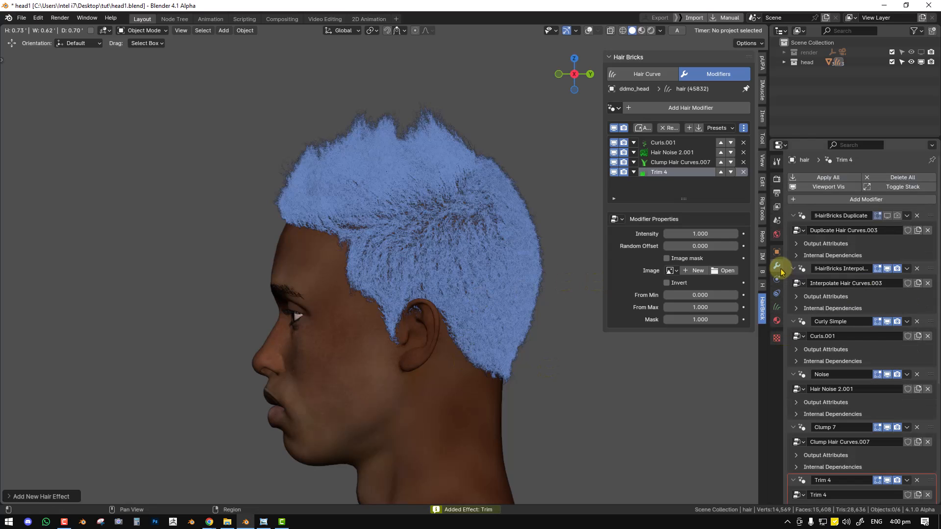
pyautogui.click(893, 187)
# Enable the Trim modifier's image mask and create a blank white 2048 × 2048 px image named "fade mask" for it
pyautogui.moveTo(414, 251)
pyautogui.mouseDown(button='middle')
pyautogui.moveTo(514, 251)
pyautogui.moveTo(531, 235)
pyautogui.moveTo(425, 245)
pyautogui.mouseUp(button='middle')
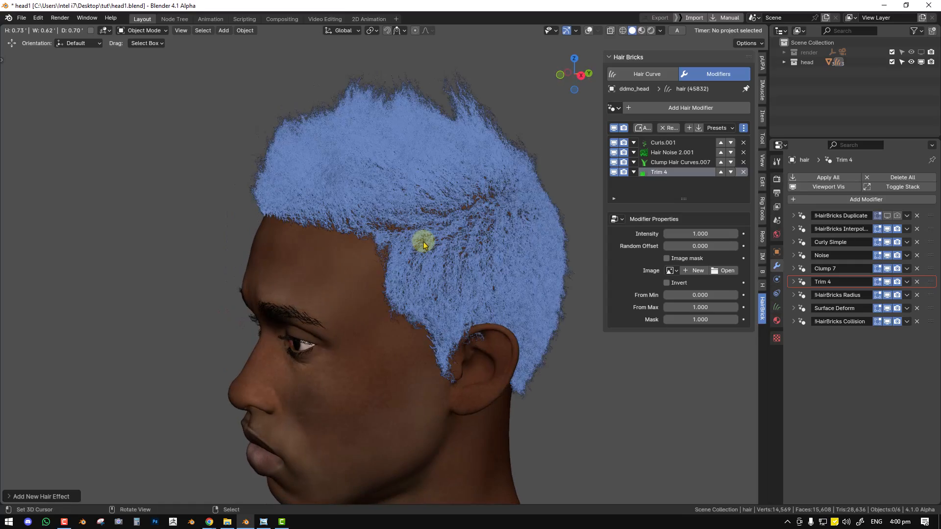
pyautogui.moveTo(494, 260); pyautogui.dragTo(460, 249, button='middle')
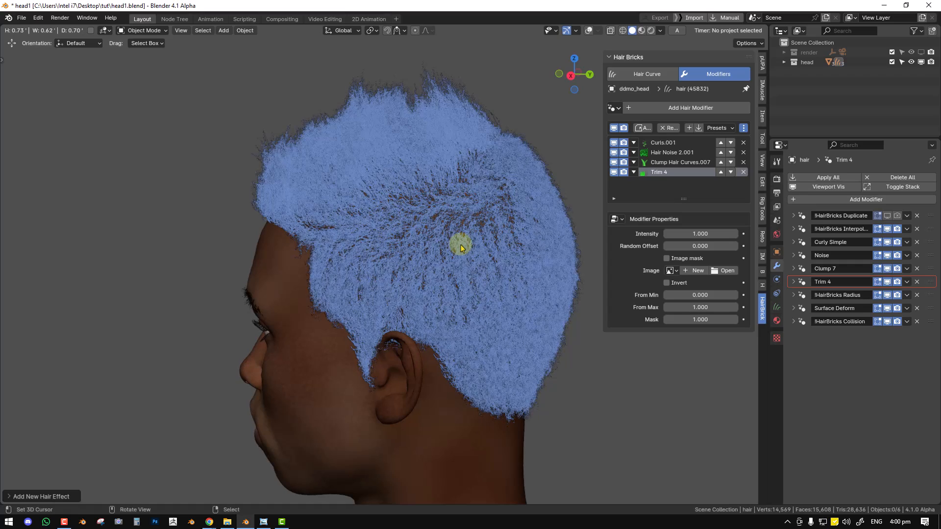
pyautogui.moveTo(367, 205); pyautogui.dragTo(543, 203, button='middle')
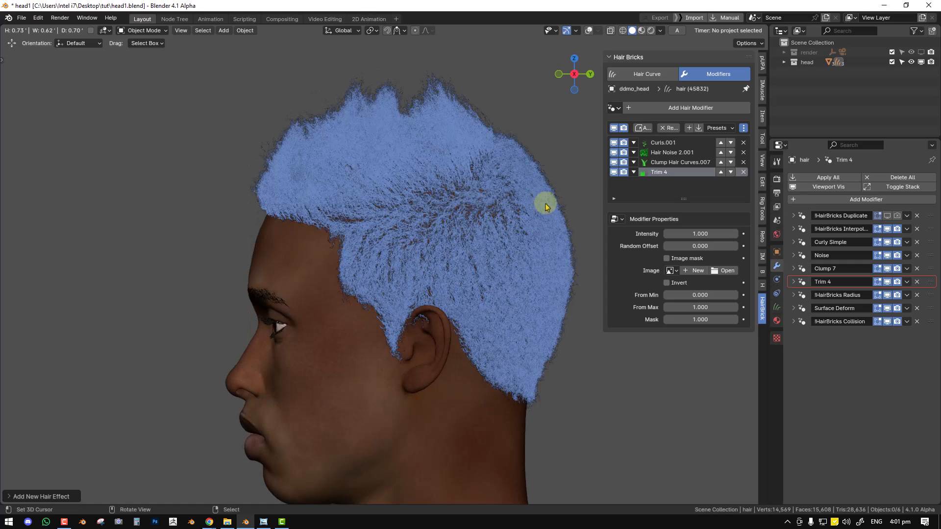
pyautogui.scroll(-1, 545, 206)
pyautogui.keyDown('shift'); pyautogui.moveTo(475, 266); pyautogui.dragTo(469, 255, button='middle'); pyautogui.keyUp('shift')
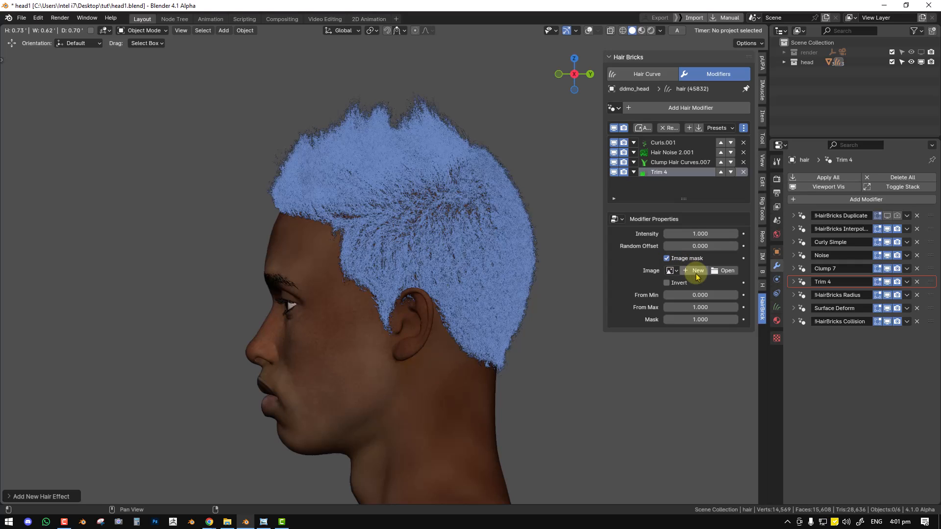
pyautogui.click(688, 271)
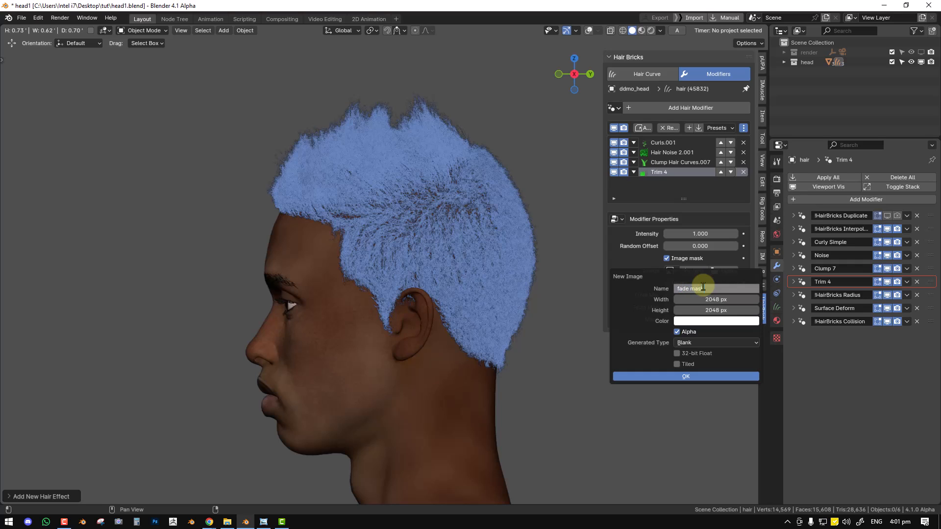
pyautogui.click(721, 322)
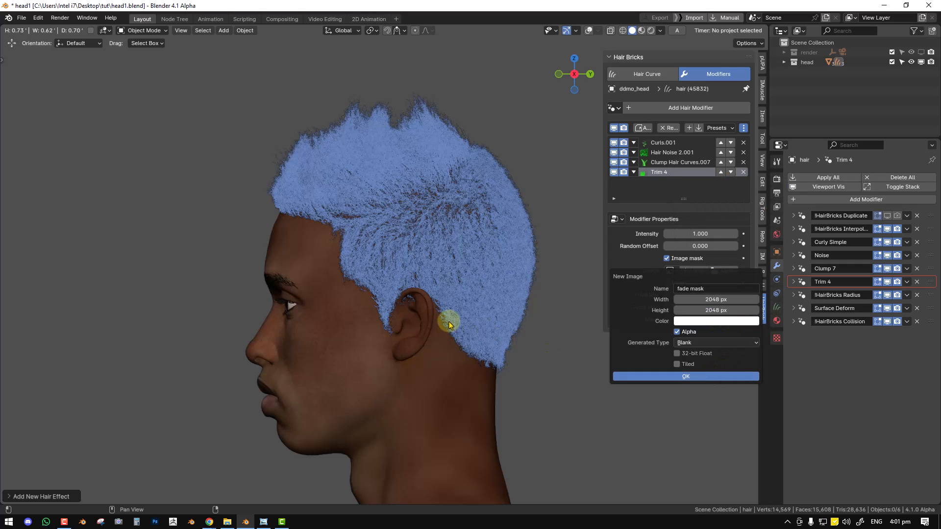
pyautogui.press('Return')
# Switch the head to Texture Paint on the fade mask with a black brush and give the brush the Root falloff curve
pyautogui.scroll(2, 449, 325)
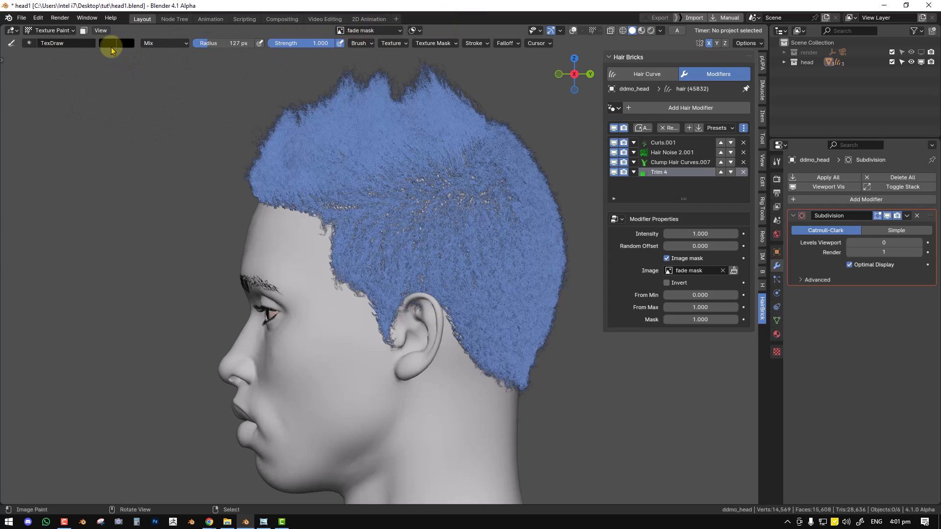
pyautogui.click(505, 43)
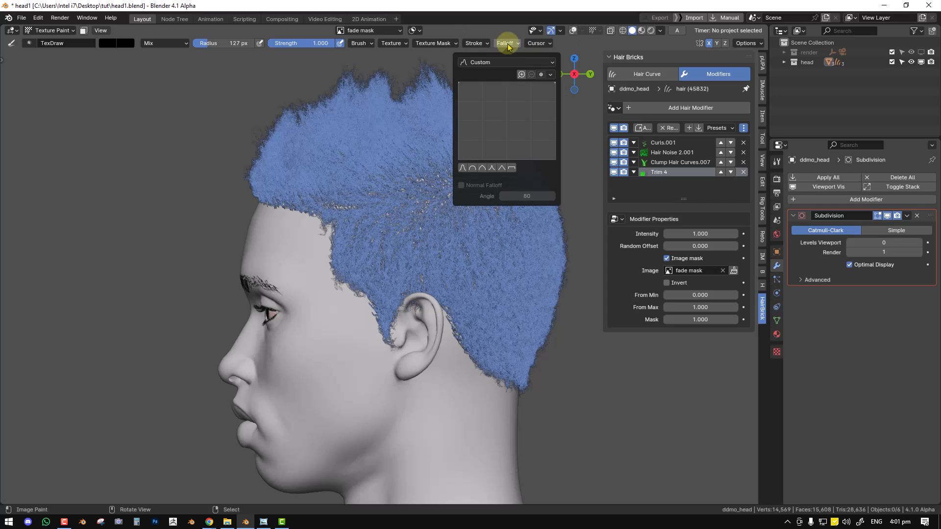
pyautogui.click(483, 168)
pyautogui.click(493, 168)
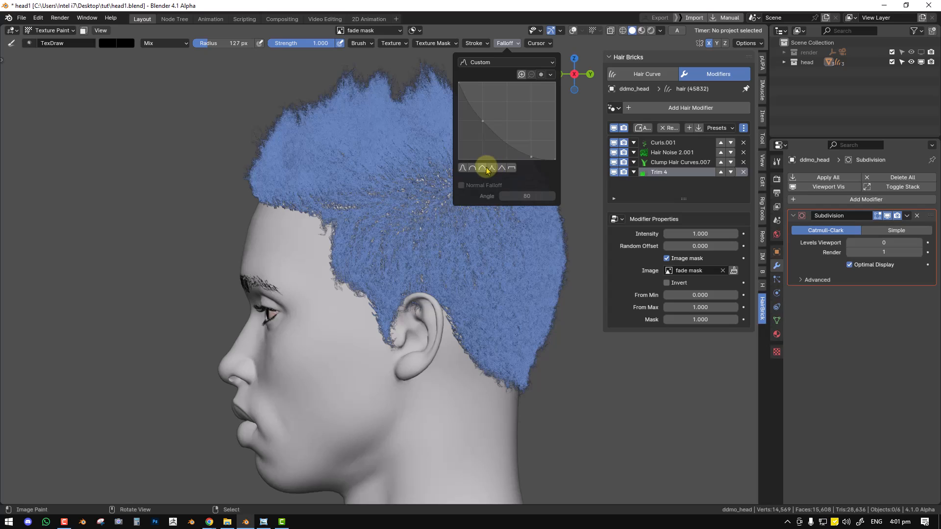
pyautogui.click(485, 168)
# Paint the face, ears and upper neck below the fade line black on the fade mask from the side view
pyautogui.keyDown('shift'); pyautogui.moveTo(415, 273); pyautogui.dragTo(420, 229, button='middle'); pyautogui.keyUp('shift')
pyautogui.scroll(-1, 435, 234)
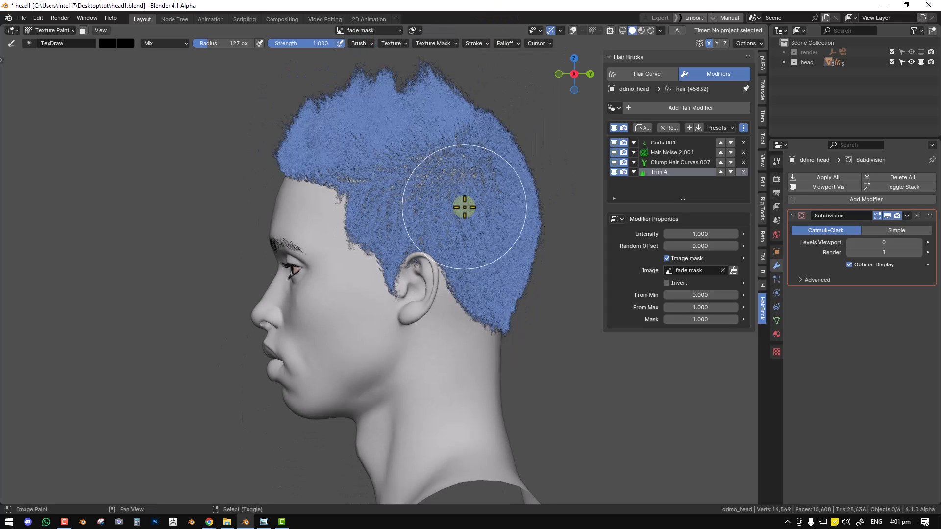
pyautogui.scroll(1, 441, 187)
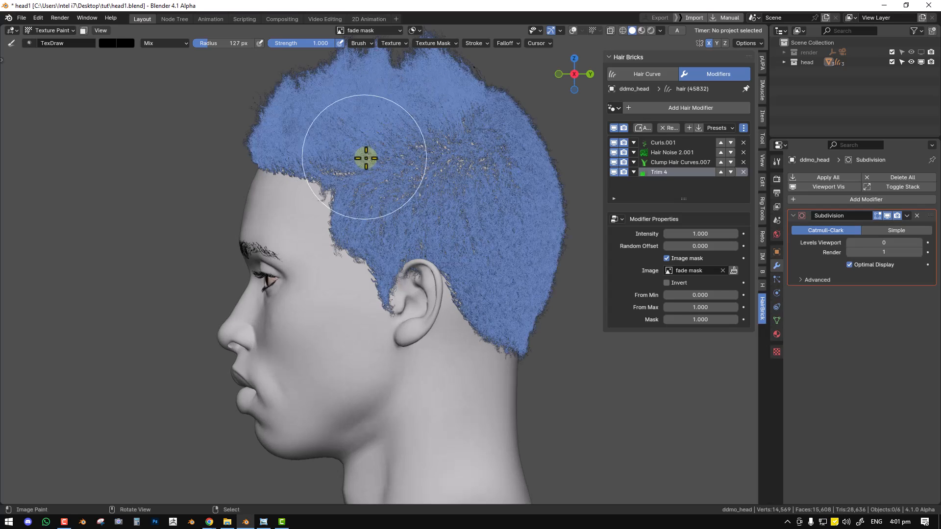
pyautogui.press('q')
pyautogui.click(320, 203)
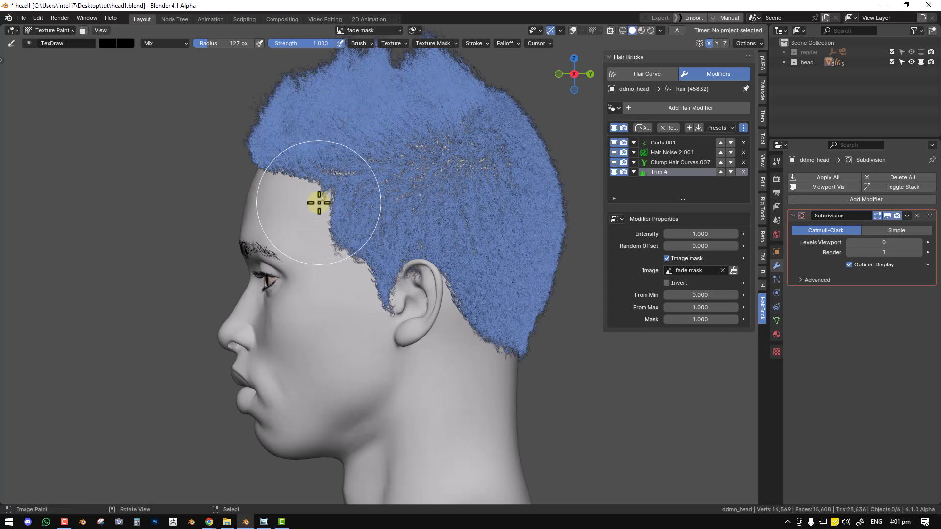
pyautogui.scroll(-1, 391, 278)
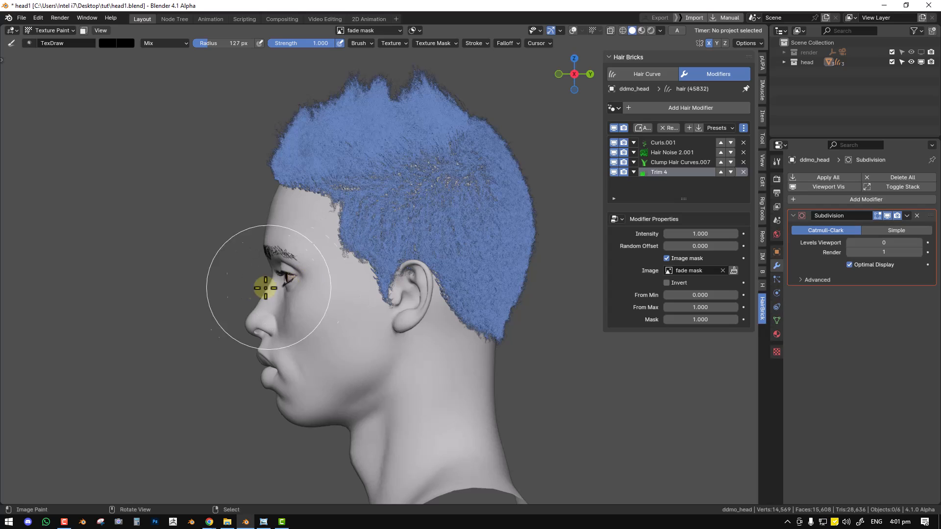
pyautogui.moveTo(270, 338)
pyautogui.mouseDown()
pyautogui.moveTo(275, 320)
pyautogui.moveTo(419, 274)
pyautogui.moveTo(476, 290)
pyautogui.moveTo(514, 322)
pyautogui.moveTo(516, 349)
pyautogui.moveTo(508, 307)
pyautogui.moveTo(456, 275)
pyautogui.moveTo(370, 286)
pyautogui.moveTo(280, 330)
pyautogui.moveTo(494, 346)
pyautogui.moveTo(394, 296)
pyautogui.moveTo(297, 361)
pyautogui.mouseUp()
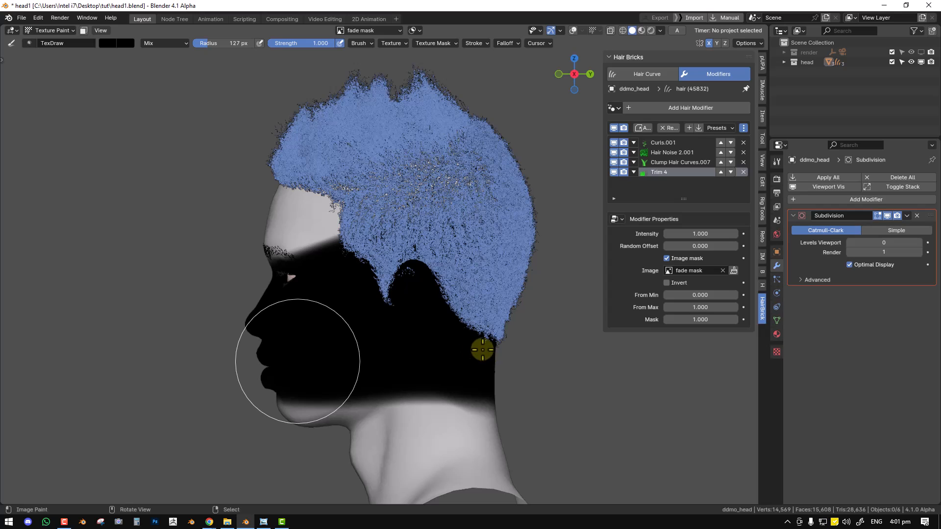
pyautogui.moveTo(474, 245); pyautogui.dragTo(468, 245, button='middle')
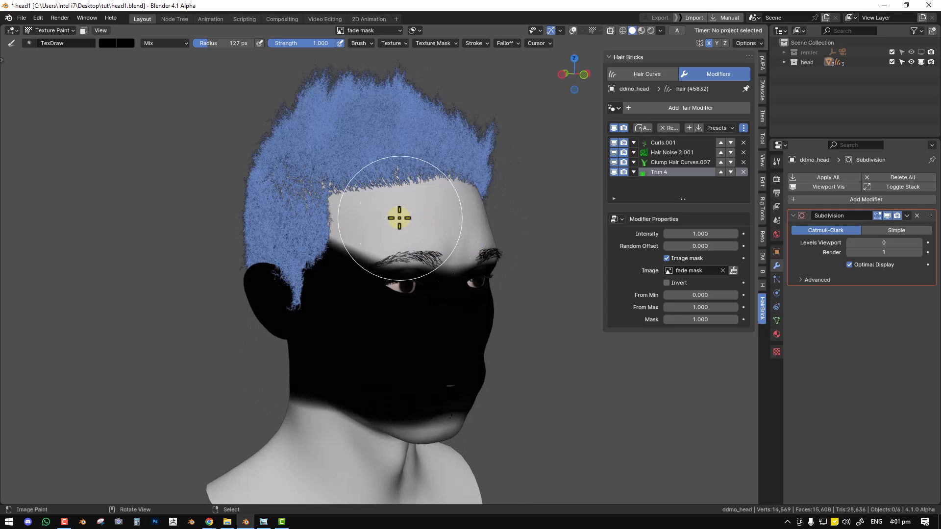
# Reduce the brush radius to 62 px and paint a black band along the front hairline on the fade mask
pyautogui.moveTo(420, 222); pyautogui.dragTo(352, 216, button='middle')
pyautogui.press('q')
pyautogui.click(466, 152)
pyautogui.press('q')
pyautogui.click(451, 141)
pyautogui.moveTo(411, 187); pyautogui.dragTo(421, 228, button='middle')
pyautogui.scroll(2, 421, 230)
pyautogui.press('f')
pyautogui.click(387, 219)
pyautogui.moveTo(431, 248); pyautogui.dragTo(273, 213)
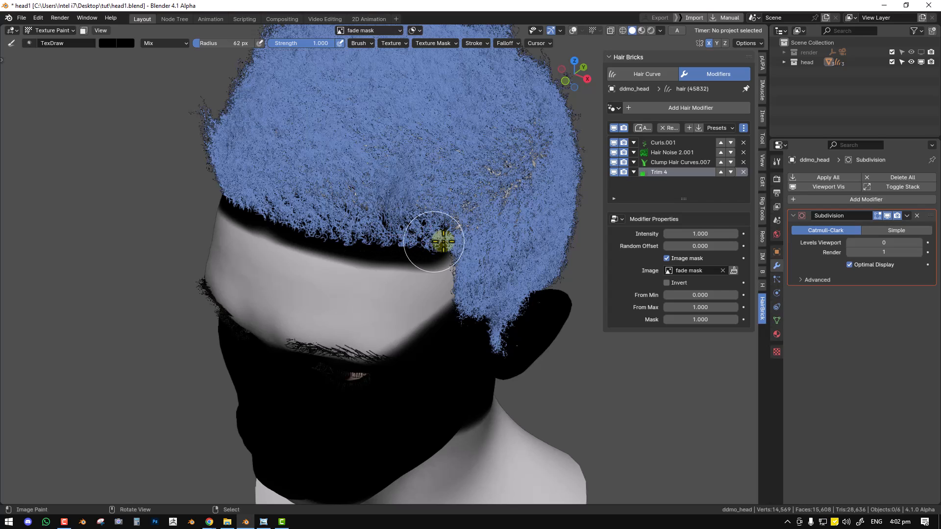
# Set the brush radius to 51 px and paint the hairline at the temple black
pyautogui.moveTo(411, 221); pyautogui.dragTo(362, 184, button='middle')
pyautogui.press('f')
pyautogui.click(376, 203)
pyautogui.press('f')
pyautogui.click(369, 182)
pyautogui.moveTo(355, 169)
pyautogui.mouseDown()
pyautogui.moveTo(370, 179)
pyautogui.moveTo(370, 195)
pyautogui.mouseUp()
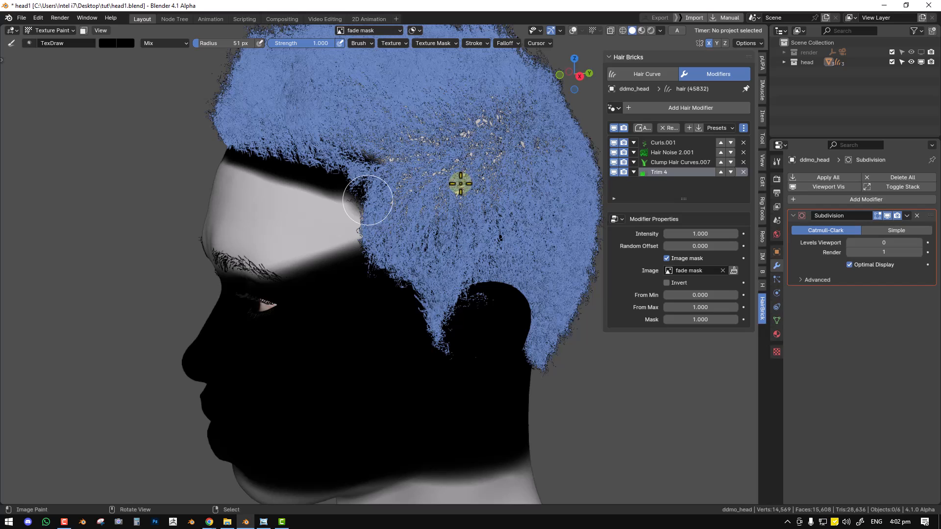
# Return the head to Object Mode, set the Trim modifier's intensity to 0 and inspect the trimmed hair from the side
pyautogui.click(363, 30)
pyautogui.moveTo(451, 223); pyautogui.dragTo(572, 220, button='middle')
pyautogui.hotkey('ctrl', 'Tab')
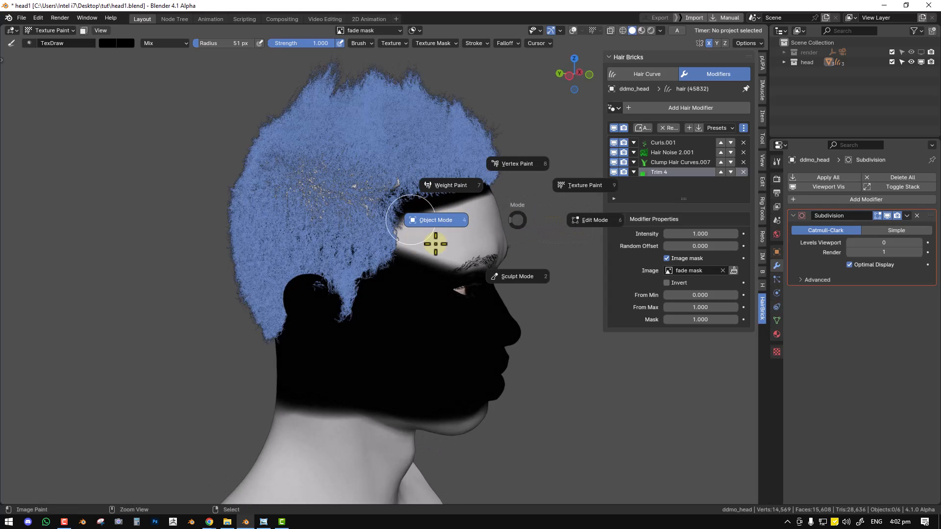
pyautogui.click(449, 220)
pyautogui.moveTo(483, 225); pyautogui.dragTo(359, 234, button='middle')
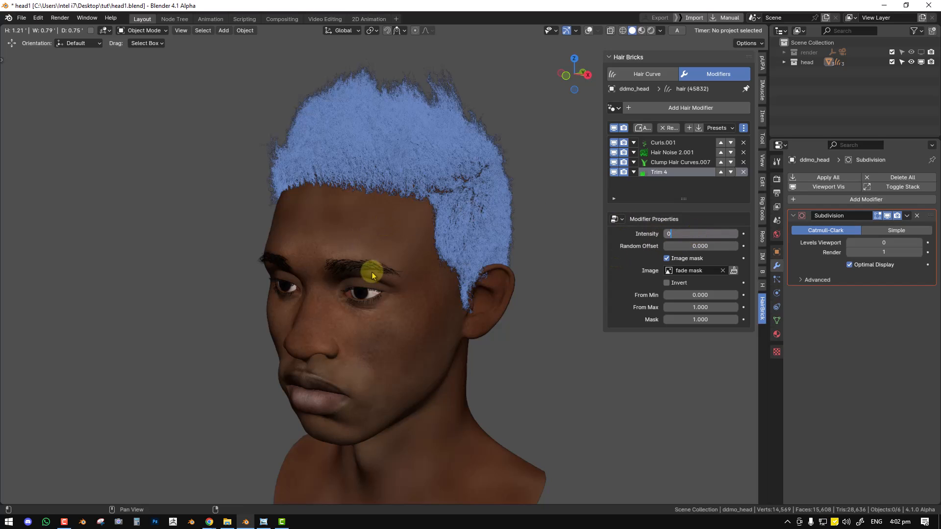
pyautogui.press('Return')
pyautogui.moveTo(479, 238); pyautogui.dragTo(508, 242, button='middle')
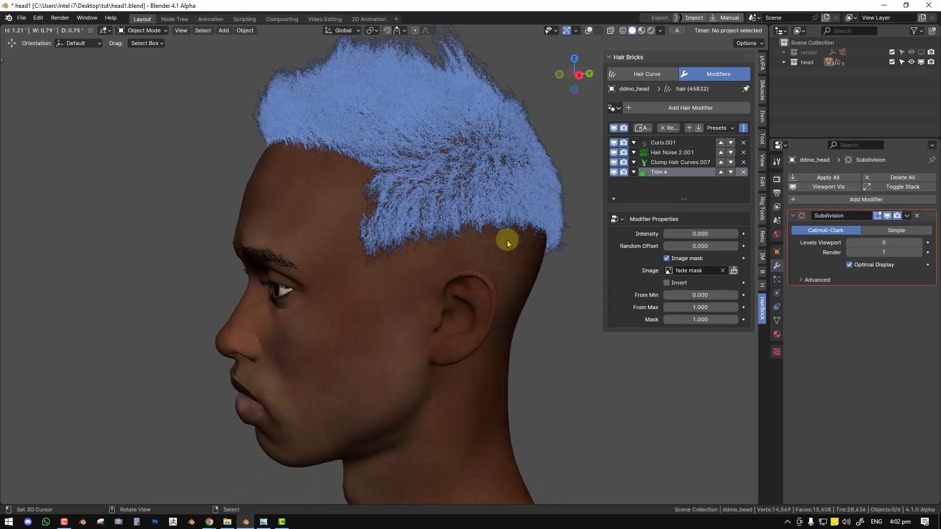
# Enlarge the Outliner area and switch it to an Image Editor showing the whole fade mask image
pyautogui.moveTo(430, 238); pyautogui.dragTo(396, 225, button='middle')
pyautogui.moveTo(822, 140); pyautogui.dragTo(823, 202)
pyautogui.moveTo(343, 248); pyautogui.dragTo(422, 238, button='middle')
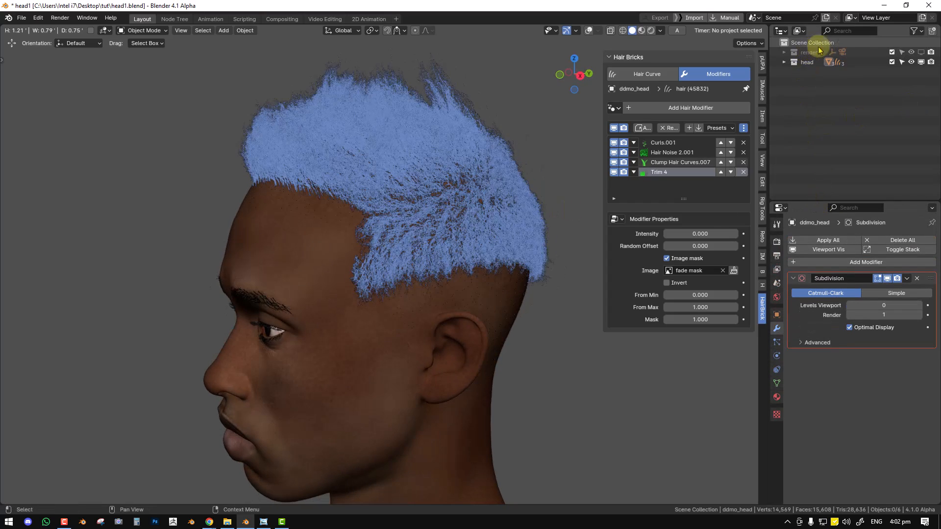
pyautogui.click(801, 31)
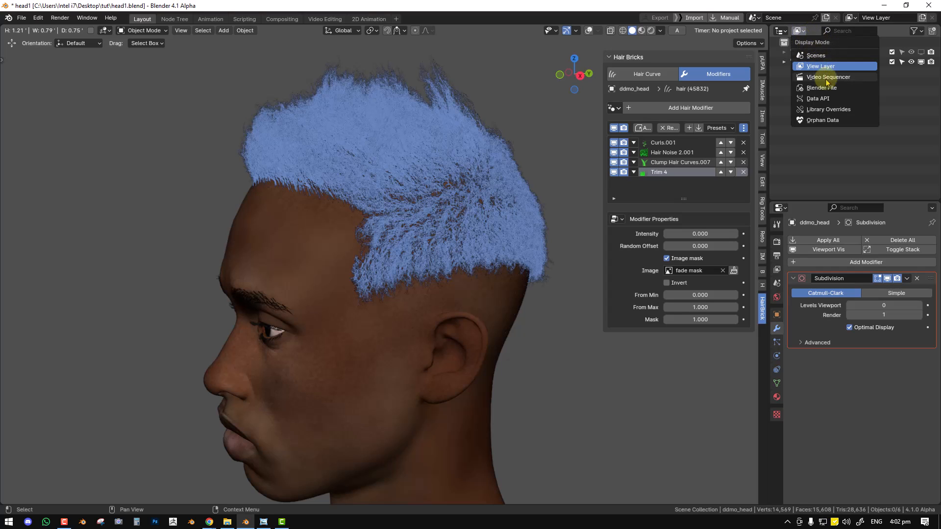
pyautogui.click(782, 31)
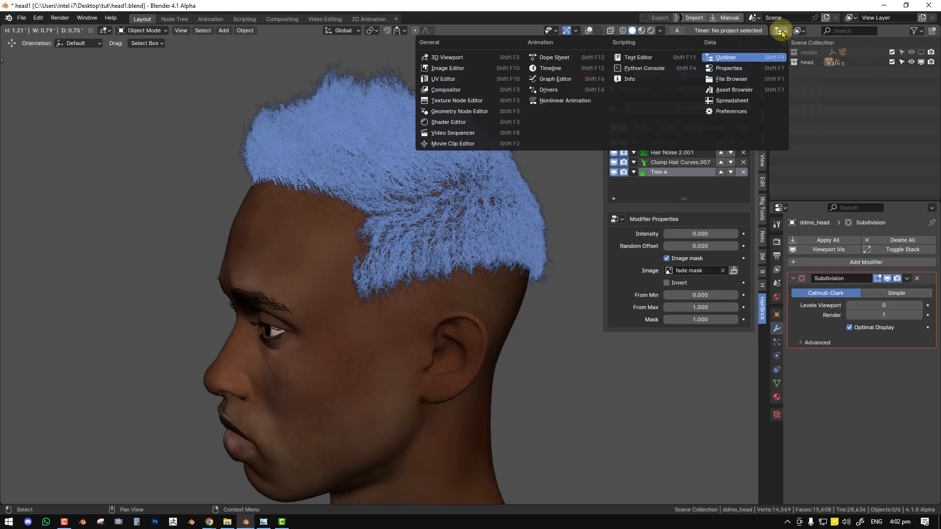
pyautogui.click(468, 101)
pyautogui.click(783, 31)
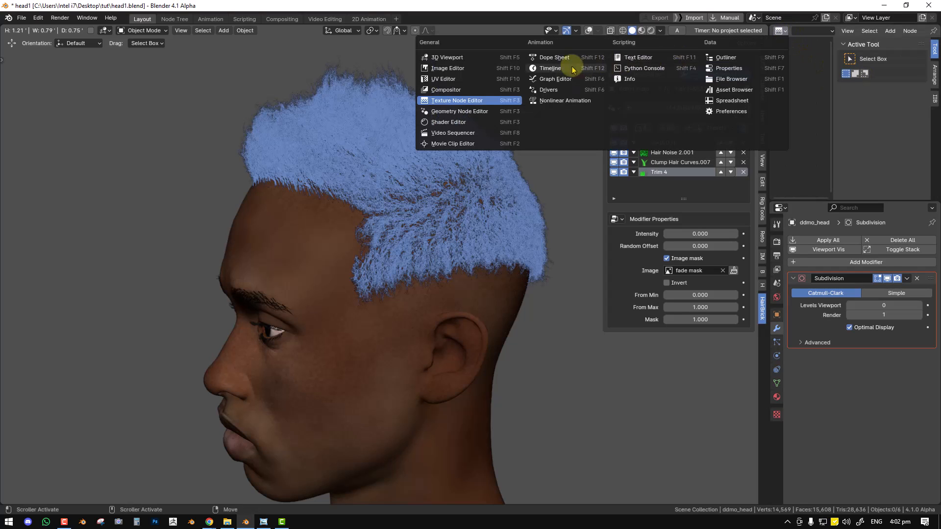
pyautogui.click(468, 69)
pyautogui.moveTo(879, 79); pyautogui.dragTo(876, 58, button='middle')
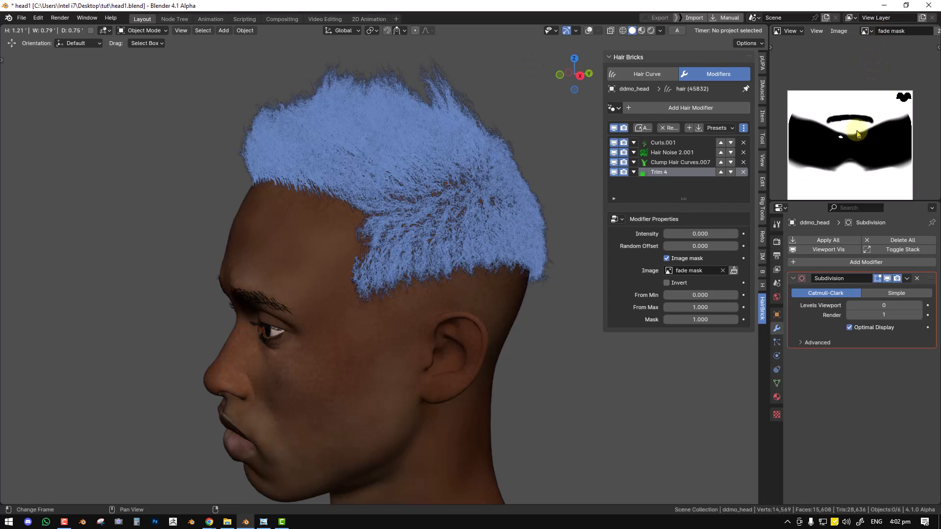
pyautogui.moveTo(858, 135); pyautogui.dragTo(869, 119, button='middle')
# Start saving the fade mask image as a separate file in the Desktop folder and open the file format choices
pyautogui.click(838, 31)
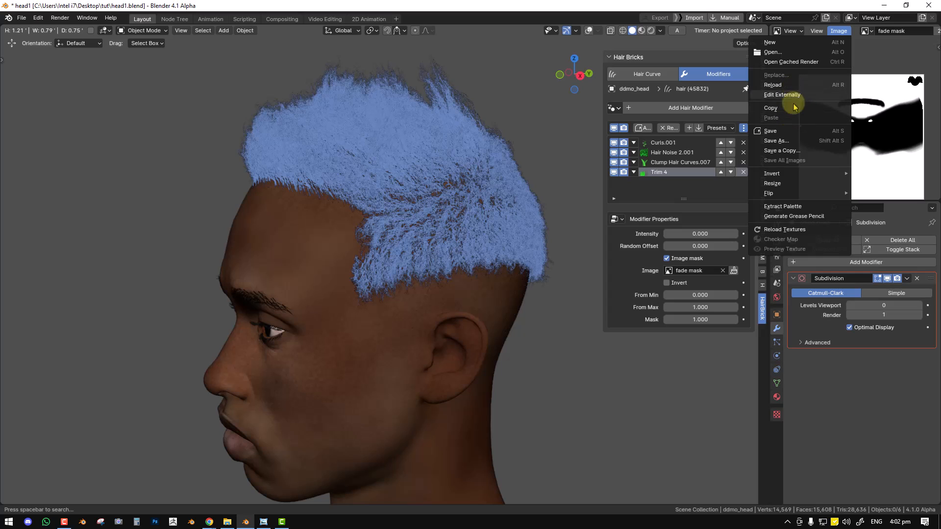
pyautogui.click(778, 141)
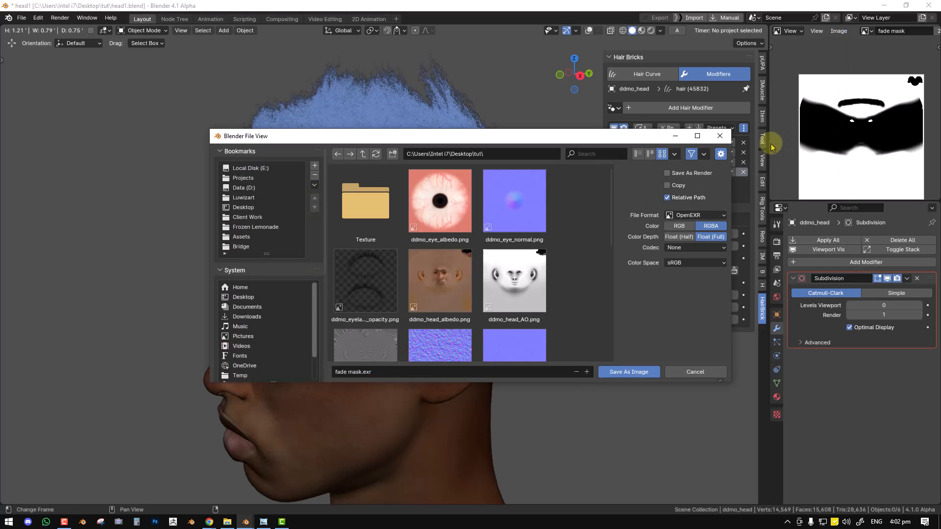
pyautogui.click(244, 297)
pyautogui.click(696, 215)
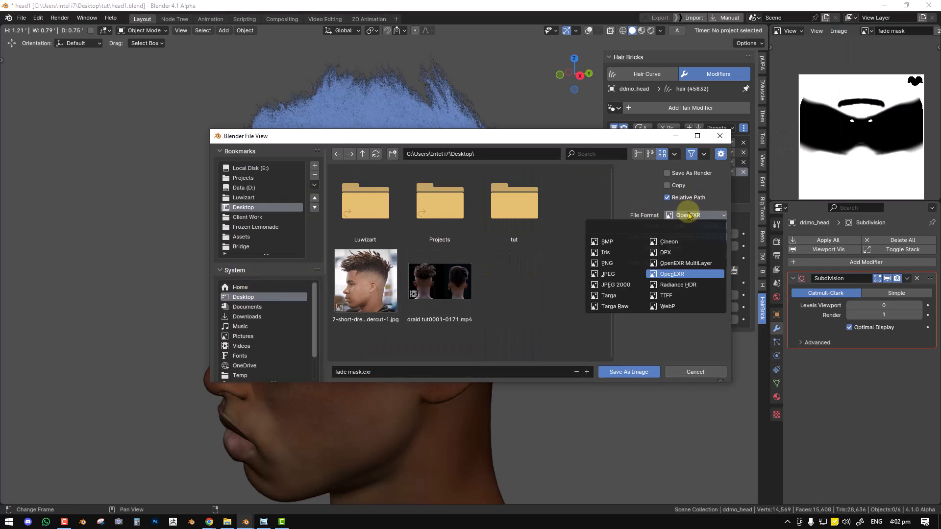
# Save the fade mask image as fade mask.png in PNG format on the Desktop and open it for external editing
pyautogui.click(615, 269)
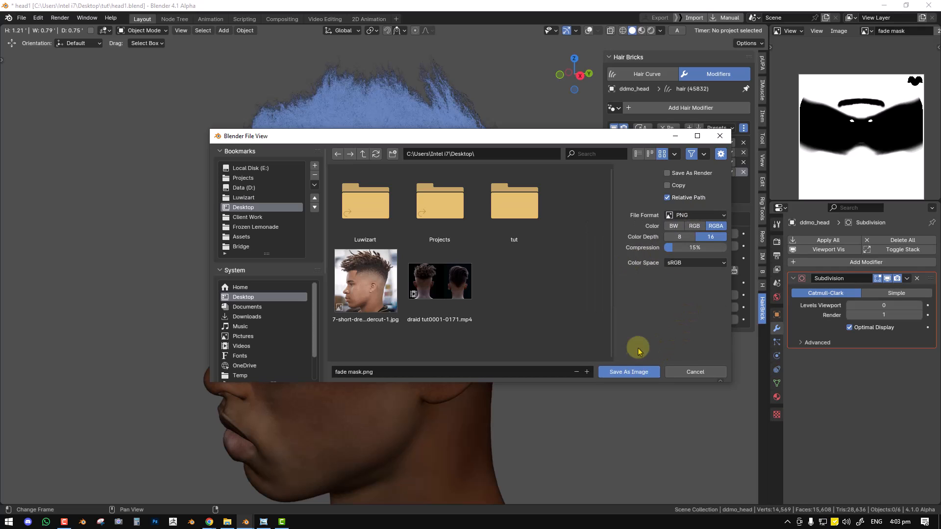
pyautogui.click(620, 375)
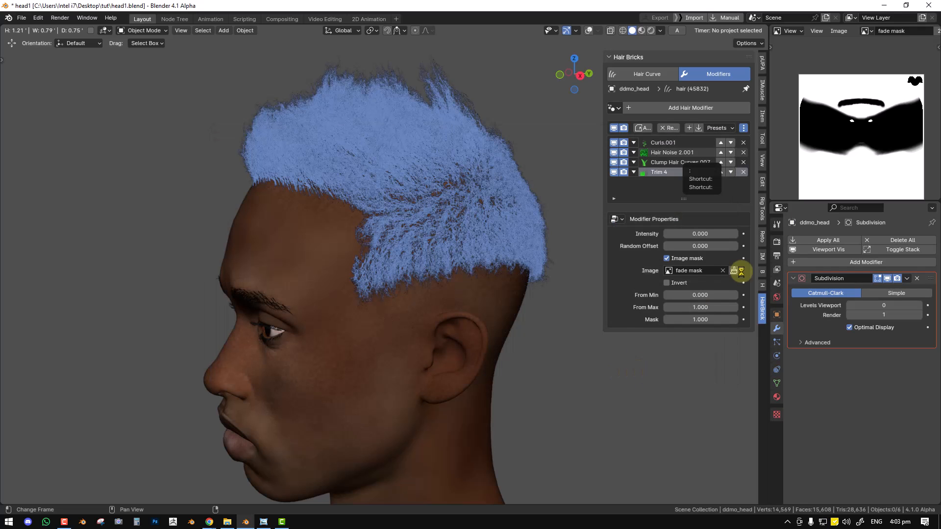
pyautogui.click(840, 32)
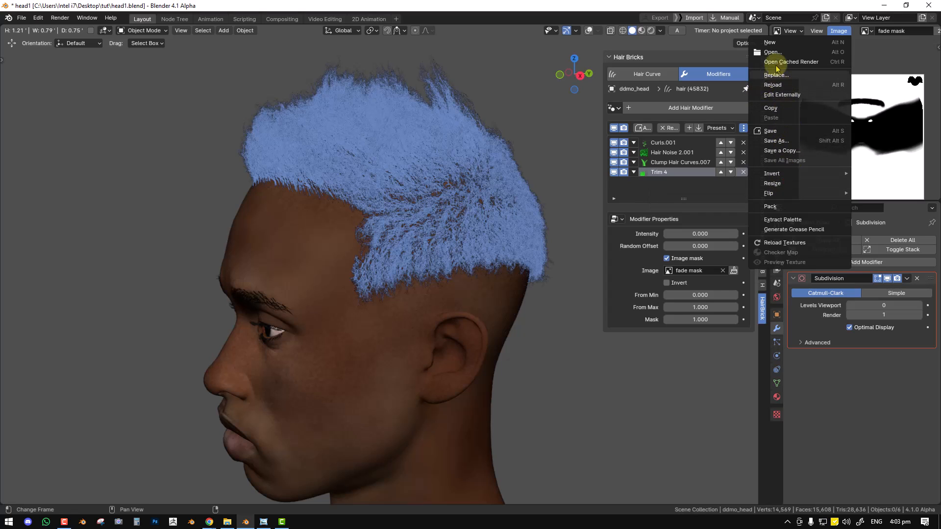
pyautogui.click(794, 96)
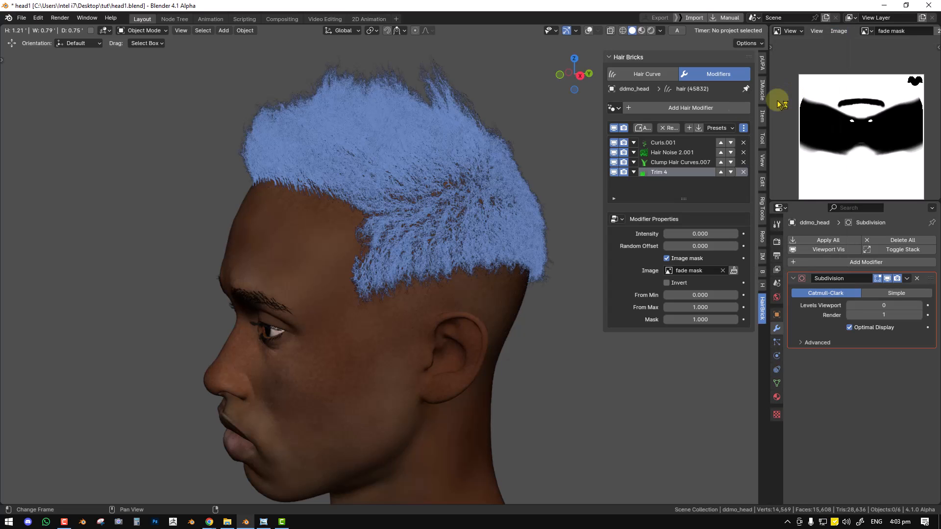
pyautogui.moveTo(494, 155)
pyautogui.mouseDown(button='middle')
pyautogui.moveTo(525, 160)
pyautogui.moveTo(495, 149)
pyautogui.mouseUp(button='middle')
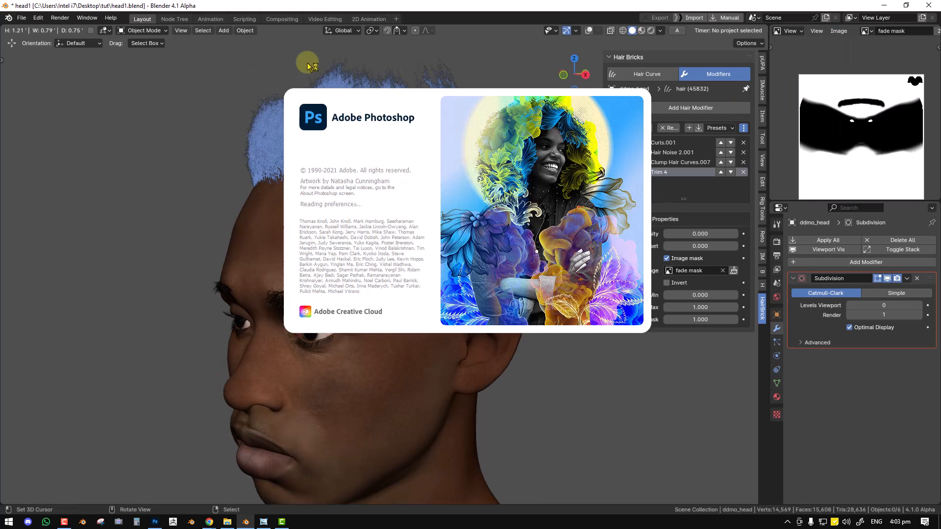
# Check which external image editor is set under the Applications file paths in Preferences, and close the preferences window
pyautogui.press('F4')
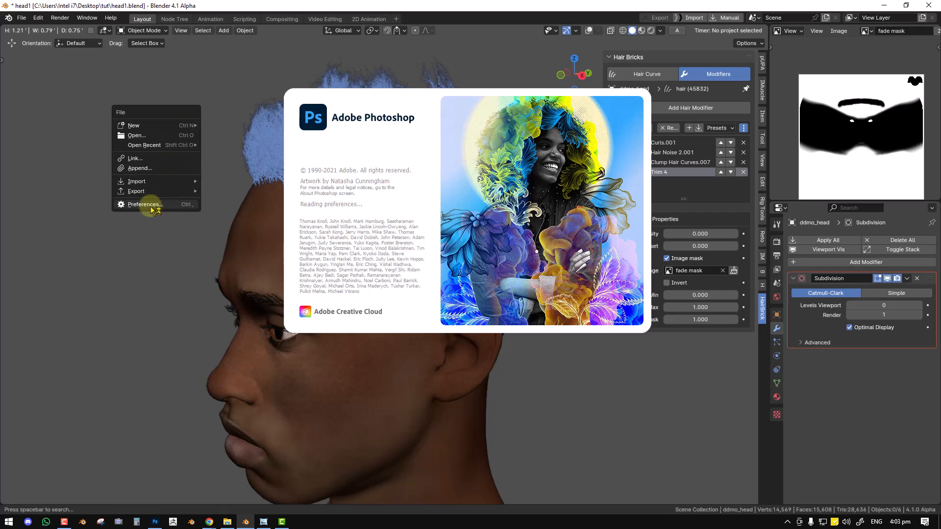
pyautogui.click(153, 206)
pyautogui.moveTo(206, 76); pyautogui.dragTo(334, 78)
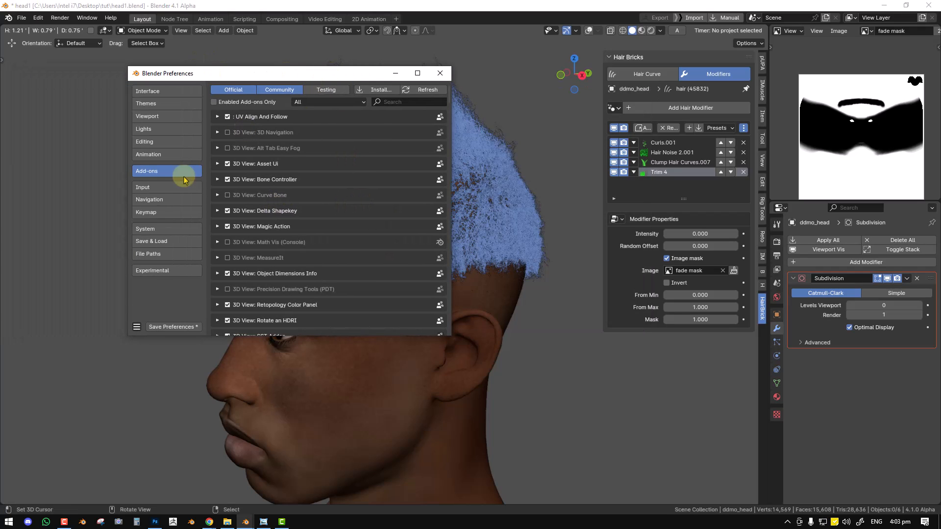
pyautogui.click(159, 252)
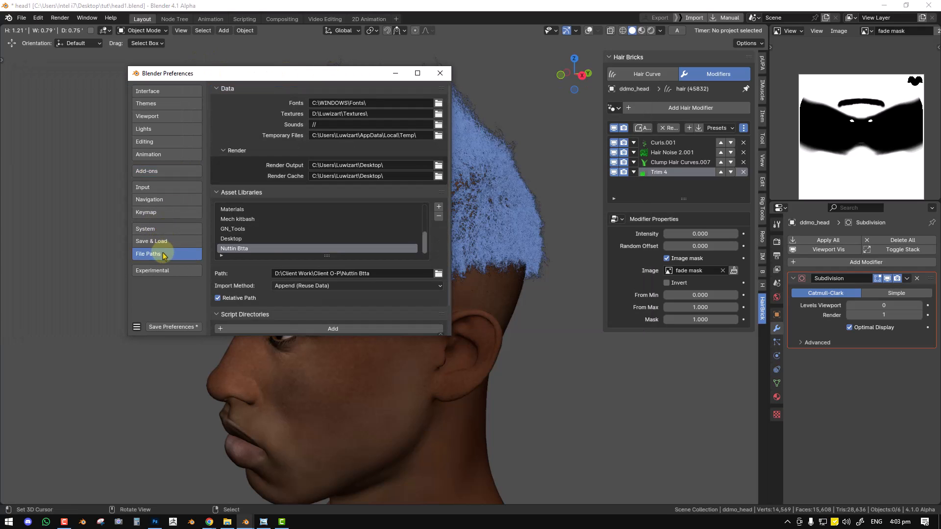
pyautogui.scroll(-2, 270, 304)
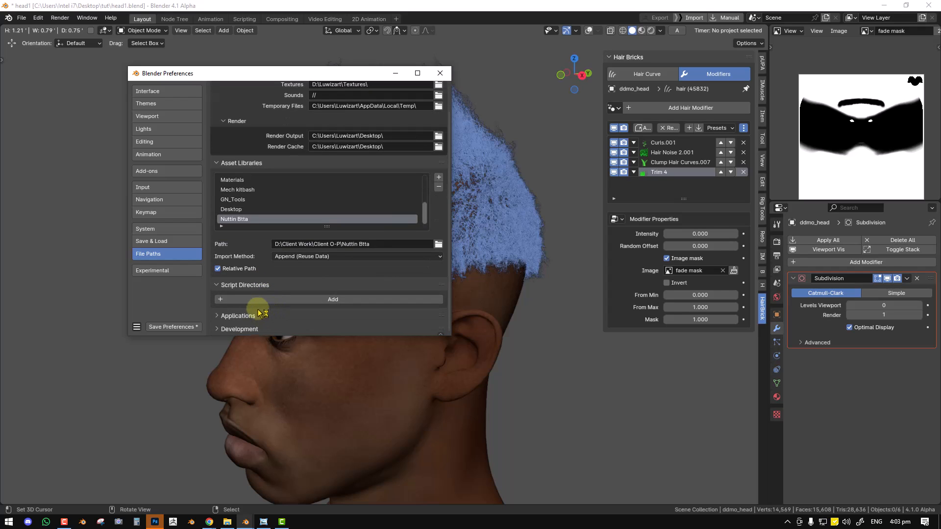
pyautogui.click(238, 316)
pyautogui.scroll(-3, 267, 315)
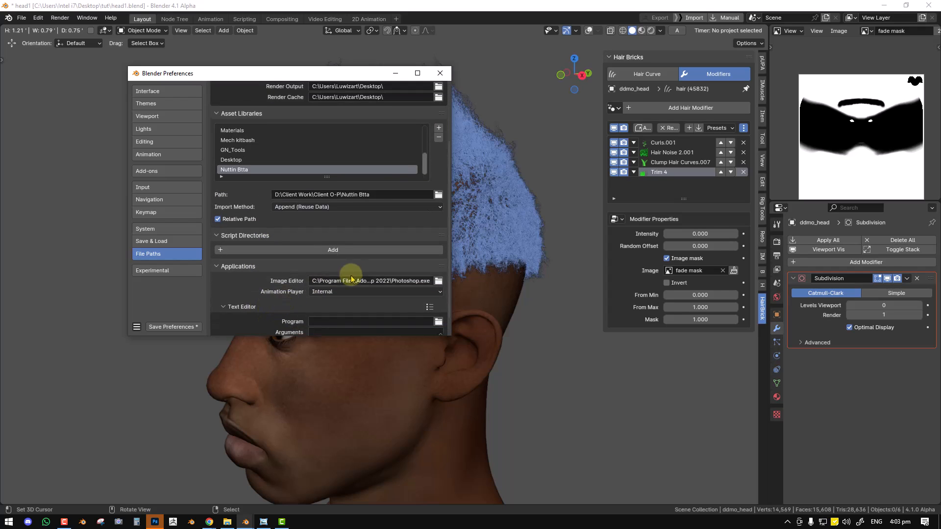
pyautogui.scroll(-1, 297, 304)
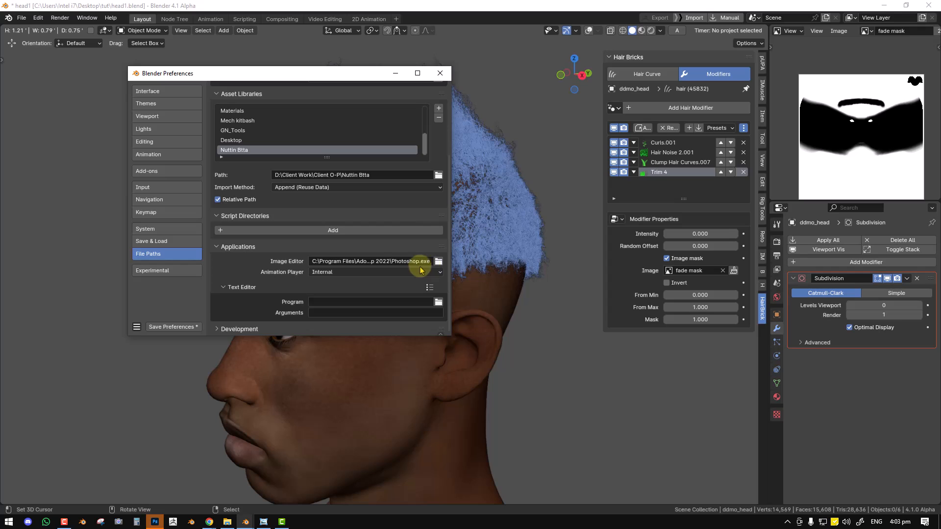
pyautogui.click(242, 247)
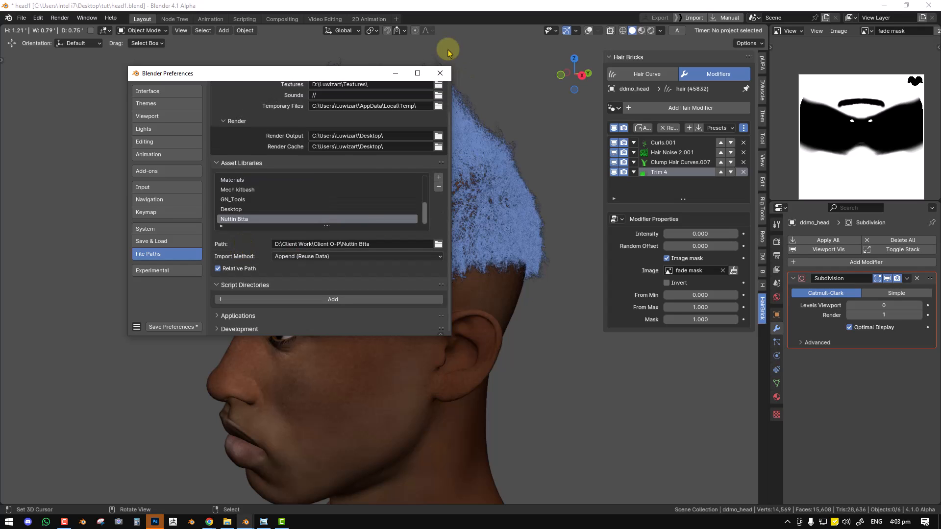
pyautogui.click(440, 75)
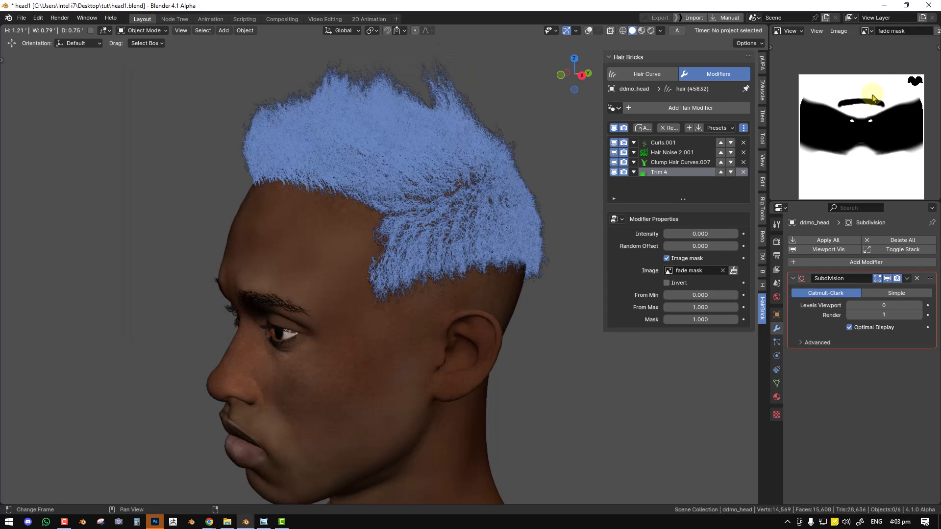
# Switch to Photoshop and apply a strong Gaussian Blur to the whole fade mask layer
pyautogui.click(157, 522)
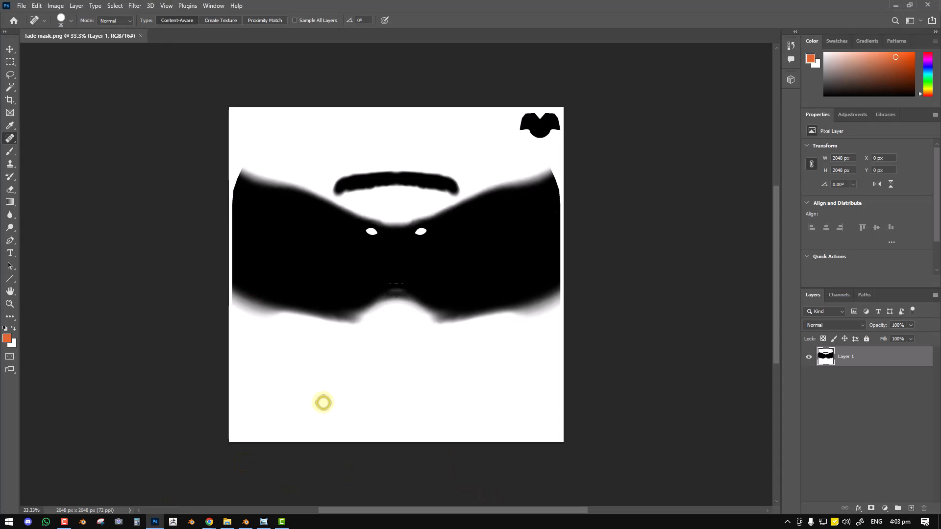
pyautogui.click(134, 6)
pyautogui.moveTo(150, 132)
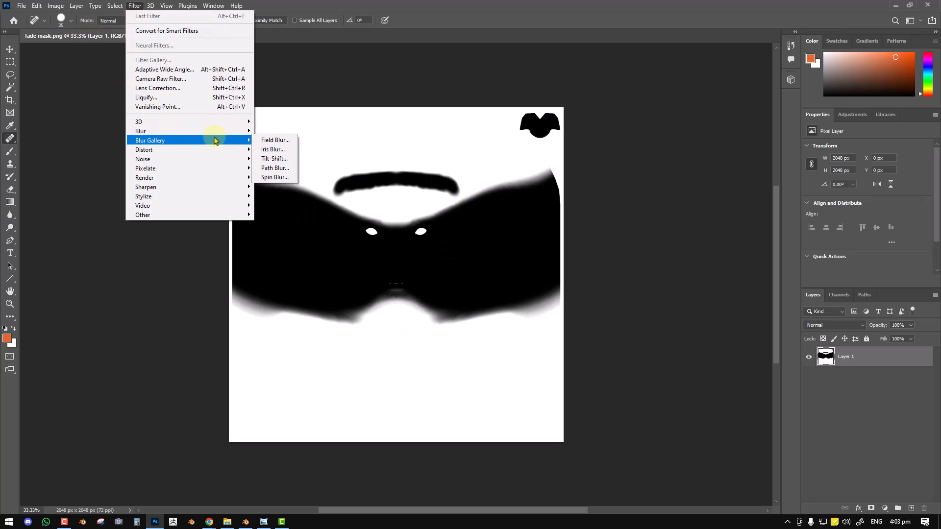
pyautogui.click(270, 168)
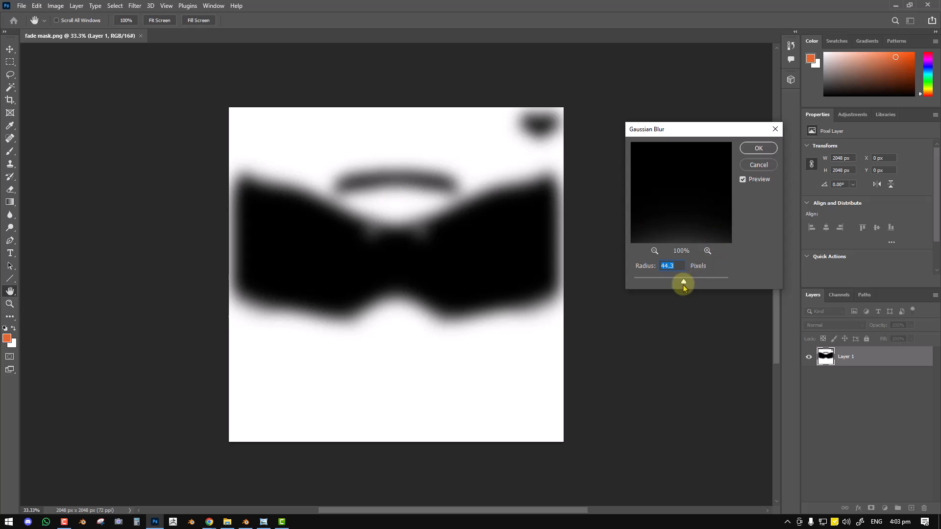
pyautogui.moveTo(700, 282); pyautogui.dragTo(699, 281)
pyautogui.click(760, 148)
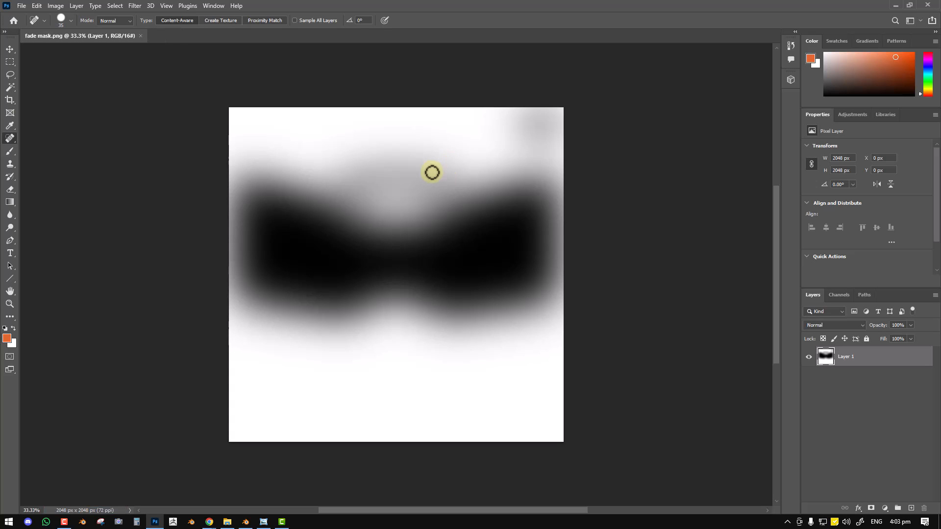
# Return to Blender and reload the fade mask image to bring in the blurred version
pyautogui.hotkey('alt', 'Tab')
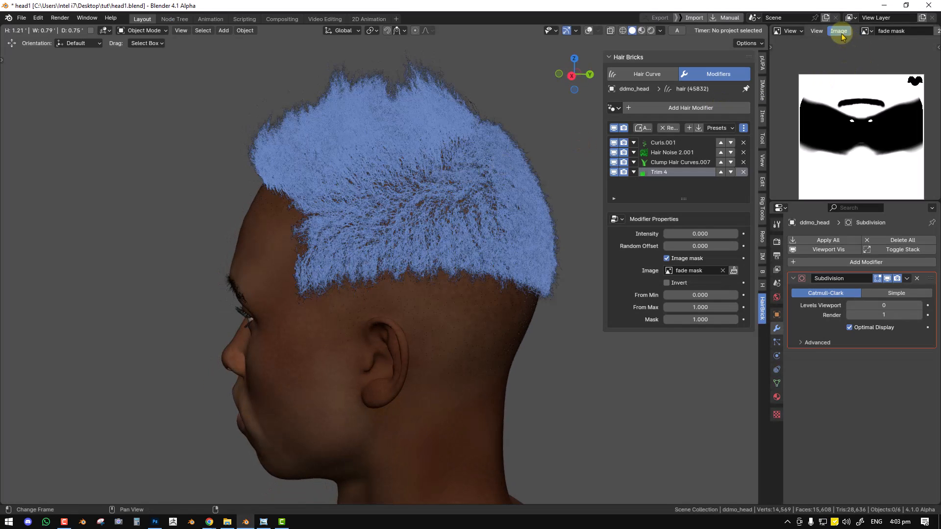
pyautogui.hotkey('alt', 'Tab')
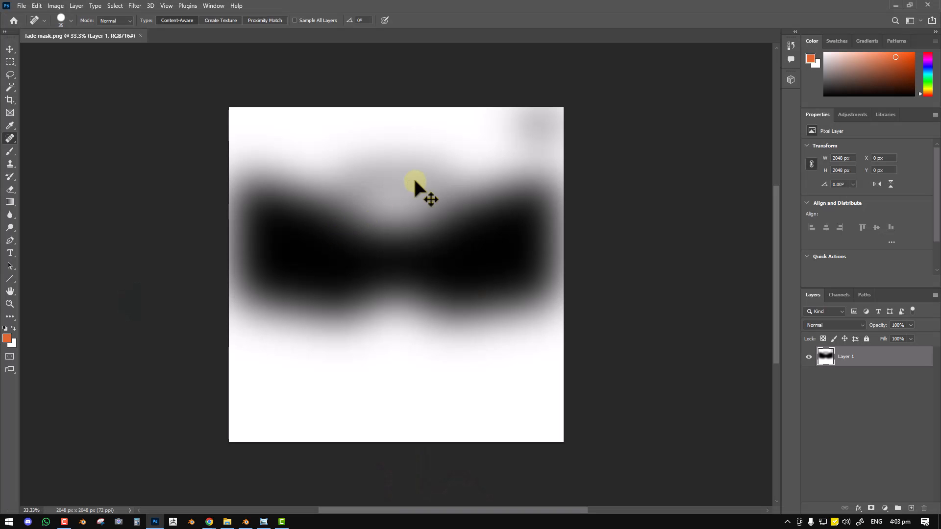
pyautogui.hotkey('alt', 'Tab')
pyautogui.click(839, 30)
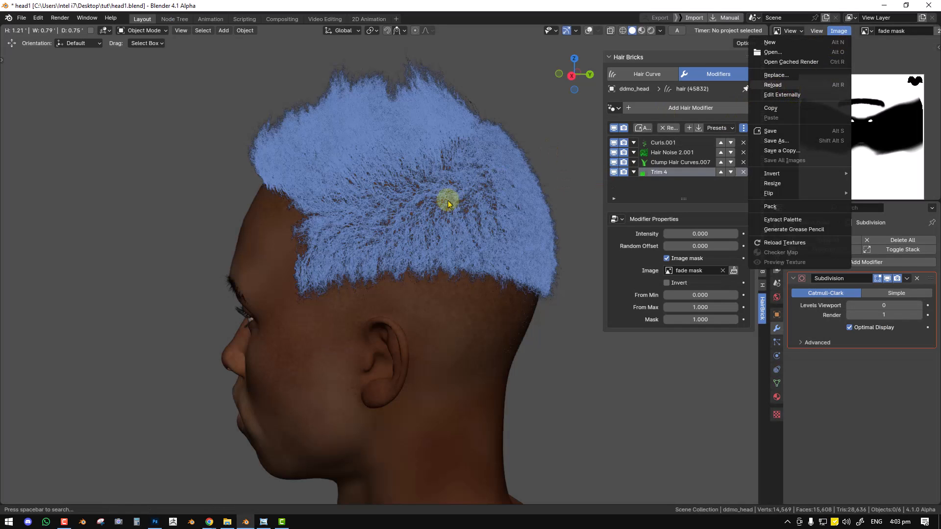
pyautogui.moveTo(385, 238)
pyautogui.mouseDown(button='middle')
pyautogui.moveTo(429, 259)
pyautogui.moveTo(491, 260)
pyautogui.moveTo(368, 244)
pyautogui.moveTo(513, 248)
pyautogui.moveTo(369, 241)
pyautogui.moveTo(435, 235)
pyautogui.moveTo(466, 277)
pyautogui.moveTo(443, 218)
pyautogui.moveTo(380, 229)
pyautogui.mouseUp(button='middle')
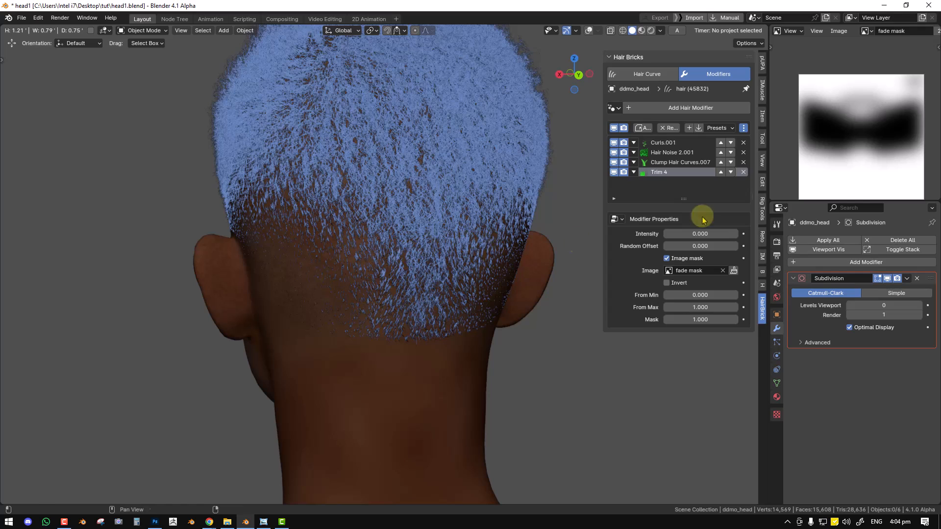
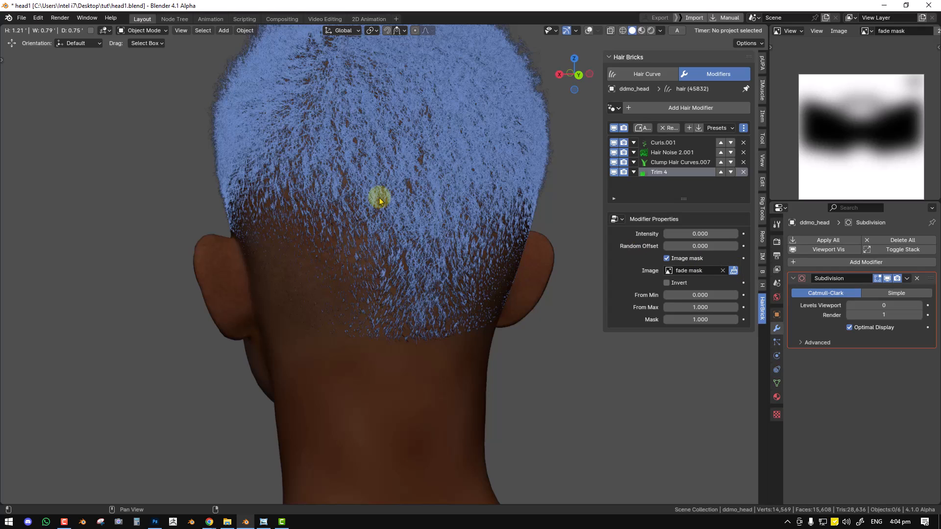
# Put the head into Texture Paint mode and set the brush falloff curve to the Sharp preset
pyautogui.moveTo(497, 202); pyautogui.dragTo(480, 208, button='middle')
pyautogui.press('f')
pyautogui.click(472, 245)
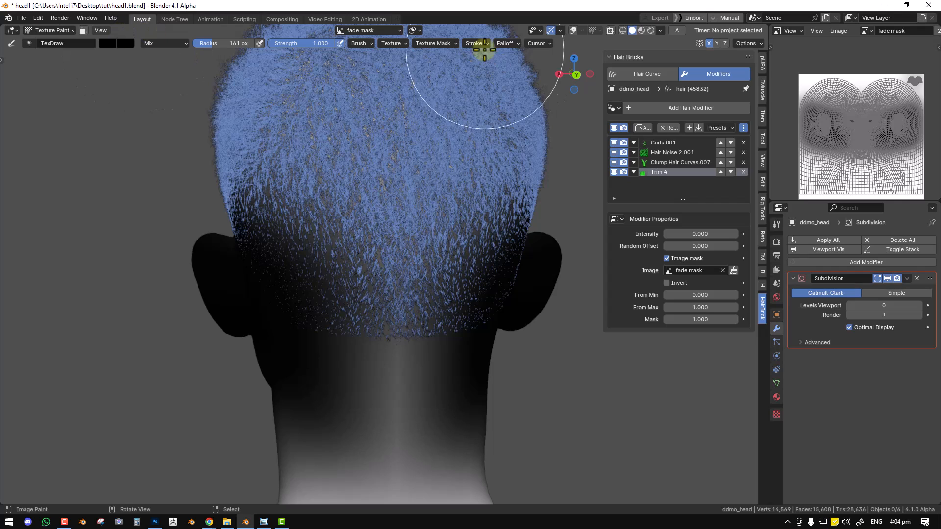
pyautogui.click(505, 43)
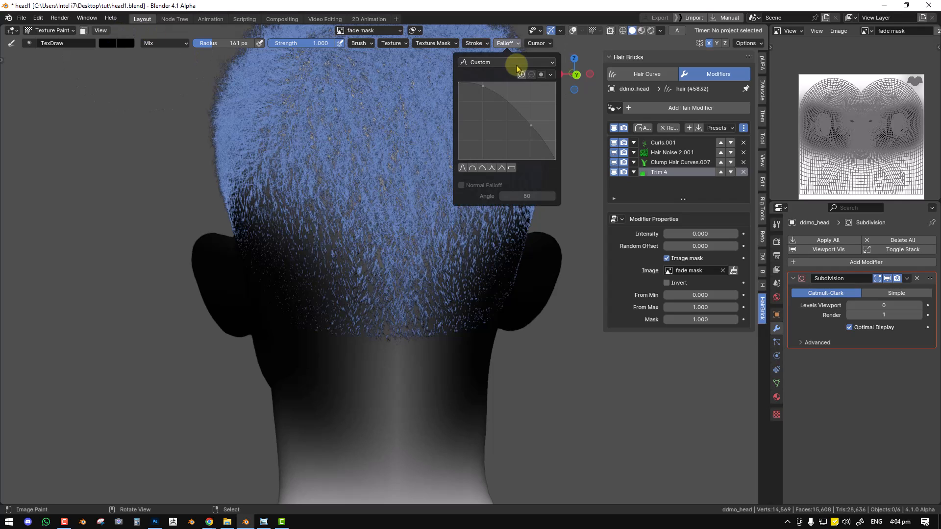
pyautogui.click(492, 169)
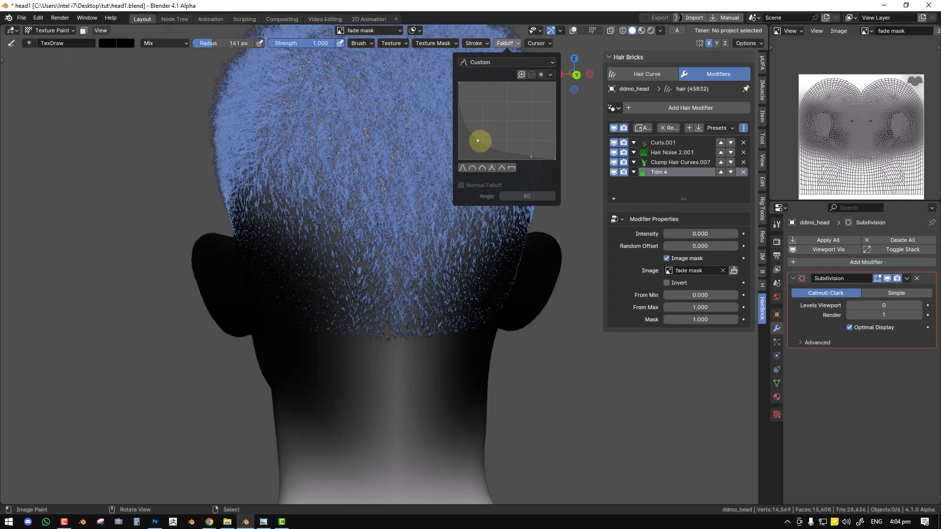
# Turn off the Occlude and Cull painting options with the head seen straight from the back
pyautogui.press('KP_3')
pyautogui.press('ctrl+KP_1')
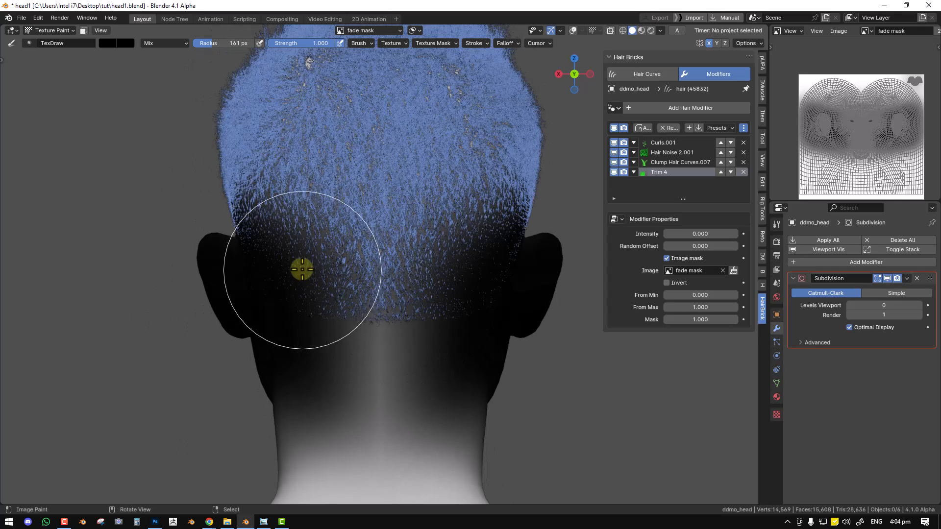
pyautogui.press('q')
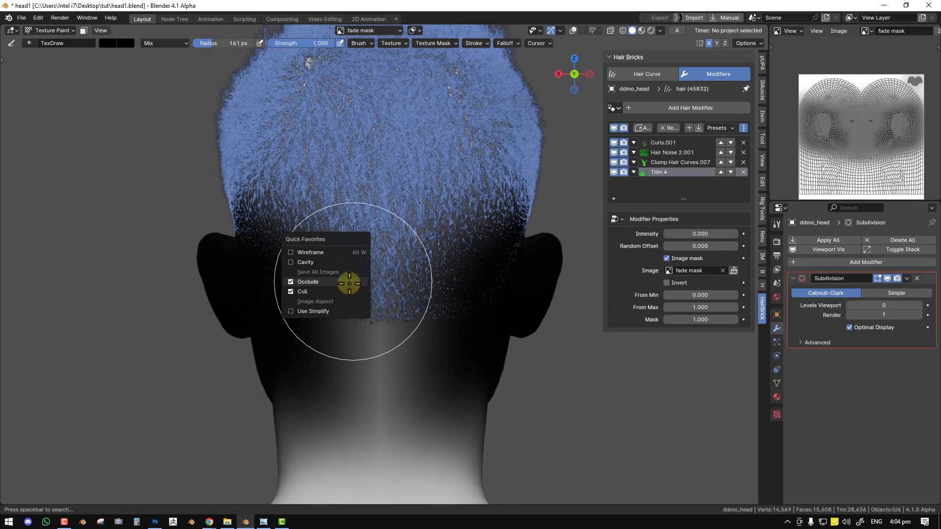
pyautogui.click(336, 284)
pyautogui.press('q')
pyautogui.click(300, 294)
# Paint black on the fade mask across the lower back of the head and upper neck, and return to Object Mode
pyautogui.moveTo(300, 295)
pyautogui.mouseDown()
pyautogui.moveTo(388, 331)
pyautogui.moveTo(354, 310)
pyautogui.moveTo(324, 322)
pyautogui.moveTo(363, 311)
pyautogui.moveTo(313, 267)
pyautogui.moveTo(394, 328)
pyautogui.moveTo(320, 251)
pyautogui.mouseUp()
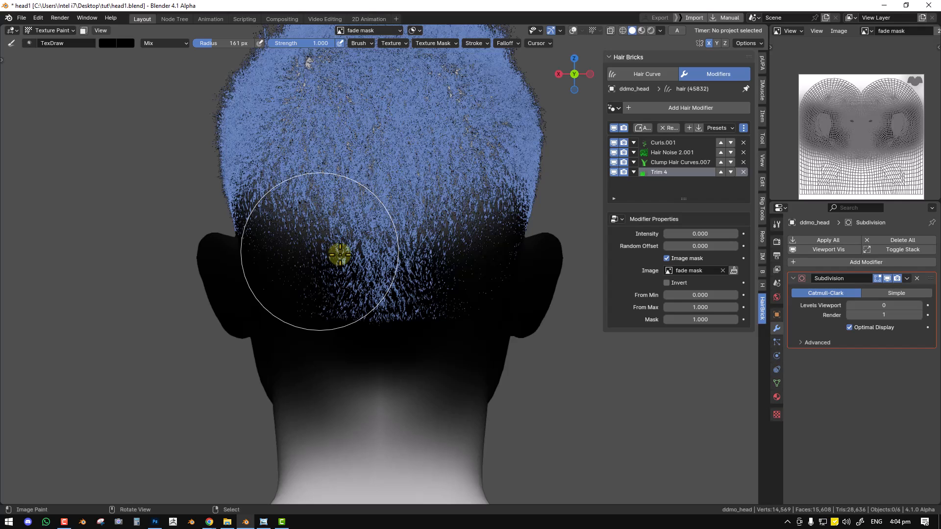
pyautogui.moveTo(341, 255)
pyautogui.mouseDown()
pyautogui.moveTo(307, 277)
pyautogui.moveTo(397, 357)
pyautogui.moveTo(294, 326)
pyautogui.moveTo(460, 389)
pyautogui.moveTo(308, 366)
pyautogui.moveTo(428, 415)
pyautogui.moveTo(484, 353)
pyautogui.mouseUp()
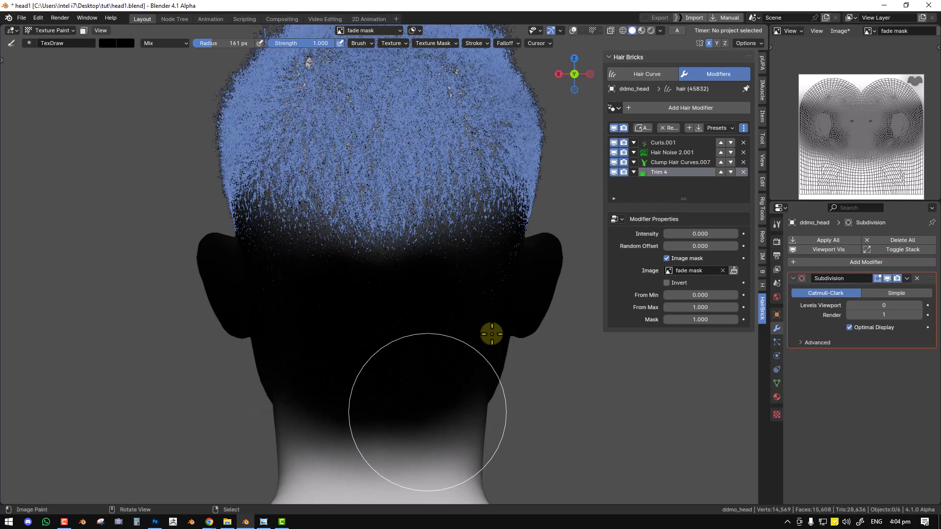
pyautogui.press('KP_3')
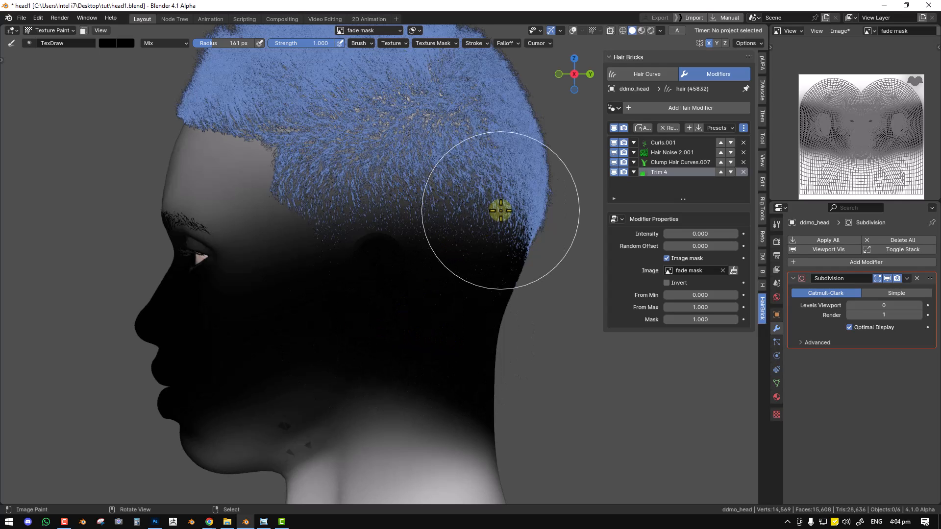
pyautogui.press('q')
pyautogui.click(493, 189)
pyautogui.hotkey('ctrl', 'Tab')
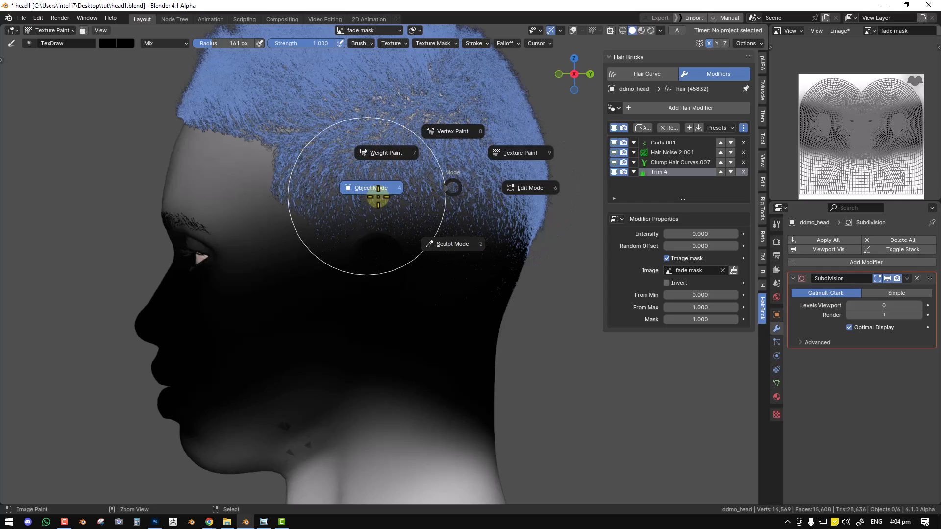
pyautogui.click(391, 201)
pyautogui.moveTo(419, 195); pyautogui.dragTo(392, 231, button='middle')
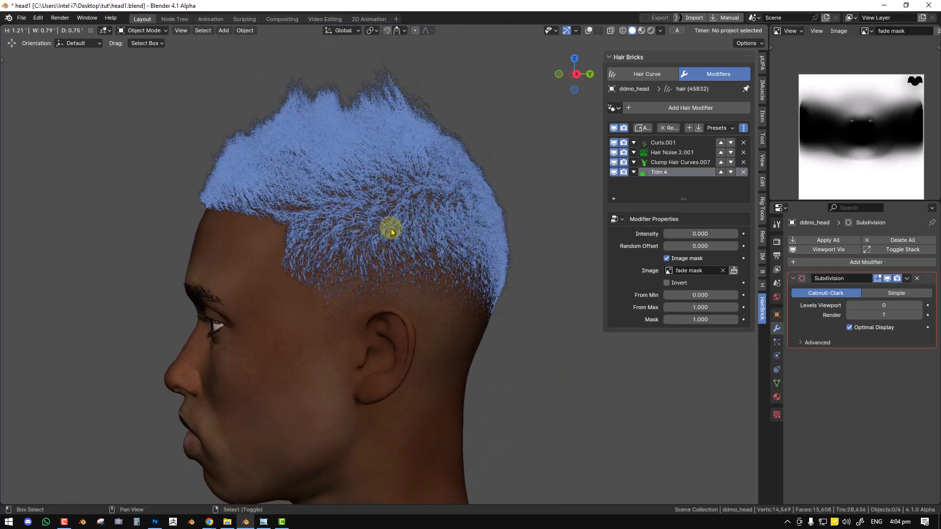
# Compare the hair with the Trim 4 modifier hidden and shown in the viewport, and display the Curls.001 modifier's properties
pyautogui.click(614, 172)
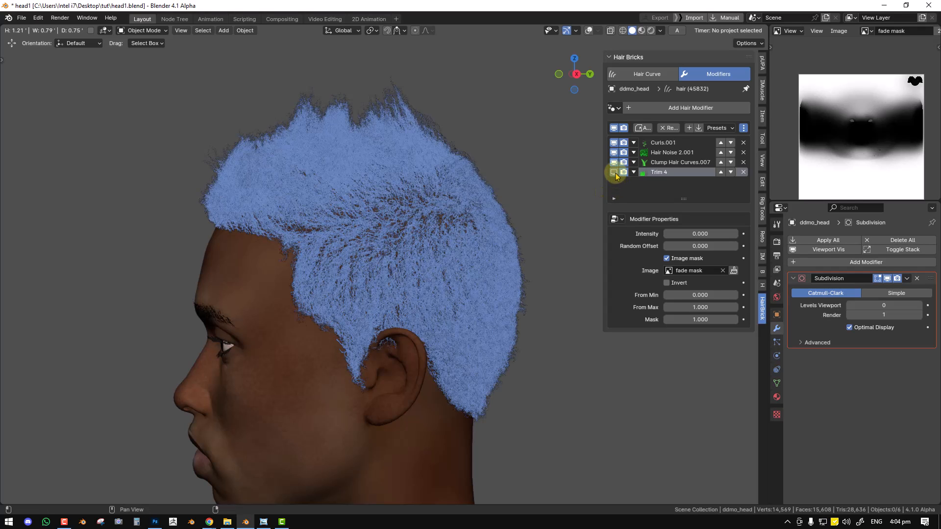
pyautogui.click(614, 172)
pyautogui.moveTo(250, 241); pyautogui.dragTo(344, 172, button='middle')
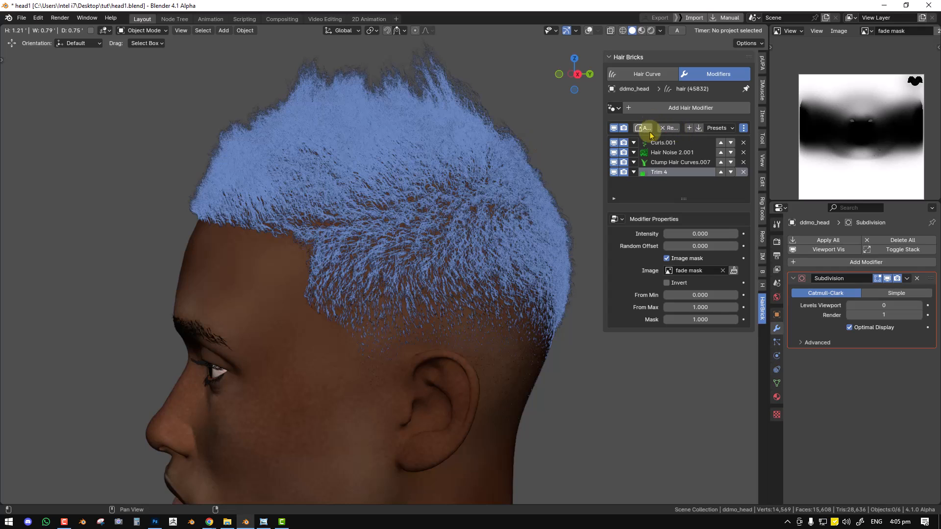
pyautogui.click(668, 143)
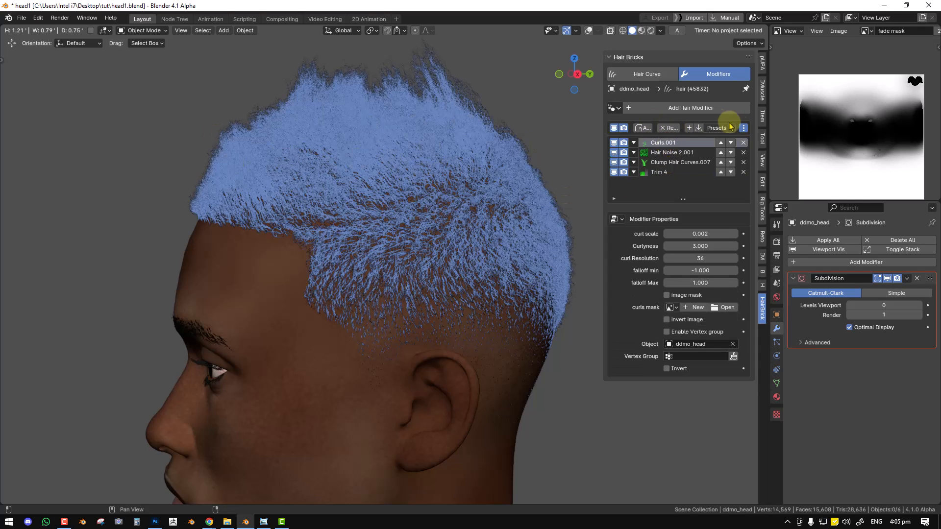
# Add a Trim effect to the hair and move it above the Curls.001 modifier in the stack
pyautogui.click(645, 110)
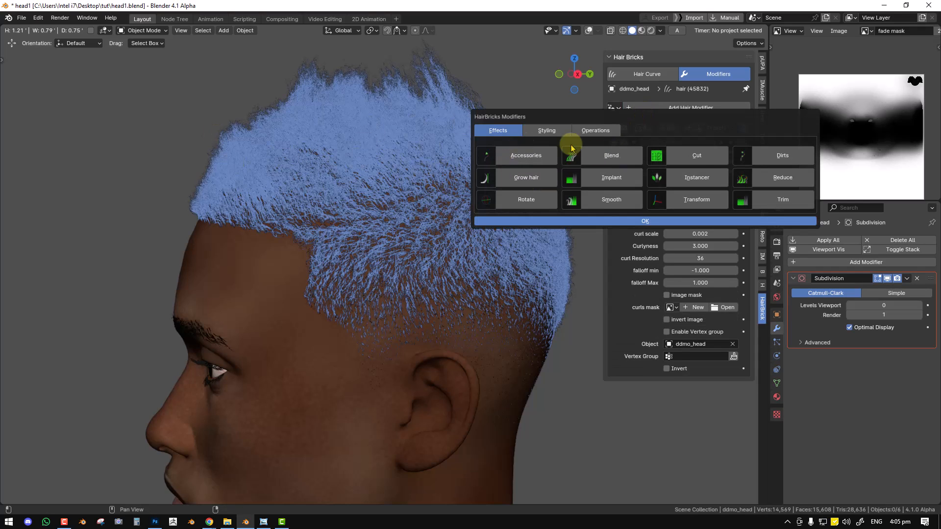
pyautogui.click(782, 198)
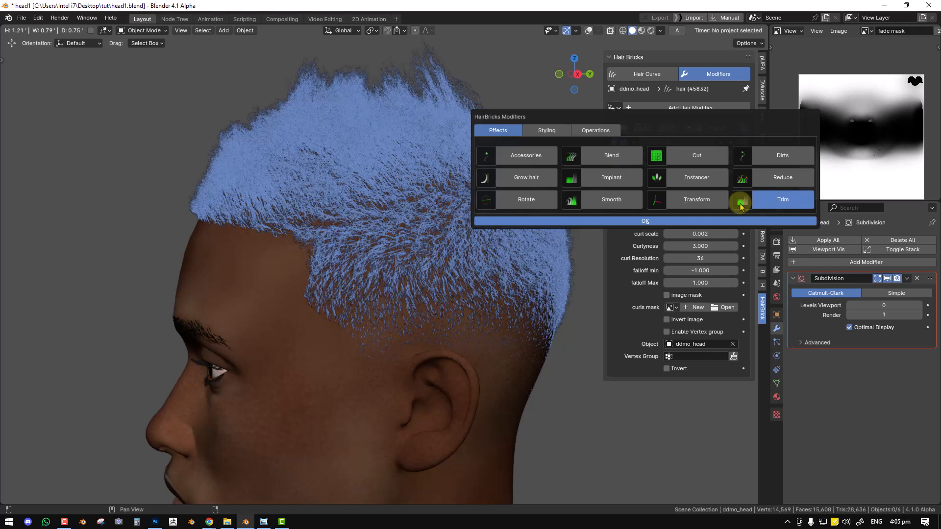
pyautogui.press('Return')
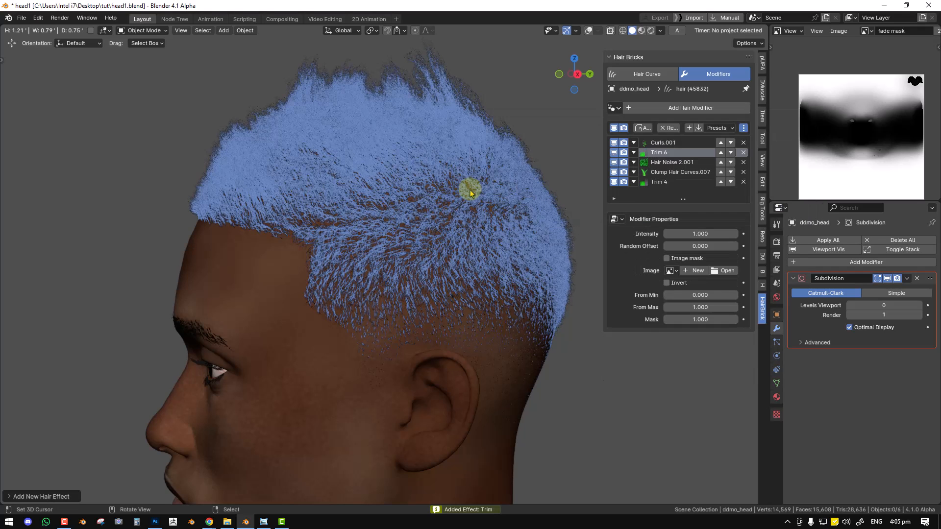
pyautogui.click(721, 153)
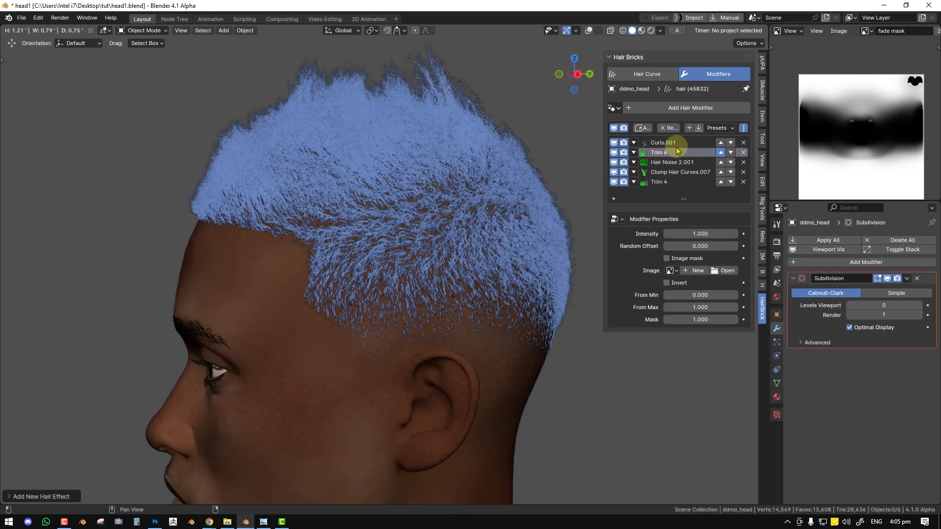
# Try Intensity values of 0.4 and 0.7 on the new Trim modifier, check the hair length, and restore it to 1
pyautogui.click(710, 234)
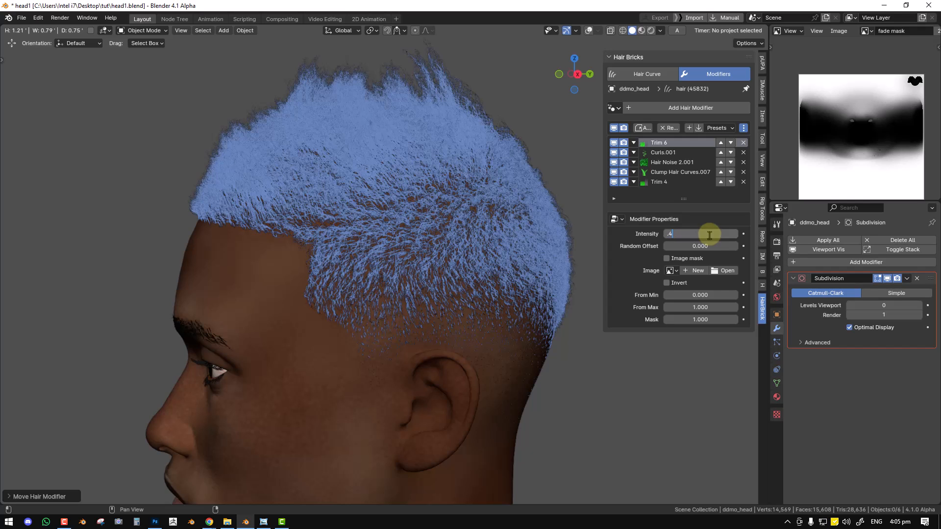
pyautogui.press('Return')
pyautogui.moveTo(578, 245); pyautogui.dragTo(390, 282, button='middle')
pyautogui.moveTo(424, 222); pyautogui.dragTo(342, 189, button='middle')
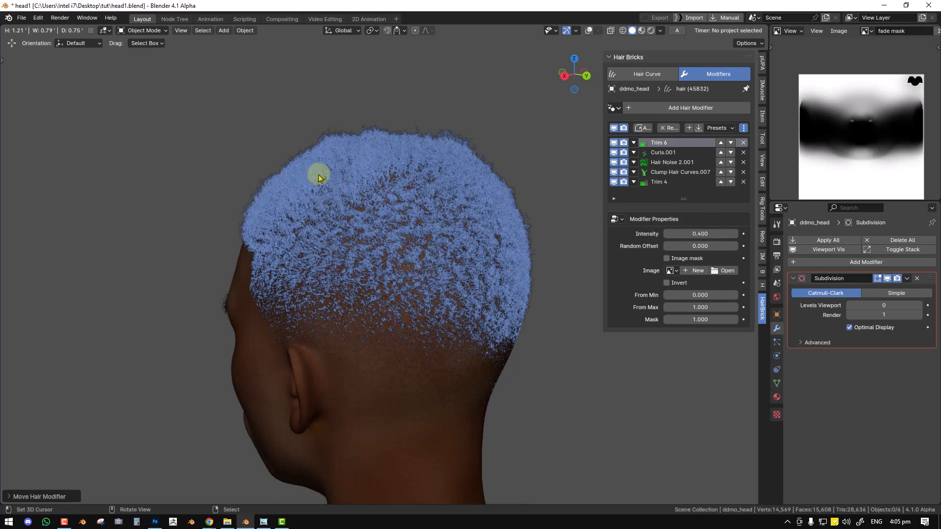
pyautogui.moveTo(400, 146); pyautogui.dragTo(564, 176, button='middle')
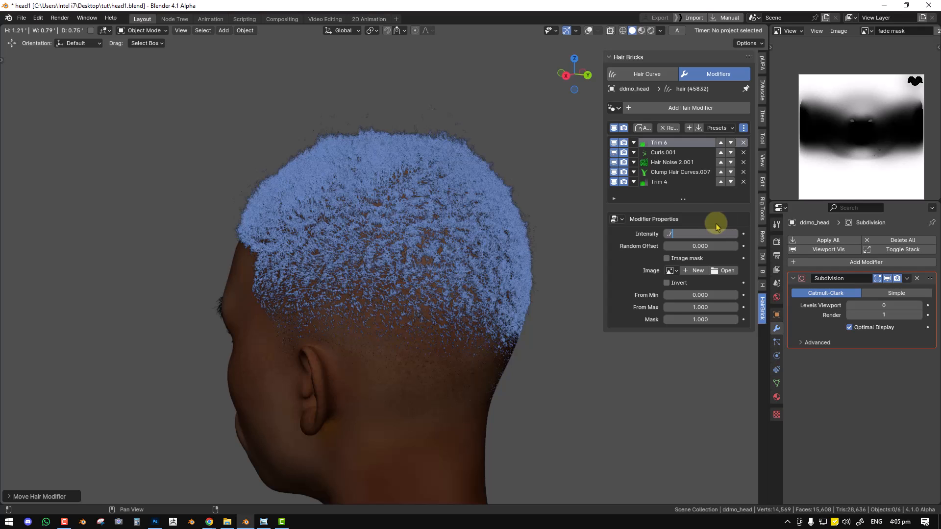
pyautogui.press('Return')
pyautogui.moveTo(392, 227); pyautogui.dragTo(479, 225, button='middle')
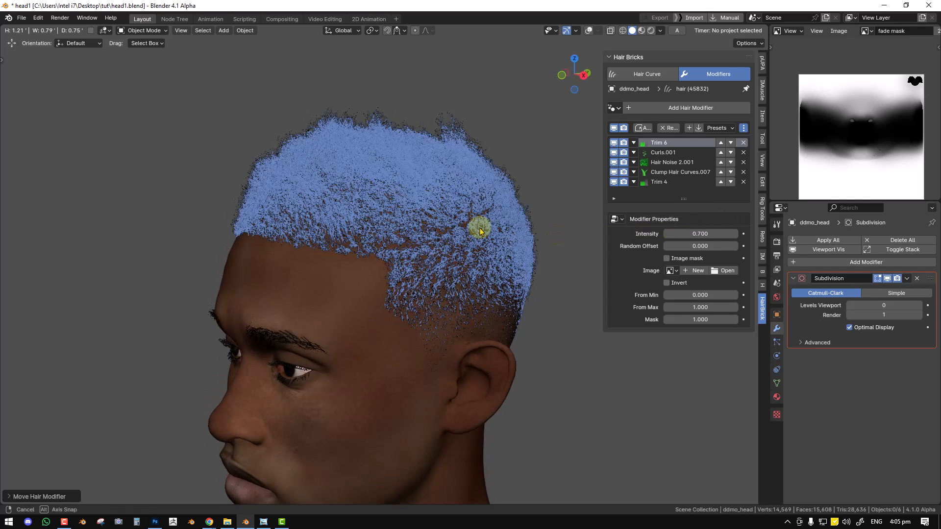
pyautogui.click(706, 235)
pyautogui.write('1')
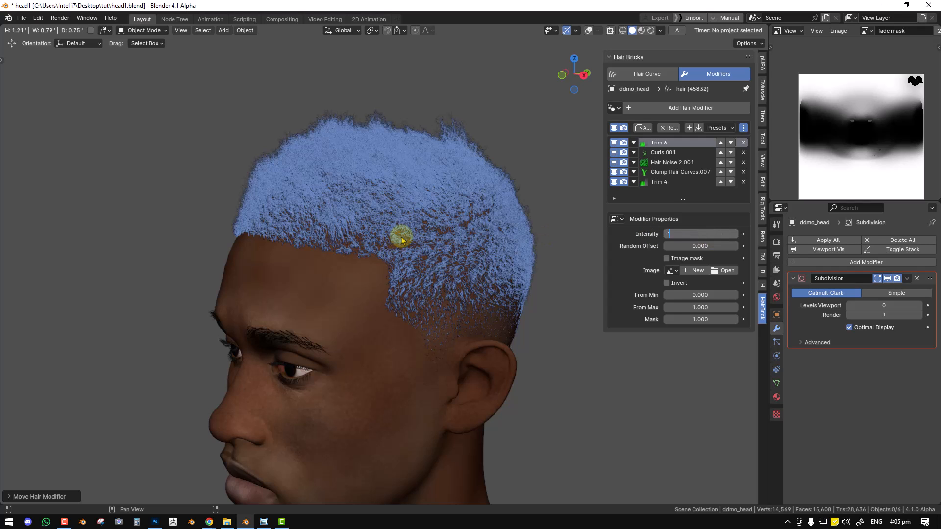
pyautogui.press('Return')
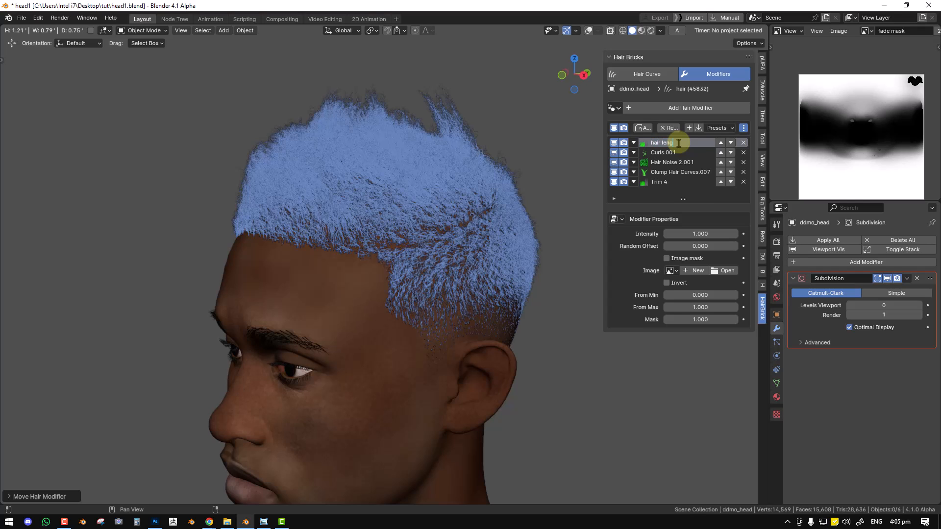
# Rename the first three hair modifiers as "hair length", "Curlyness" and "Hair Noise"
pyautogui.doubleClick(691, 152)
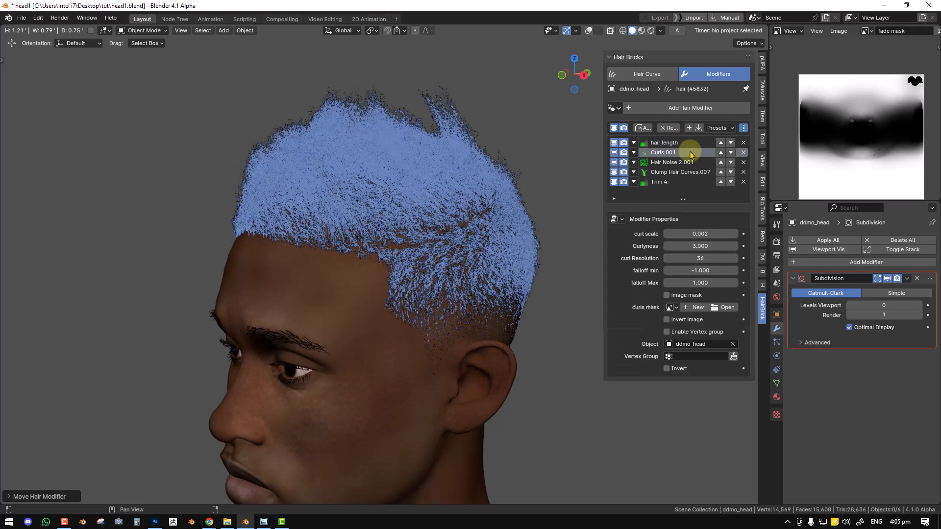
pyautogui.moveTo(664, 153); pyautogui.dragTo(702, 153)
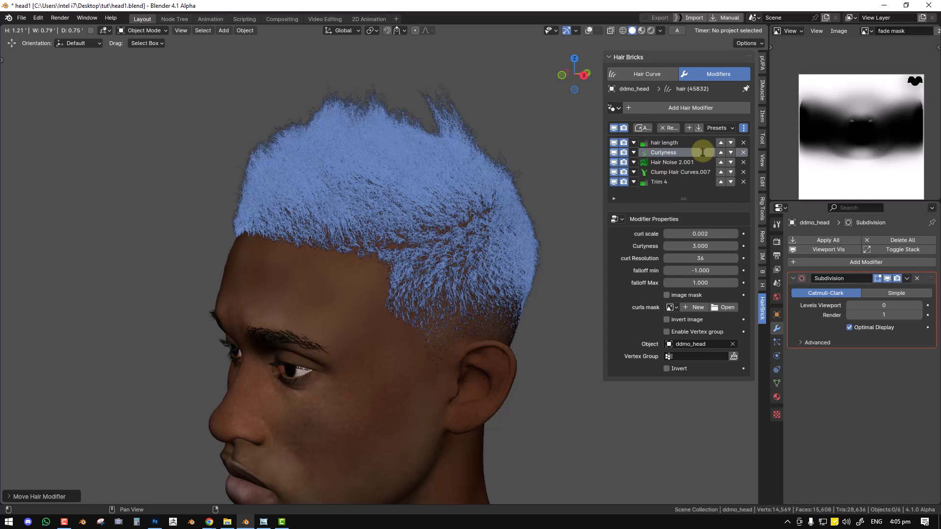
pyautogui.doubleClick(682, 162)
pyautogui.moveTo(680, 162); pyautogui.dragTo(689, 184)
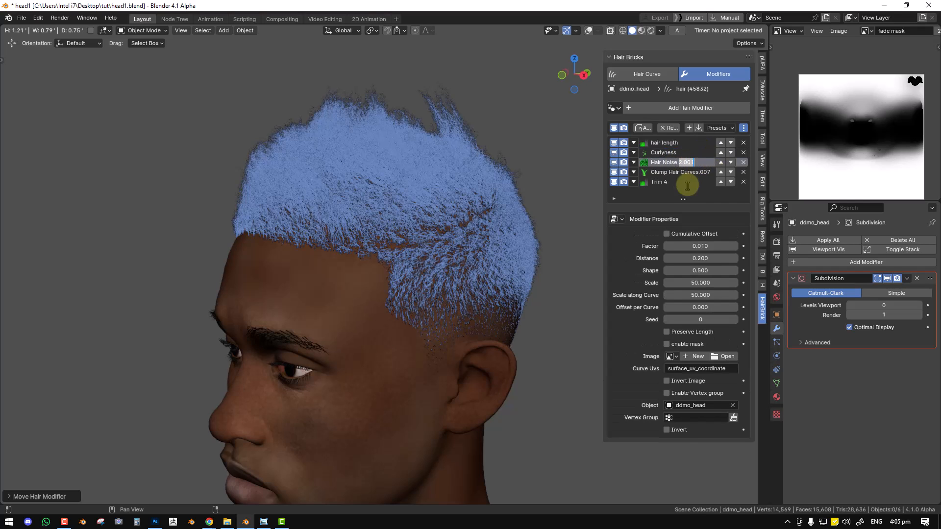
# Look through the camera and change the hair color to a dark brown
pyautogui.moveTo(490, 221); pyautogui.dragTo(514, 266, button='middle')
pyautogui.moveTo(412, 236); pyautogui.dragTo(388, 221, button='middle')
pyautogui.press('KP_0')
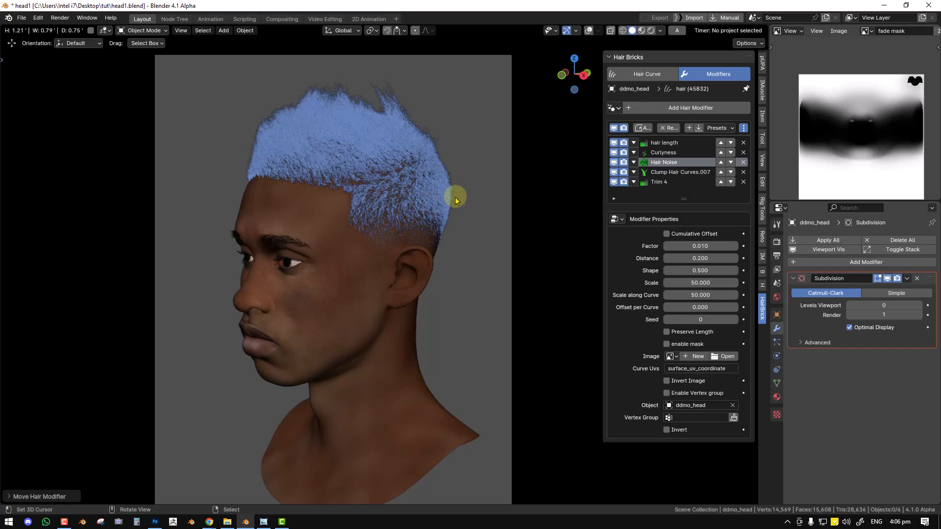
pyautogui.click(635, 78)
pyautogui.click(613, 142)
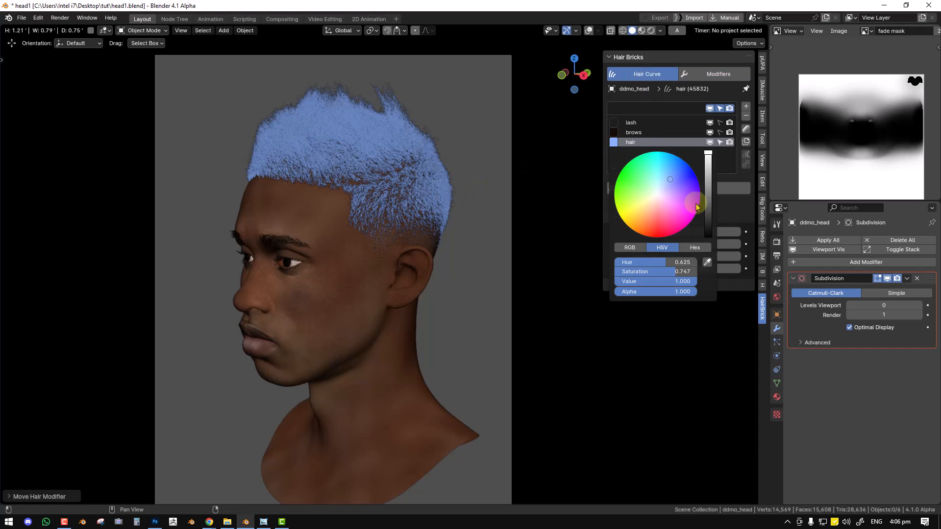
pyautogui.moveTo(708, 208); pyautogui.dragTo(648, 221)
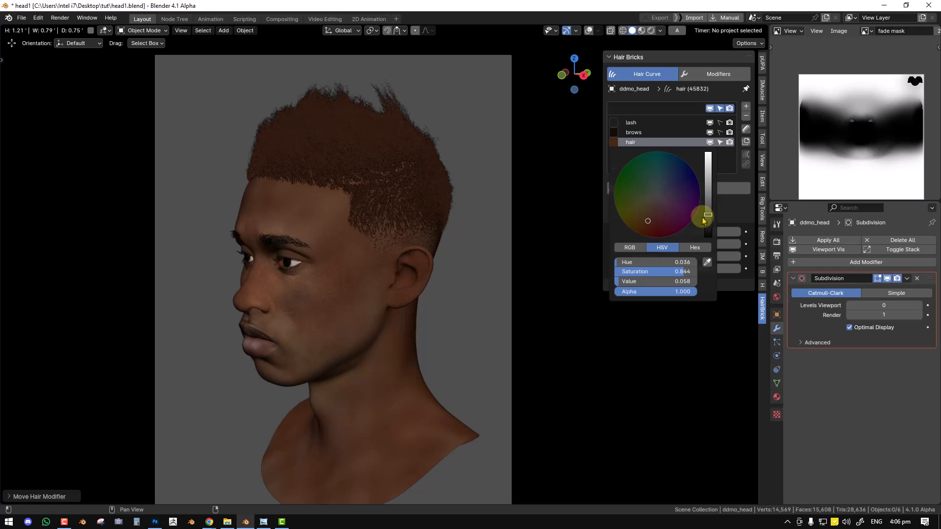
pyautogui.moveTo(708, 214); pyautogui.dragTo(709, 225)
# Enable Lock Camera to View and turn the camera to the head's side profile
pyautogui.press('q')
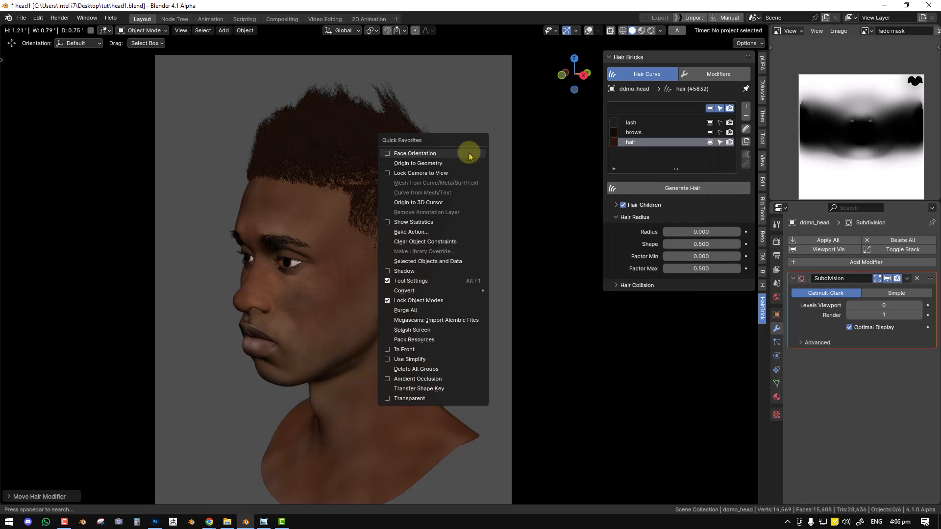
pyautogui.click(444, 171)
pyautogui.moveTo(445, 171); pyautogui.dragTo(434, 171, button='middle')
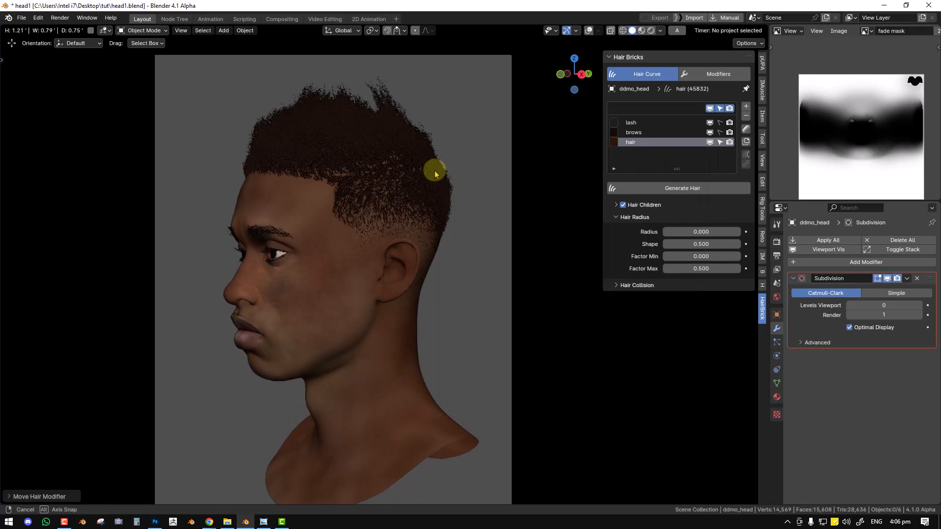
# Select the hair object and show the Viewport Display settings of its Hair_mat.003 material
pyautogui.click(777, 397)
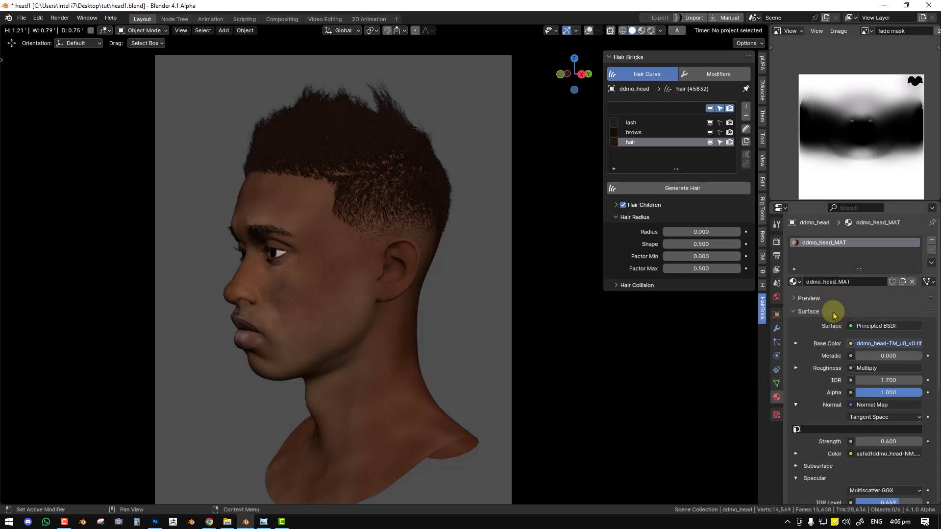
pyautogui.click(379, 111)
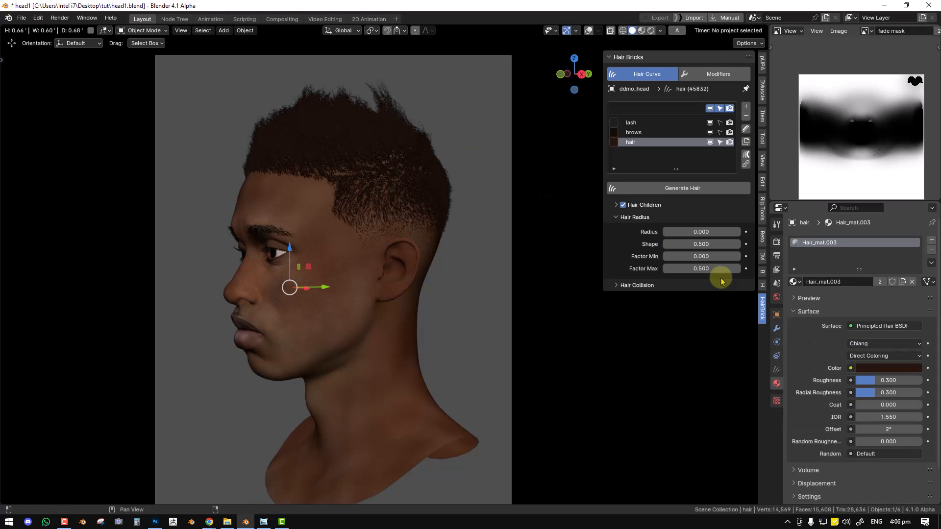
pyautogui.click(810, 312)
pyautogui.click(811, 311)
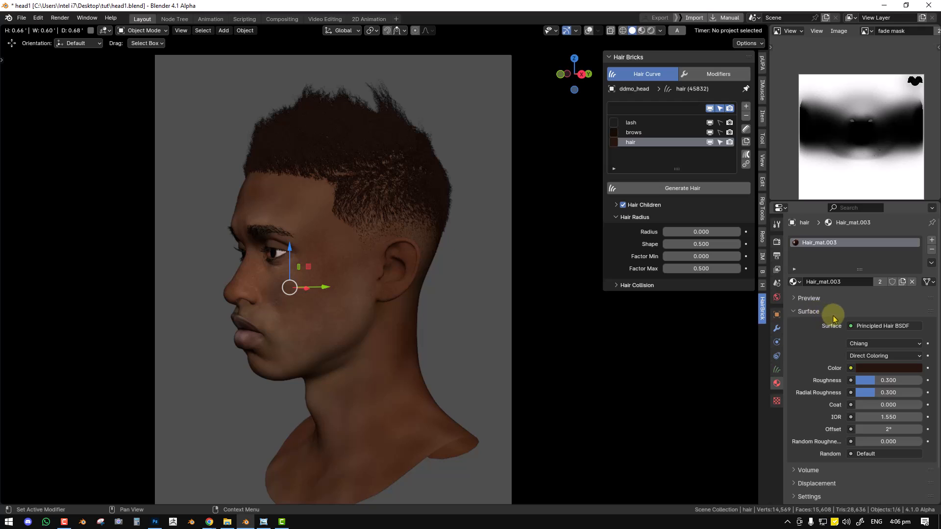
pyautogui.click(809, 312)
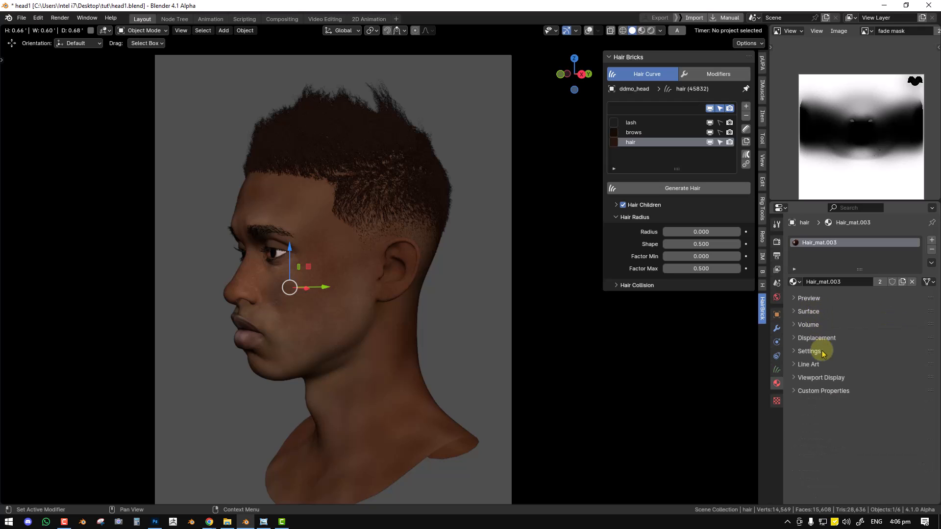
pyautogui.click(821, 378)
pyautogui.scroll(-2, 831, 375)
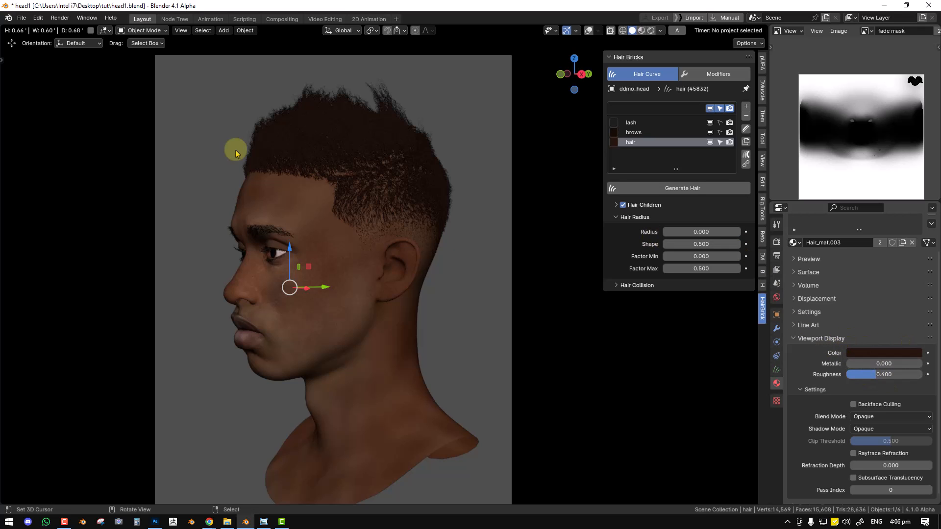
# Adjust the camera framing of the head, render the image, and examine the hair and fade up close
pyautogui.moveTo(408, 154); pyautogui.dragTo(410, 151, button='middle')
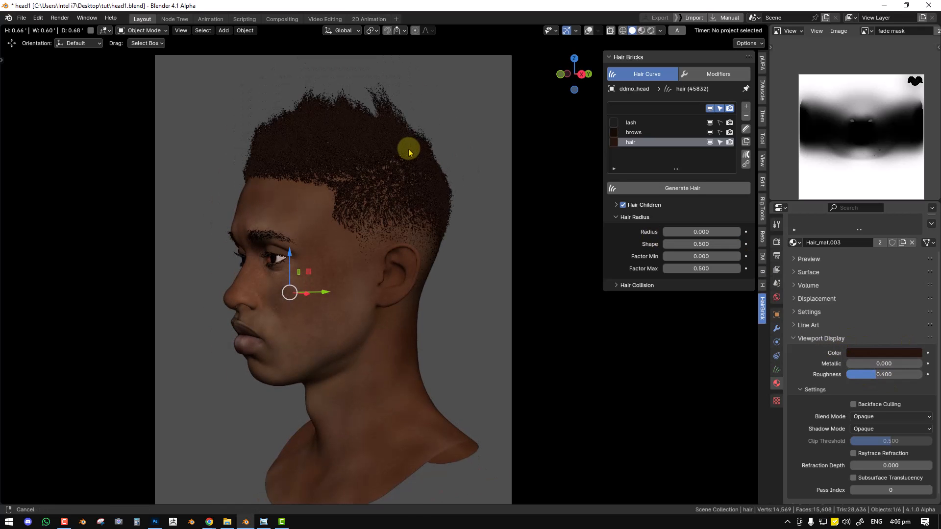
pyautogui.press('w')
pyautogui.press('Escape')
pyautogui.click(464, 152)
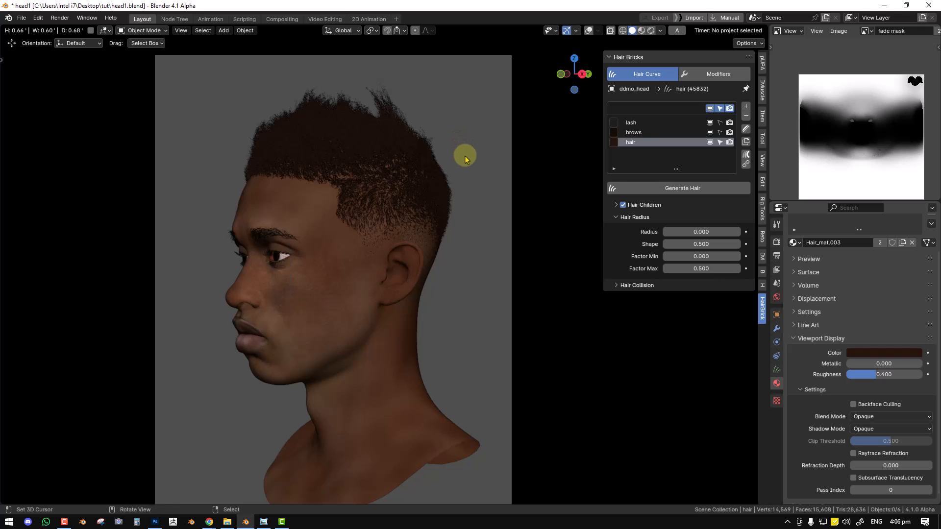
pyautogui.scroll(2, 466, 157)
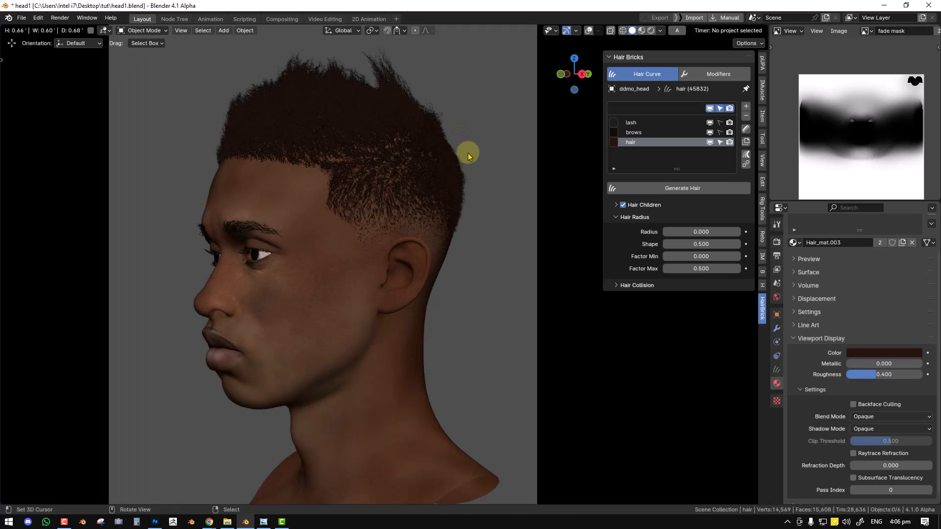
pyautogui.press('F12')
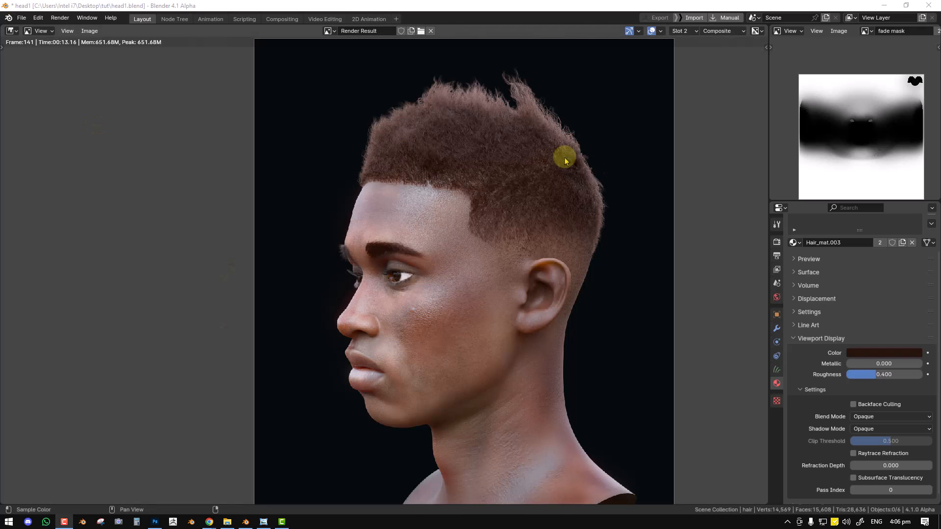
pyautogui.scroll(3, 497, 196)
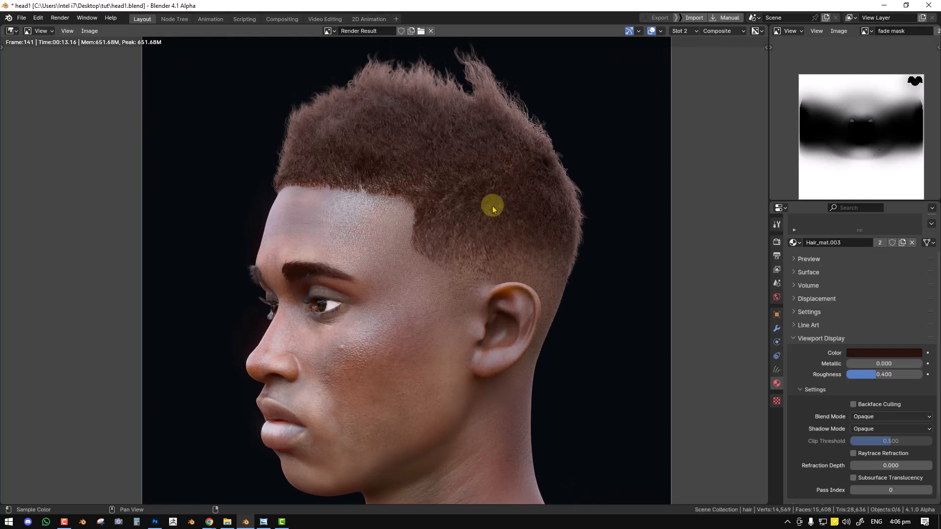
pyautogui.press('Escape')
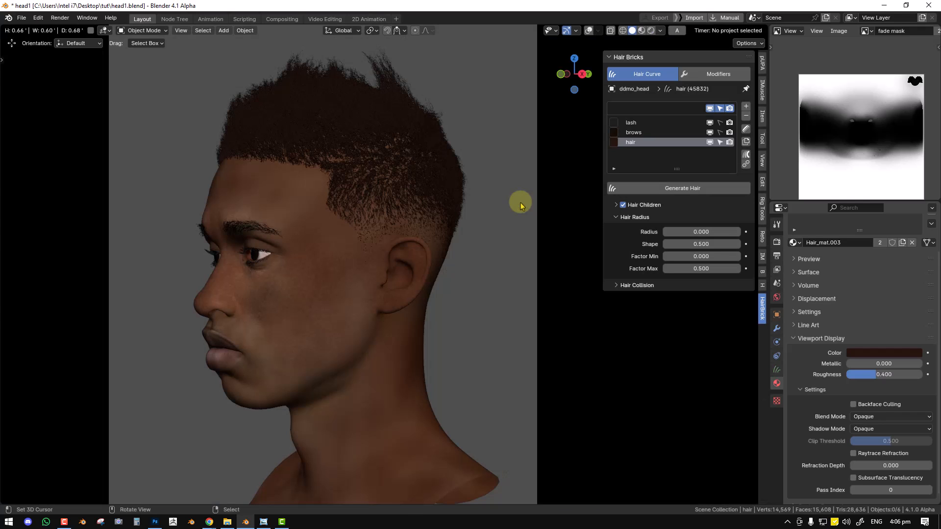
# Darken the hair color to a value of about 0.011 and switch the viewport to Rendered shading
pyautogui.click(614, 142)
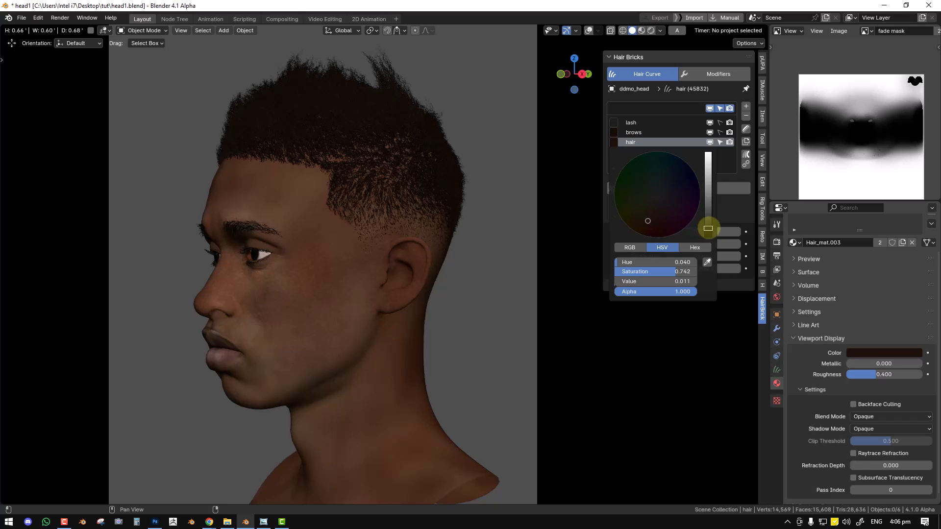
pyautogui.press('z')
pyautogui.click(458, 112)
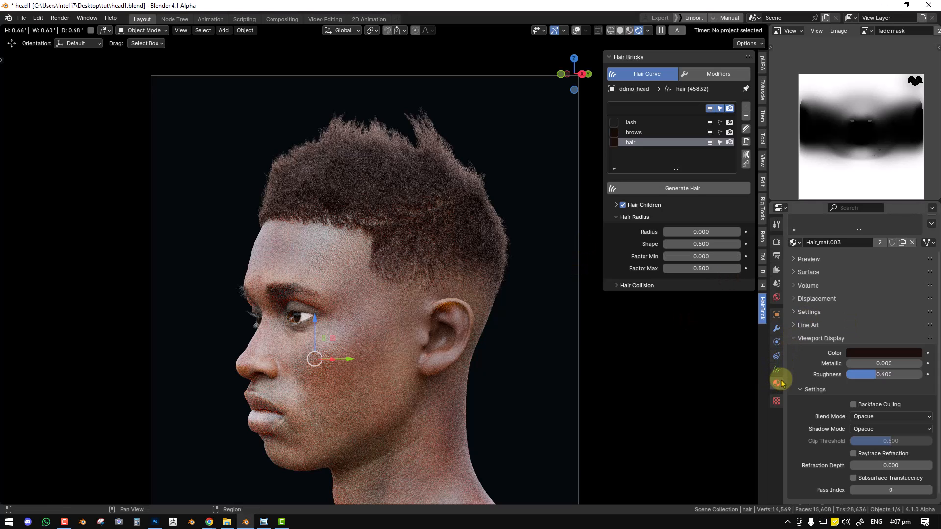
# Set the hair material's scattering model to Huang and lower its Aspect Ratio to about 0.595
pyautogui.click(816, 272)
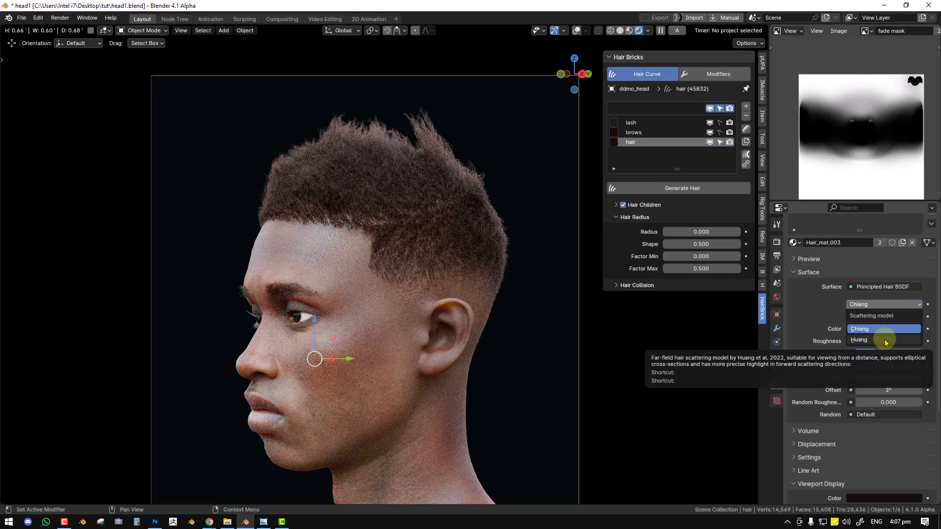
pyautogui.click(882, 304)
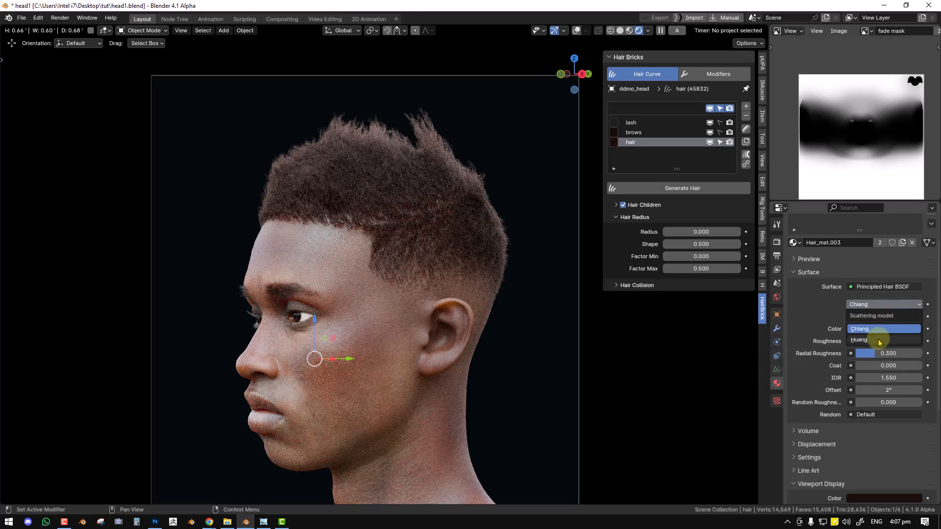
pyautogui.click(880, 339)
pyautogui.scroll(3, 458, 212)
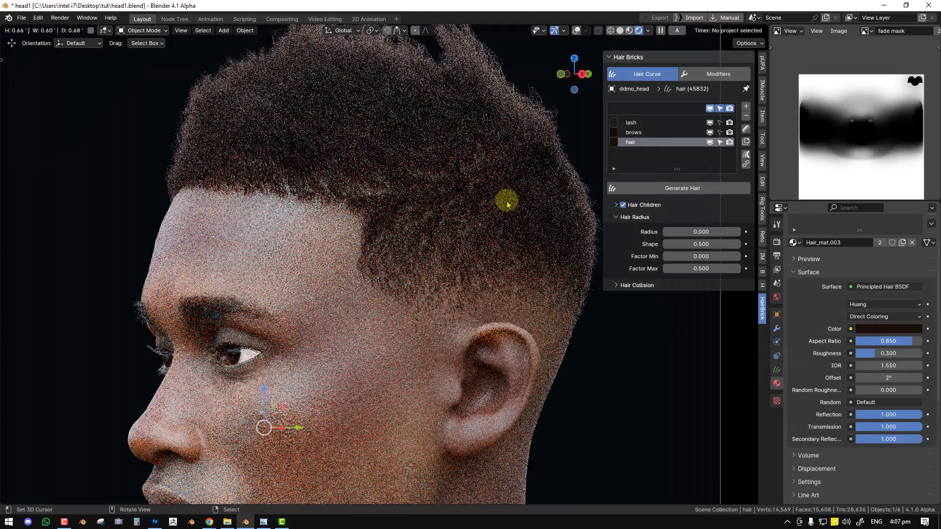
pyautogui.moveTo(906, 347); pyautogui.dragTo(851, 337)
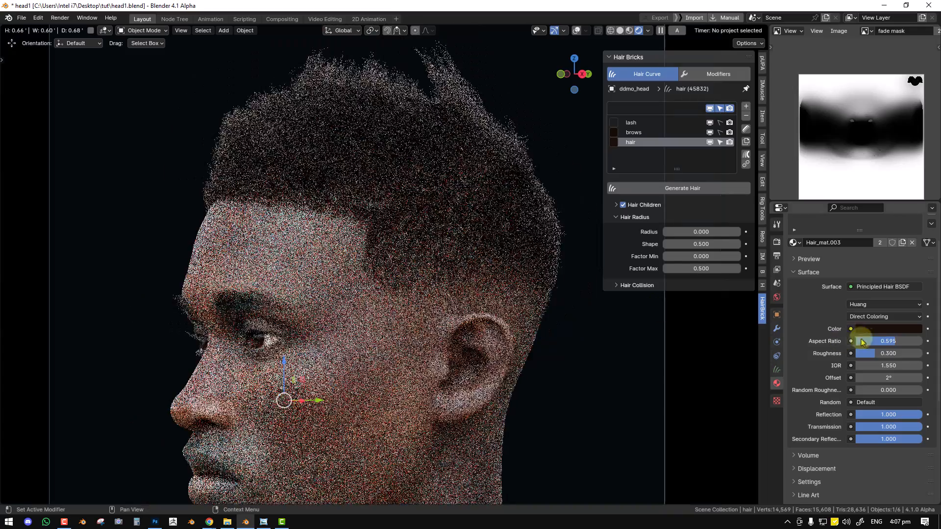
# Darken the hair material's color to near black and lower its Transmission to about 0.781
pyautogui.click(899, 328)
pyautogui.moveTo(911, 255); pyautogui.dragTo(913, 258)
pyautogui.moveTo(907, 416); pyautogui.dragTo(390, 107)
pyautogui.moveTo(898, 429); pyautogui.dragTo(125, 412)
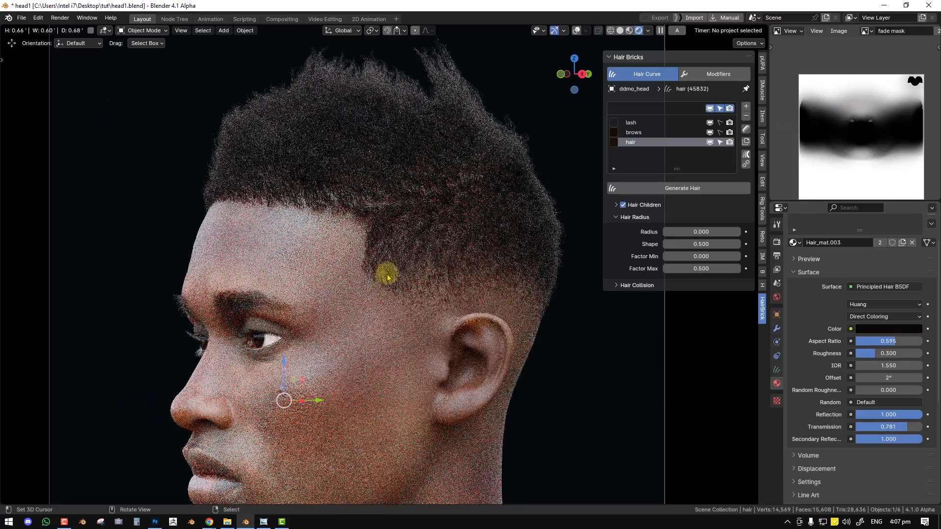
# Deselect everything in the scene and set the hair material's Roughness to 0.2
pyautogui.scroll(-5, 435, 213)
pyautogui.hotkey('alt', 'a')
pyautogui.scroll(2, 443, 217)
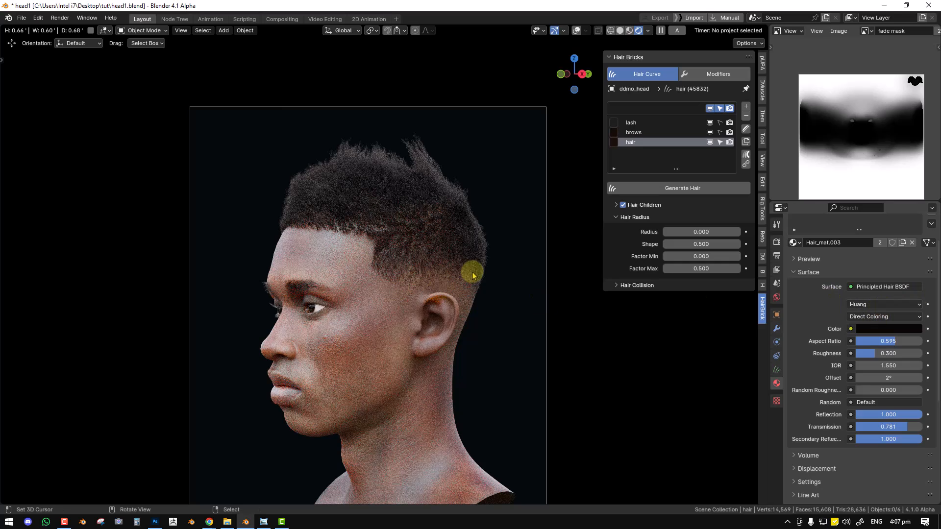
pyautogui.scroll(1, 475, 269)
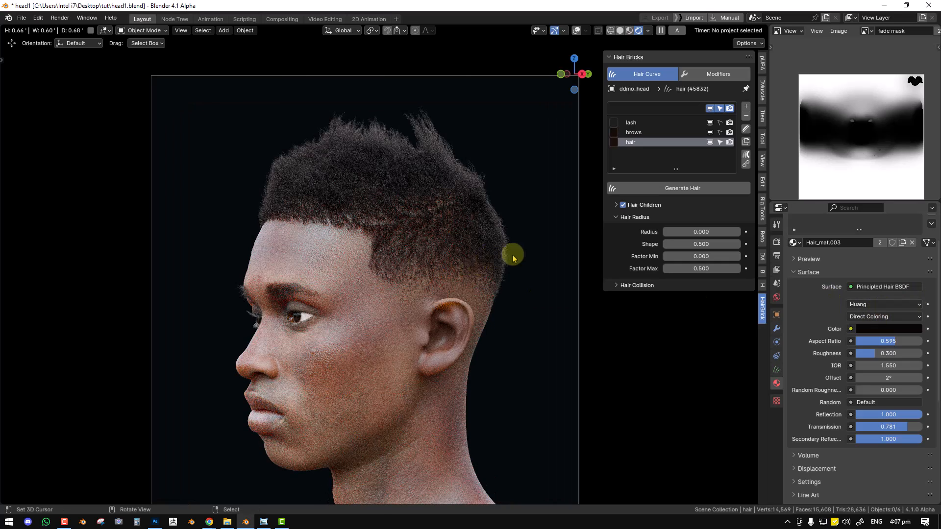
pyautogui.press('z')
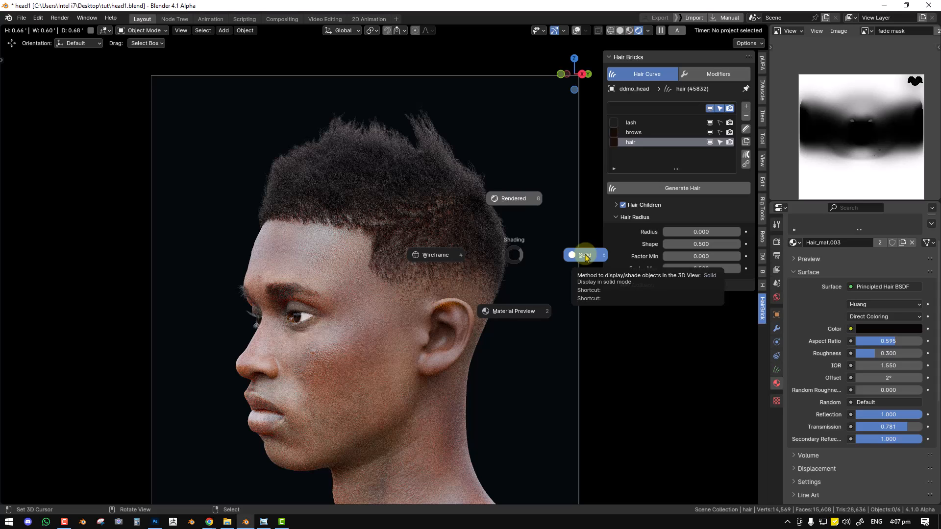
pyautogui.press('Escape')
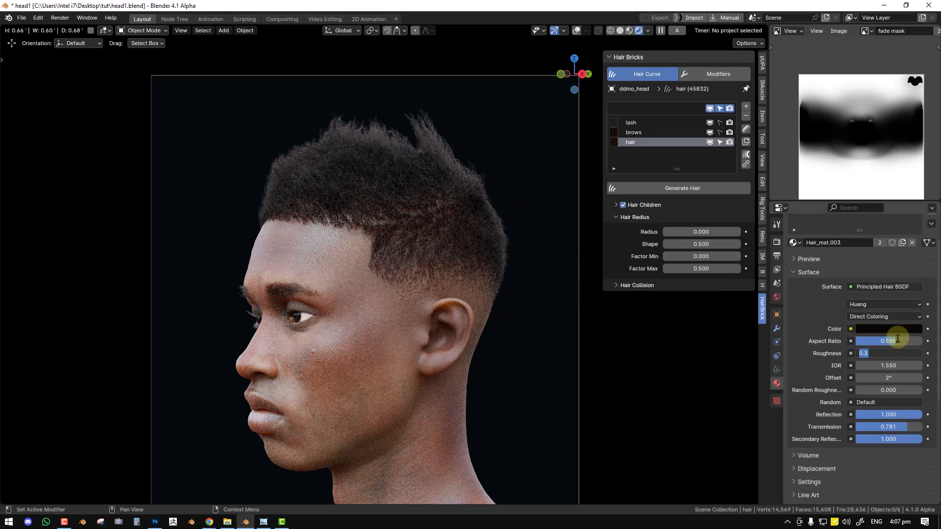
pyautogui.write('2')
pyautogui.press('Return')
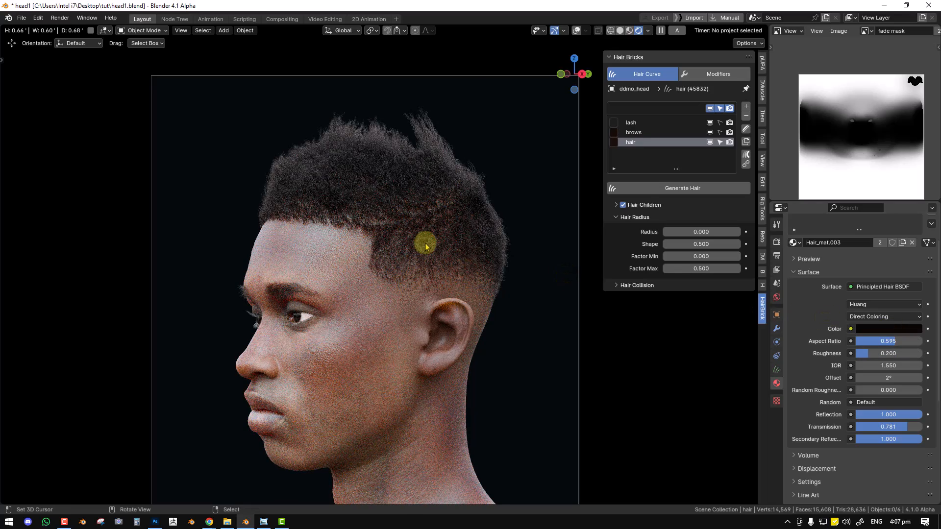
# Switch the viewport to Solid shading and set the hair children's Viewport Amount to 0
pyautogui.press('z')
pyautogui.click(578, 236)
pyautogui.moveTo(392, 241); pyautogui.dragTo(527, 235, button='middle')
pyautogui.keyDown('shift'); pyautogui.moveTo(473, 199); pyautogui.dragTo(453, 241, button='middle'); pyautogui.keyUp('shift')
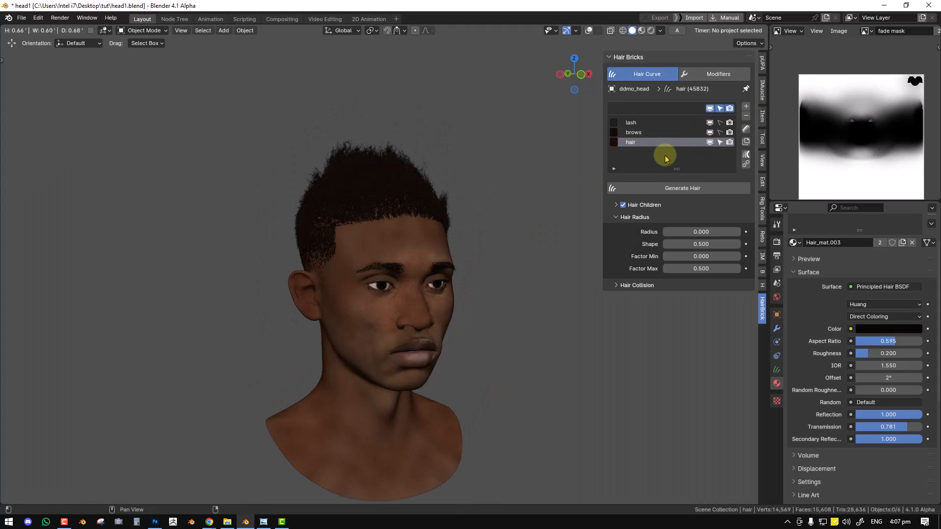
pyautogui.click(617, 205)
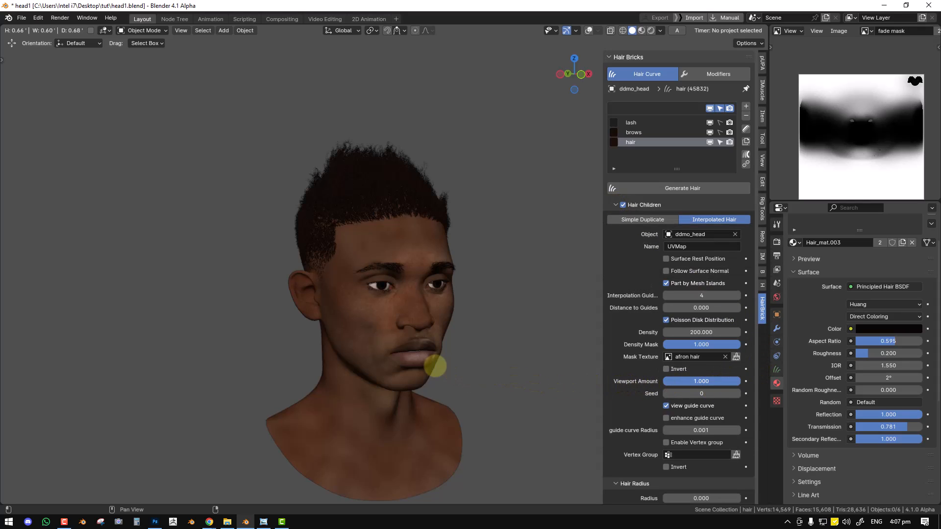
pyautogui.moveTo(699, 381); pyautogui.dragTo(696, 385)
pyautogui.click(701, 385)
pyautogui.write('0')
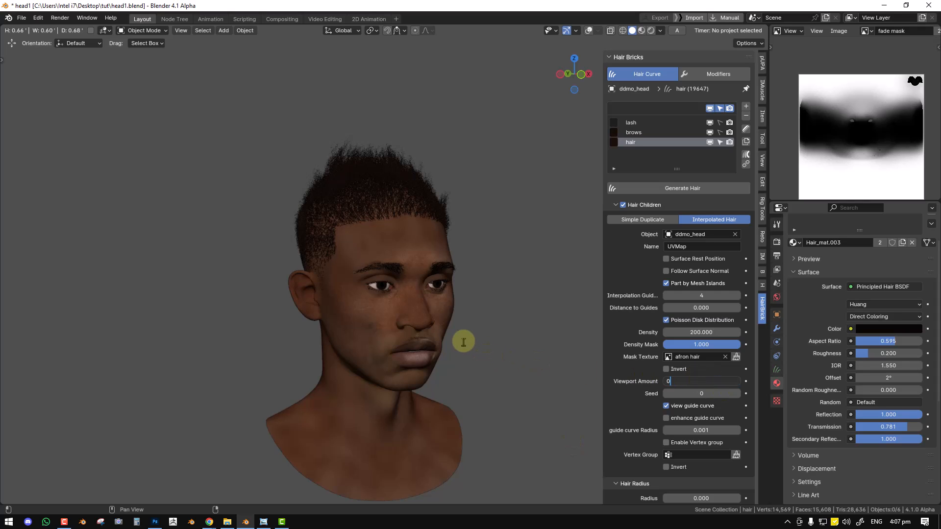
pyautogui.press('Return')
pyautogui.moveTo(506, 322); pyautogui.dragTo(398, 322, button='middle')
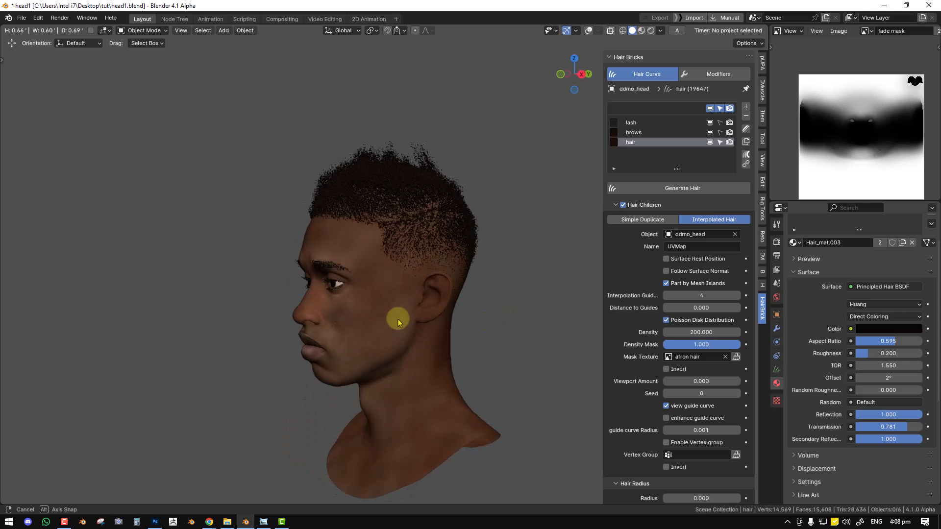
# Turn off viewport display for all of the hair's modifiers except Trim 4
pyautogui.click(614, 205)
pyautogui.click(699, 73)
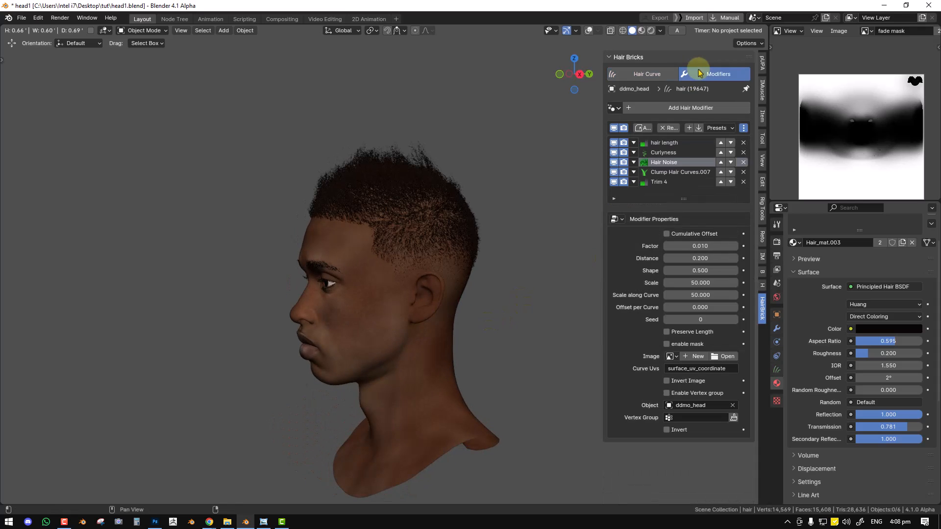
pyautogui.click(615, 128)
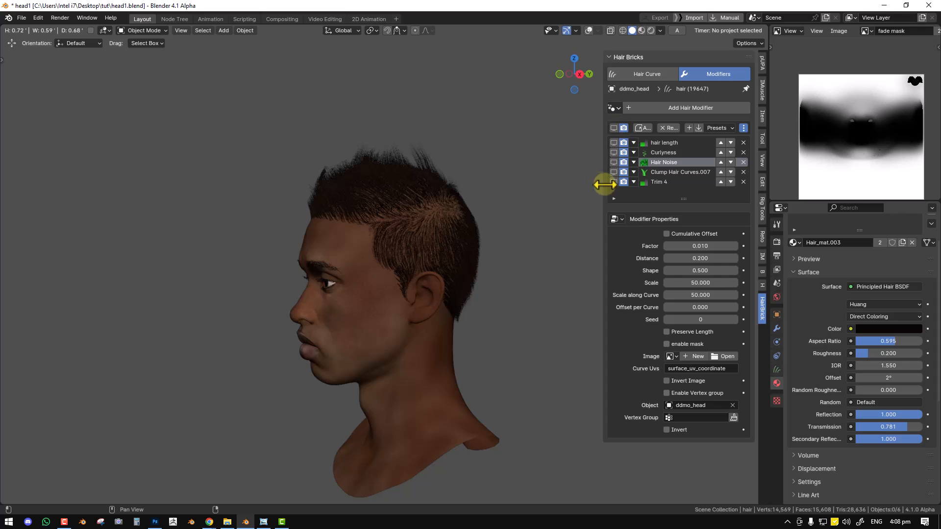
pyautogui.click(613, 181)
pyautogui.moveTo(380, 227); pyautogui.dragTo(505, 204, button='middle')
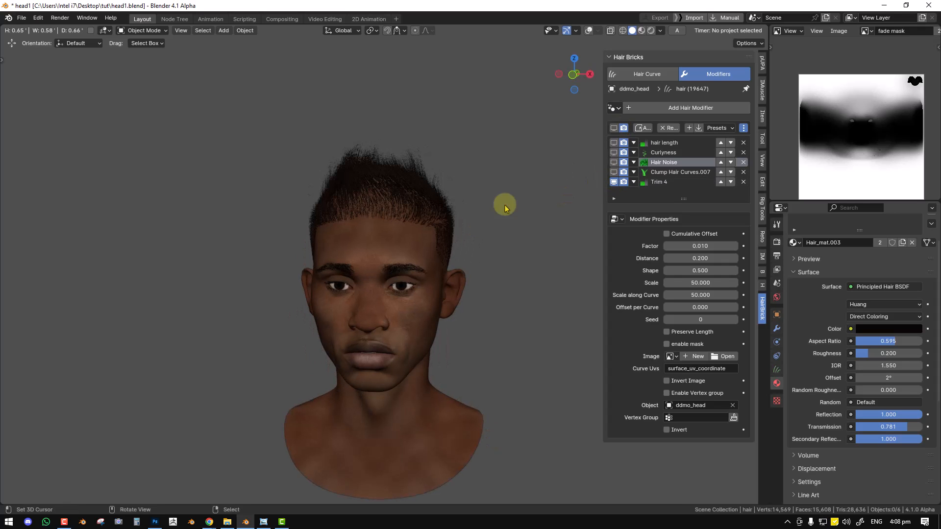
# Add a new hair curve object to the head and name it dread
pyautogui.click(661, 75)
pyautogui.moveTo(368, 193); pyautogui.dragTo(439, 190, button='middle')
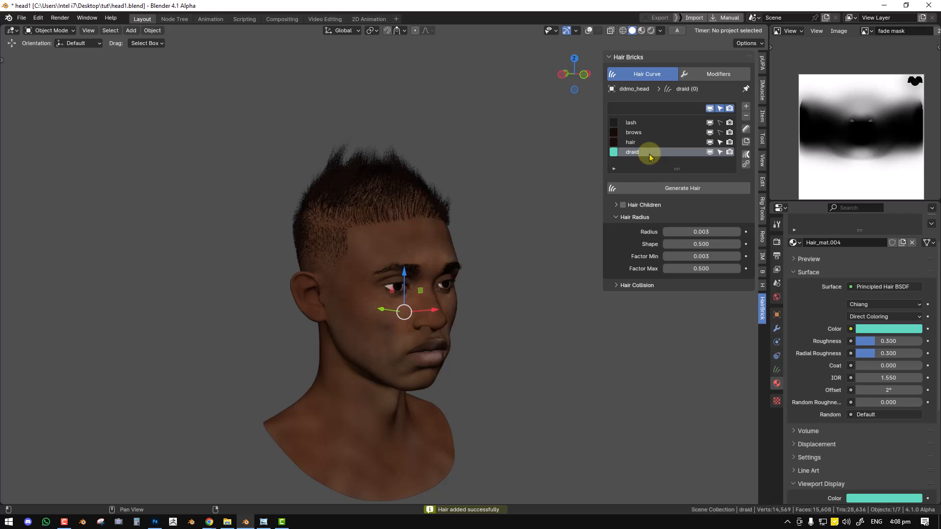
pyautogui.moveTo(525, 208); pyautogui.dragTo(422, 207, button='middle')
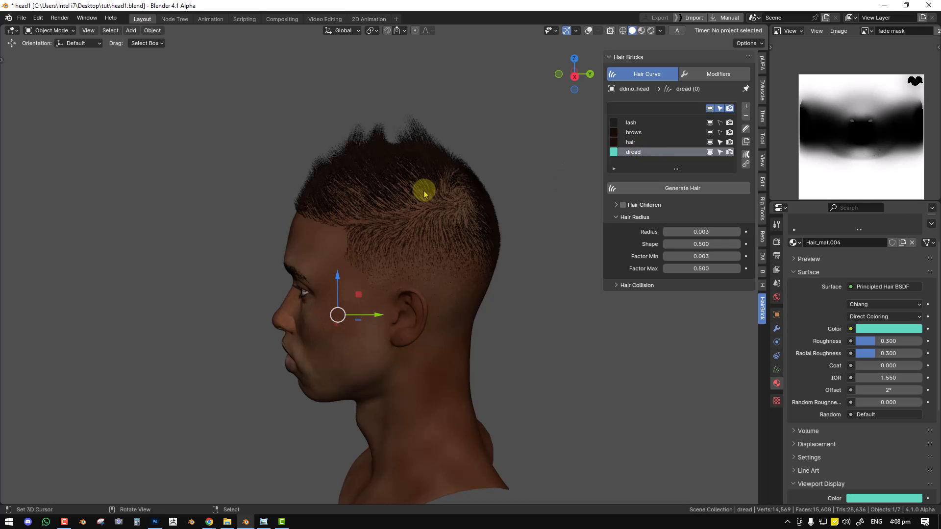
pyautogui.moveTo(430, 191); pyautogui.dragTo(466, 176, button='middle')
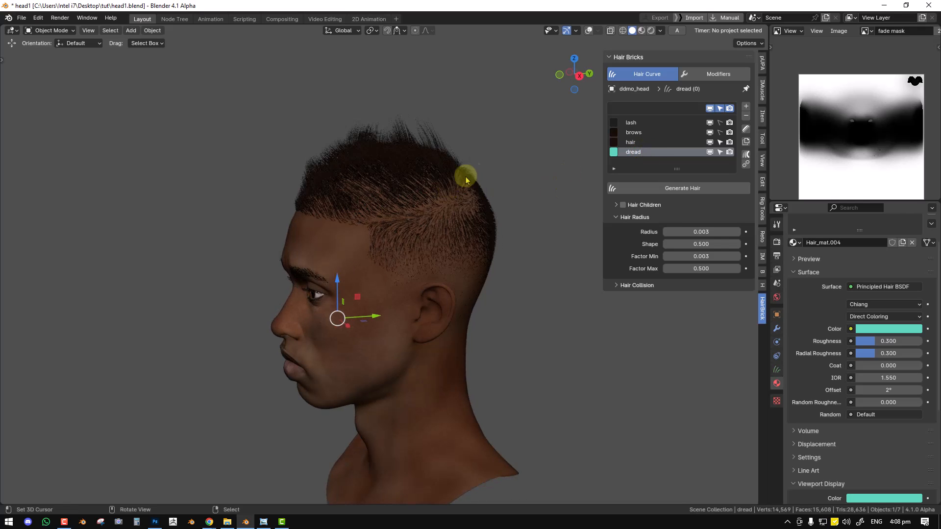
# Enter Sculpt Mode on the dread object and choose the Add brush with a radius of 53 px
pyautogui.click(746, 129)
pyautogui.moveTo(392, 206); pyautogui.dragTo(385, 248, button='middle')
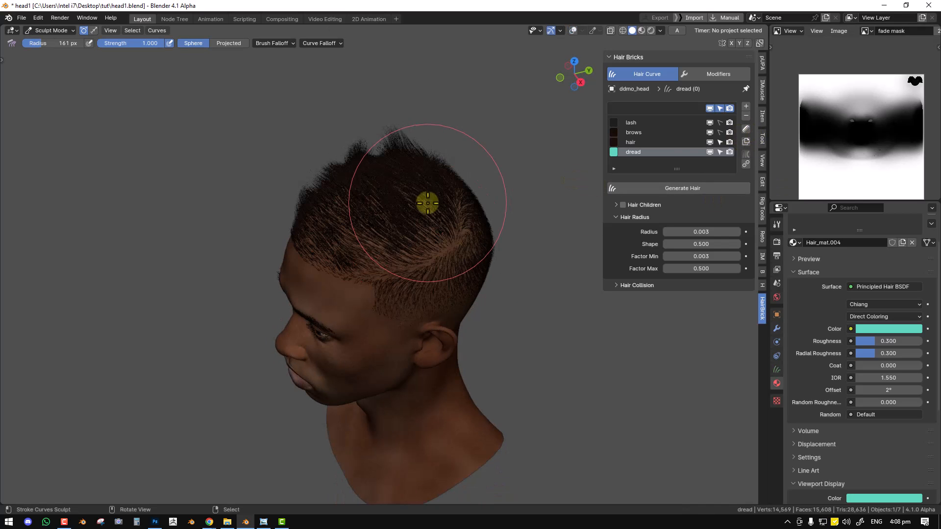
pyautogui.hotkey('shift', 'space')
pyautogui.click(389, 163)
pyautogui.moveTo(388, 167); pyautogui.dragTo(416, 204, button='middle')
pyautogui.press('f')
pyautogui.click(389, 185)
# Try adding dread strands on the head with a curve length of 0.02, and undo the attempt
pyautogui.click(253, 44)
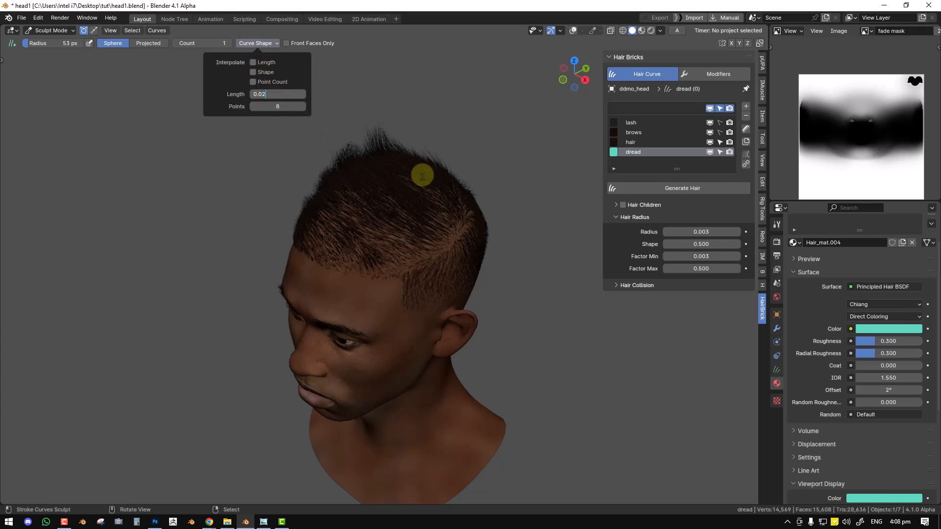
pyautogui.click(407, 216)
pyautogui.moveTo(410, 217); pyautogui.dragTo(422, 157, button='middle')
pyautogui.click(256, 43)
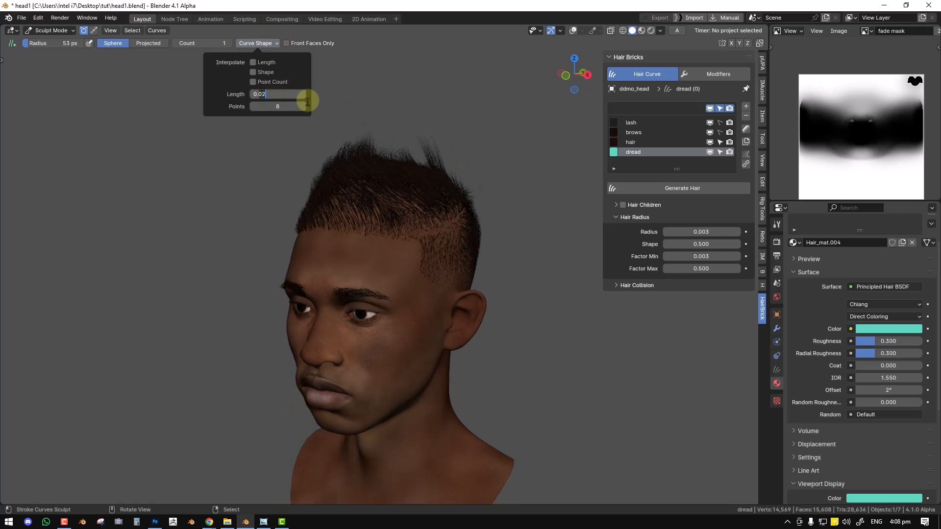
pyautogui.moveTo(420, 143); pyautogui.dragTo(521, 179, button='middle')
pyautogui.keyDown('ctrl'); pyautogui.moveTo(520, 179); pyautogui.dragTo(446, 193, button='middle'); pyautogui.keyUp('ctrl')
pyautogui.keyDown('ctrl'); pyautogui.moveTo(446, 193); pyautogui.dragTo(447, 185, button='middle'); pyautogui.keyUp('ctrl')
pyautogui.hotkey('ctrl', 'z')
# Set the Add brush's curve length to 0.2 and place a few dread strands near the front hairline
pyautogui.click(252, 43)
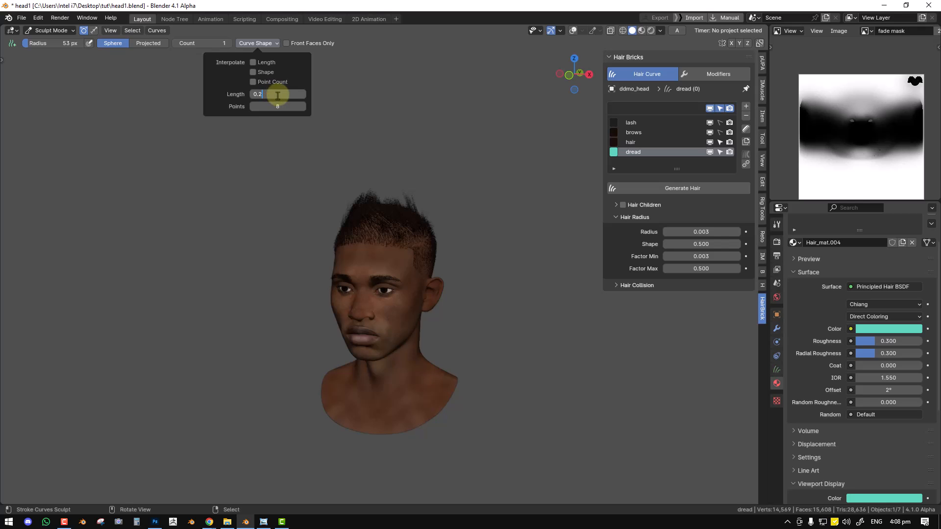
pyautogui.moveTo(334, 153); pyautogui.dragTo(445, 221, button='middle')
pyautogui.click(429, 231)
pyautogui.click(445, 221)
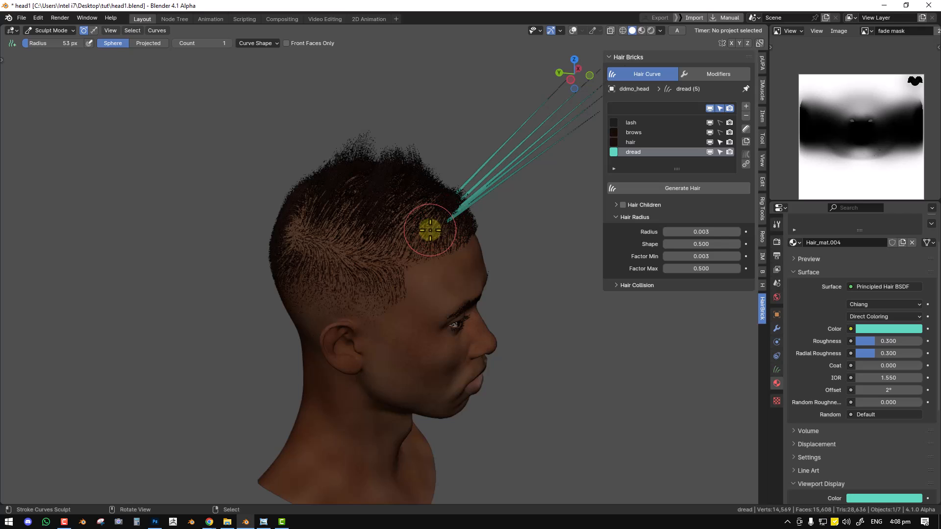
# Turn on X mirror symmetry and add dread strands over the front and upper sides of the head
pyautogui.click(732, 43)
pyautogui.moveTo(497, 169); pyautogui.dragTo(368, 270, button='middle')
pyautogui.click(409, 248)
pyautogui.moveTo(471, 245); pyautogui.dragTo(345, 218, button='middle')
pyautogui.click(367, 240)
pyautogui.click(373, 232)
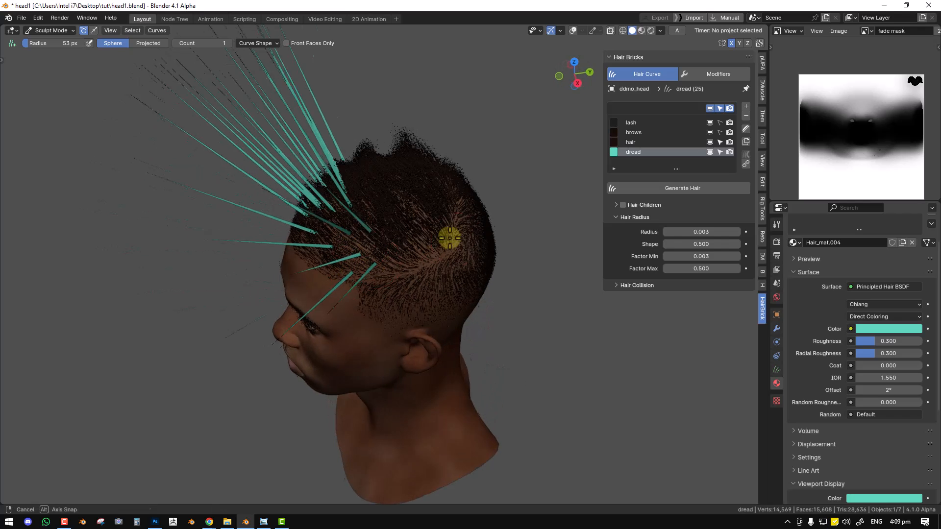
# Add mirrored dread strands over the top of the head toward the crown
pyautogui.moveTo(458, 238); pyautogui.dragTo(359, 240, button='middle')
pyautogui.click(378, 200)
pyautogui.moveTo(416, 212); pyautogui.dragTo(388, 209, button='middle')
pyautogui.click(392, 181)
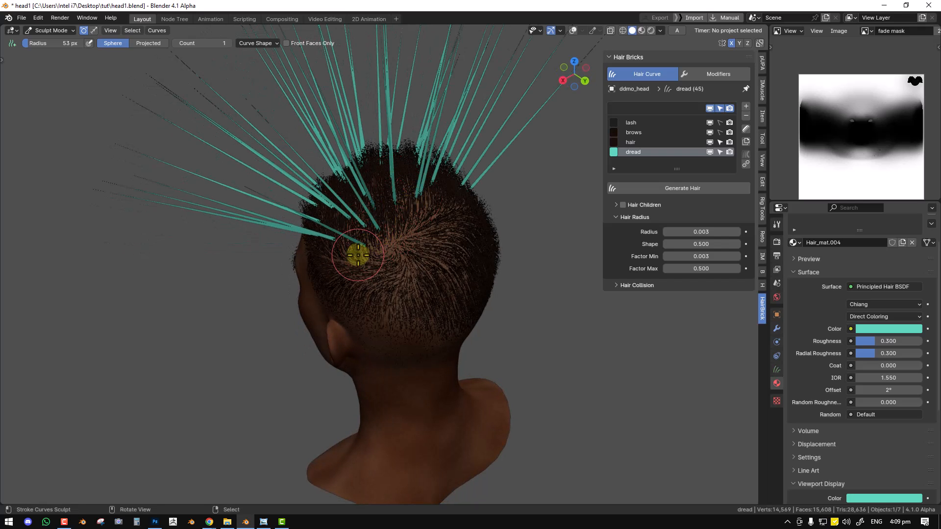
pyautogui.moveTo(444, 232); pyautogui.dragTo(423, 232, button='middle')
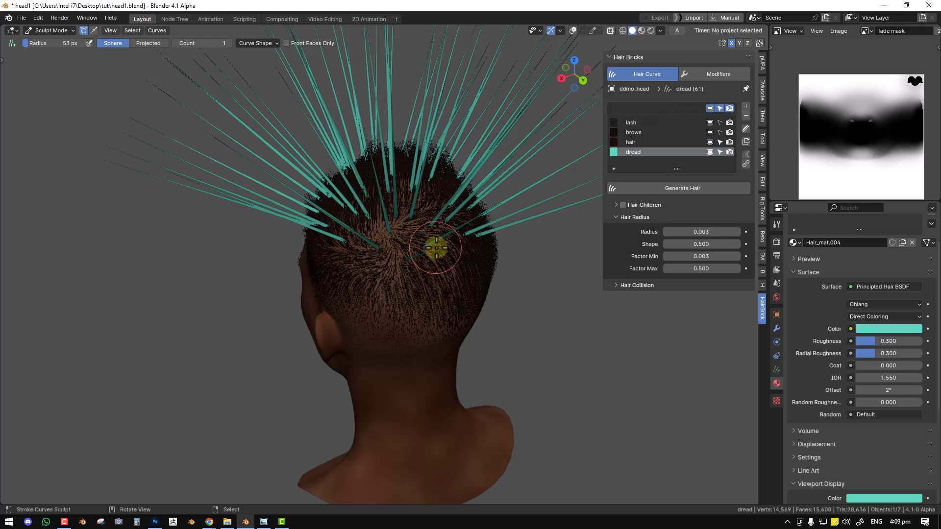
# Fill in mirrored dread strands across the crown and the back of the head above the fade
pyautogui.moveTo(436, 263); pyautogui.dragTo(445, 250, button='middle')
pyautogui.click(468, 302)
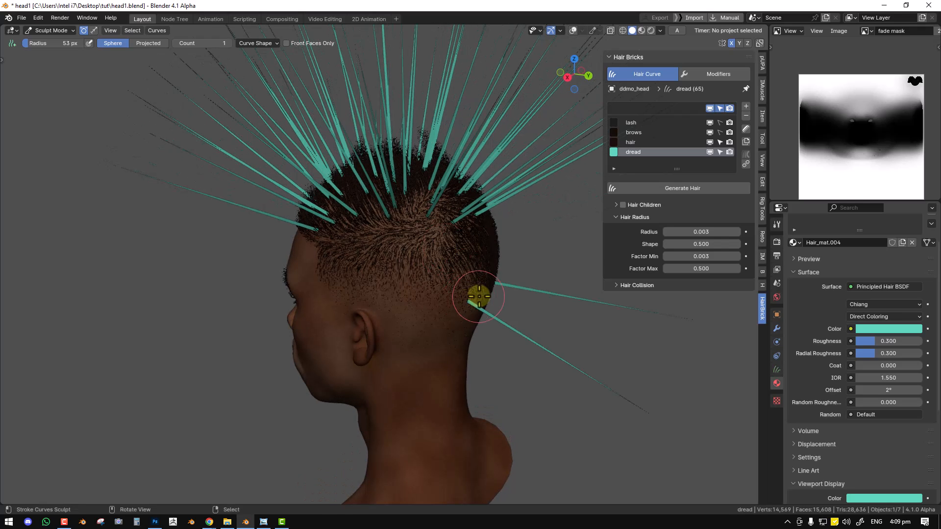
pyautogui.moveTo(472, 305); pyautogui.dragTo(439, 289, button='middle')
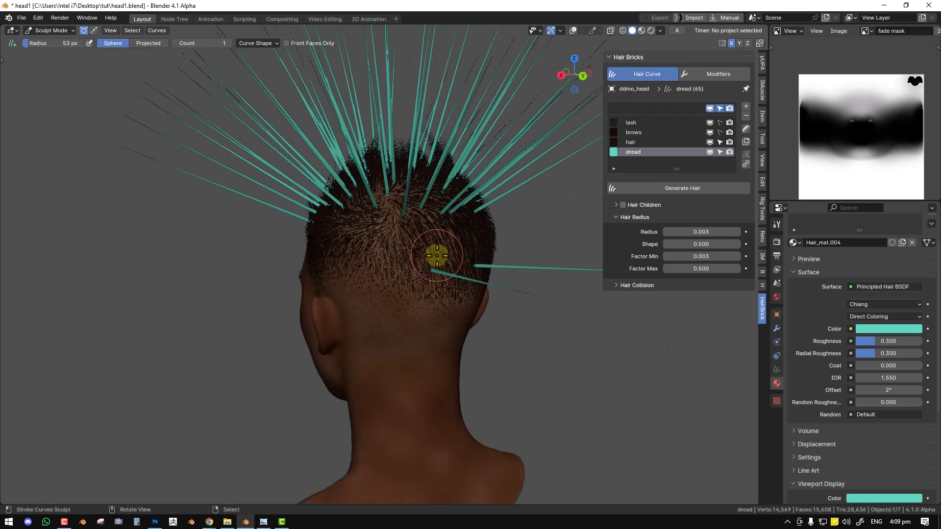
pyautogui.click(394, 232)
pyautogui.moveTo(395, 232); pyautogui.dragTo(463, 248, button='middle')
pyautogui.scroll(-2, 453, 218)
pyautogui.scroll(1, 456, 244)
pyautogui.moveTo(425, 221)
pyautogui.mouseDown(button='middle')
pyautogui.moveTo(378, 225)
pyautogui.moveTo(401, 238)
pyautogui.moveTo(460, 214)
pyautogui.mouseUp(button='middle')
pyautogui.click(375, 216)
pyautogui.click(396, 222)
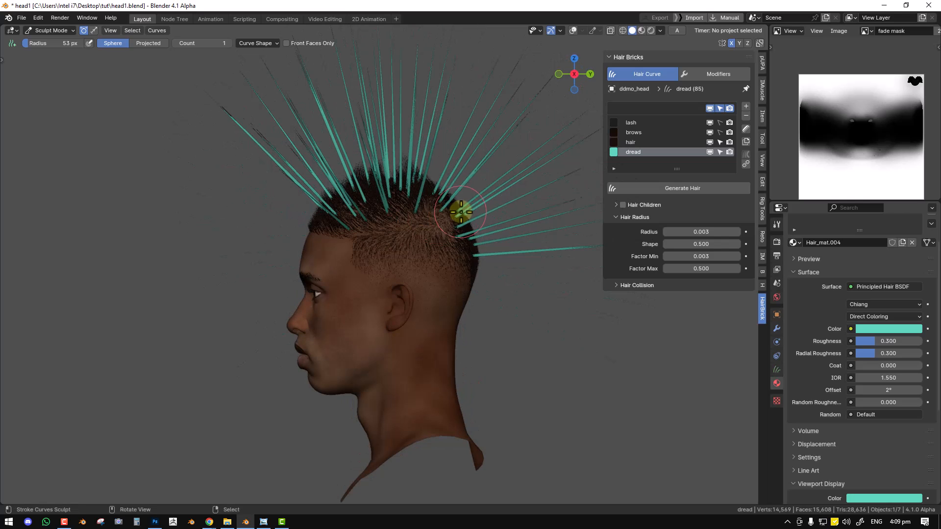
pyautogui.click(434, 237)
# Choose the Comb brush with Projected falloff and a radius of about 366 px, and comb the dreads backward
pyautogui.scroll(3, 448, 225)
pyautogui.hotkey('shift', 'space')
pyautogui.click(353, 222)
pyautogui.press('f')
pyautogui.click(376, 223)
pyautogui.moveTo(366, 227)
pyautogui.mouseDown()
pyautogui.moveTo(280, 195)
pyautogui.moveTo(314, 167)
pyautogui.mouseUp()
pyautogui.hotkey('ctrl', 'z')
pyautogui.click(233, 43)
pyautogui.moveTo(234, 250)
pyautogui.mouseDown()
pyautogui.moveTo(357, 145)
pyautogui.moveTo(325, 232)
pyautogui.mouseUp()
pyautogui.scroll(2, 325, 232)
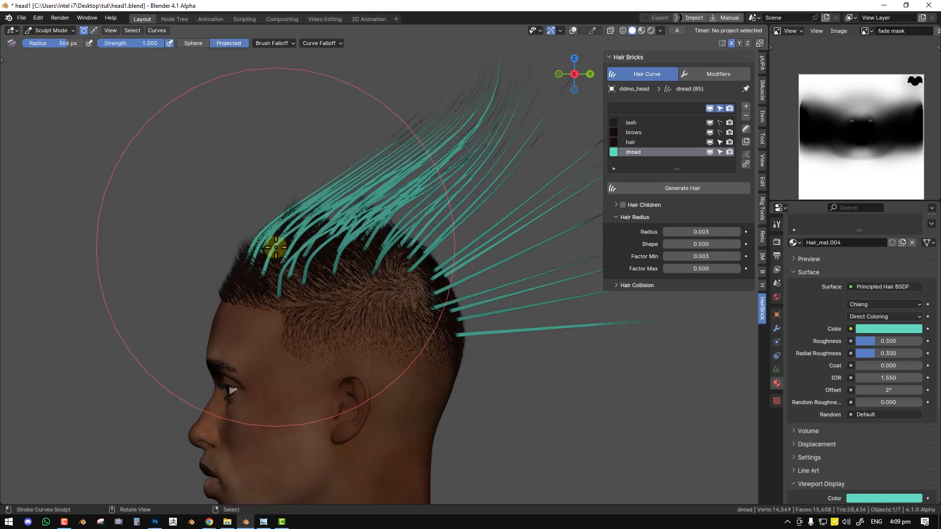
pyautogui.moveTo(263, 234)
pyautogui.mouseDown()
pyautogui.moveTo(414, 117)
pyautogui.moveTo(529, 191)
pyautogui.moveTo(523, 275)
pyautogui.mouseUp()
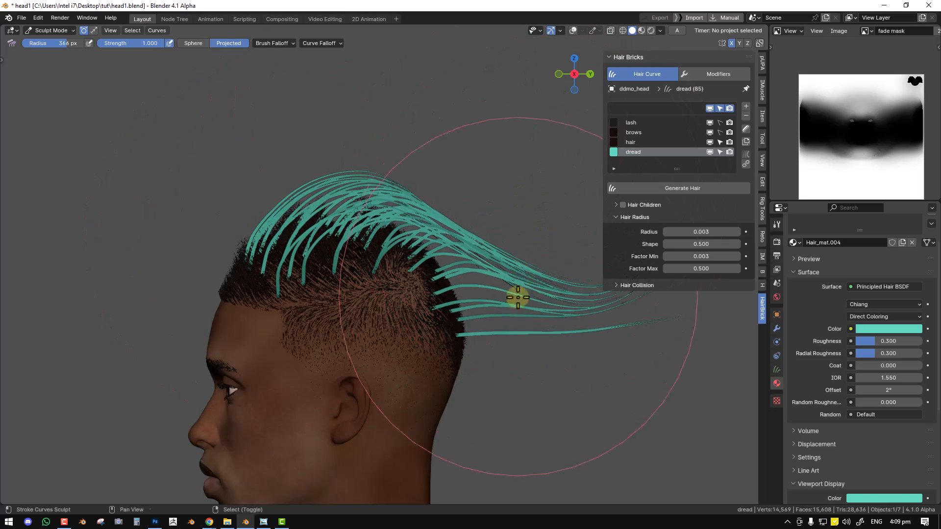
# Reduce the Comb radius to 247 px and gather the dreads together behind the head
pyautogui.keyDown('shift'); pyautogui.moveTo(517, 350); pyautogui.dragTo(355, 298, button='middle'); pyautogui.keyUp('shift')
pyautogui.scroll(2, 355, 299)
pyautogui.moveTo(410, 265); pyautogui.dragTo(407, 226)
pyautogui.moveTo(387, 241)
pyautogui.mouseDown(button='middle')
pyautogui.moveTo(392, 294)
pyautogui.moveTo(451, 319)
pyautogui.mouseUp(button='middle')
pyautogui.press('f')
pyautogui.click(423, 317)
pyautogui.moveTo(504, 387)
pyautogui.mouseDown()
pyautogui.moveTo(461, 308)
pyautogui.moveTo(401, 263)
pyautogui.mouseUp()
pyautogui.moveTo(444, 382)
pyautogui.mouseDown()
pyautogui.moveTo(401, 304)
pyautogui.moveTo(397, 270)
pyautogui.mouseUp()
pyautogui.moveTo(433, 418); pyautogui.dragTo(395, 304)
pyautogui.moveTo(409, 314)
pyautogui.mouseDown(button='middle')
pyautogui.moveTo(424, 265)
pyautogui.moveTo(446, 261)
pyautogui.moveTo(439, 270)
pyautogui.mouseUp(button='middle')
pyautogui.scroll(-2, 424, 265)
pyautogui.scroll(2, 432, 235)
pyautogui.moveTo(418, 165); pyautogui.dragTo(461, 284, button='middle')
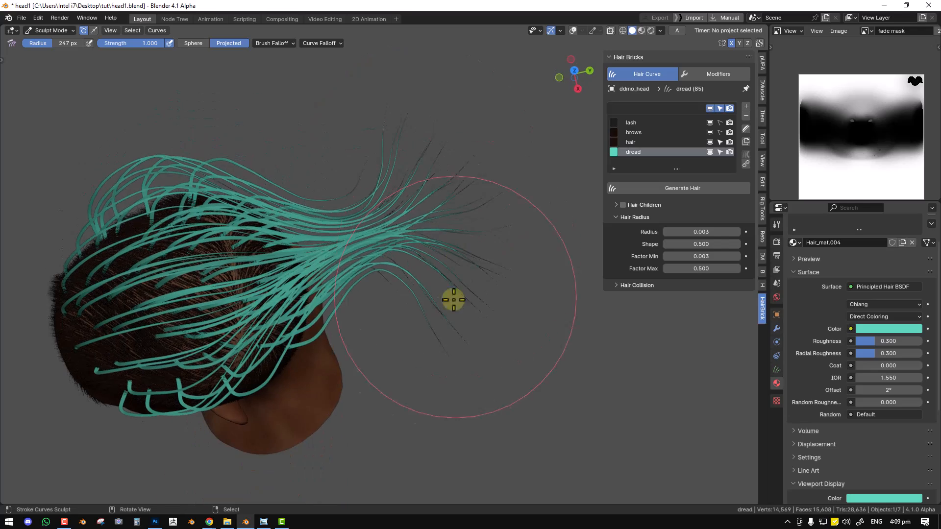
# Comb the dread ends down behind the neck and reduce the Comb radius to 168 px
pyautogui.press('KP_3')
pyautogui.moveTo(472, 110)
pyautogui.mouseDown()
pyautogui.moveTo(495, 226)
pyautogui.moveTo(490, 267)
pyautogui.mouseUp()
pyautogui.moveTo(383, 139)
pyautogui.mouseDown()
pyautogui.moveTo(423, 294)
pyautogui.moveTo(391, 295)
pyautogui.mouseUp()
pyautogui.moveTo(391, 392); pyautogui.dragTo(392, 422)
pyautogui.press('f')
pyautogui.click(359, 312)
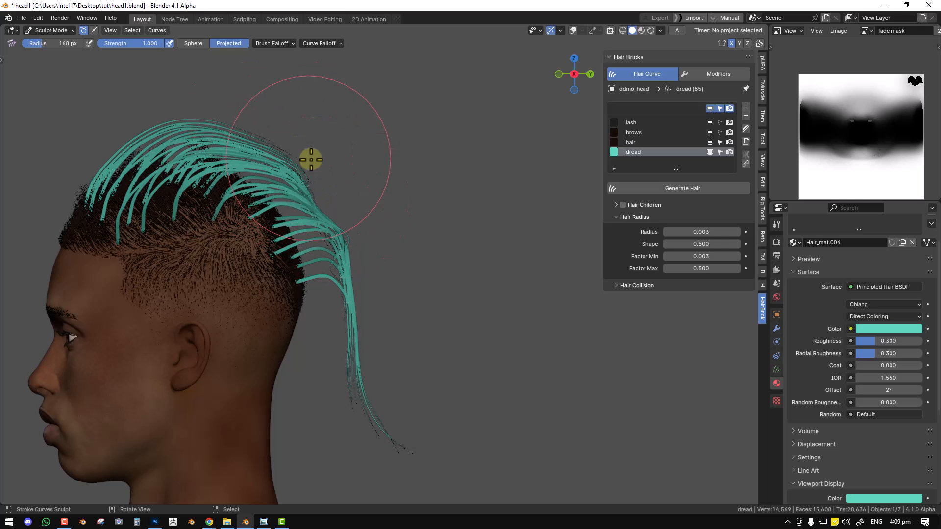
# Set the Comb radius to 223 px and shape the dreads into a smooth arc over the top and back
pyautogui.press('f')
pyautogui.click(225, 120)
pyautogui.moveTo(198, 108); pyautogui.dragTo(207, 120)
pyautogui.moveTo(348, 209); pyautogui.dragTo(405, 369, button='middle')
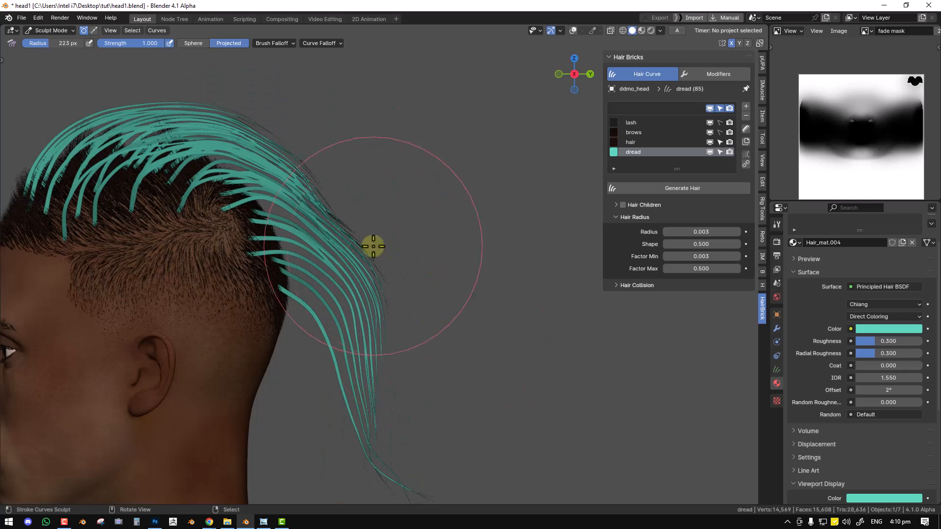
pyautogui.moveTo(373, 246)
pyautogui.mouseDown()
pyautogui.moveTo(346, 240)
pyautogui.moveTo(341, 256)
pyautogui.mouseUp()
# Set the Comb radius to 170 px and refine the dreads hanging at the back of the head
pyautogui.press('f')
pyautogui.click(305, 219)
pyautogui.moveTo(305, 219); pyautogui.dragTo(297, 213, button='middle')
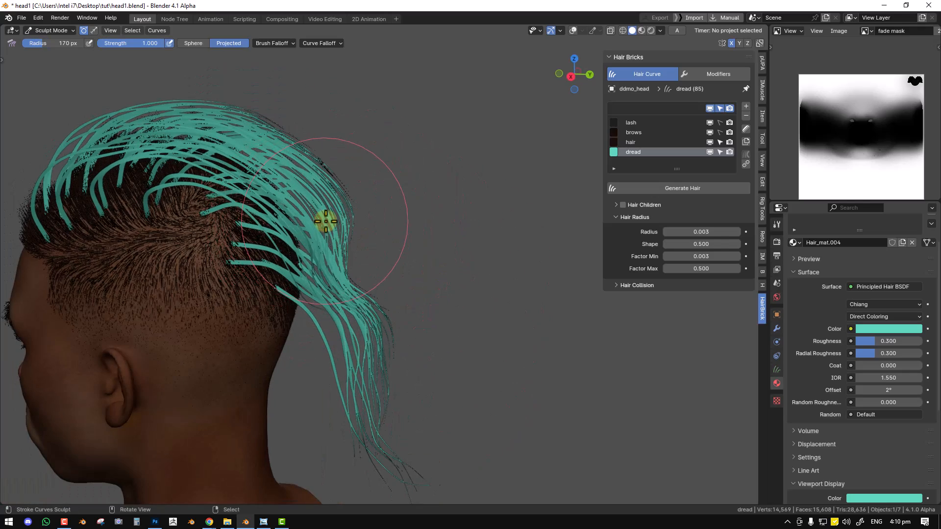
pyautogui.press('KP_3')
pyautogui.moveTo(297, 302); pyautogui.dragTo(307, 304)
# Switch the dread curves from Sculpt Mode to Object Mode
pyautogui.hotkey('ctrl', 'Tab')
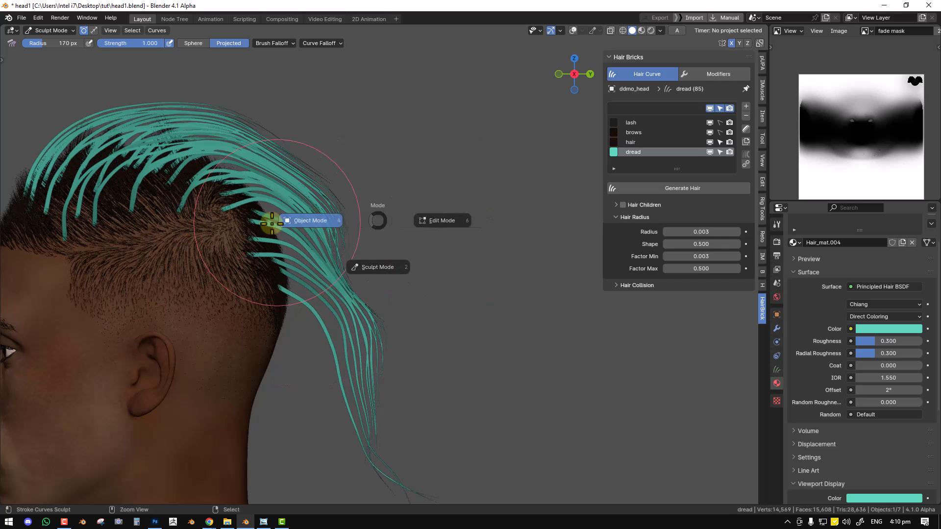
pyautogui.click(313, 220)
pyautogui.hotkey('shift', 'a')
pyautogui.moveTo(410, 160)
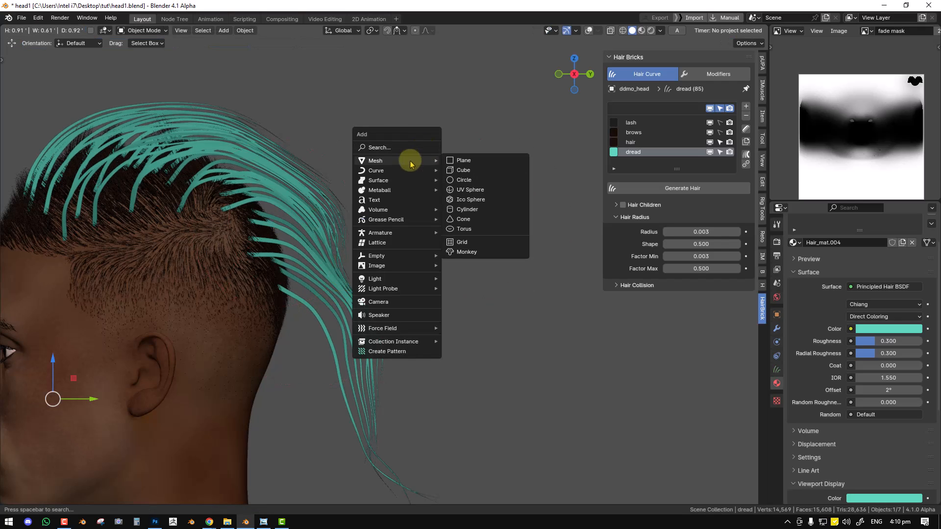
pyautogui.moveTo(381, 170)
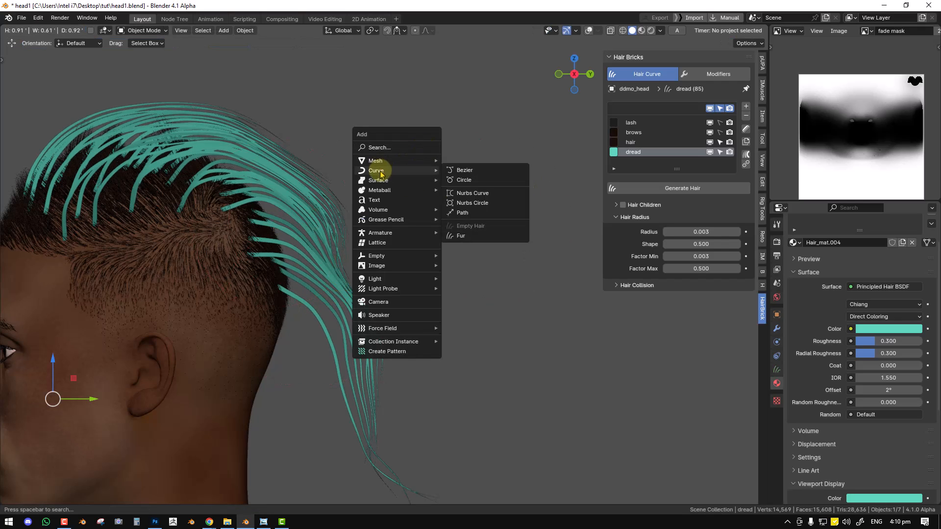
pyautogui.click(478, 173)
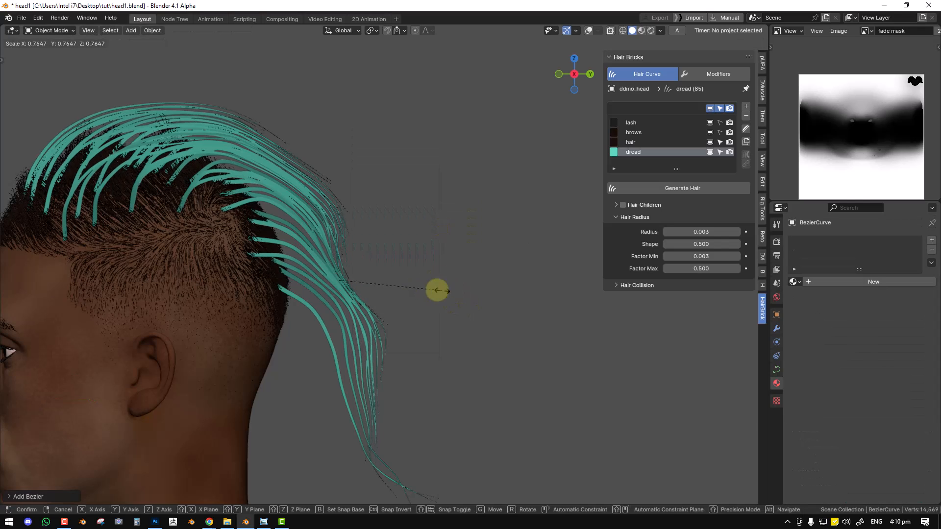
pyautogui.moveTo(462, 289); pyautogui.dragTo(382, 297, button='middle')
pyautogui.scroll(-4, 441, 284)
pyautogui.press('x')
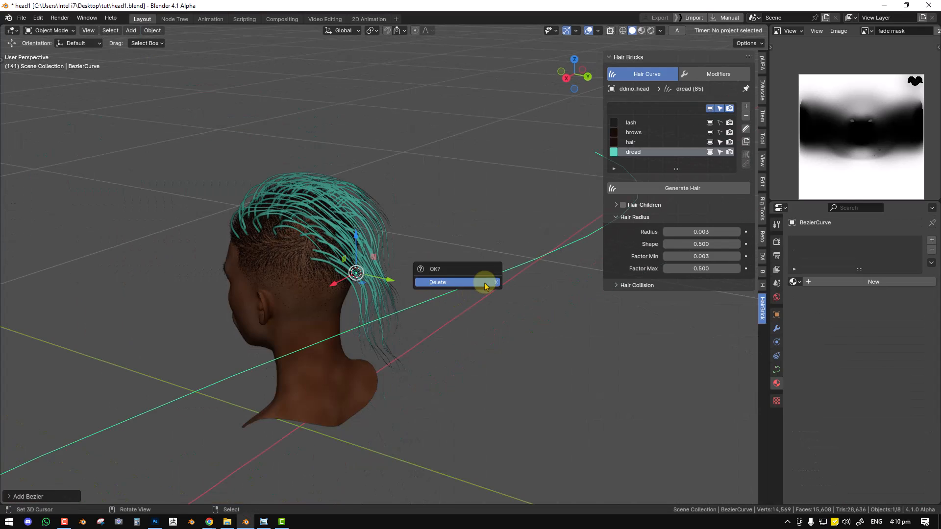
pyautogui.click(484, 283)
# Add a Bezier circle behind the head and scale it down to a loop slightly wider than the head
pyautogui.hotkey('shift', 'a')
pyautogui.moveTo(481, 208)
pyautogui.click(539, 218)
pyautogui.press('s')
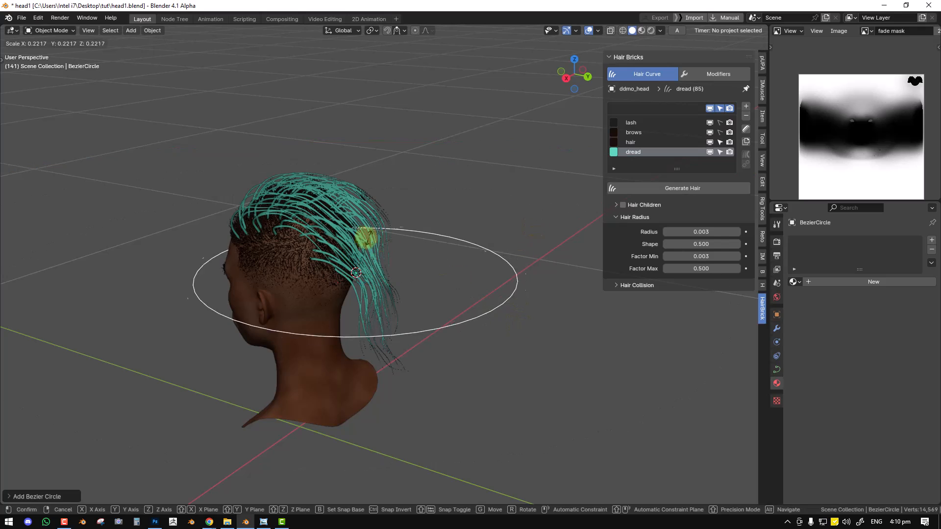
pyautogui.click(349, 244)
# Give the Bezier circle a round bevel depth of 0.050 and scale the resulting ring down behind the head
pyautogui.click(777, 369)
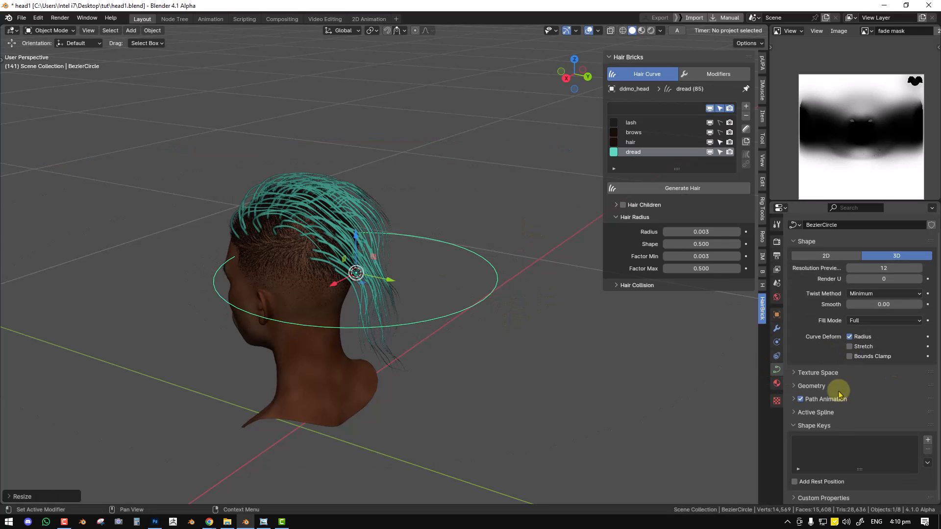
pyautogui.click(828, 385)
pyautogui.moveTo(890, 491); pyautogui.dragTo(825, 421)
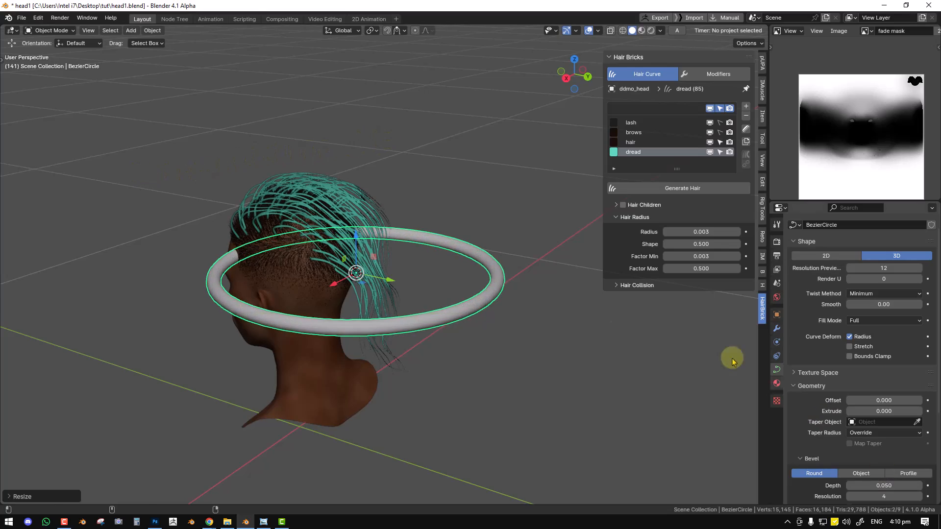
pyautogui.scroll(4, 546, 322)
pyautogui.press('s')
pyautogui.click(387, 256)
# Rotate the ring in the right side view so it tilts across the gathered dreads
pyautogui.press('KP_1')
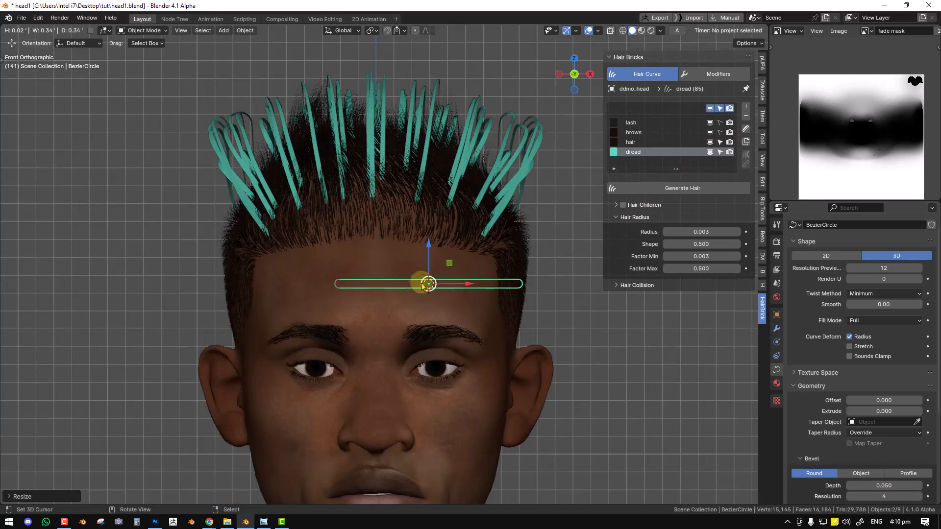
pyautogui.press('KP_3')
pyautogui.press('r')
pyautogui.click(375, 224)
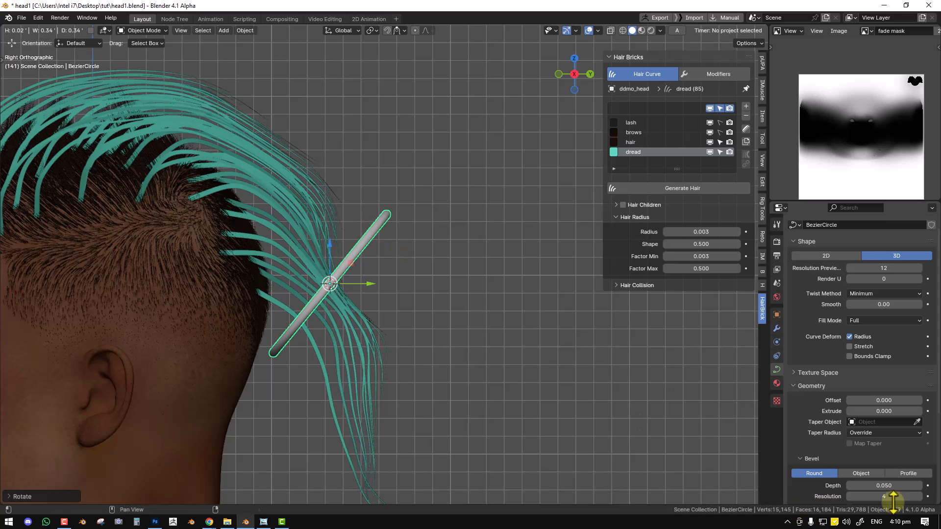
# Set the ring's bevel depth to 0.357, then shrink it and move it onto the gathered dreads
pyautogui.moveTo(877, 485); pyautogui.dragTo(289, 182)
pyautogui.press('s')
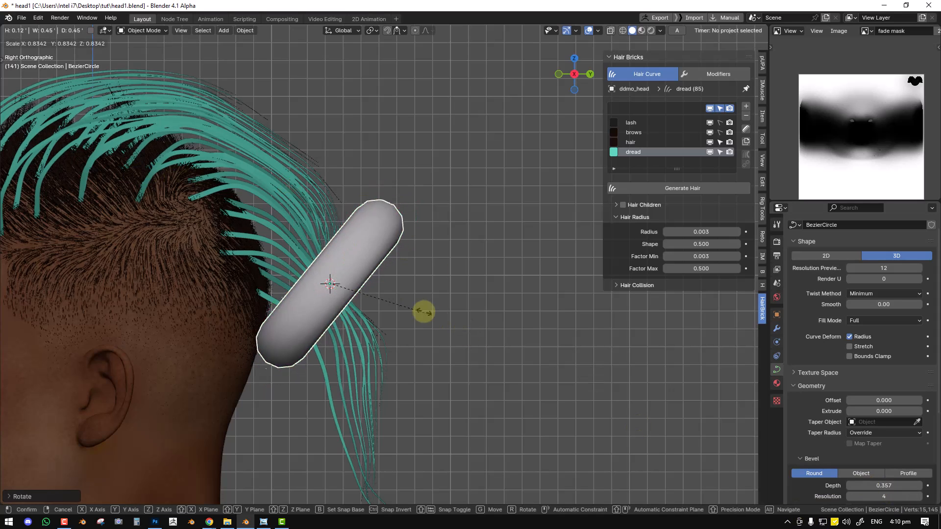
pyautogui.click(379, 300)
pyautogui.press('g')
pyautogui.click(347, 299)
# Centre the ring along the X axis behind the head and adjust its scale to wrap the dreads
pyautogui.moveTo(347, 300); pyautogui.dragTo(388, 284, button='middle')
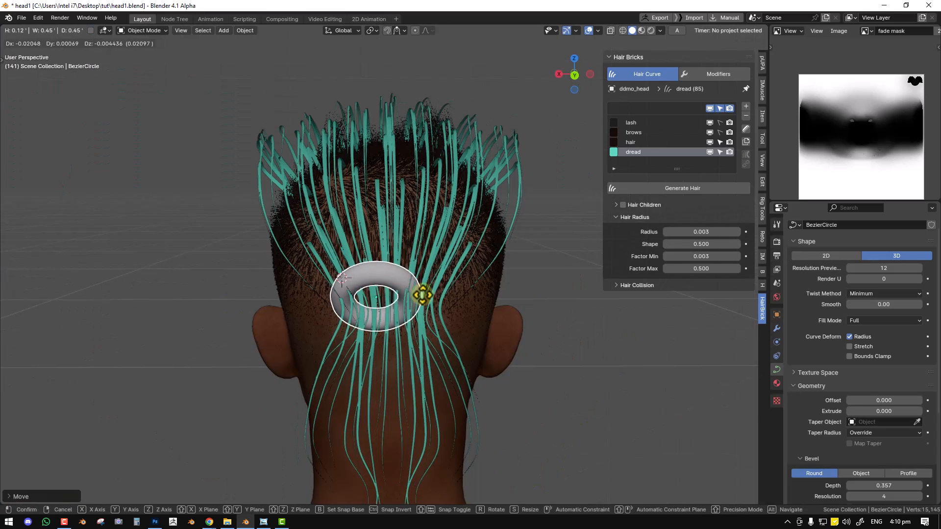
pyautogui.scroll(-5, 399, 292)
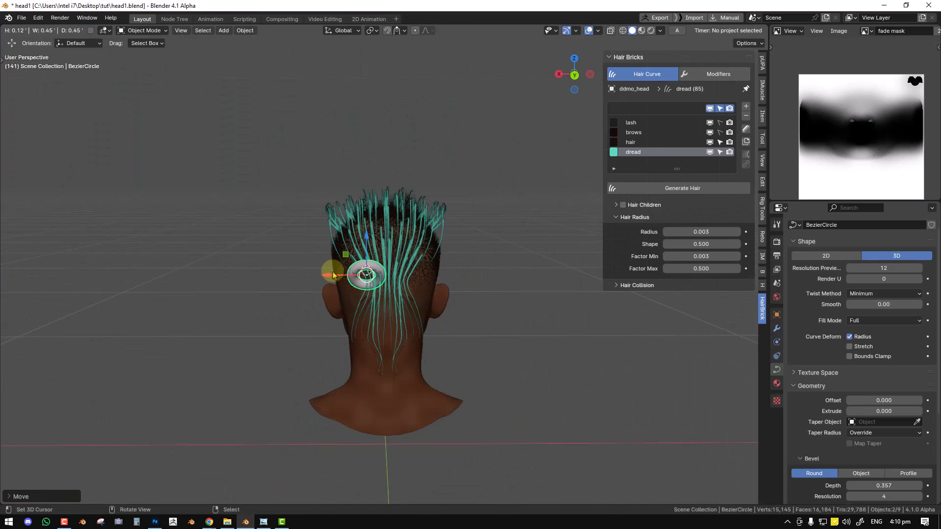
pyautogui.press('g')
pyautogui.press('x')
pyautogui.moveTo(350, 274); pyautogui.dragTo(352, 274)
pyautogui.scroll(2, 392, 279)
pyautogui.press('s')
pyautogui.click(423, 288)
pyautogui.moveTo(414, 291); pyautogui.dragTo(457, 287, button='middle')
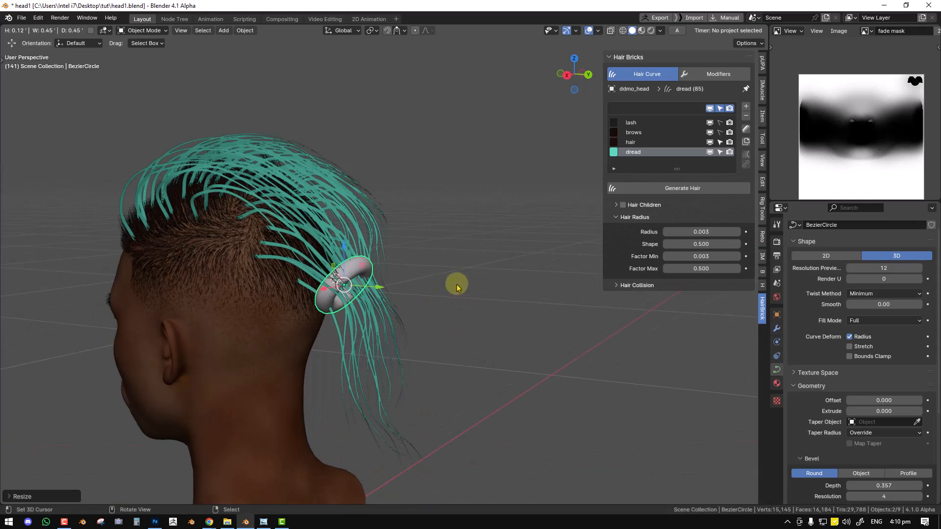
# Select the dread curves, enter Sculpt Mode and comb the strands together through the ring
pyautogui.click(378, 223)
pyautogui.hotkey('ctrl', 'Tab')
pyautogui.click(379, 278)
pyautogui.scroll(2, 389, 202)
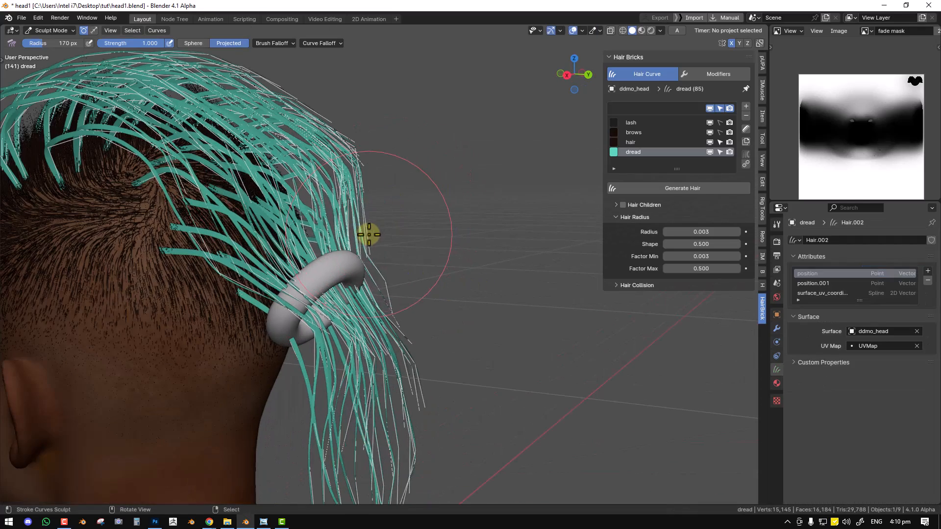
pyautogui.moveTo(369, 240)
pyautogui.mouseDown(button='middle')
pyautogui.moveTo(267, 260)
pyautogui.moveTo(275, 240)
pyautogui.moveTo(315, 242)
pyautogui.moveTo(312, 257)
pyautogui.mouseUp(button='middle')
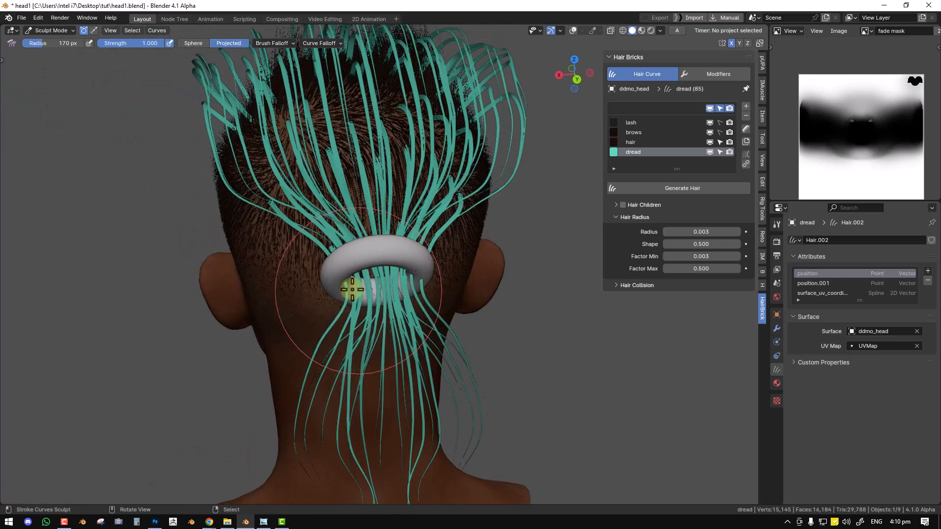
pyautogui.moveTo(359, 291); pyautogui.dragTo(326, 273, button='middle')
pyautogui.scroll(4, 388, 289)
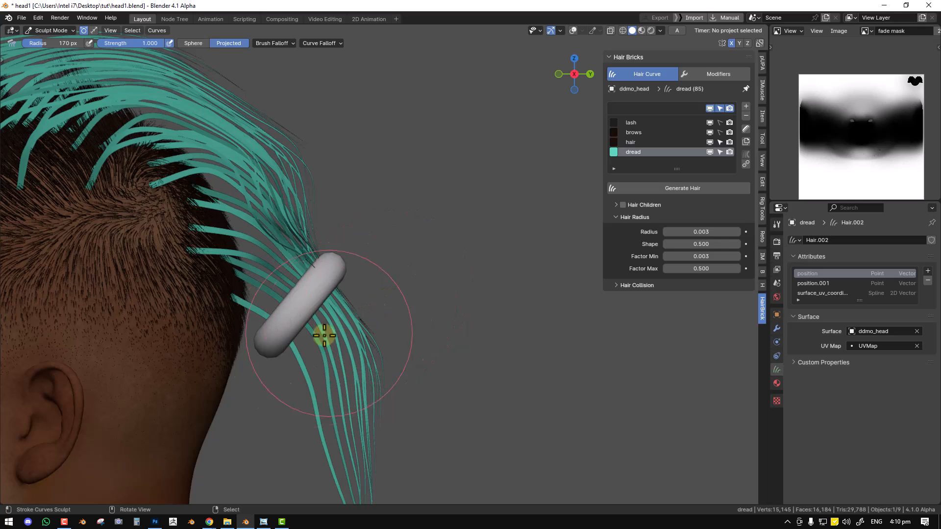
# Comb the dread ends below the ring outward and down into a loose, curling ponytail
pyautogui.moveTo(300, 361)
pyautogui.mouseDown()
pyautogui.moveTo(390, 381)
pyautogui.moveTo(458, 374)
pyautogui.moveTo(398, 375)
pyautogui.mouseUp()
pyautogui.keyDown('shift'); pyautogui.moveTo(398, 375); pyautogui.dragTo(424, 275, button='middle'); pyautogui.keyUp('shift')
pyautogui.moveTo(407, 294)
pyautogui.mouseDown()
pyautogui.moveTo(475, 319)
pyautogui.moveTo(480, 346)
pyautogui.mouseUp()
pyautogui.moveTo(345, 362); pyautogui.dragTo(291, 408)
pyautogui.scroll(-2, 384, 322)
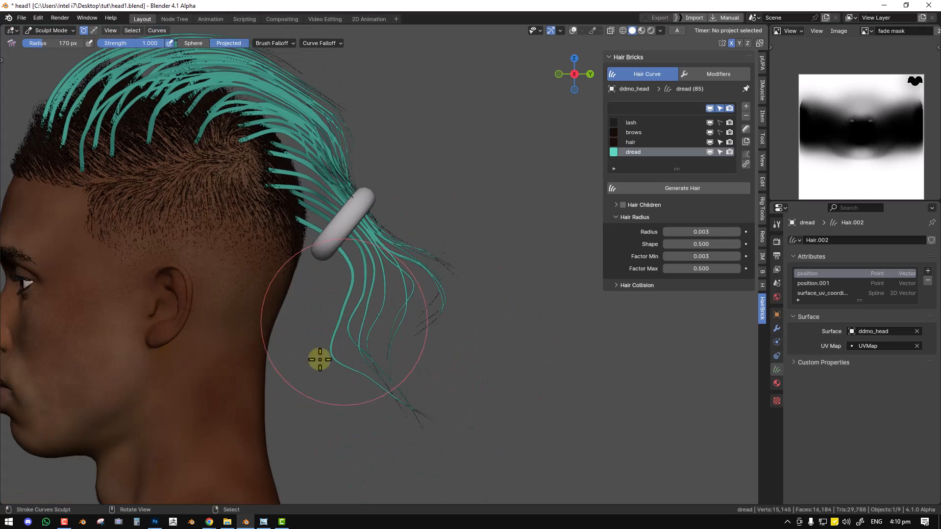
pyautogui.moveTo(377, 390)
pyautogui.mouseDown()
pyautogui.moveTo(343, 399)
pyautogui.moveTo(333, 275)
pyautogui.mouseUp()
pyautogui.moveTo(401, 272); pyautogui.dragTo(471, 264)
# Comb the dreads above the ring closer to the back of the head and pull the side strands inward
pyautogui.moveTo(391, 132)
pyautogui.mouseDown()
pyautogui.moveTo(332, 122)
pyautogui.moveTo(344, 139)
pyautogui.mouseUp()
pyautogui.moveTo(412, 154); pyautogui.dragTo(353, 152)
pyautogui.keyDown('shift'); pyautogui.moveTo(340, 152); pyautogui.dragTo(420, 286, button='middle'); pyautogui.keyUp('shift')
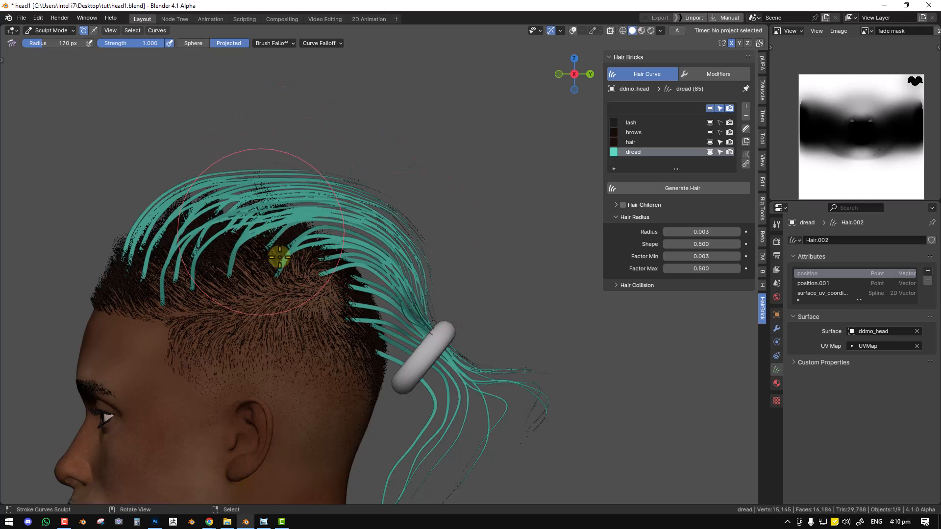
pyautogui.press('KP_1')
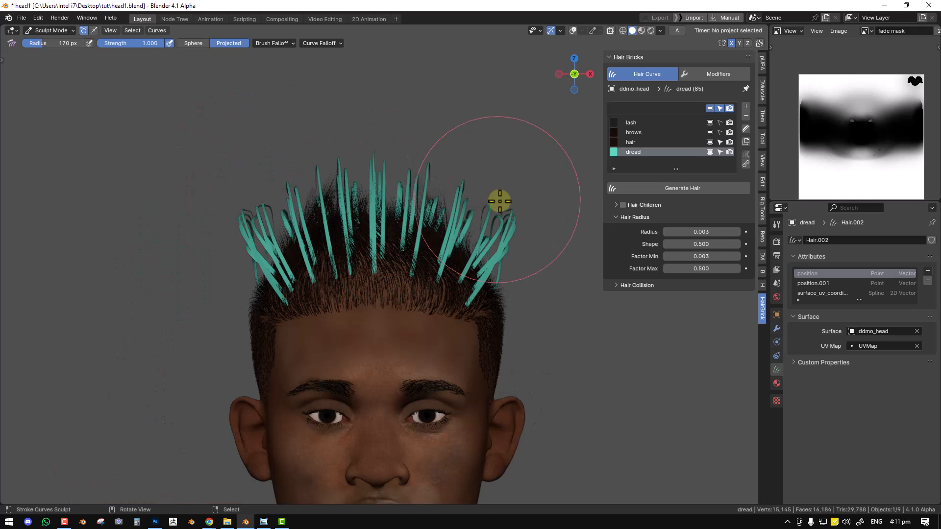
pyautogui.moveTo(512, 226)
pyautogui.mouseDown()
pyautogui.moveTo(480, 219)
pyautogui.moveTo(487, 248)
pyautogui.moveTo(481, 237)
pyautogui.moveTo(468, 250)
pyautogui.mouseUp()
pyautogui.moveTo(468, 250); pyautogui.dragTo(275, 228, button='middle')
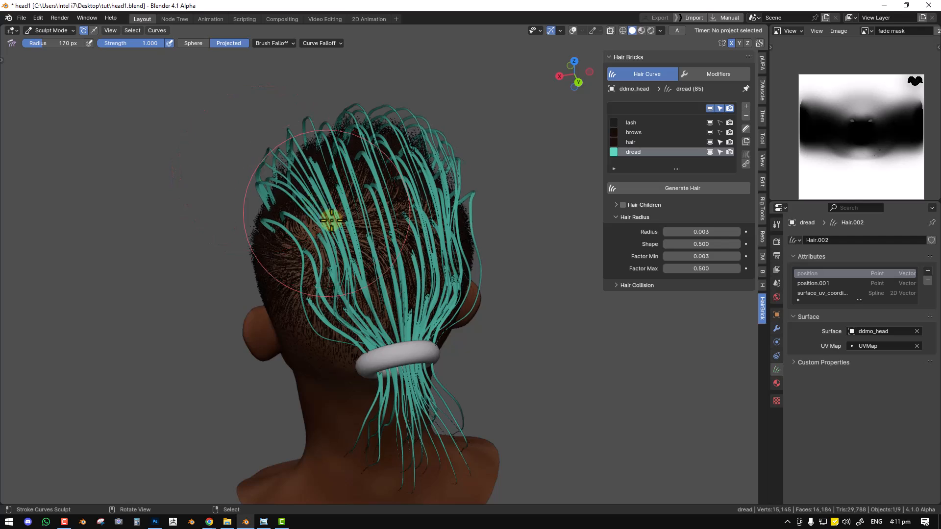
pyautogui.press('KP_1')
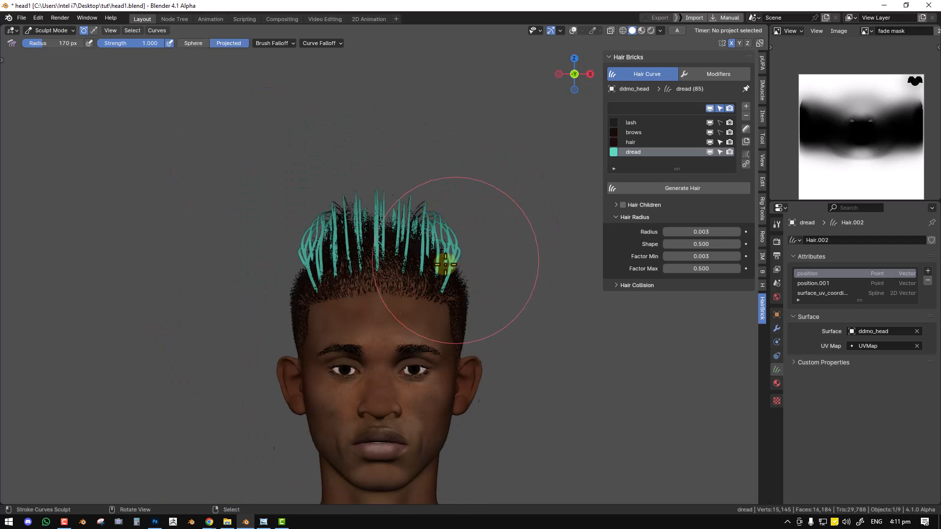
pyautogui.moveTo(461, 257); pyautogui.dragTo(365, 266, button='middle')
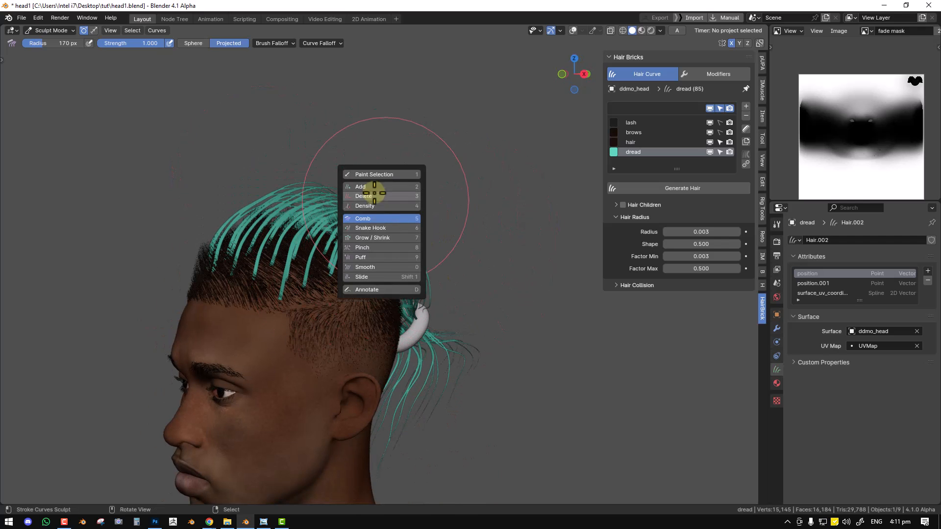
pyautogui.click(377, 196)
pyautogui.moveTo(324, 285); pyautogui.dragTo(363, 306, button='middle')
pyautogui.hotkey('shift', 'space')
pyautogui.click(375, 240)
pyautogui.click(332, 330)
pyautogui.click(379, 292)
pyautogui.hotkey('shift', 'space')
pyautogui.click(338, 337)
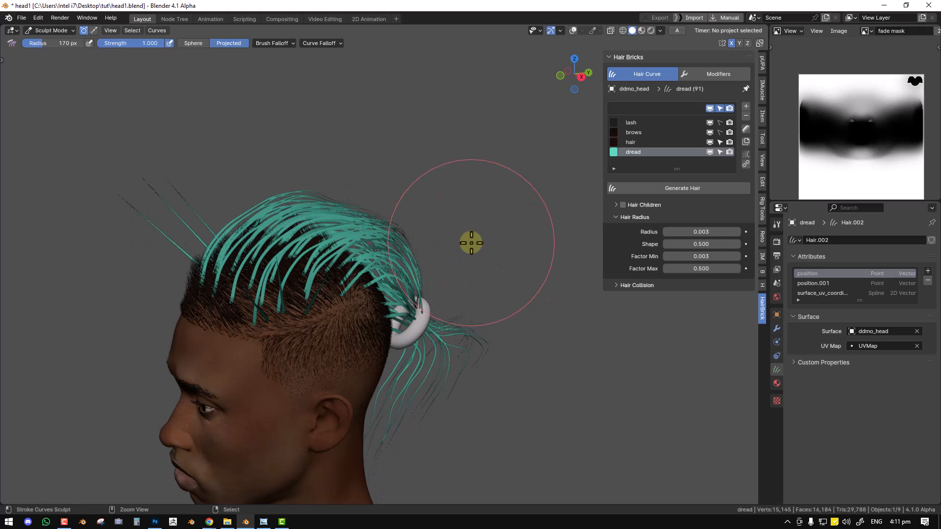
pyautogui.hotkey('ctrl', 'z')
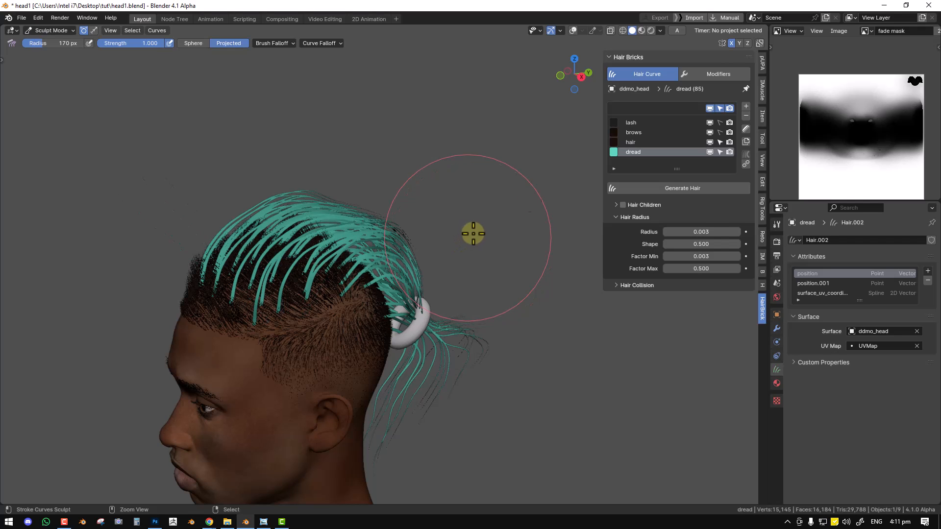
# Place a single dread at the front hairline with the Add brush and return to the Comb brush
pyautogui.hotkey('shift', 'space')
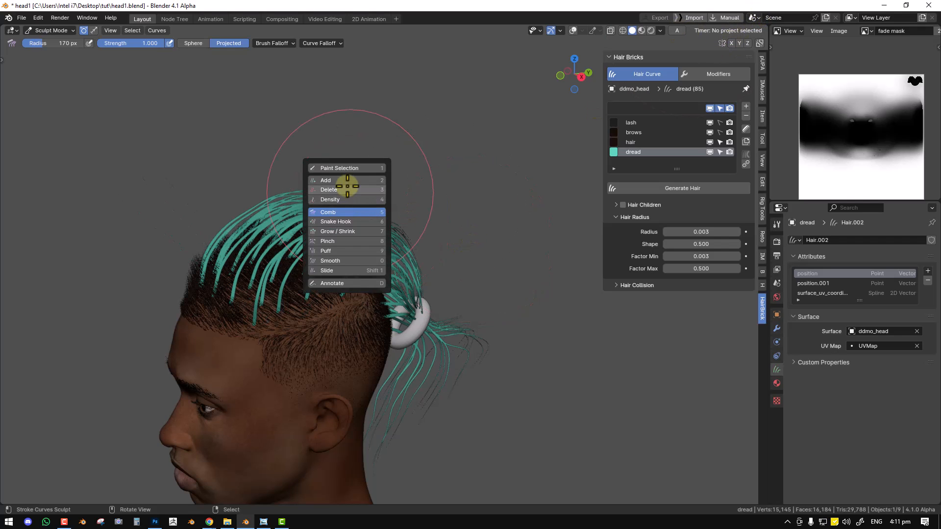
pyautogui.click(319, 177)
pyautogui.click(245, 323)
pyautogui.moveTo(236, 326); pyautogui.dragTo(238, 225, button='middle')
pyautogui.hotkey('shift', 'space')
pyautogui.click(191, 307)
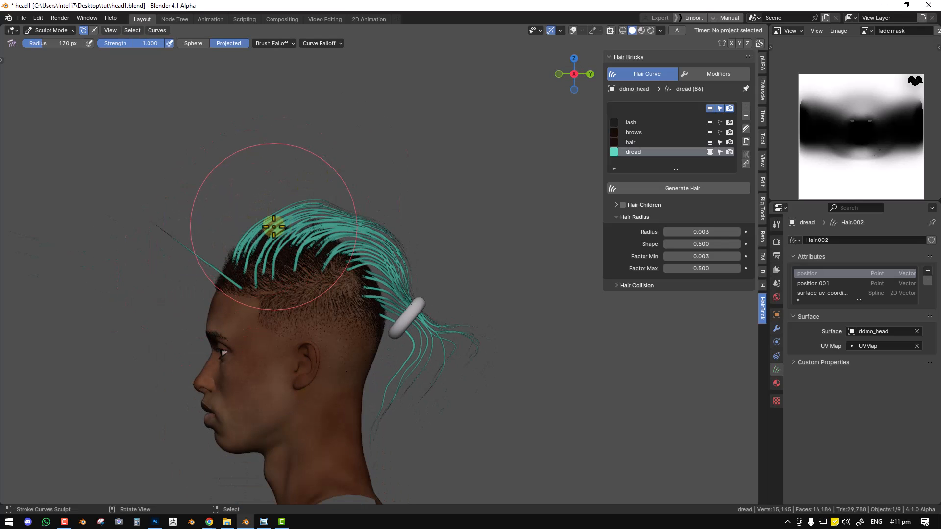
# Select the entire new front dread in Edit Mode using linked selection, and return to Sculpt Mode
pyautogui.press('Tab')
pyautogui.press('KP_3')
pyautogui.scroll(1, 143, 229)
pyautogui.hotkey('alt', 'a')
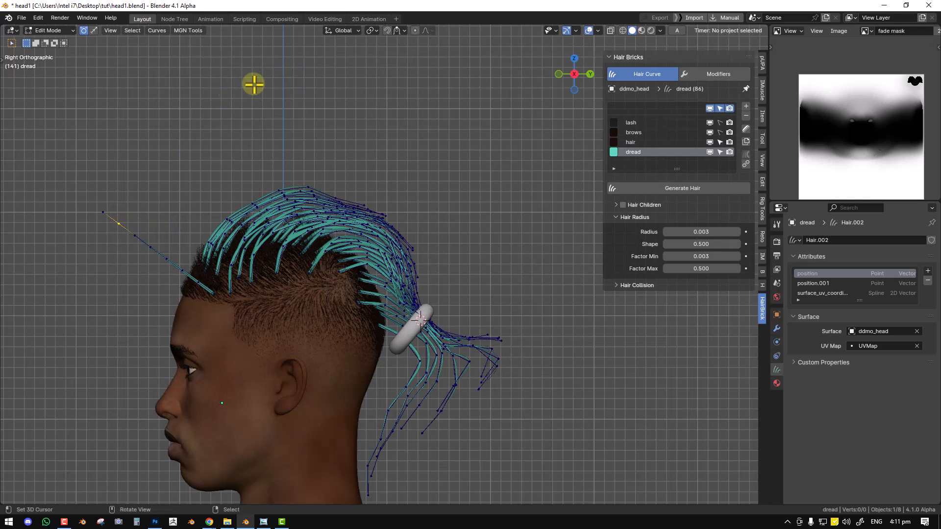
pyautogui.click(157, 30)
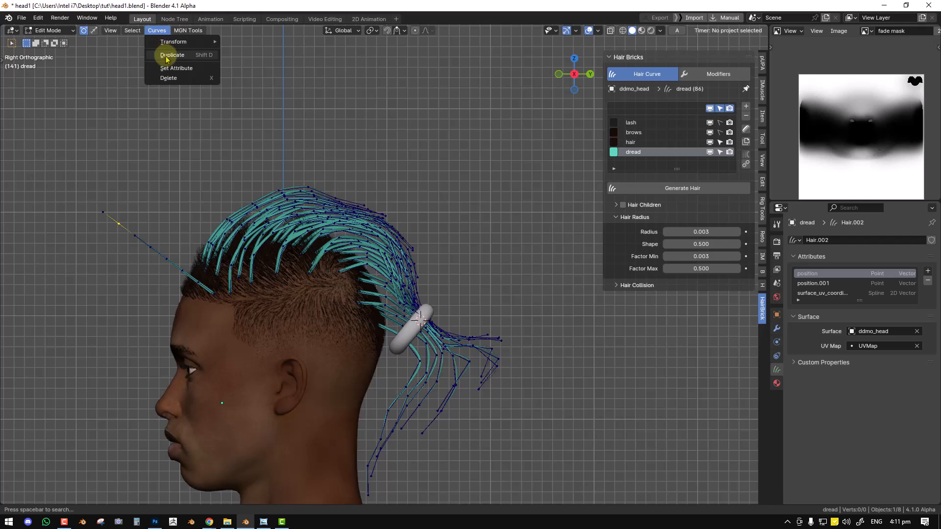
pyautogui.click(131, 32)
pyautogui.click(131, 31)
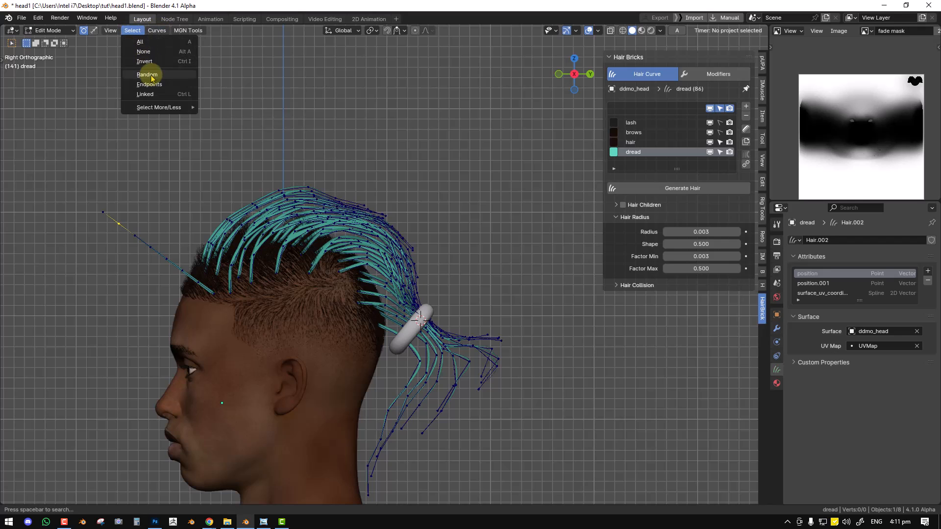
pyautogui.click(156, 95)
pyautogui.press('Tab')
# Comb the selected front dread back over the head using Sphere falloff at 305 px, and return the brush to Projected
pyautogui.moveTo(137, 252)
pyautogui.mouseDown()
pyautogui.moveTo(150, 217)
pyautogui.moveTo(201, 169)
pyautogui.moveTo(191, 195)
pyautogui.moveTo(221, 157)
pyautogui.moveTo(284, 147)
pyautogui.mouseUp()
pyautogui.click(206, 44)
pyautogui.press('f')
pyautogui.click(383, 192)
pyautogui.moveTo(209, 283); pyautogui.dragTo(239, 222)
pyautogui.moveTo(215, 216); pyautogui.dragTo(234, 278, button='middle')
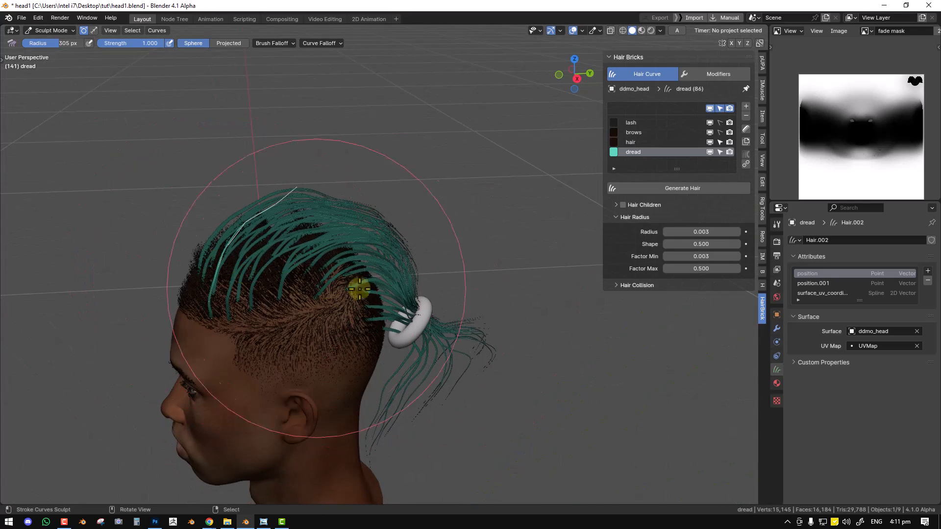
pyautogui.click(229, 43)
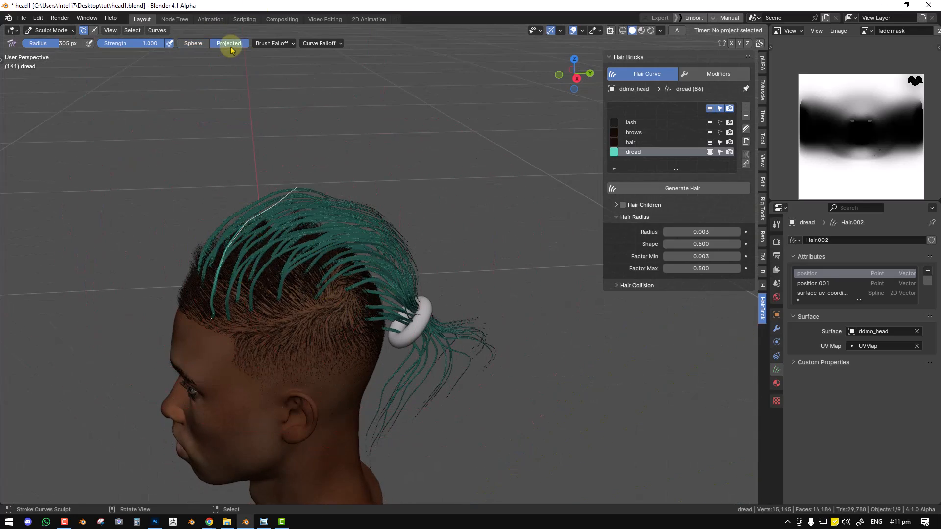
pyautogui.moveTo(368, 227)
pyautogui.mouseDown(button='middle')
pyautogui.moveTo(284, 194)
pyautogui.moveTo(284, 227)
pyautogui.moveTo(269, 210)
pyautogui.moveTo(305, 197)
pyautogui.mouseUp(button='middle')
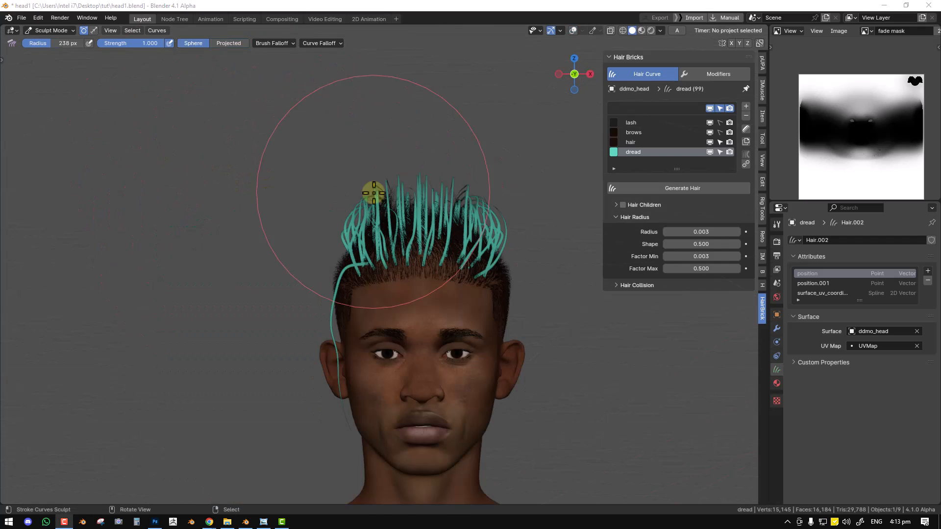
# Return to Object Mode and set the dread Hair Radius to 0.0005
pyautogui.moveTo(349, 193); pyautogui.dragTo(448, 202, button='middle')
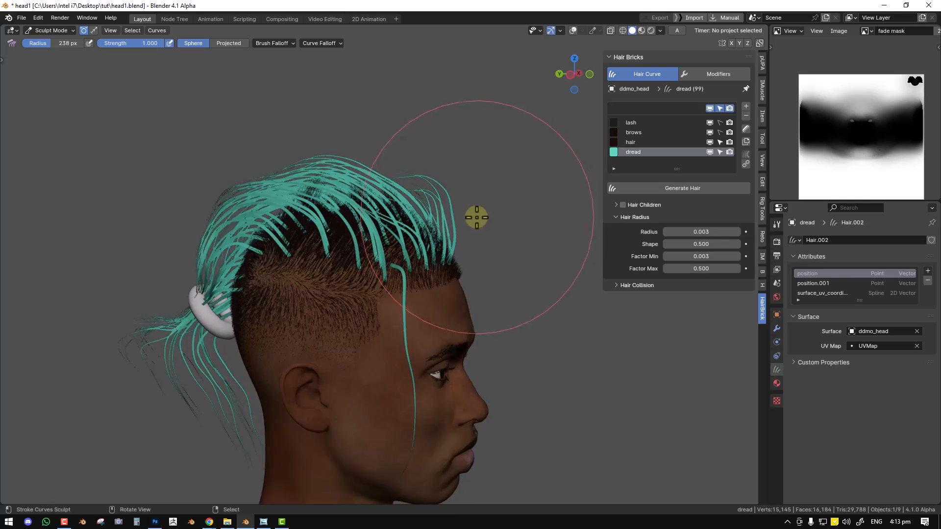
pyautogui.scroll(5, 447, 202)
pyautogui.scroll(-2, 469, 189)
pyautogui.hotkey('ctrl', 'Tab')
pyautogui.click(385, 232)
pyautogui.moveTo(548, 210); pyautogui.dragTo(480, 198, button='middle')
pyautogui.click(622, 219)
pyautogui.click(627, 218)
pyautogui.click(713, 233)
pyautogui.write('0.0005')
pyautogui.press('Return')
# Inspect the thinned dreads around the side of the head with the viewport overlays on and off
pyautogui.moveTo(441, 226); pyautogui.dragTo(435, 164, button='middle')
pyautogui.click(482, 181)
pyautogui.press('F8')
pyautogui.click(456, 195)
pyautogui.hotkey('shift', 'alt', 'z')
pyautogui.hotkey('shift', 'alt', 'z')
pyautogui.moveTo(481, 196); pyautogui.dragTo(544, 190, button='middle')
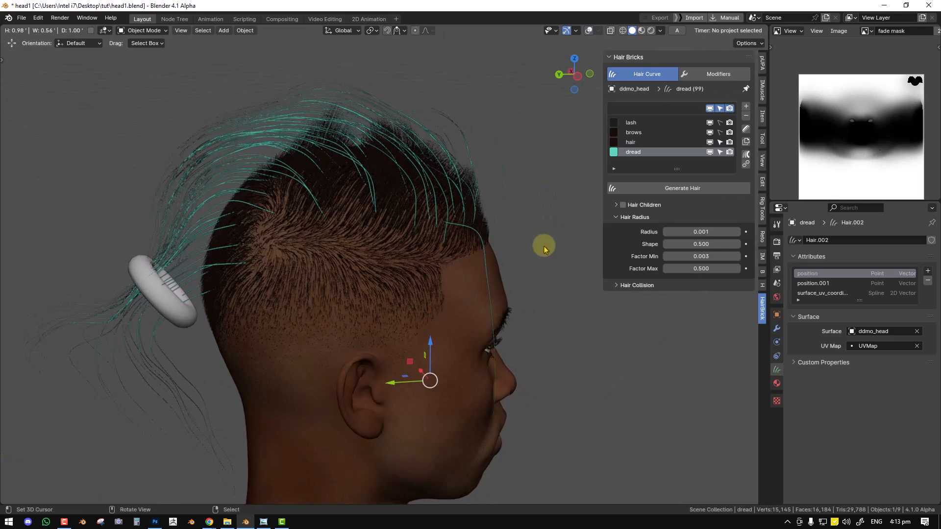
# Try a Displace styling modifier on the dread hair
pyautogui.keyDown('shift'); pyautogui.moveTo(545, 248); pyautogui.dragTo(513, 269, button='middle'); pyautogui.keyUp('shift')
pyautogui.click(719, 74)
pyautogui.click(690, 108)
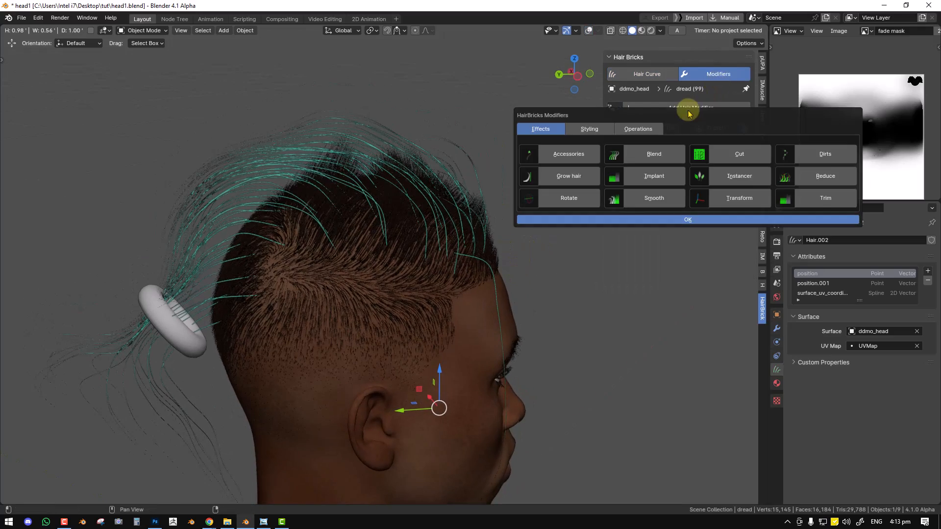
pyautogui.click(597, 130)
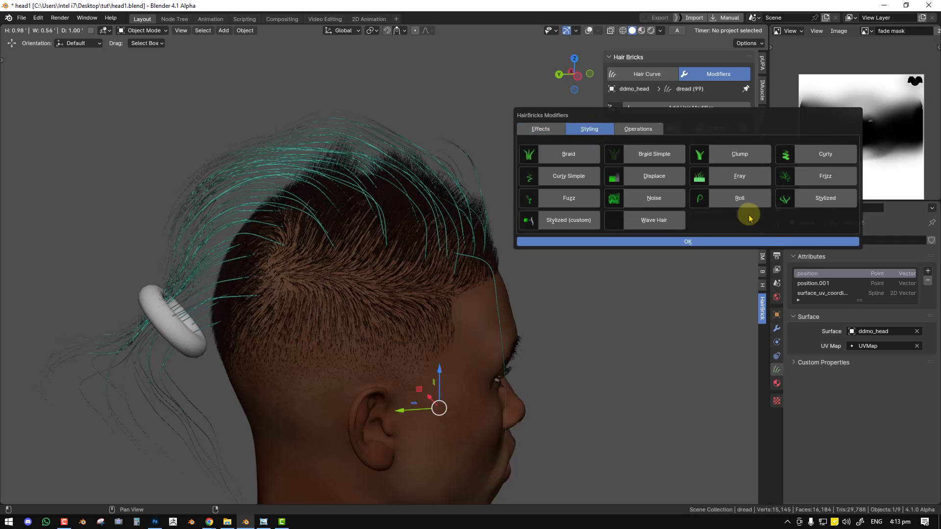
pyautogui.click(651, 177)
pyautogui.moveTo(401, 203); pyautogui.dragTo(384, 205, button='middle')
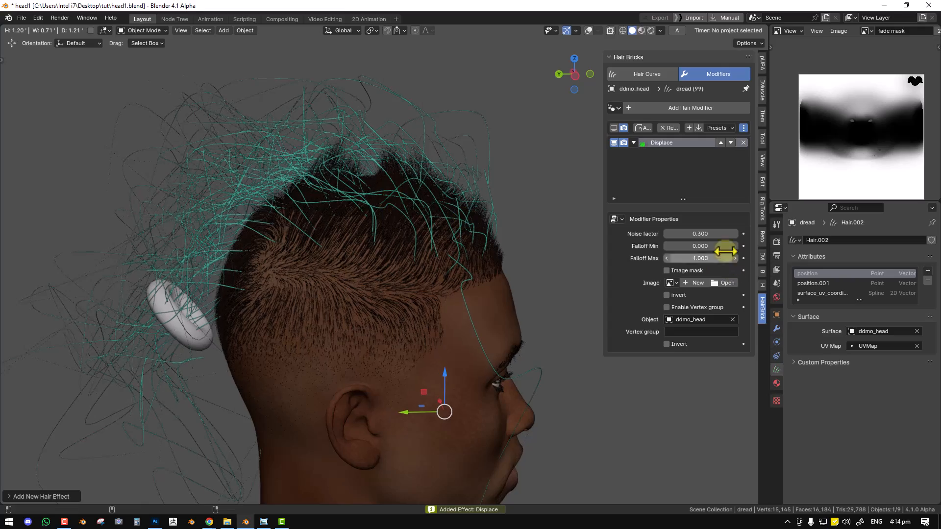
# Try a Displace noise factor of -0.080 on the dreads, check it around the head, and delete the modifier
pyautogui.moveTo(696, 235); pyautogui.dragTo(671, 235)
pyautogui.moveTo(446, 252); pyautogui.dragTo(542, 248, button='middle')
pyautogui.moveTo(492, 224); pyautogui.dragTo(652, 220, button='middle')
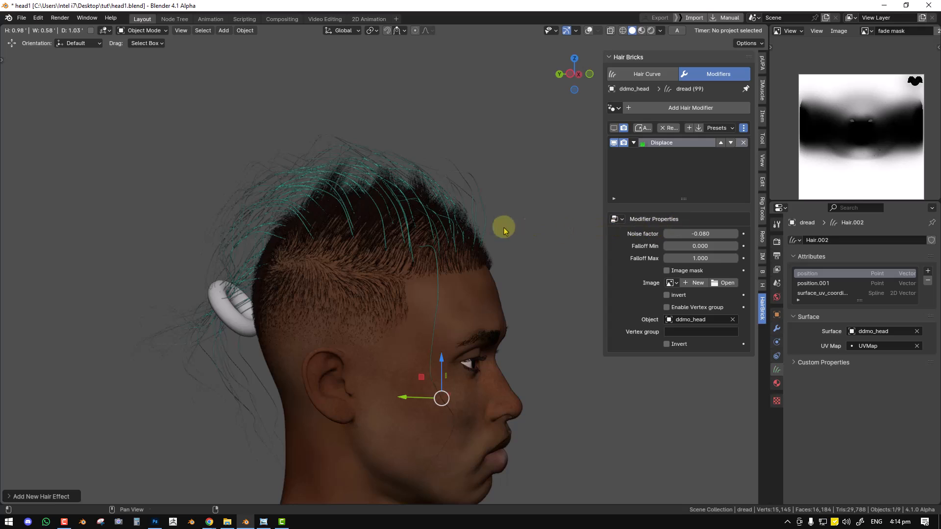
pyautogui.moveTo(532, 227); pyautogui.dragTo(393, 221, button='middle')
pyautogui.click(742, 143)
pyautogui.moveTo(411, 182); pyautogui.dragTo(579, 140, button='middle')
pyautogui.moveTo(366, 192); pyautogui.dragTo(543, 223, button='middle')
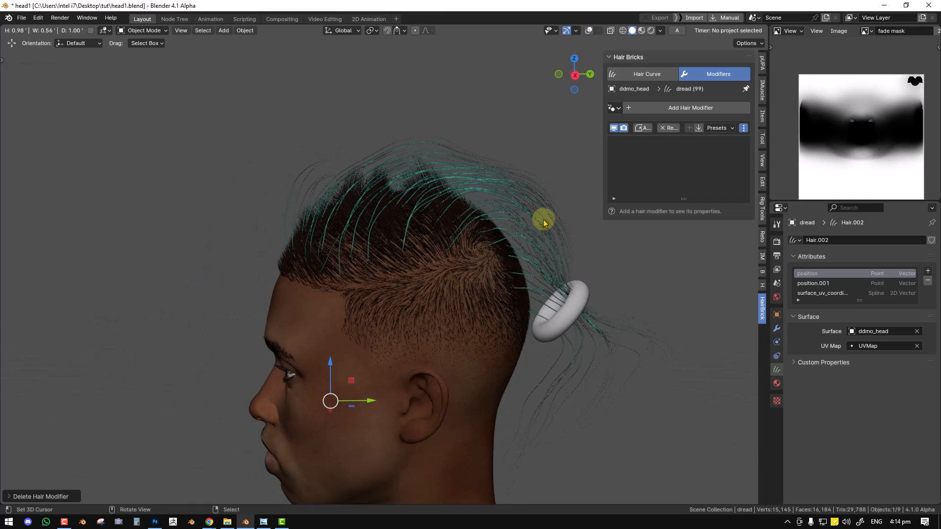
# Enable Hair Children on the dreads as Simple Duplicate and set the children Radius to 0.003
pyautogui.click(640, 79)
pyautogui.click(623, 205)
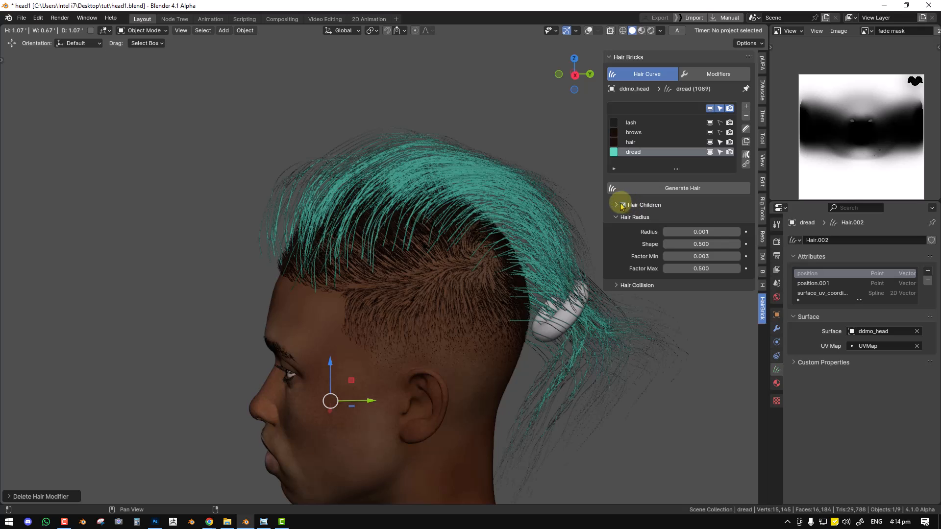
pyautogui.click(613, 208)
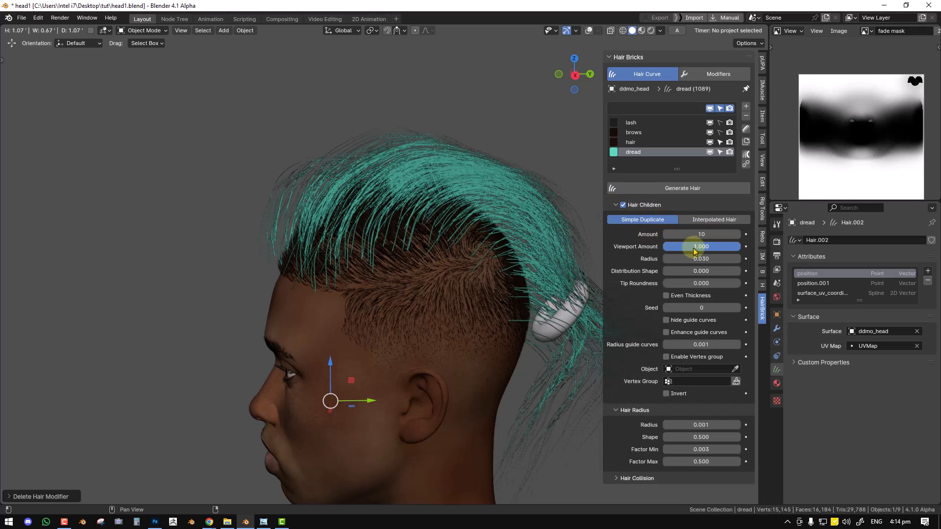
pyautogui.moveTo(703, 260); pyautogui.dragTo(701, 259)
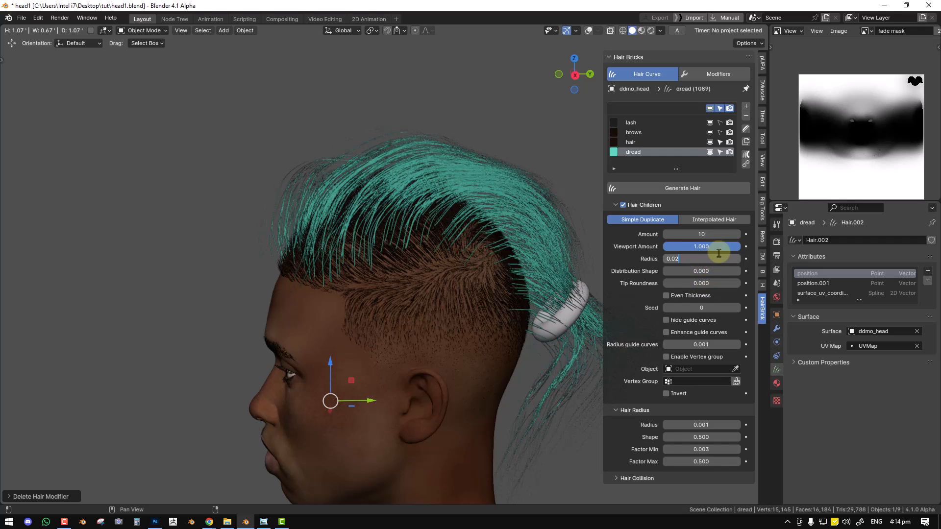
pyautogui.write('3')
pyautogui.press('Return')
# Set the number of hair children per dread to 50
pyautogui.moveTo(373, 247); pyautogui.dragTo(437, 249, button='middle')
pyautogui.moveTo(697, 236); pyautogui.dragTo(721, 236)
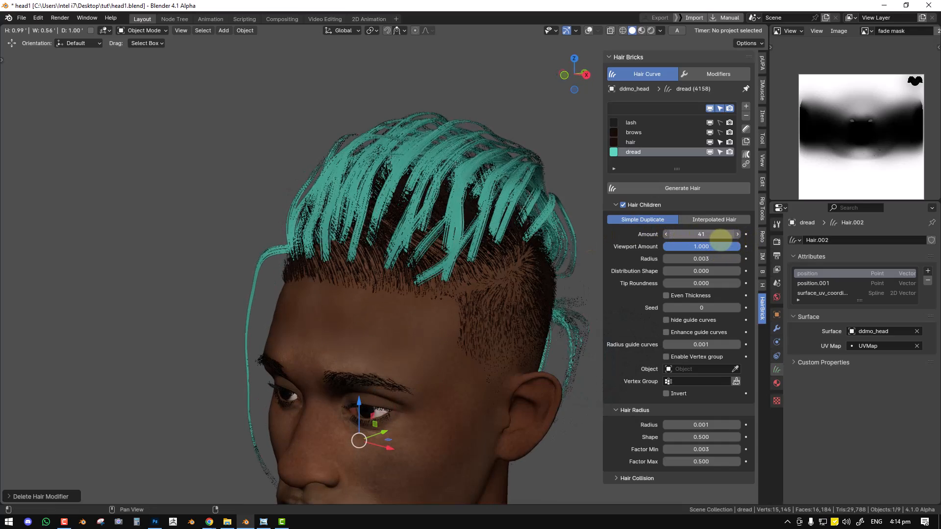
pyautogui.moveTo(553, 248); pyautogui.dragTo(487, 243, button='middle')
pyautogui.moveTo(540, 261); pyautogui.dragTo(495, 262, button='middle')
pyautogui.click(719, 235)
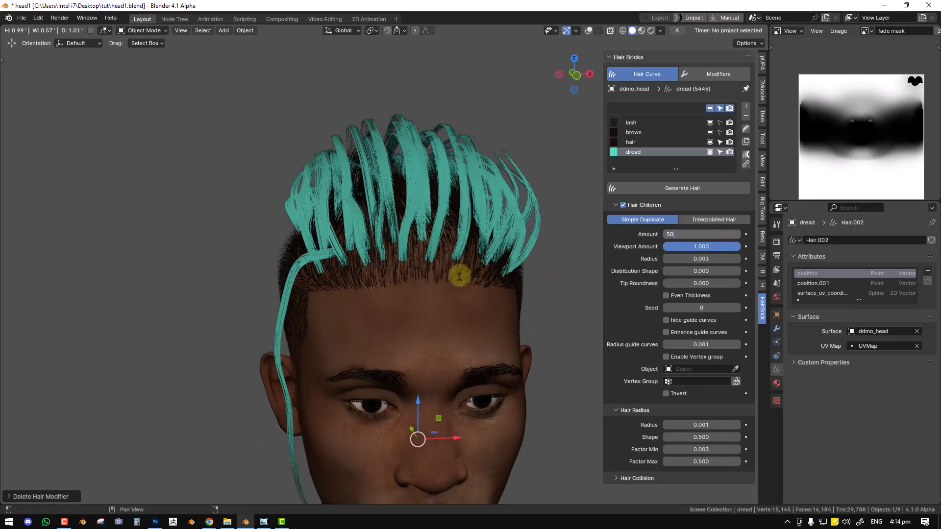
# Turn on Even Thickness for the dread children and set Tip Roundness to 1.000
pyautogui.moveTo(446, 284); pyautogui.dragTo(620, 263, button='middle')
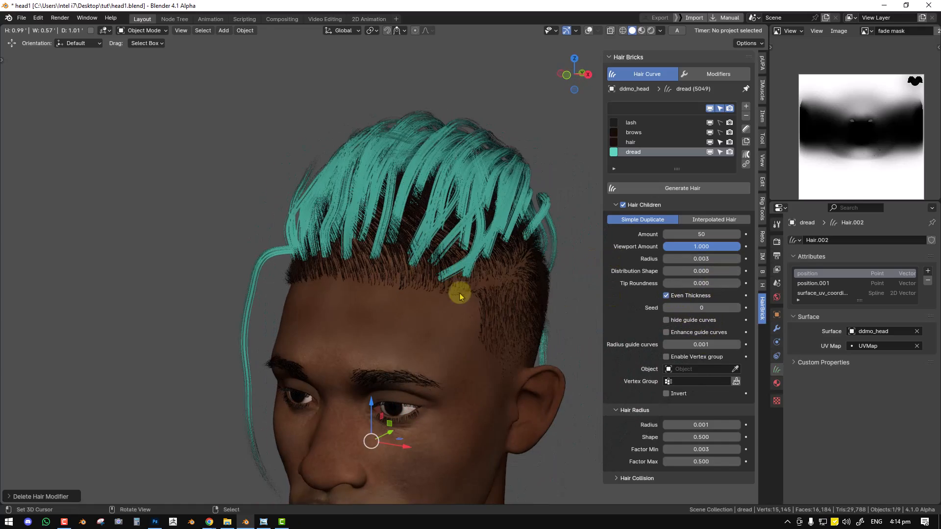
pyautogui.moveTo(462, 295); pyautogui.dragTo(595, 288, button='middle')
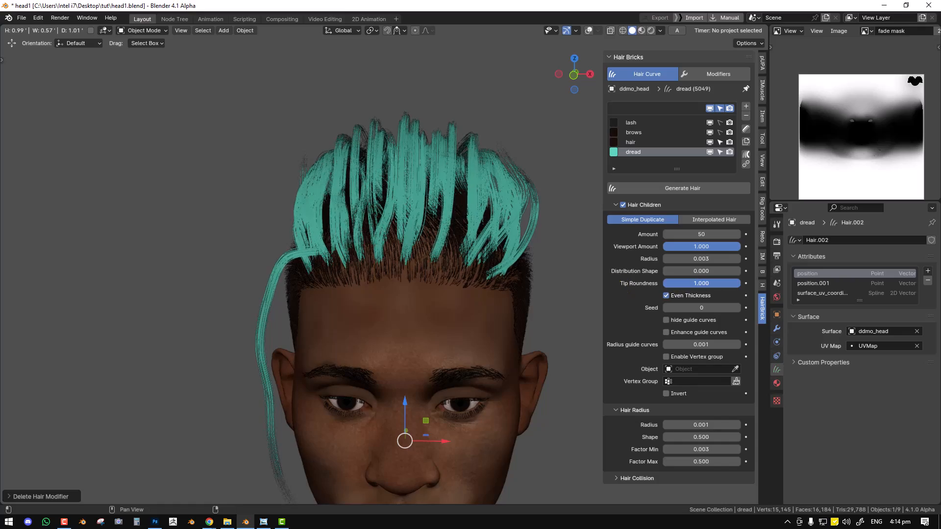
pyautogui.moveTo(371, 259); pyautogui.dragTo(409, 276, button='middle')
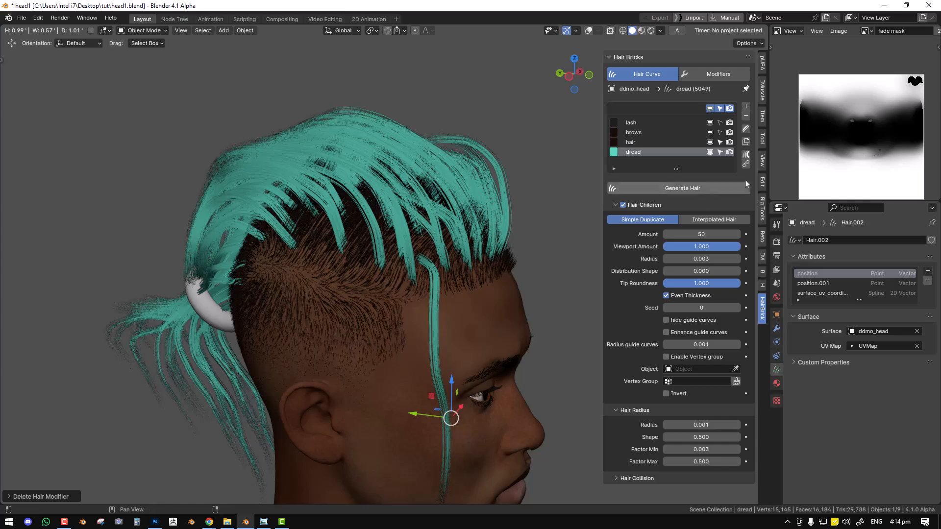
# Enter Sculpt Mode on the dreads, resize the comb brush, and comb the strands at the back inward near the hair ring
pyautogui.click(747, 131)
pyautogui.moveTo(305, 315)
pyautogui.mouseDown(button='middle')
pyautogui.moveTo(420, 420)
pyautogui.moveTo(484, 389)
pyautogui.moveTo(516, 352)
pyautogui.mouseUp(button='middle')
pyautogui.press('f')
pyautogui.click(491, 339)
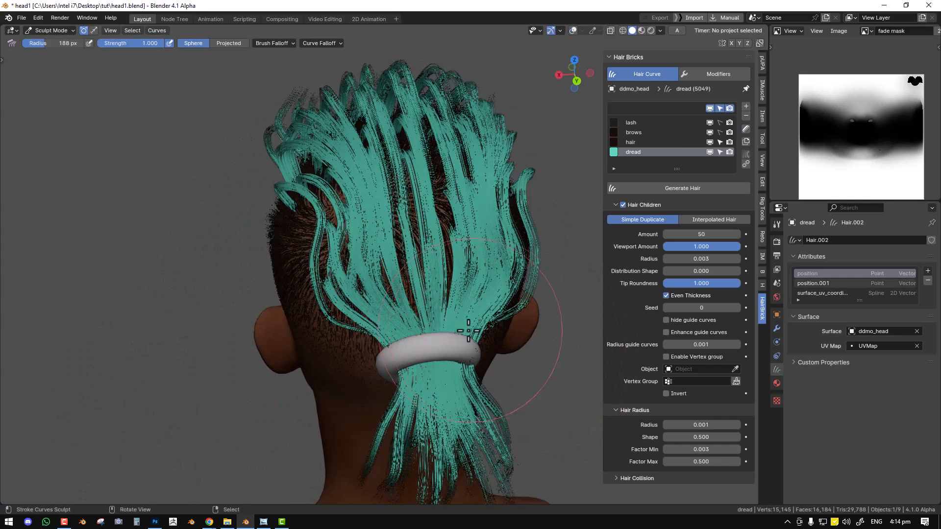
pyautogui.press('f')
pyautogui.click(467, 322)
pyautogui.moveTo(485, 336); pyautogui.dragTo(460, 334)
# Comb the dreads inward from another side of the head and return to Object Mode
pyautogui.moveTo(461, 334)
pyautogui.mouseDown(button='middle')
pyautogui.moveTo(349, 326)
pyautogui.moveTo(195, 246)
pyautogui.mouseUp(button='middle')
pyautogui.moveTo(219, 257); pyautogui.dragTo(248, 256)
pyautogui.moveTo(249, 258)
pyautogui.mouseDown(button='middle')
pyautogui.moveTo(337, 271)
pyautogui.moveTo(520, 265)
pyautogui.moveTo(396, 297)
pyautogui.moveTo(487, 271)
pyautogui.moveTo(435, 269)
pyautogui.moveTo(472, 282)
pyautogui.moveTo(530, 278)
pyautogui.moveTo(531, 235)
pyautogui.mouseUp(button='middle')
pyautogui.hotkey('ctrl', 'Tab')
pyautogui.click(381, 275)
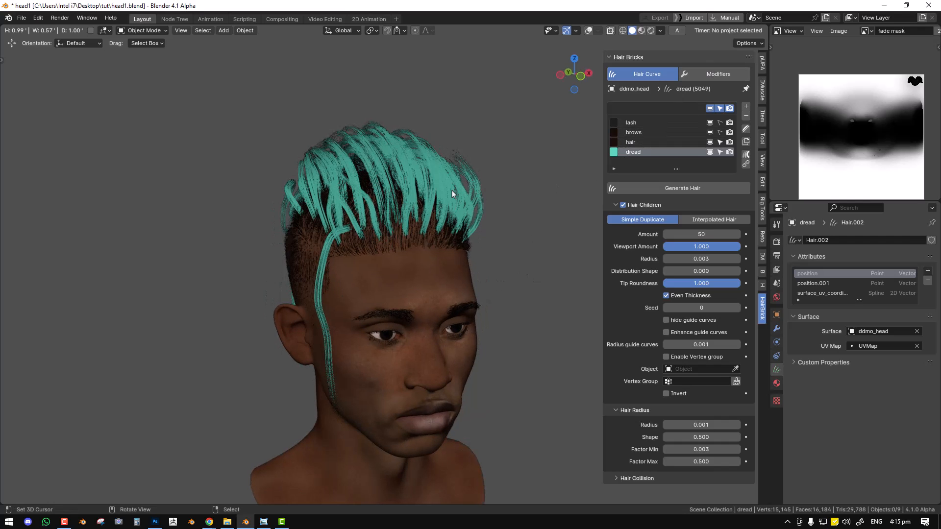
# Select the dreads with the fade hair as the active object, link its material to the dreads, and clear the selection
pyautogui.click(433, 171)
pyautogui.moveTo(433, 170); pyautogui.dragTo(300, 206, button='middle')
pyautogui.keyDown('shift'); pyautogui.click(291, 205); pyautogui.keyUp('shift')
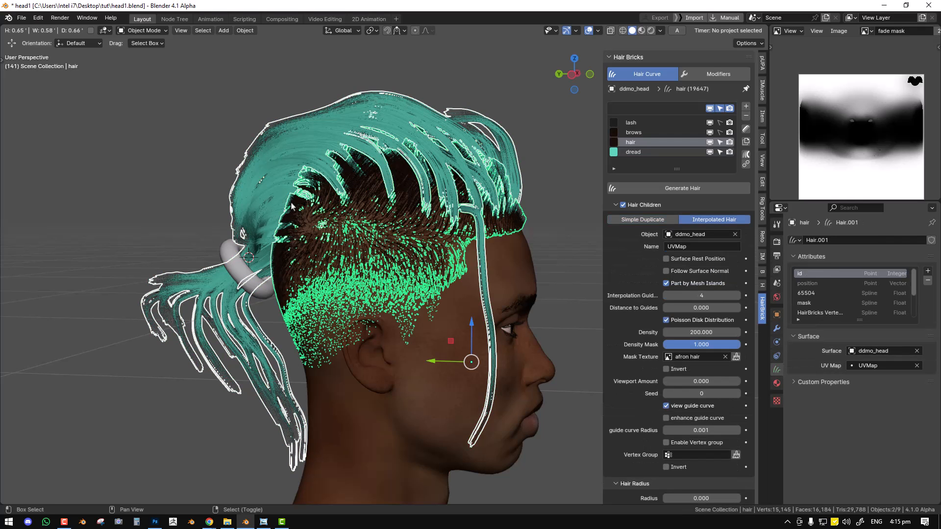
pyautogui.hotkey('ctrl', 'l')
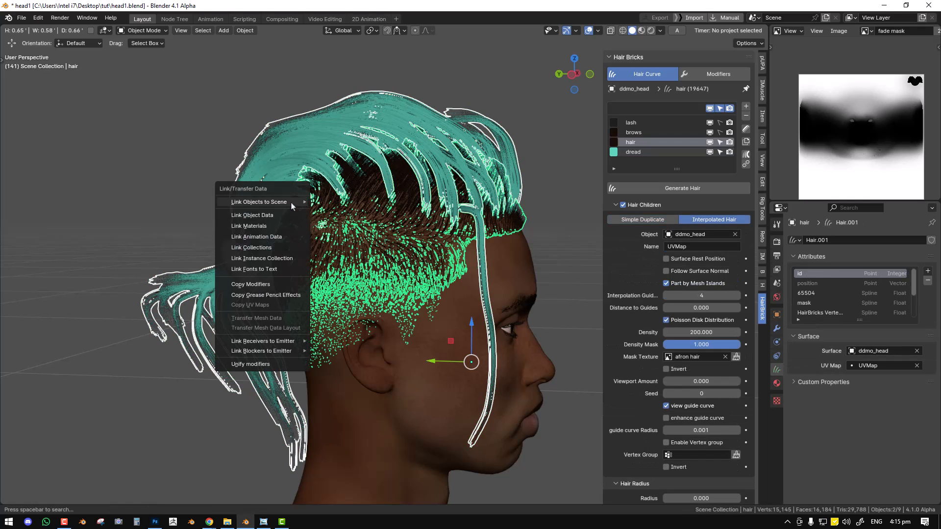
pyautogui.click(278, 227)
pyautogui.hotkey('alt', 'a')
pyautogui.moveTo(411, 204); pyautogui.dragTo(485, 248, button='middle')
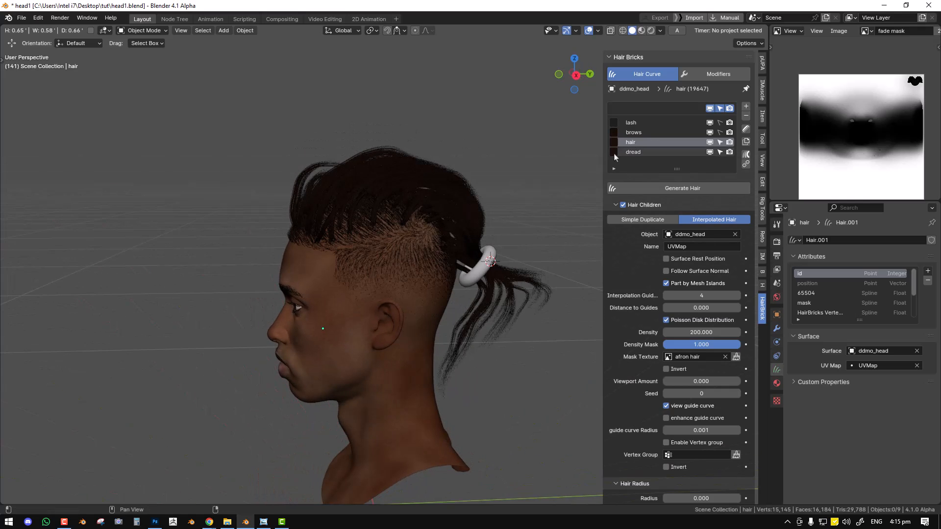
# Try a lighter orange-brown colour on the shared hair material and undo it
pyautogui.click(614, 152)
pyautogui.moveTo(706, 225); pyautogui.dragTo(708, 194)
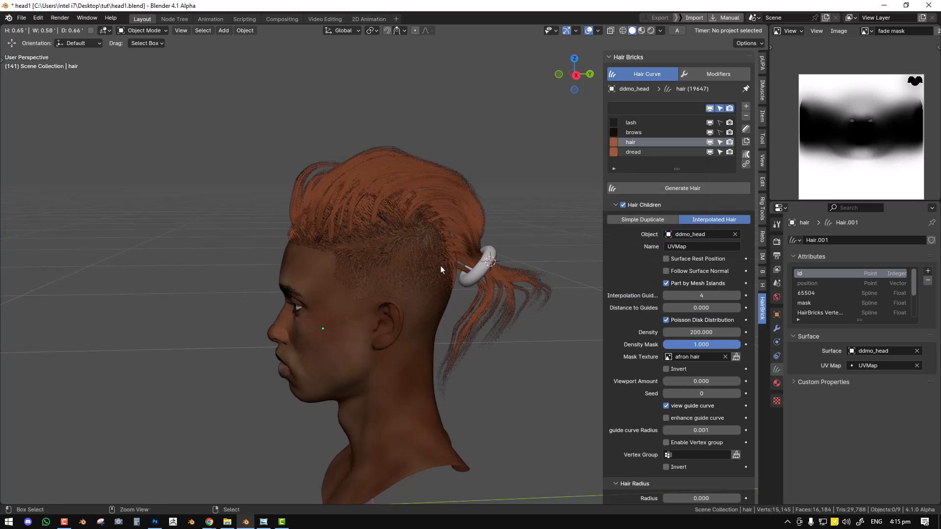
pyautogui.hotkey('ctrl', 'z')
# Apply the Clean Draidlocks (Default) modifier preset to the dread hair and deselect everything
pyautogui.moveTo(437, 262); pyautogui.dragTo(703, 97, button='middle')
pyautogui.click(716, 74)
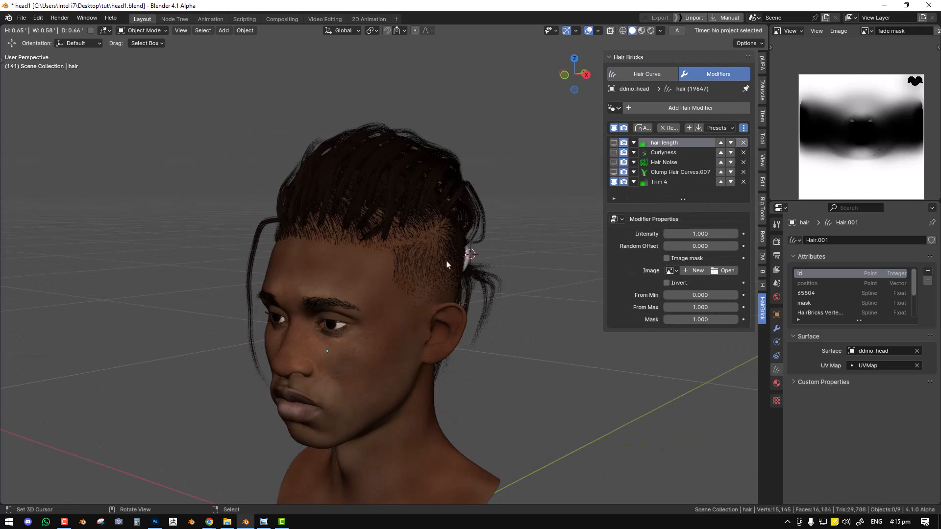
pyautogui.moveTo(462, 265); pyautogui.dragTo(607, 190, button='middle')
pyautogui.click(447, 154)
pyautogui.moveTo(446, 153); pyautogui.dragTo(485, 177, button='middle')
pyautogui.click(717, 128)
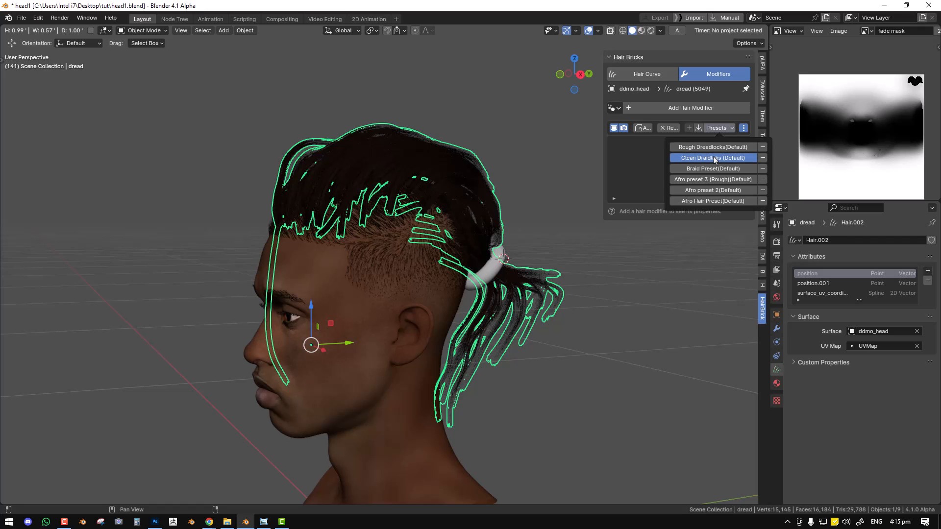
pyautogui.hotkey('alt', 'a')
pyautogui.moveTo(371, 240); pyautogui.dragTo(640, 175, button='middle')
pyautogui.scroll(2, 507, 282)
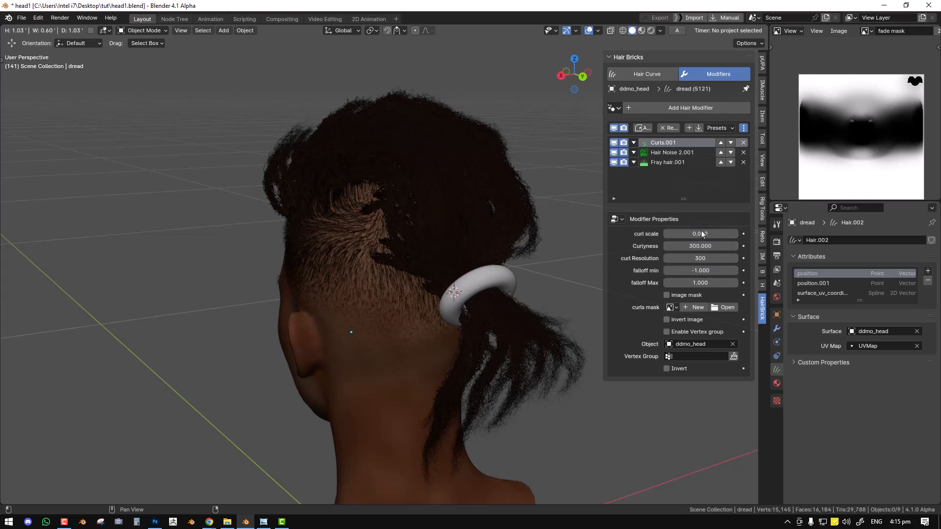
# Review the dreads' Hair Noise and Fray modifier settings and compare the ponytail with the Fray effect off and on
pyautogui.click(670, 155)
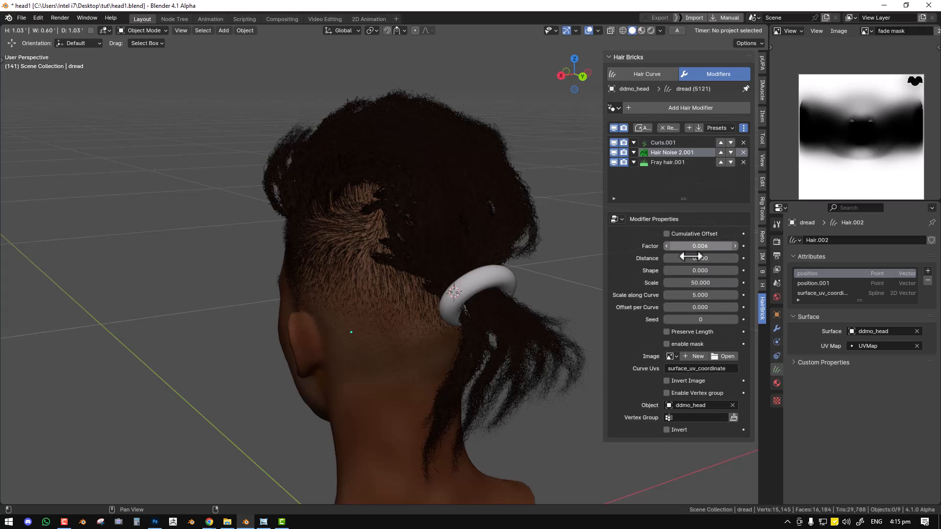
pyautogui.click(674, 164)
pyautogui.moveTo(442, 240); pyautogui.dragTo(571, 211, button='middle')
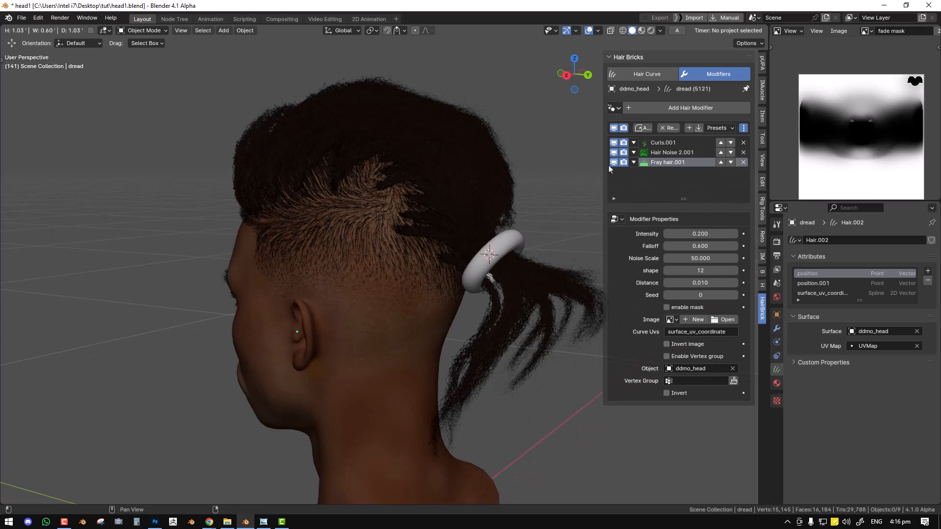
pyautogui.scroll(2, 425, 212)
pyautogui.keyDown('shift'); pyautogui.moveTo(483, 247); pyautogui.dragTo(410, 214, button='middle'); pyautogui.keyUp('shift')
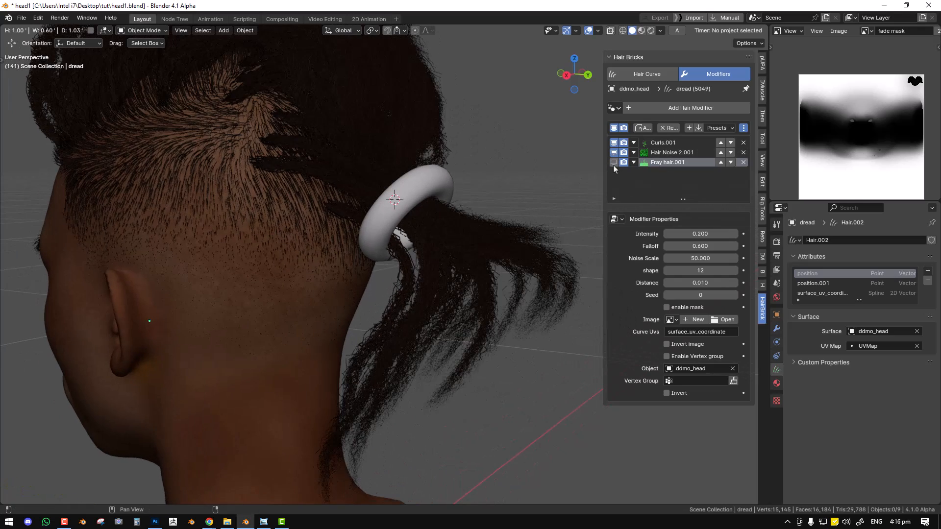
pyautogui.moveTo(482, 236)
pyautogui.mouseDown(button='middle')
pyautogui.moveTo(487, 245)
pyautogui.moveTo(472, 242)
pyautogui.moveTo(483, 238)
pyautogui.mouseUp(button='middle')
pyautogui.scroll(6, 489, 234)
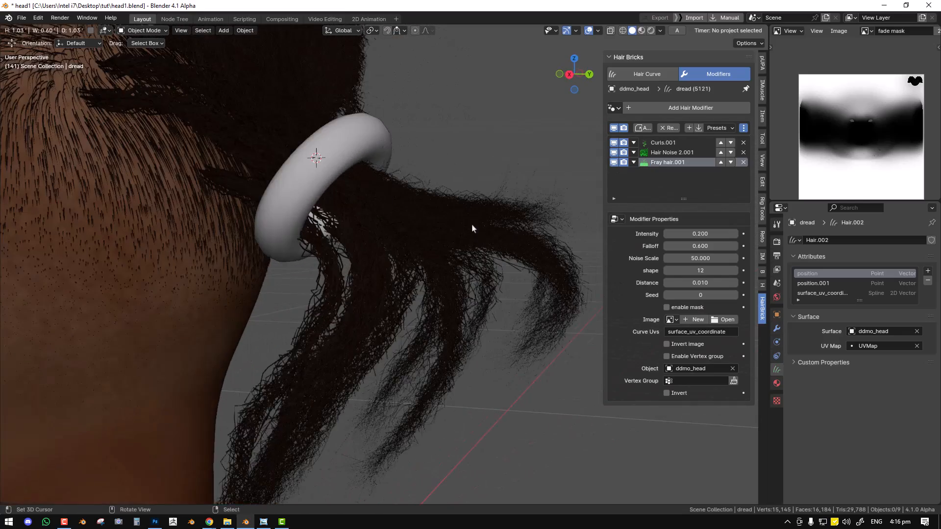
pyautogui.moveTo(535, 199); pyautogui.dragTo(380, 247, button='middle')
# Render the head from the camera view and look closely at the rendered hairstyle
pyautogui.press('KP_0')
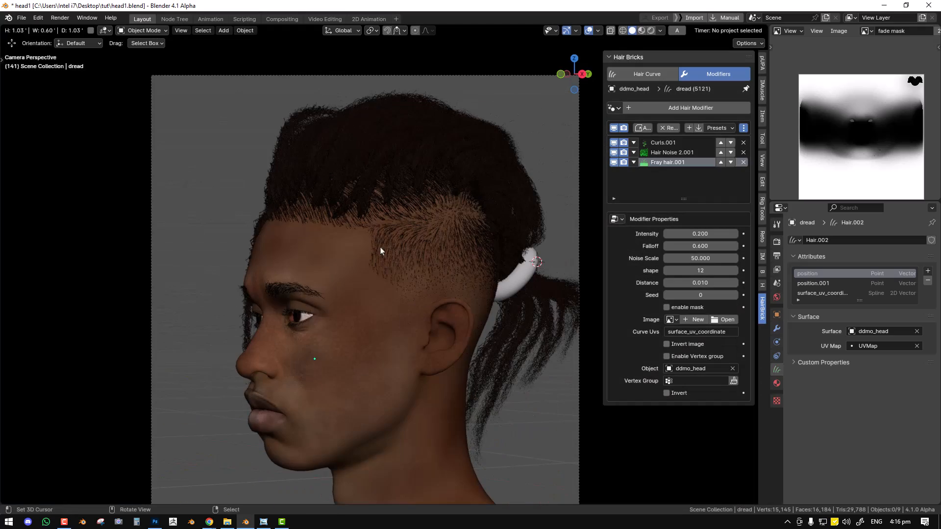
pyautogui.press('F12')
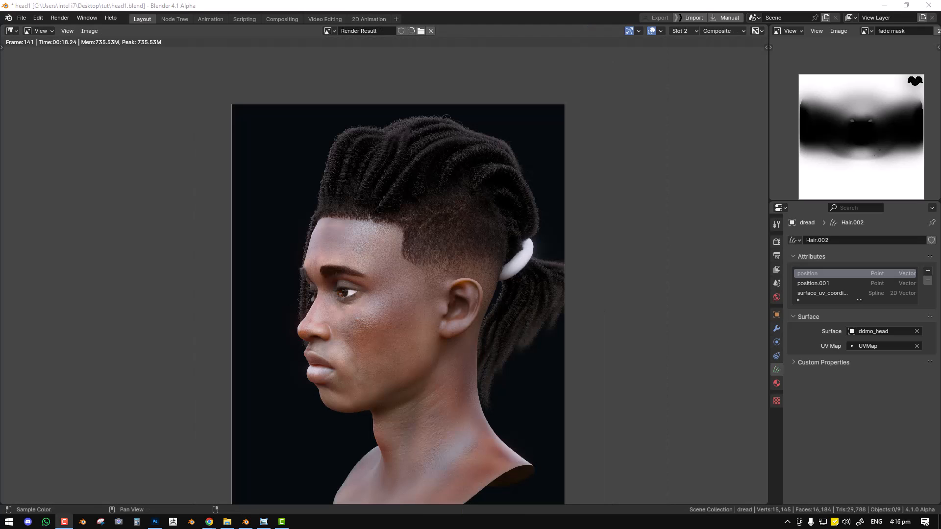
pyautogui.scroll(2, 523, 200)
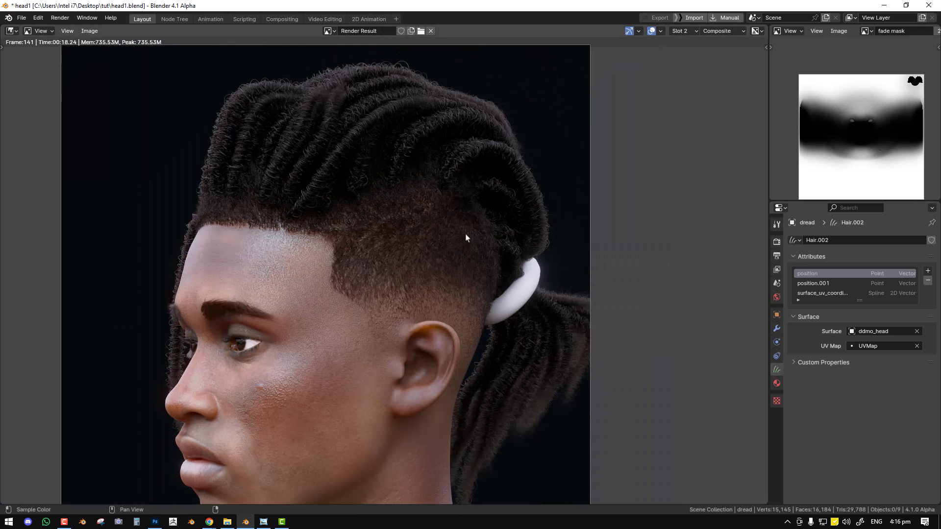
# Close the render and select the hair ring around the ponytail
pyautogui.press('Escape')
pyautogui.scroll(2, 455, 258)
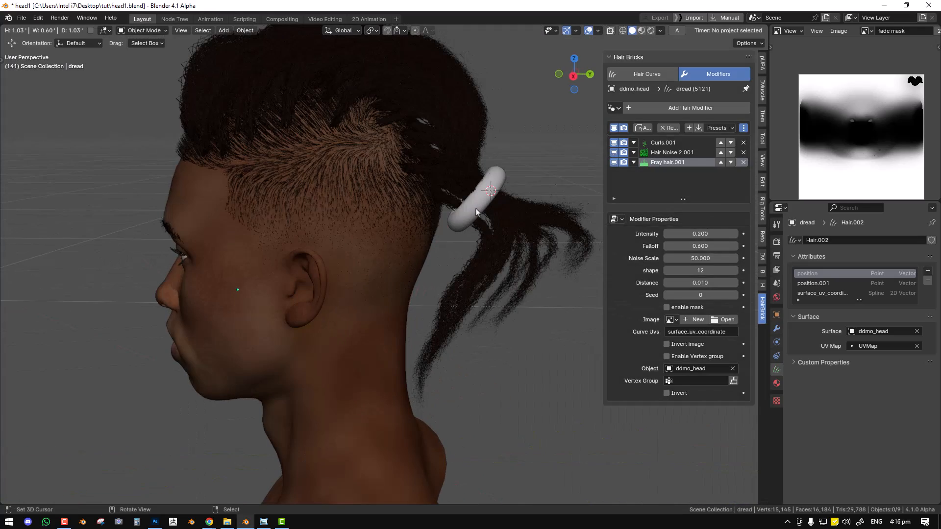
pyautogui.rightClick(476, 210)
pyautogui.moveTo(469, 214); pyautogui.dragTo(490, 209, button='middle')
# Reopen the render result, examine the dread texture and fade up close, and return to the viewport
pyautogui.press('F11')
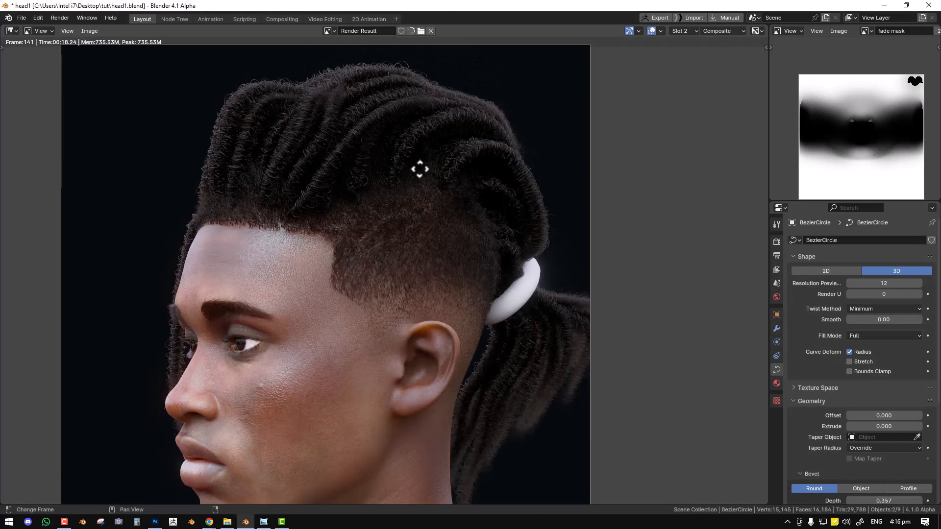
pyautogui.scroll(2, 423, 171)
pyautogui.moveTo(310, 165); pyautogui.dragTo(343, 162, button='middle')
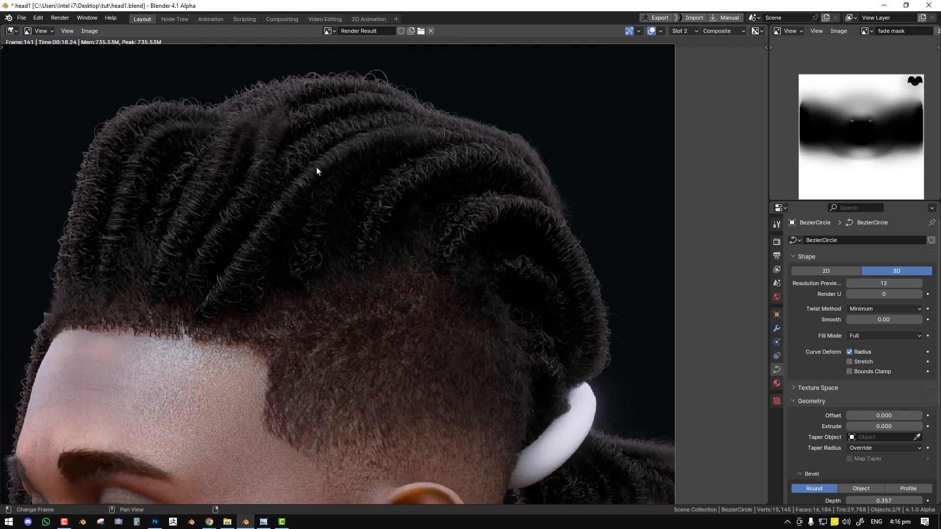
pyautogui.scroll(-2, 314, 182)
pyautogui.scroll(3, 396, 178)
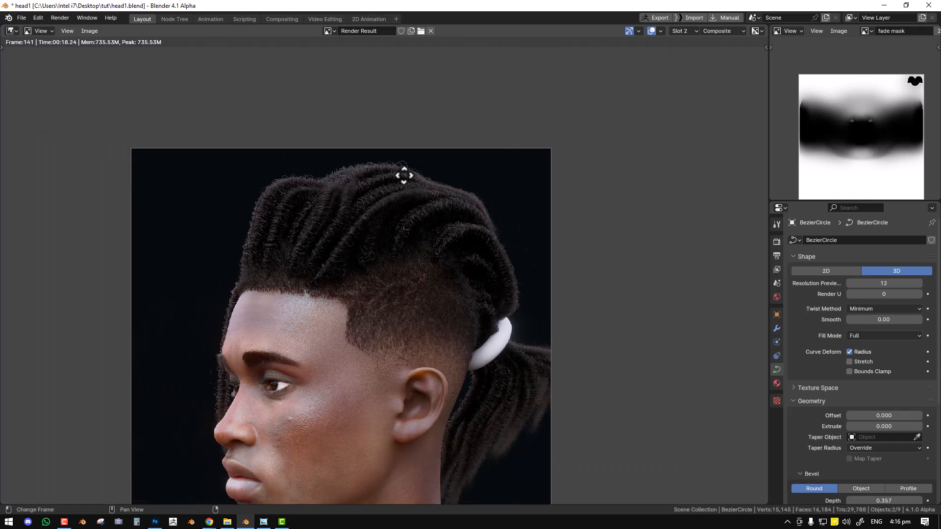
pyautogui.press('Escape')
# Return from the render to the viewport, select the dread hair and set its Hair Radius to 0.0003
pyautogui.scroll(-4, 435, 164)
pyautogui.moveTo(434, 165); pyautogui.dragTo(525, 213, button='middle')
pyautogui.click(651, 75)
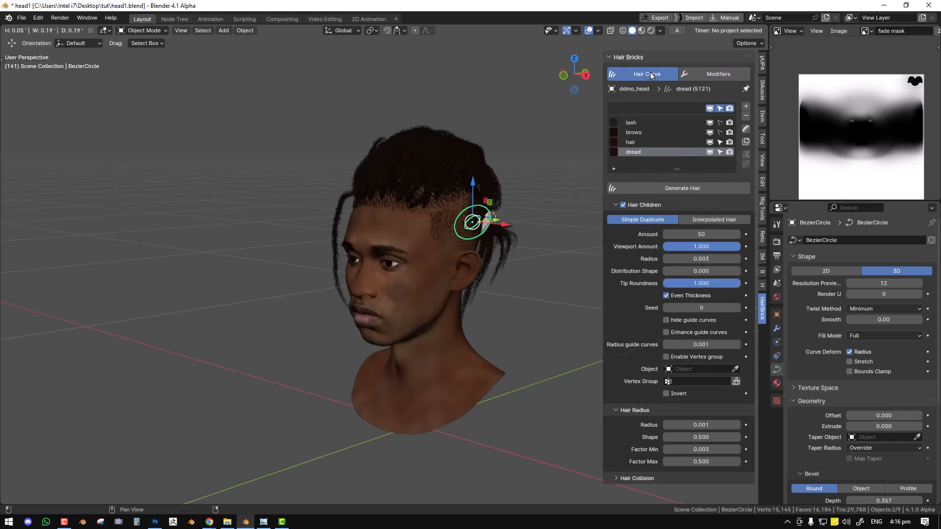
pyautogui.rightClick(476, 153)
pyautogui.scroll(2, 528, 199)
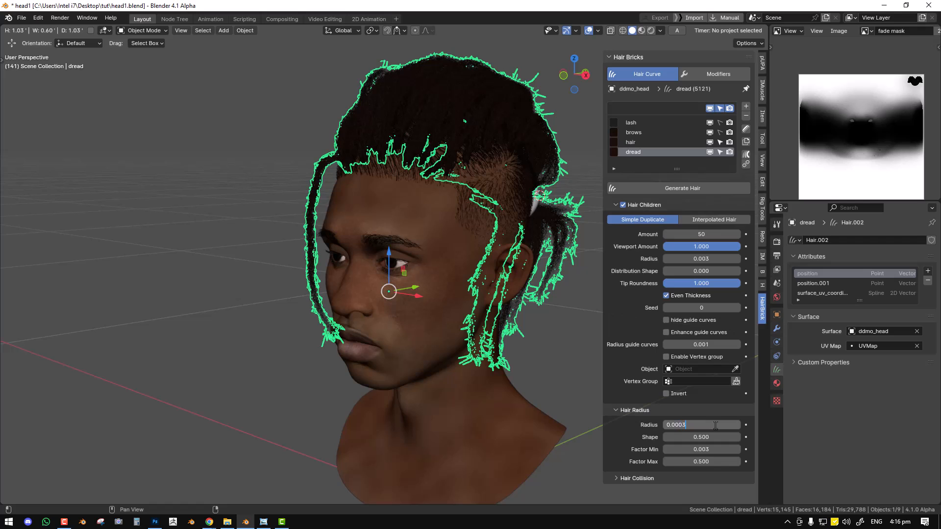
pyautogui.press('Return')
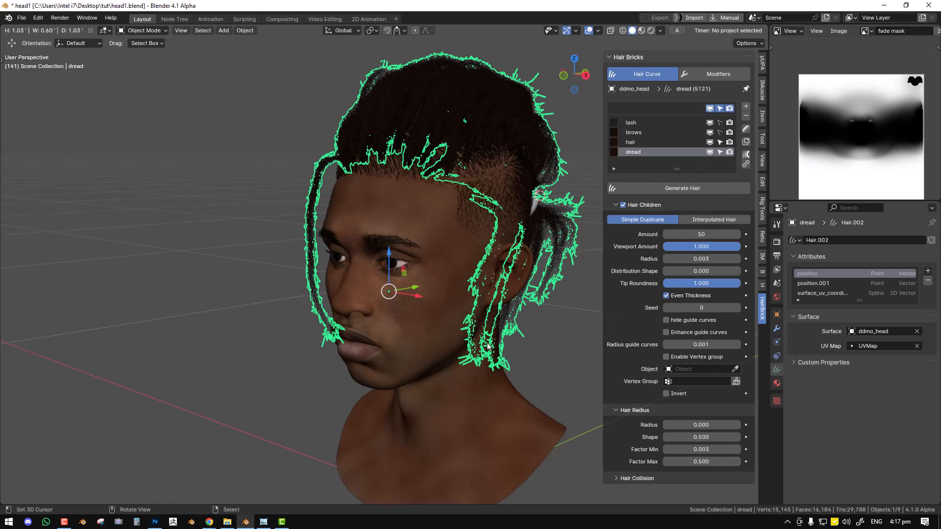
# Set the Factor Min of the dreads' hair radius to 0.003
pyautogui.click(523, 301)
pyautogui.moveTo(523, 300); pyautogui.dragTo(510, 300, button='middle')
pyautogui.click(704, 450)
pyautogui.write('0.003')
pyautogui.press('Return')
pyautogui.moveTo(471, 358); pyautogui.dragTo(432, 352, button='middle')
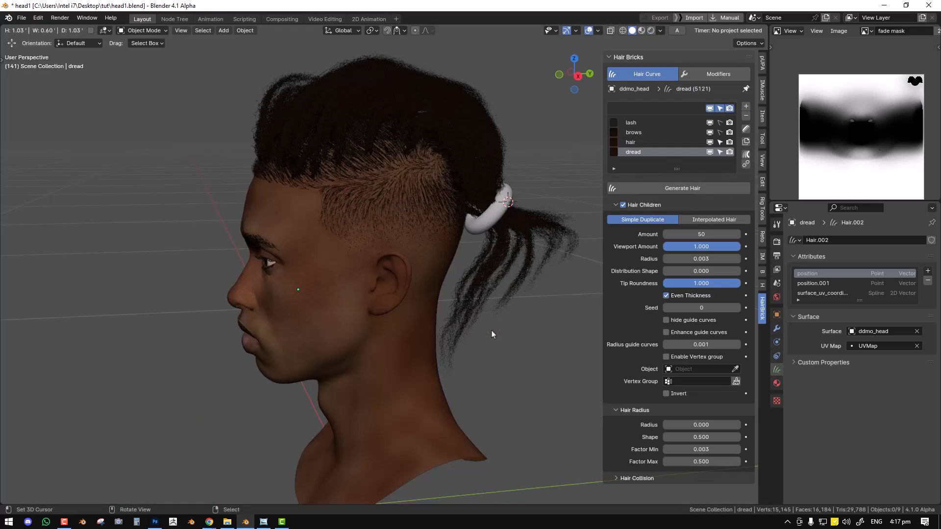
# Preview the ponytail in rendered shading and set the dreads' radius Factor Min to 0.008
pyautogui.moveTo(491, 330)
pyautogui.mouseDown(button='middle')
pyautogui.moveTo(488, 297)
pyautogui.moveTo(507, 284)
pyautogui.moveTo(444, 288)
pyautogui.mouseUp(button='middle')
pyautogui.scroll(3, 443, 288)
pyautogui.press('z')
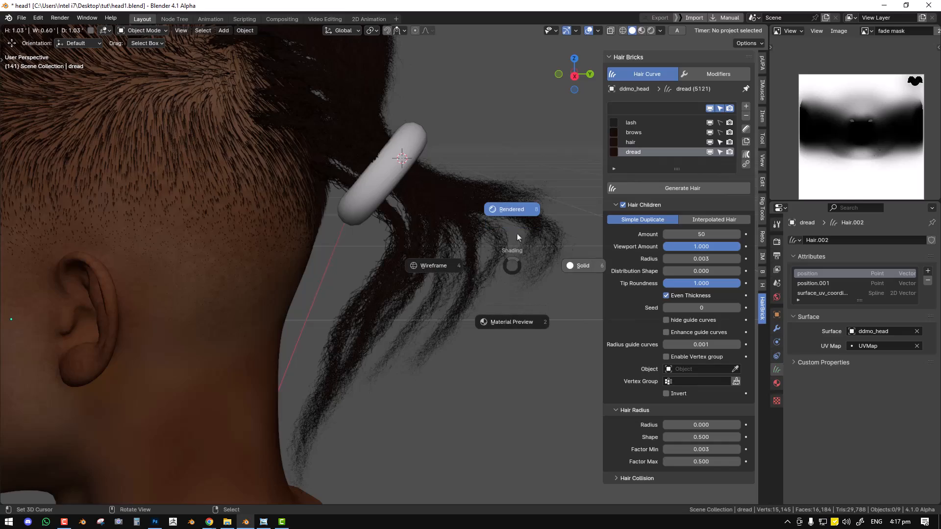
pyautogui.click(513, 216)
pyautogui.keyDown('shift'); pyautogui.moveTo(513, 216); pyautogui.dragTo(472, 242, button='middle'); pyautogui.keyUp('shift')
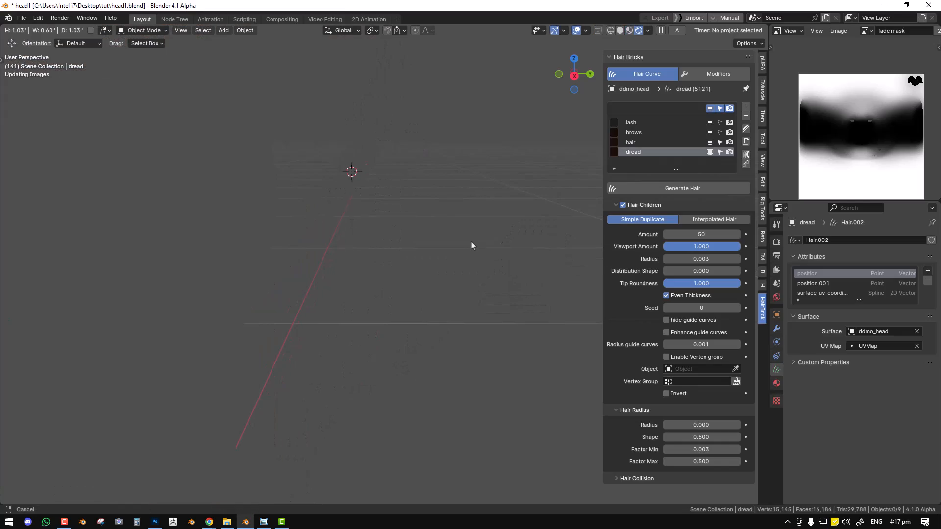
pyautogui.scroll(3, 498, 264)
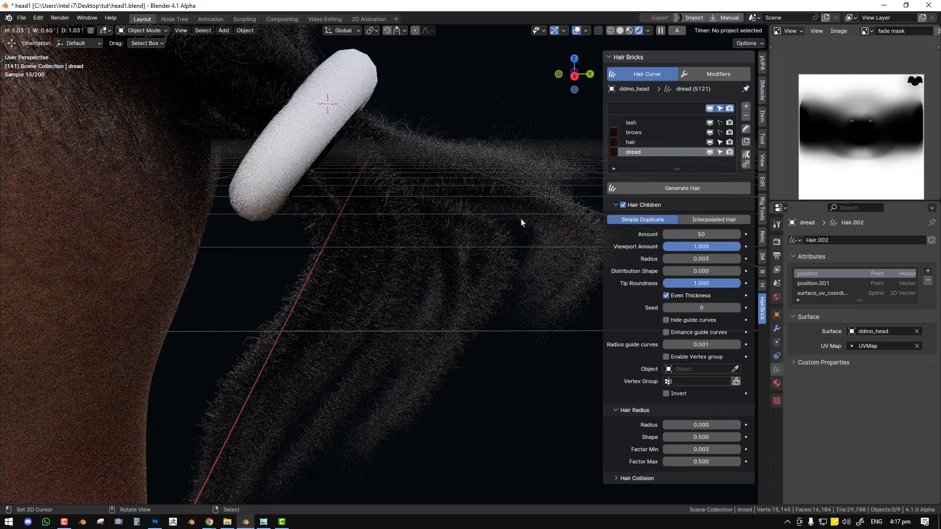
pyautogui.click(724, 449)
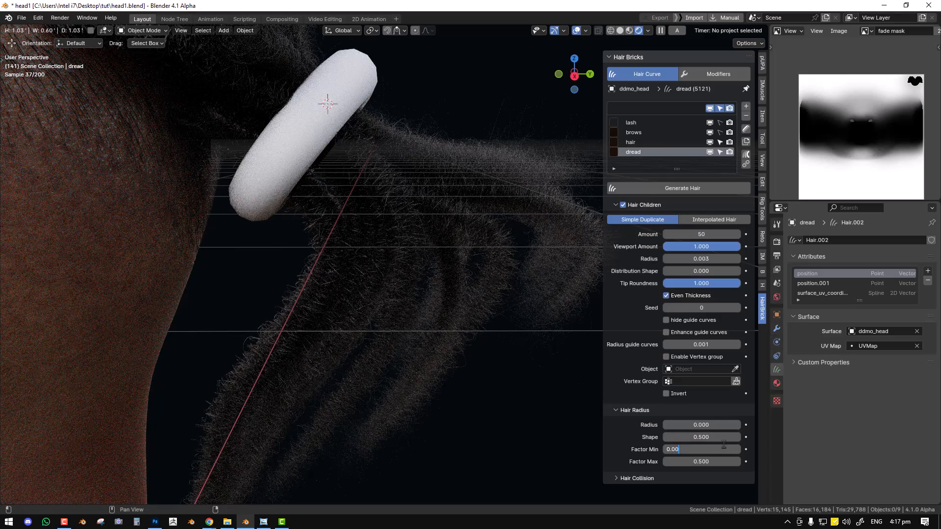
pyautogui.press('Return')
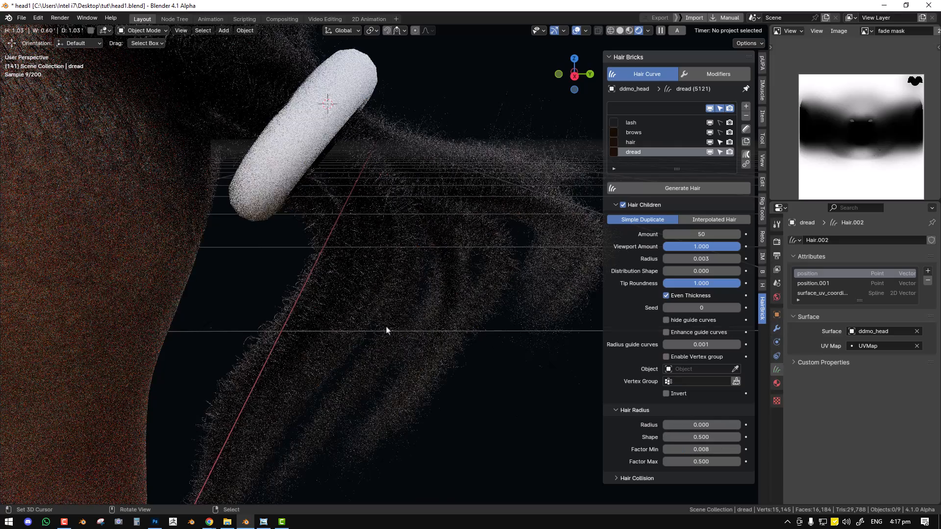
pyautogui.scroll(-8, 402, 295)
pyautogui.moveTo(467, 275); pyautogui.dragTo(475, 214, button='middle')
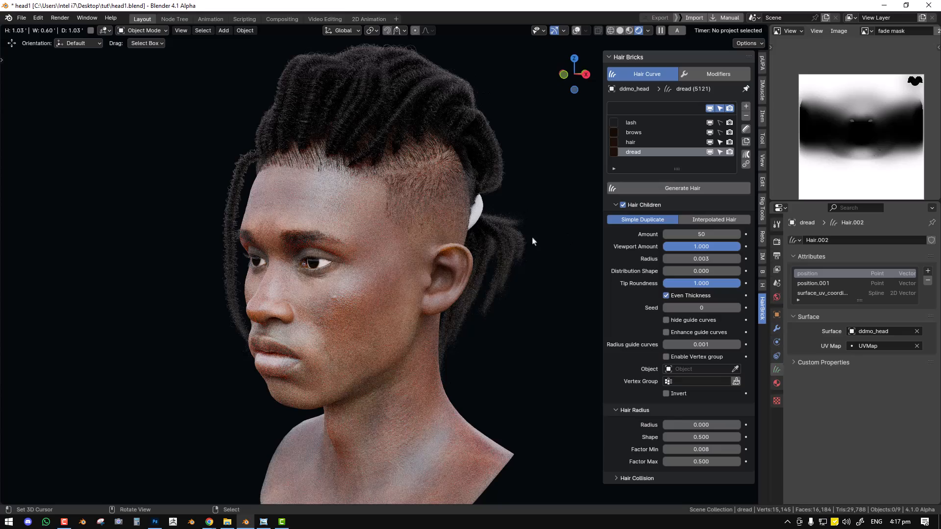
# Set the dreads' Hair Noise 2.001 Factor to 0.009 and check the rendered hairline and dreads from the front
pyautogui.click(718, 74)
pyautogui.moveTo(395, 191); pyautogui.dragTo(393, 185, button='middle')
pyautogui.scroll(2, 393, 148)
pyautogui.keyDown('shift'); pyautogui.moveTo(399, 128); pyautogui.dragTo(462, 195, button='middle'); pyautogui.keyUp('shift')
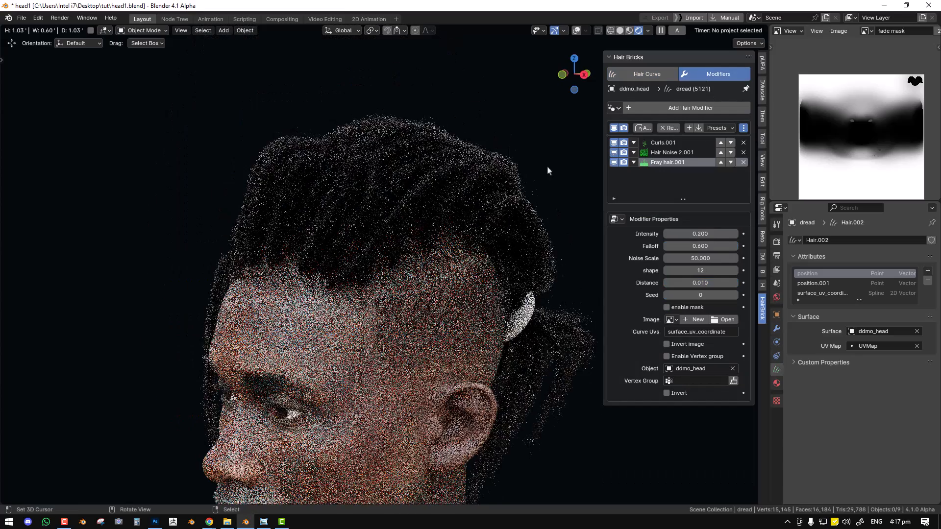
pyautogui.scroll(4, 395, 259)
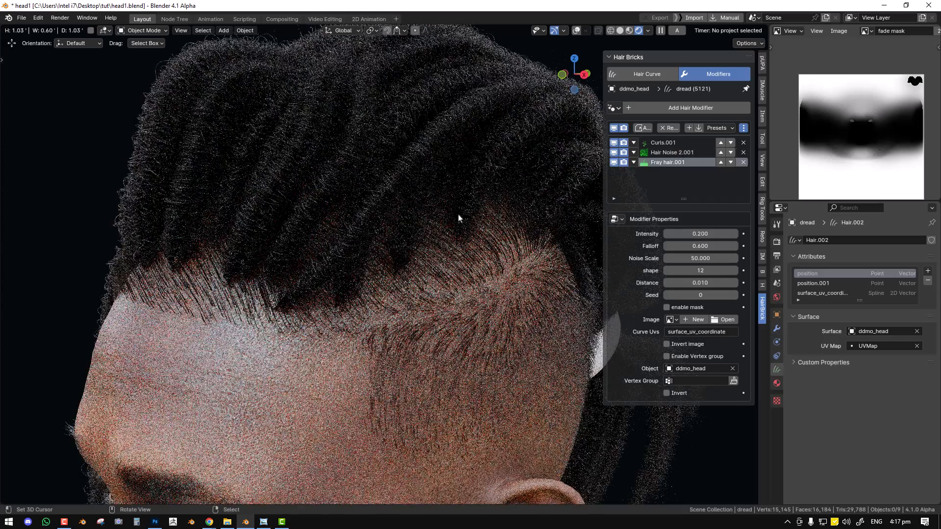
pyautogui.click(673, 152)
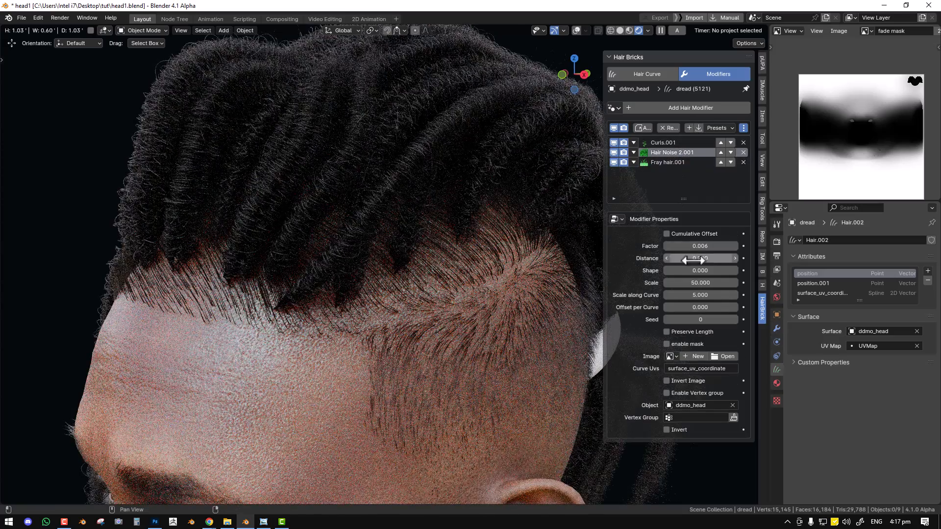
pyautogui.click(706, 246)
pyautogui.click(710, 242)
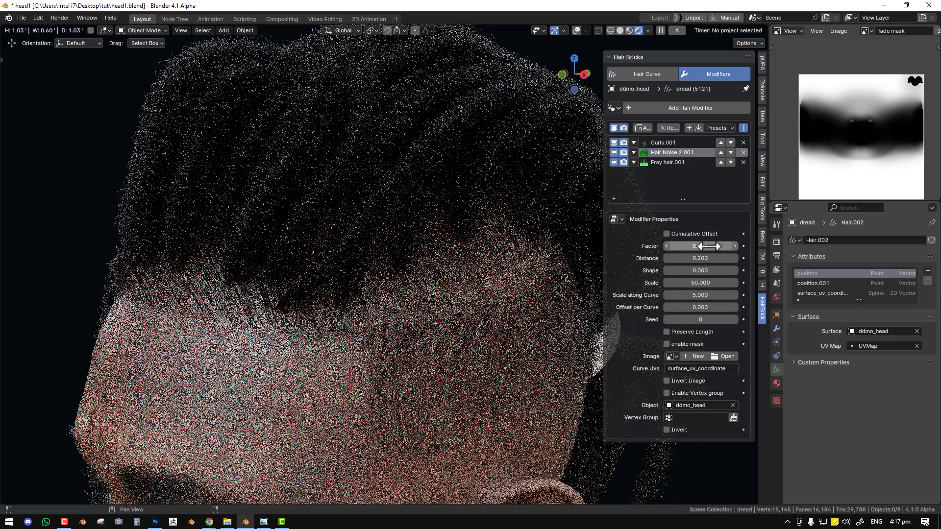
pyautogui.press('BackSpace')
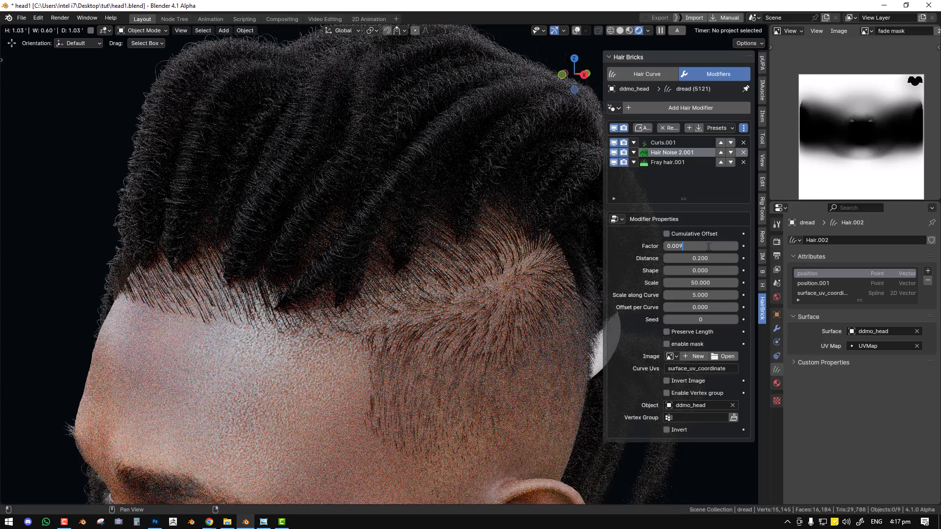
pyautogui.press('Return')
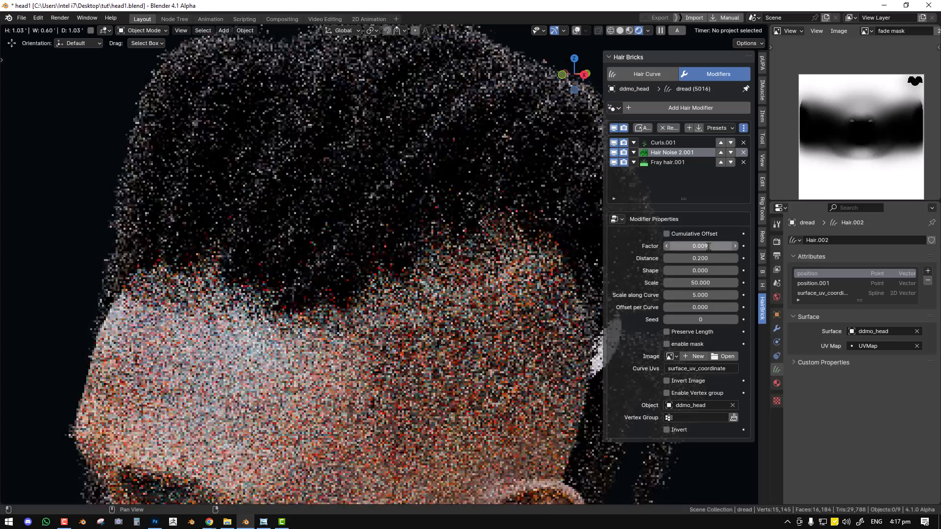
pyautogui.scroll(-5, 426, 258)
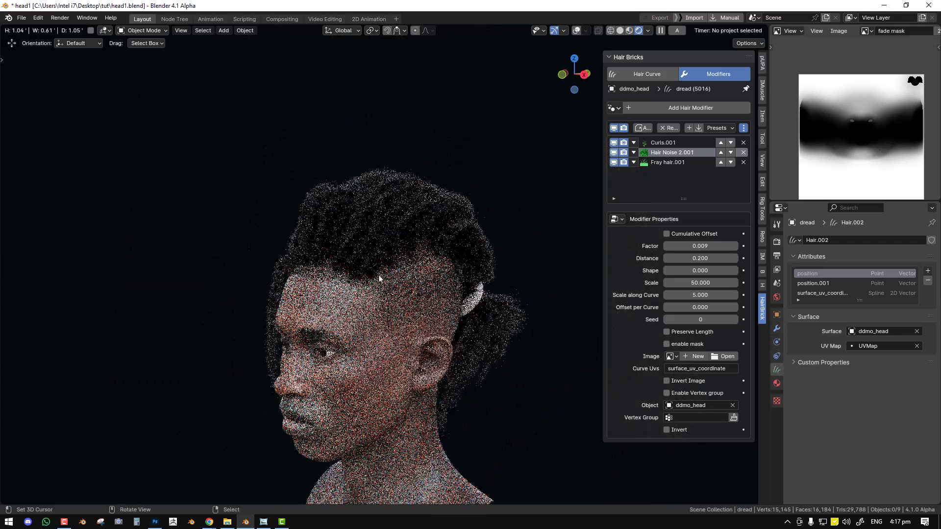
pyautogui.moveTo(417, 295); pyautogui.dragTo(539, 245, button='middle')
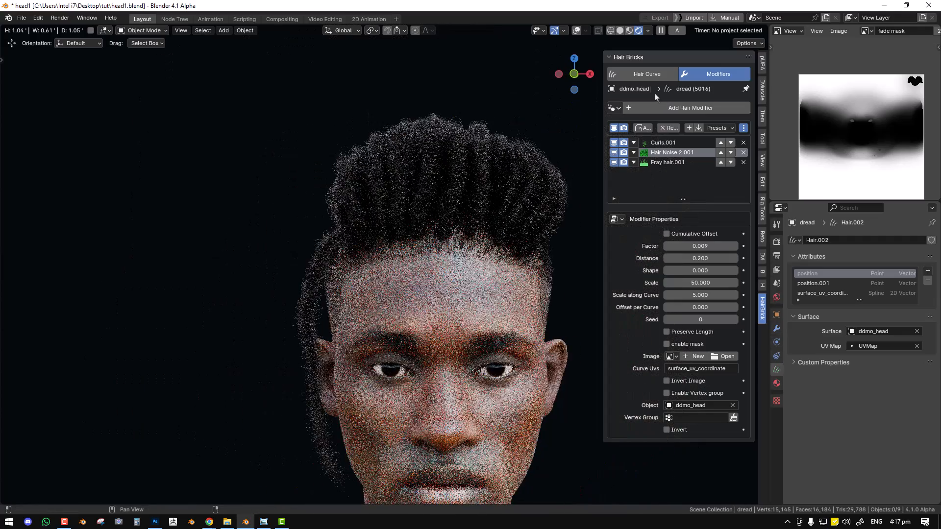
pyautogui.click(647, 75)
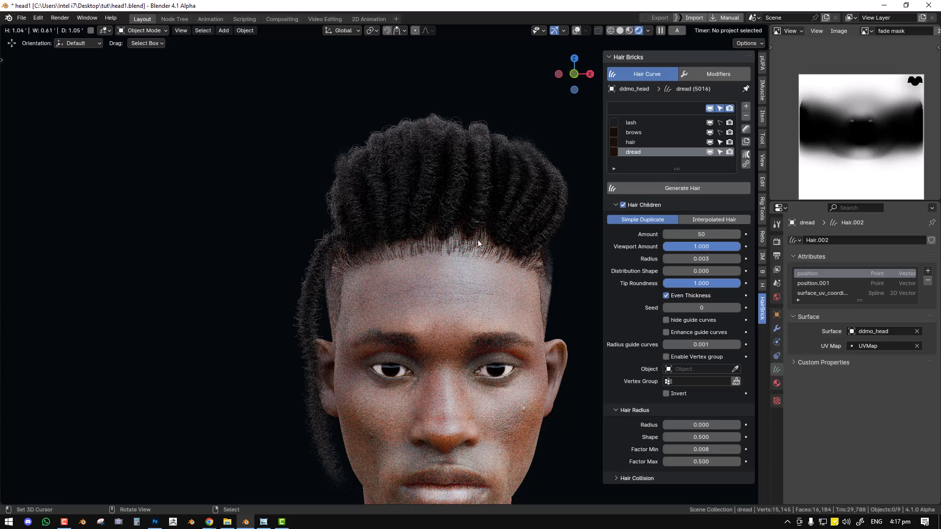
pyautogui.moveTo(495, 247); pyautogui.dragTo(444, 246, button='middle')
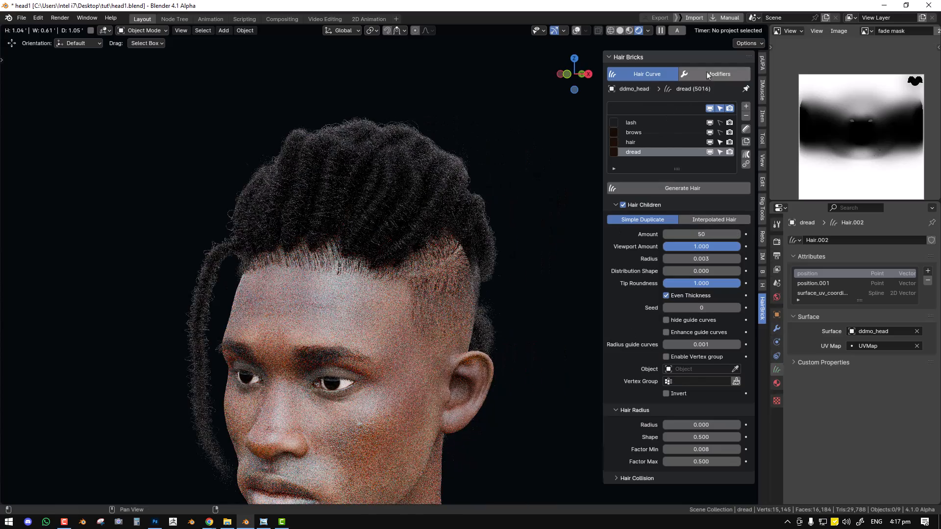
# Set the Hair Noise 2.001 Factor to 0.006 and take the viewport out of rendered shading
pyautogui.click(707, 74)
pyautogui.click(700, 249)
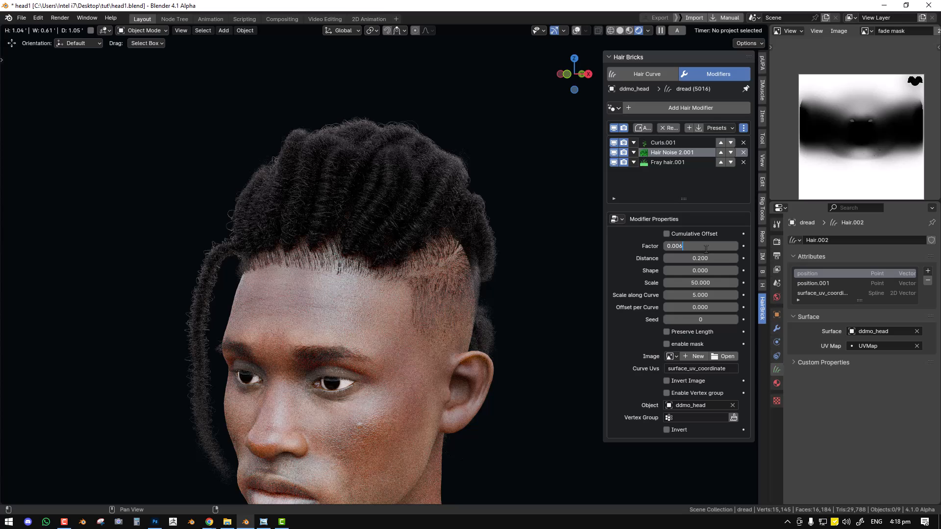
pyautogui.write('6')
pyautogui.press('Return')
pyautogui.moveTo(530, 265); pyautogui.dragTo(221, 263, button='middle')
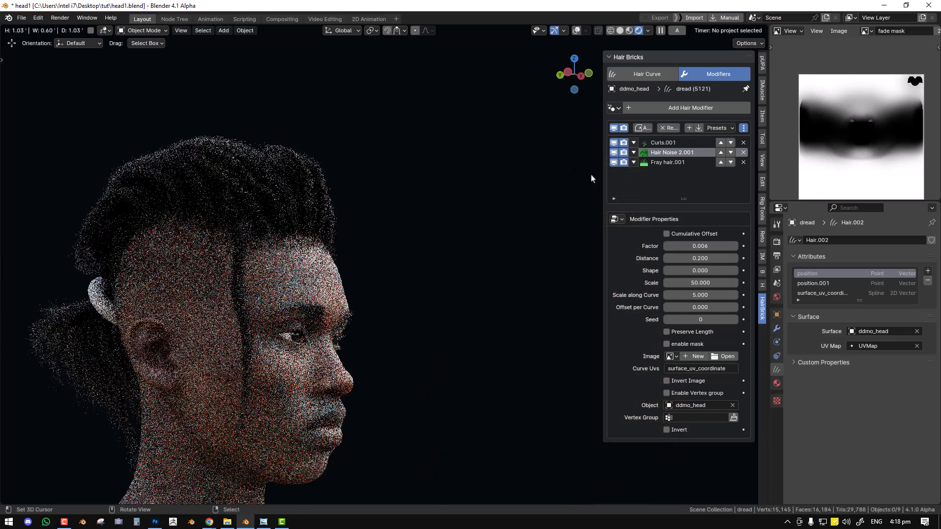
pyautogui.press('z')
pyautogui.click(506, 229)
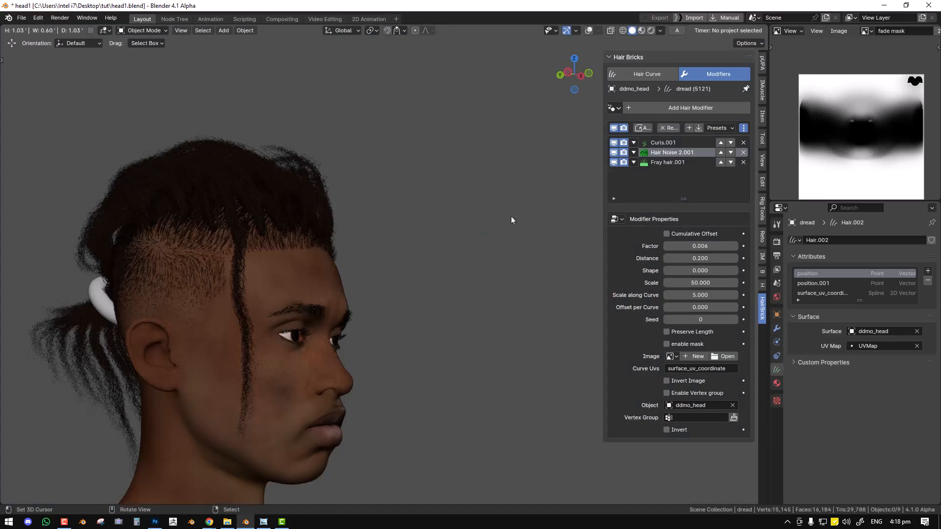
pyautogui.moveTo(511, 216); pyautogui.dragTo(675, 173, button='middle')
# Delete all hair modifiers from the dreads and apply the Rough Dreadlocks (Default) preset
pyautogui.click(675, 129)
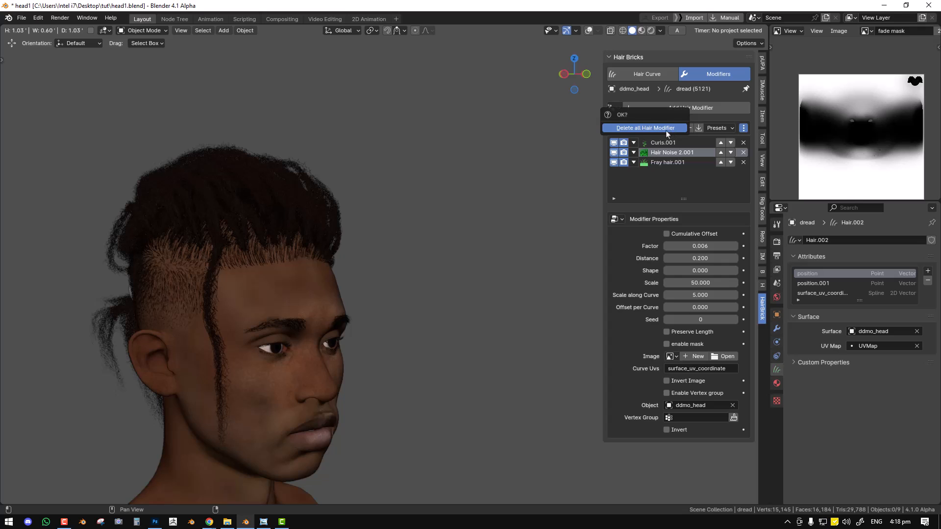
pyautogui.click(646, 128)
pyautogui.moveTo(521, 169); pyautogui.dragTo(563, 170, button='middle')
pyautogui.click(715, 128)
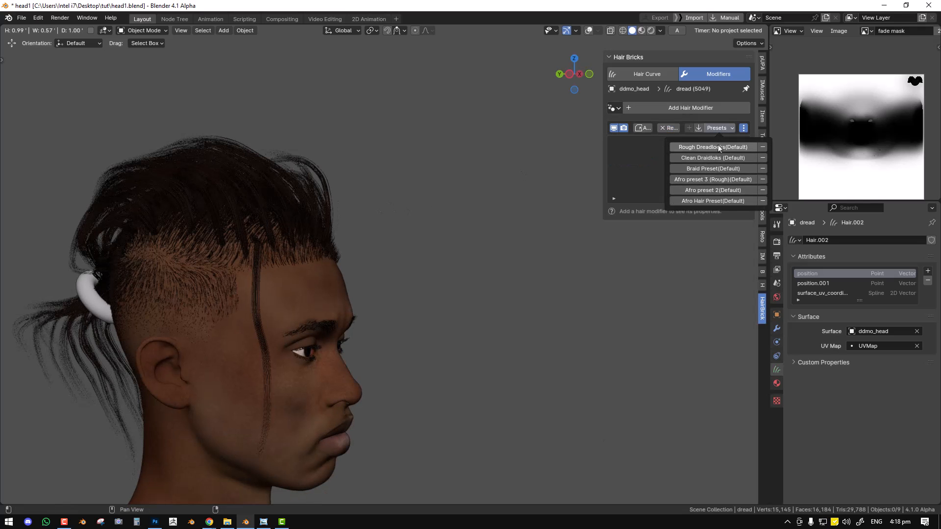
pyautogui.click(722, 147)
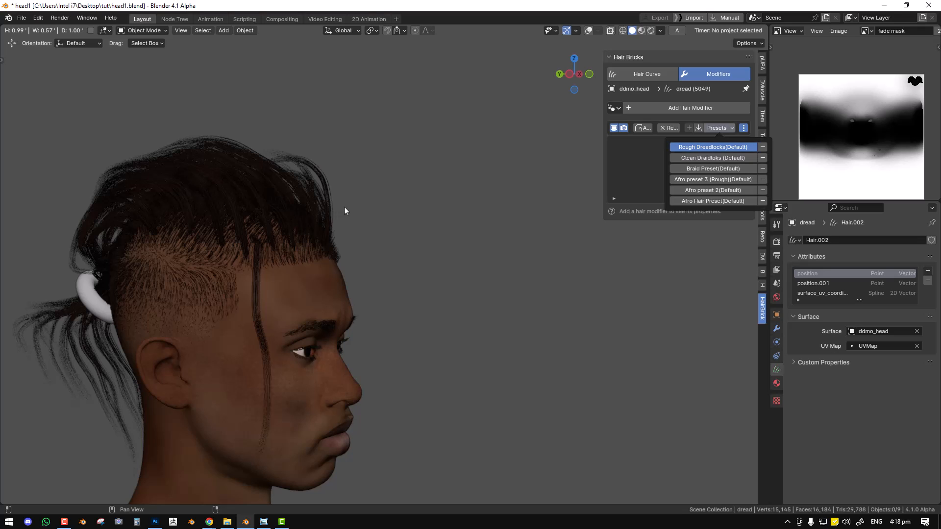
pyautogui.keyDown('shift'); pyautogui.moveTo(383, 210); pyautogui.dragTo(453, 201, button='middle'); pyautogui.keyUp('shift')
pyautogui.scroll(3, 480, 206)
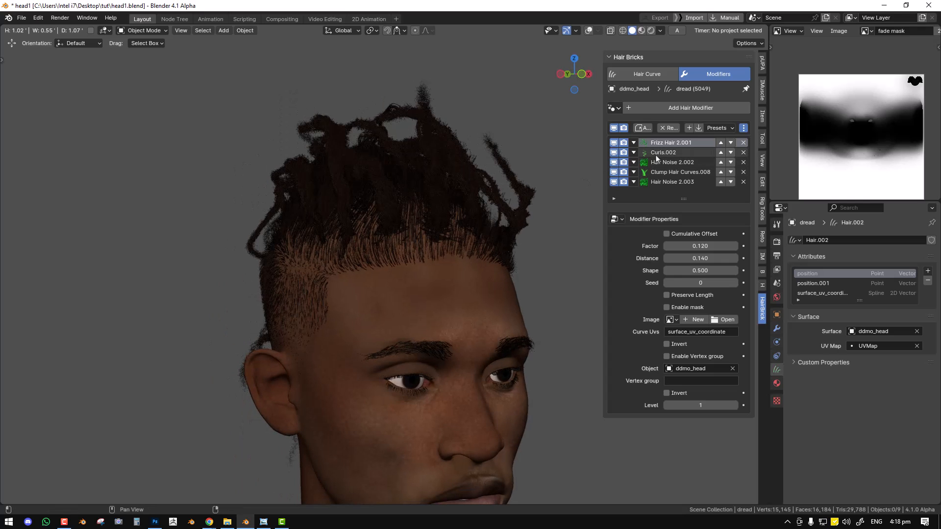
# Hide all preset modifiers in the viewport, then re-enable Frizz Hair, Curls, Hair Noise 2.002 and Clump Hair Curves one by one
pyautogui.click(614, 128)
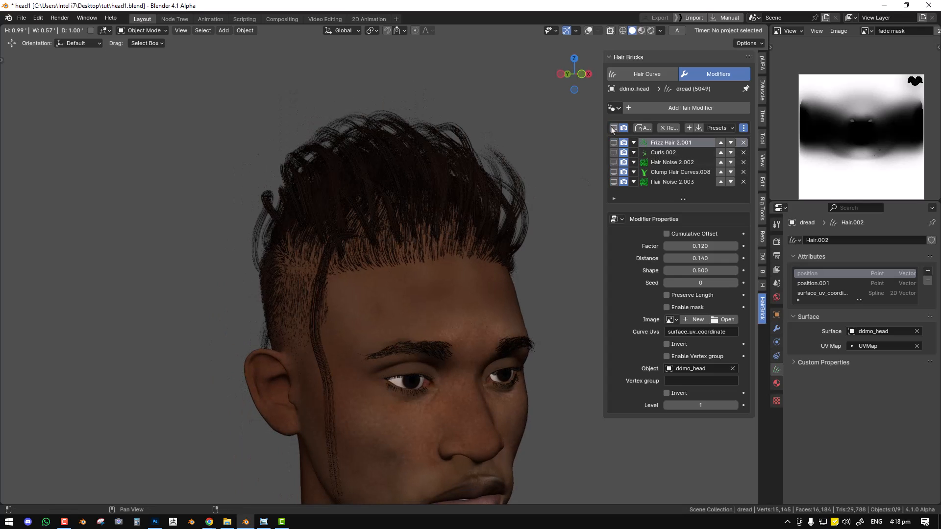
pyautogui.click(613, 143)
pyautogui.moveTo(417, 201)
pyautogui.mouseDown(button='middle')
pyautogui.moveTo(478, 205)
pyautogui.moveTo(424, 224)
pyautogui.moveTo(431, 216)
pyautogui.moveTo(369, 221)
pyautogui.moveTo(428, 212)
pyautogui.mouseUp(button='middle')
pyautogui.scroll(2, 428, 212)
pyautogui.click(615, 153)
pyautogui.moveTo(564, 172); pyautogui.dragTo(363, 196, button='middle')
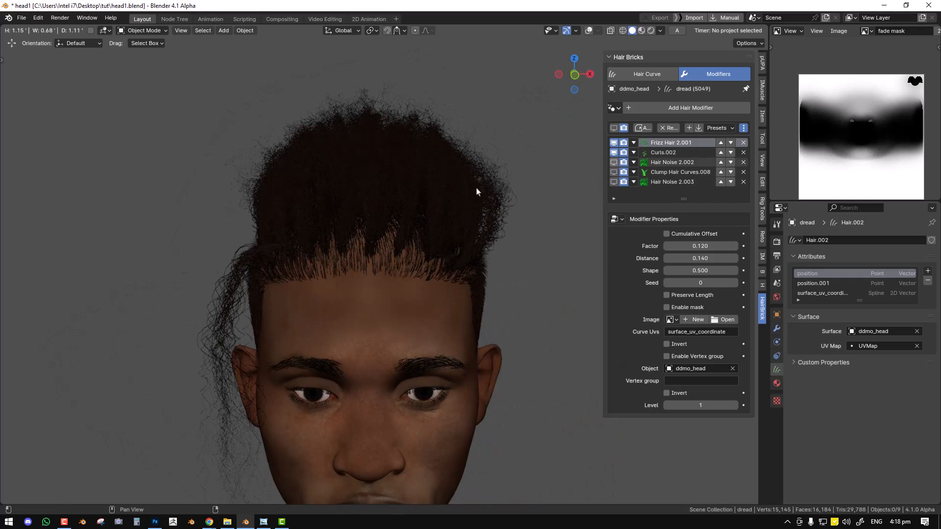
pyautogui.moveTo(431, 200); pyautogui.dragTo(574, 182, button='middle')
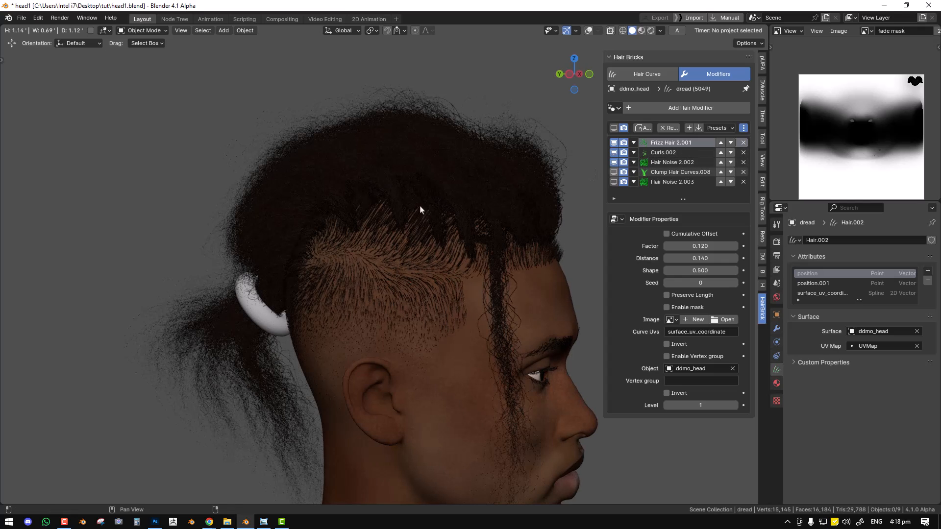
pyautogui.moveTo(417, 204); pyautogui.dragTo(578, 148, button='middle')
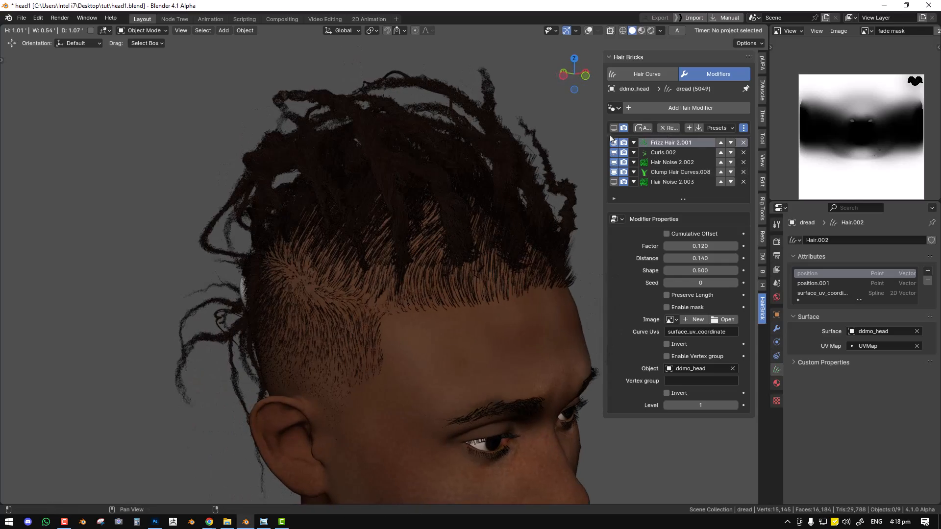
pyautogui.moveTo(475, 161); pyautogui.dragTo(356, 206, button='middle')
# Set the Guide Distance of the Clump Hair Curves.008 modifier to 0.06 and check the clumps around the head
pyautogui.click(644, 76)
pyautogui.click(709, 74)
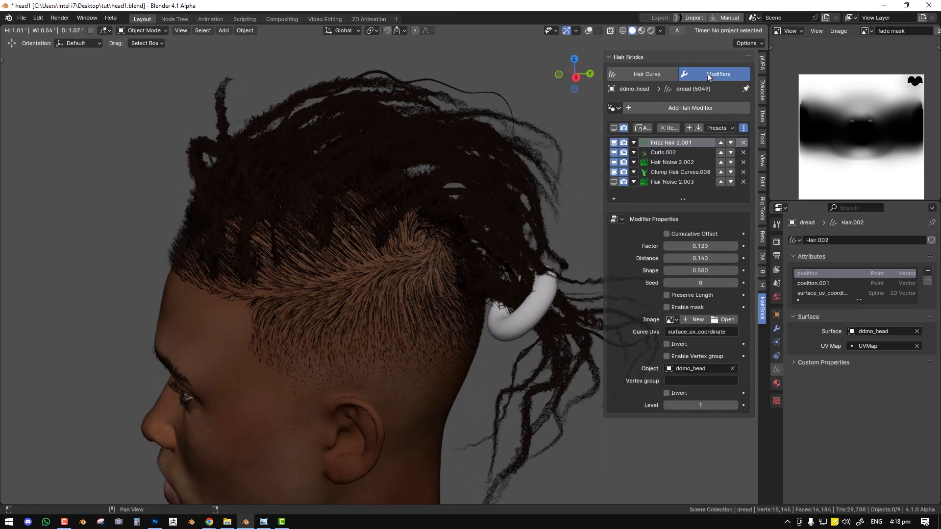
pyautogui.click(668, 172)
pyautogui.moveTo(559, 189); pyautogui.dragTo(528, 228, button='middle')
pyautogui.click(702, 234)
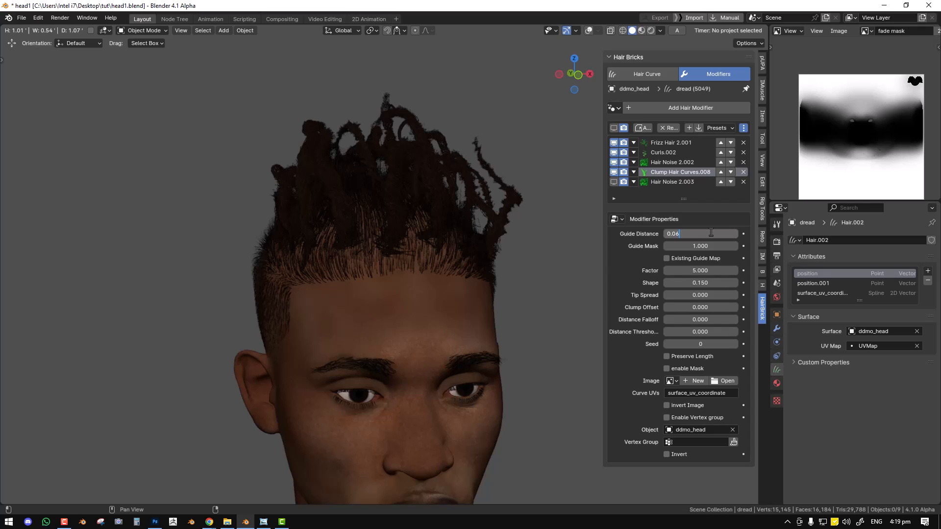
pyautogui.press('Return')
pyautogui.moveTo(578, 250); pyautogui.dragTo(537, 252, button='middle')
# Set the Clump Hair Curves.008 Guide Distance to 0.01 and view the head through the camera
pyautogui.doubleClick(710, 233)
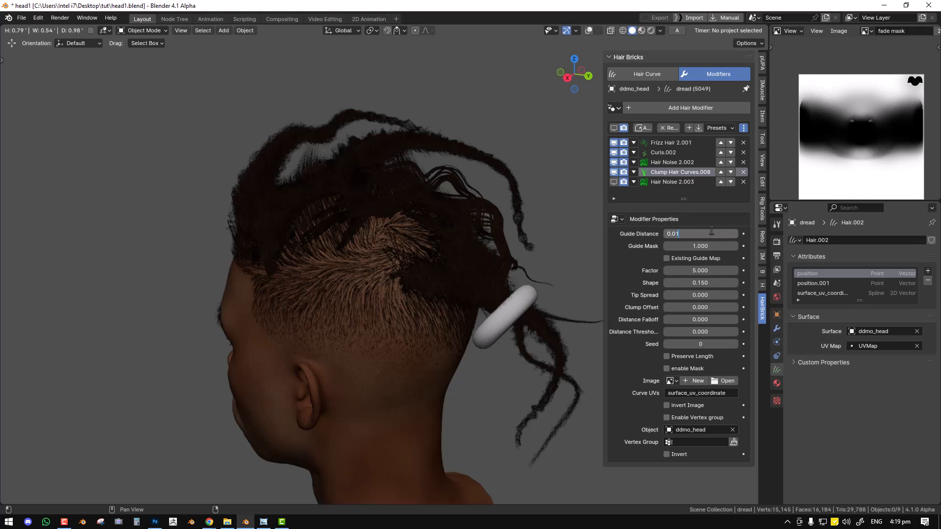
pyautogui.write('0.01')
pyautogui.press('Return')
pyautogui.moveTo(361, 238); pyautogui.dragTo(478, 263, button='middle')
pyautogui.press('KP_0')
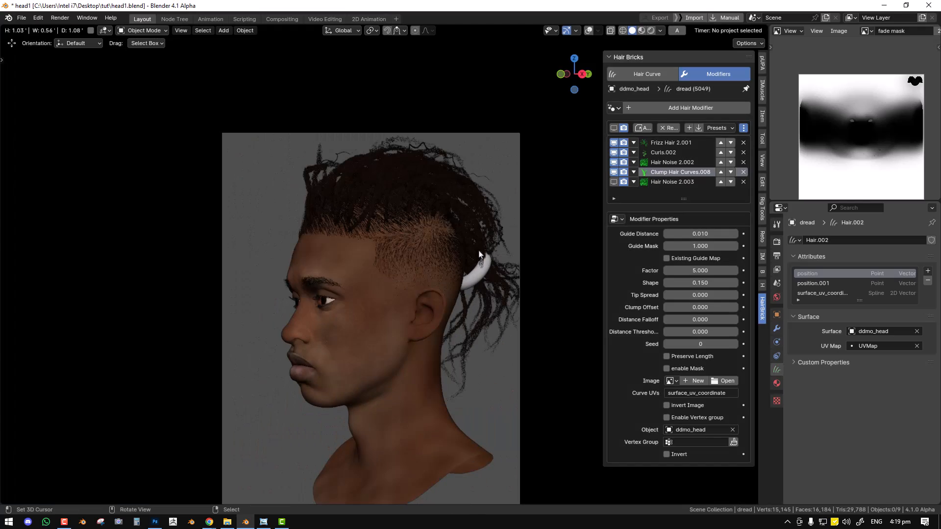
# Render the camera view and inspect the rough dreadlocks in the render before returning to the viewport
pyautogui.press('F12')
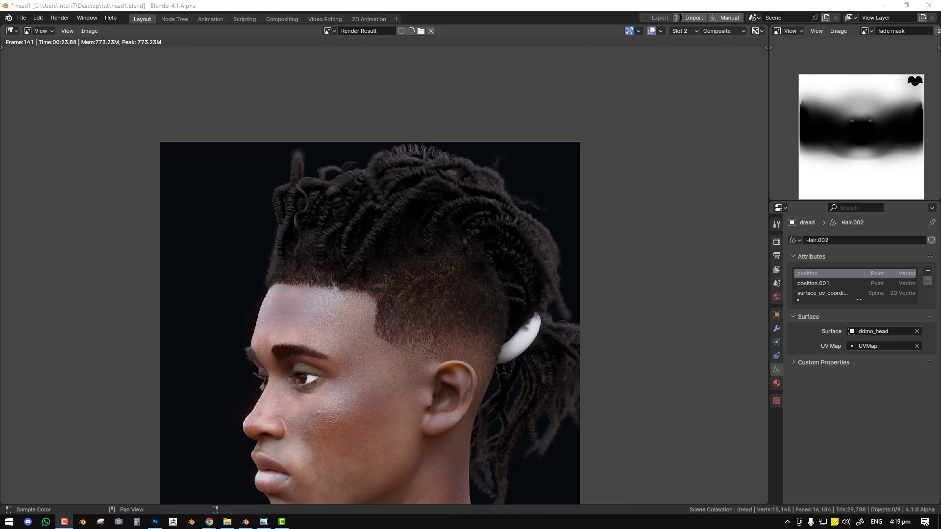
pyautogui.scroll(4, 563, 231)
pyautogui.scroll(-4, 563, 182)
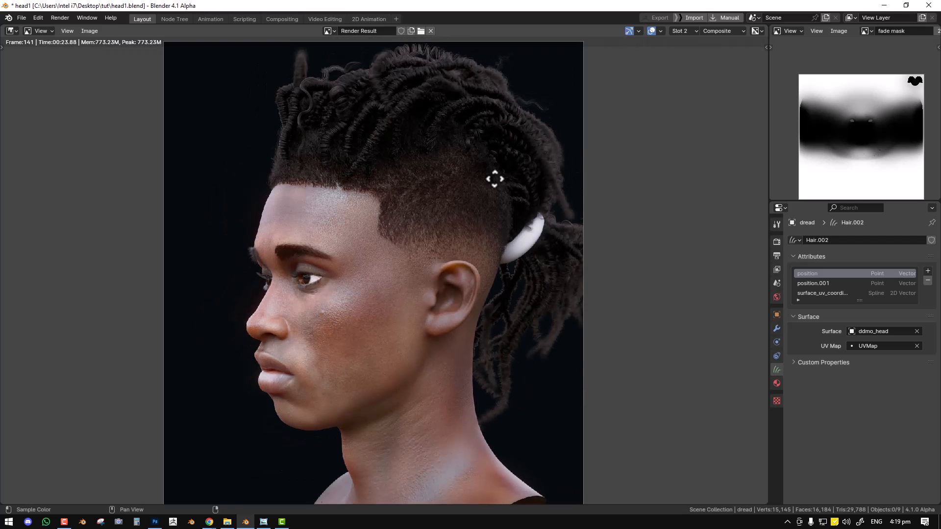
pyautogui.press('Escape')
pyautogui.scroll(2, 469, 162)
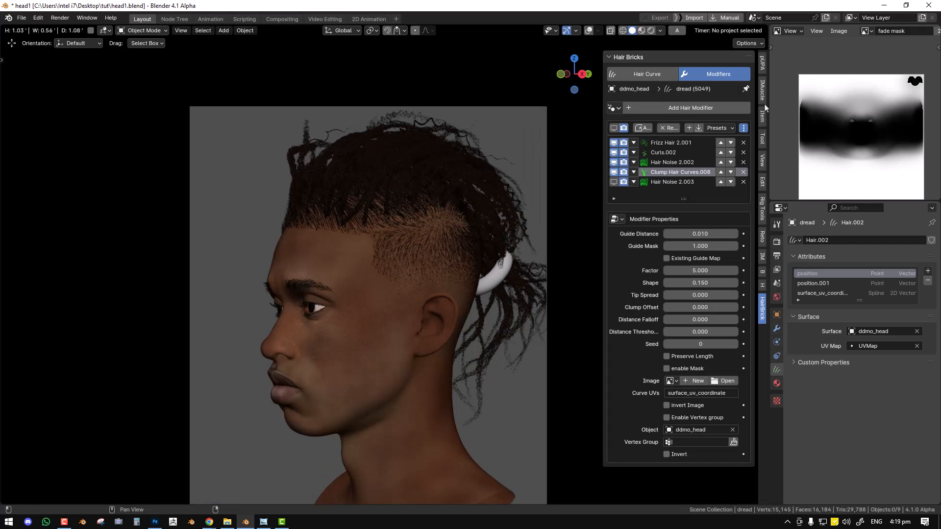
# Delete all hair modifiers from the dreads and apply the Clean Draidloks (Default) preset
pyautogui.click(672, 130)
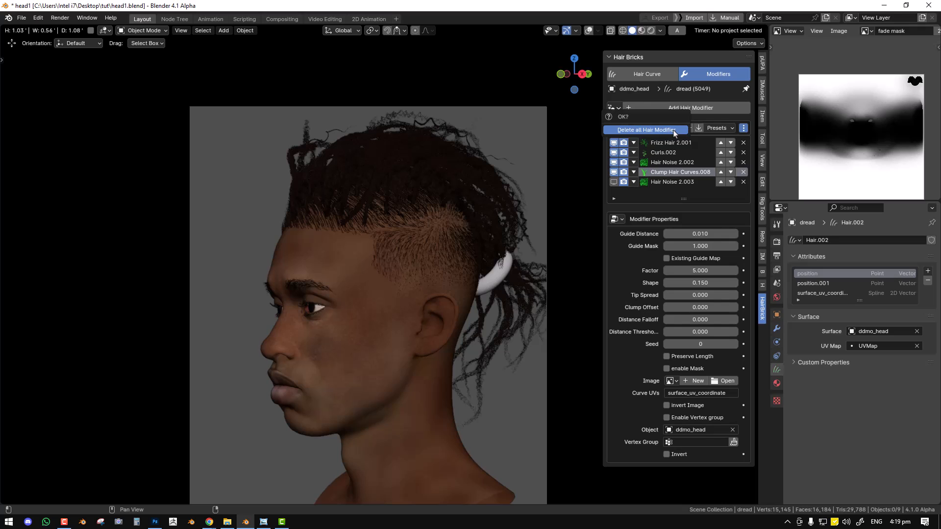
pyautogui.click(675, 131)
pyautogui.click(707, 128)
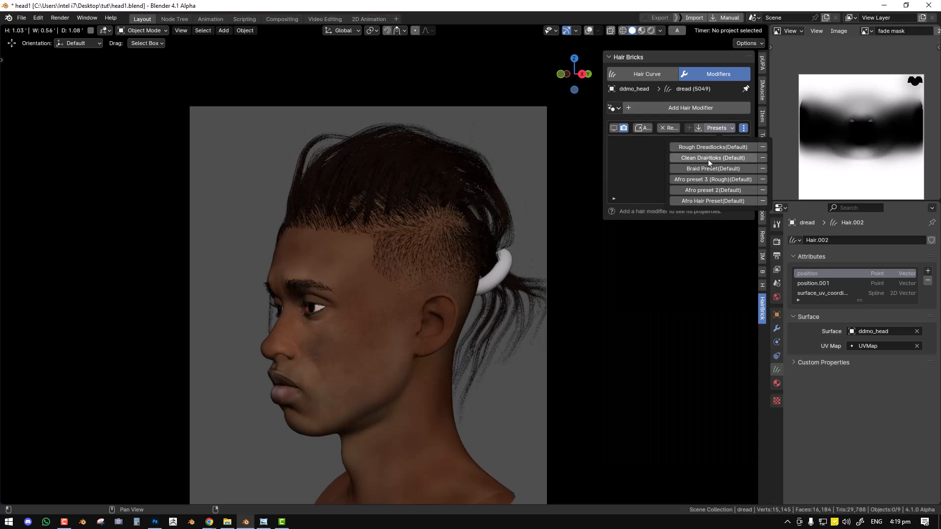
pyautogui.click(708, 159)
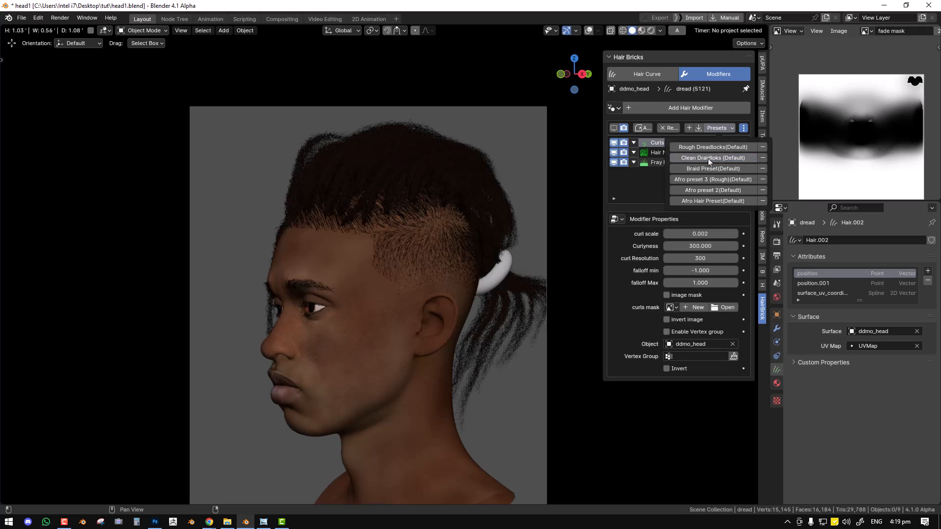
# Examine the clean dreadlocks from the front and both sides of the head, including the hairline and the ring-tied ponytail
pyautogui.scroll(1, 431, 188)
pyautogui.moveTo(437, 185); pyautogui.dragTo(507, 199, button='middle')
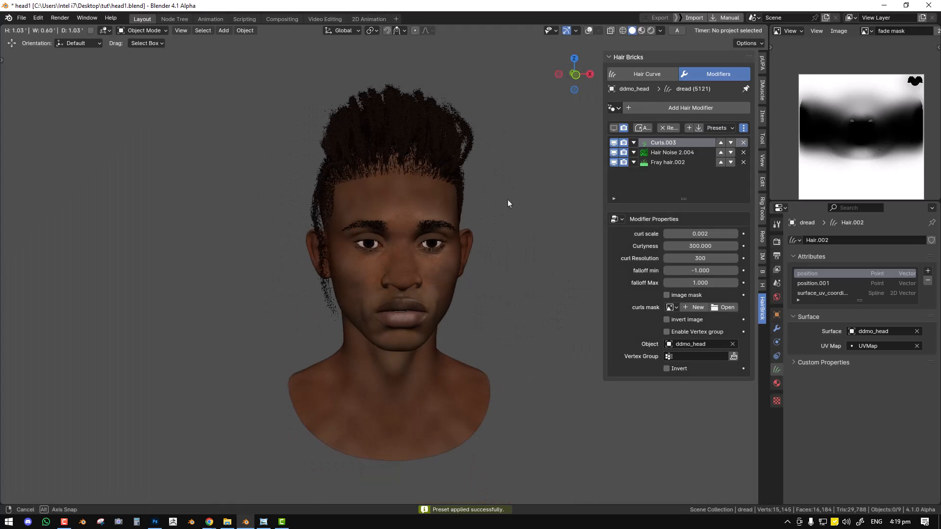
pyautogui.scroll(1, 495, 186)
pyautogui.scroll(2, 458, 225)
pyautogui.keyDown('shift'); pyautogui.moveTo(464, 150); pyautogui.dragTo(362, 218, button='middle'); pyautogui.keyUp('shift')
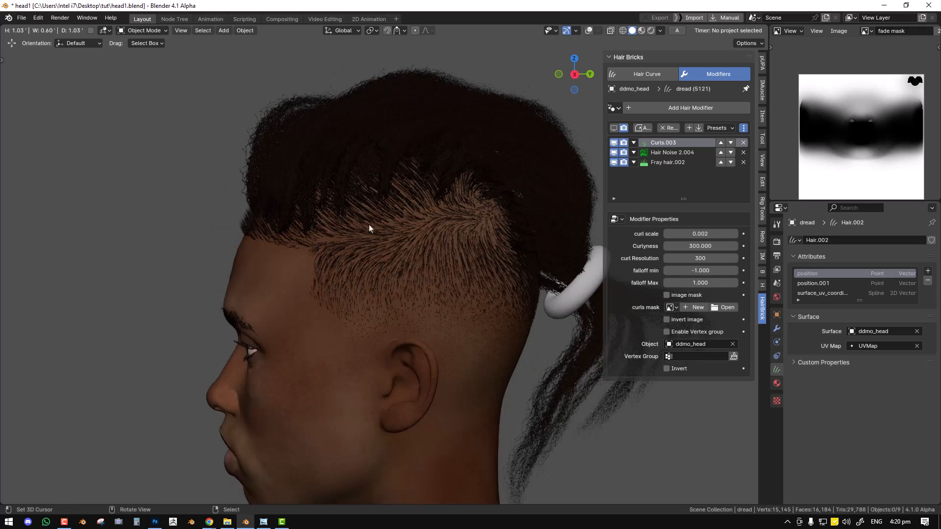
pyautogui.scroll(-2, 402, 233)
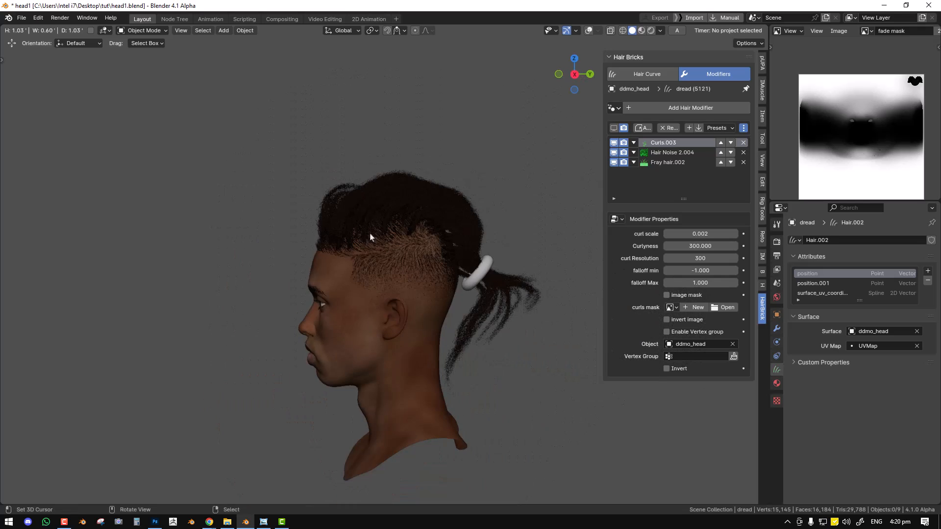
pyautogui.moveTo(539, 255); pyautogui.dragTo(463, 242, button='middle')
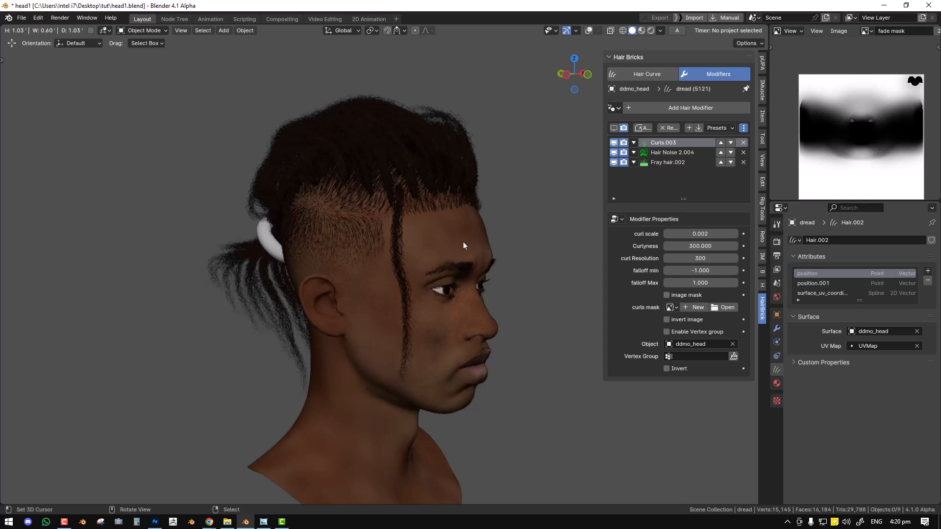
pyautogui.moveTo(476, 175); pyautogui.dragTo(545, 220, button='middle')
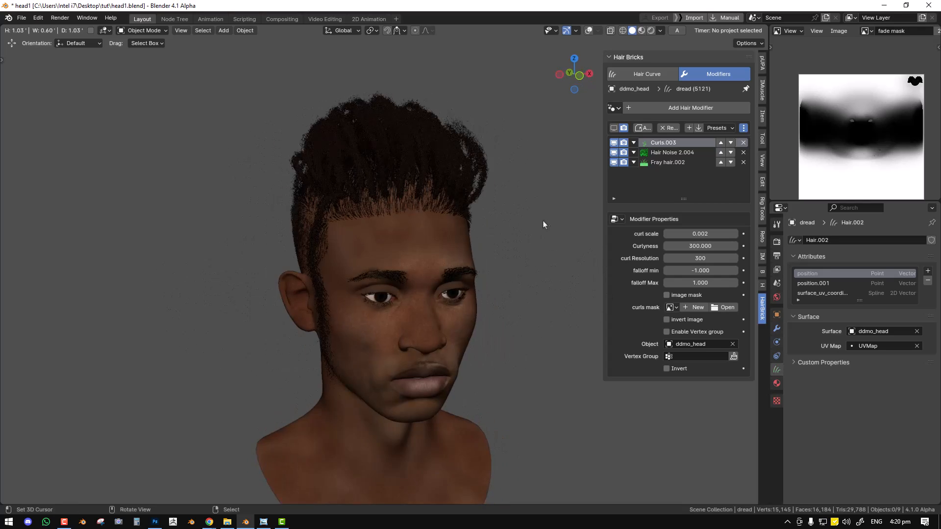